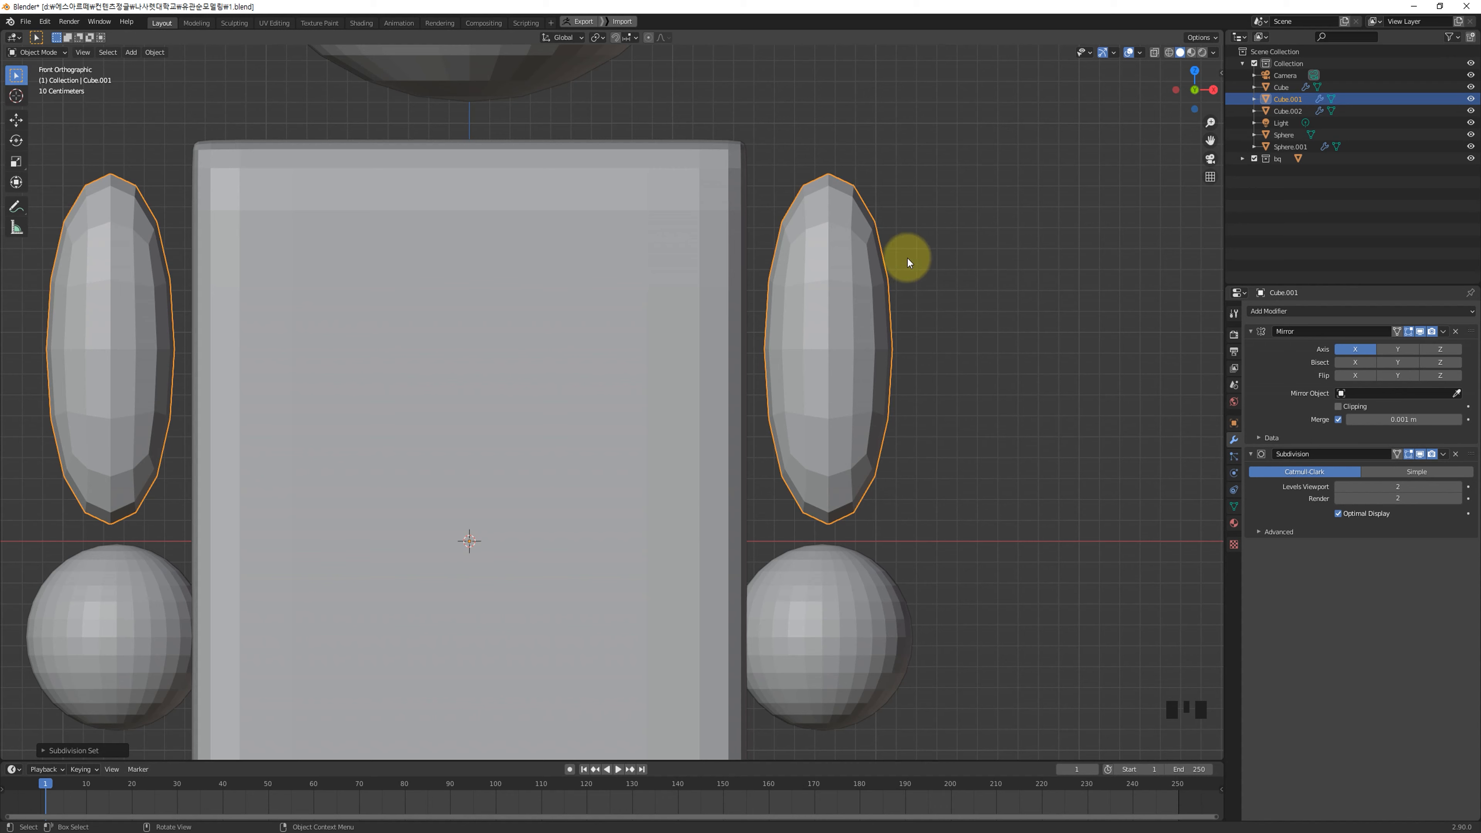
Step: Add two evenly spaced vertical loop cuts to the arm's mesh
key(Tab)
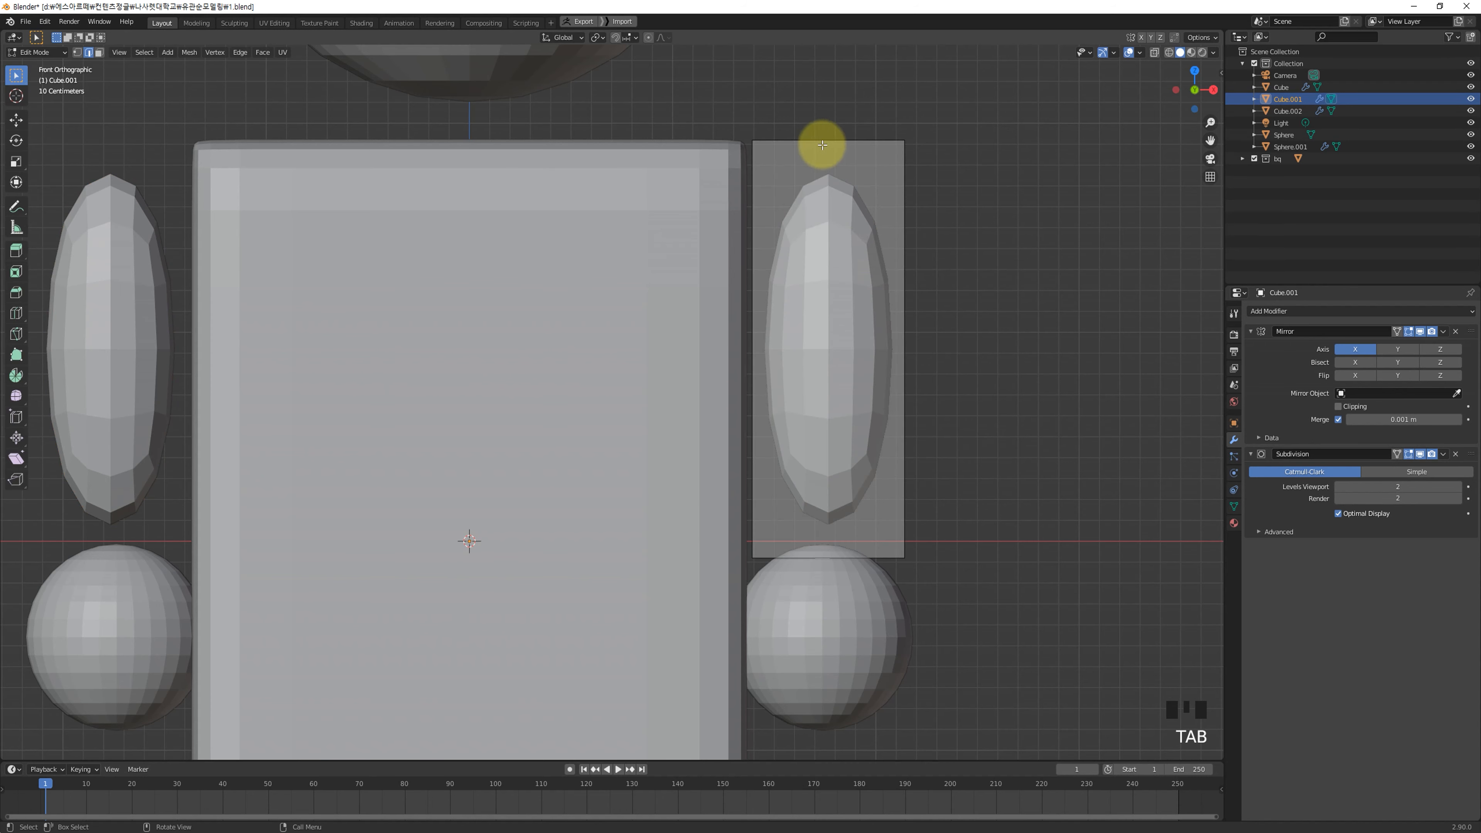
key(ctrl)
key(ctrl+r)
scroll(822, 146, up, 1)
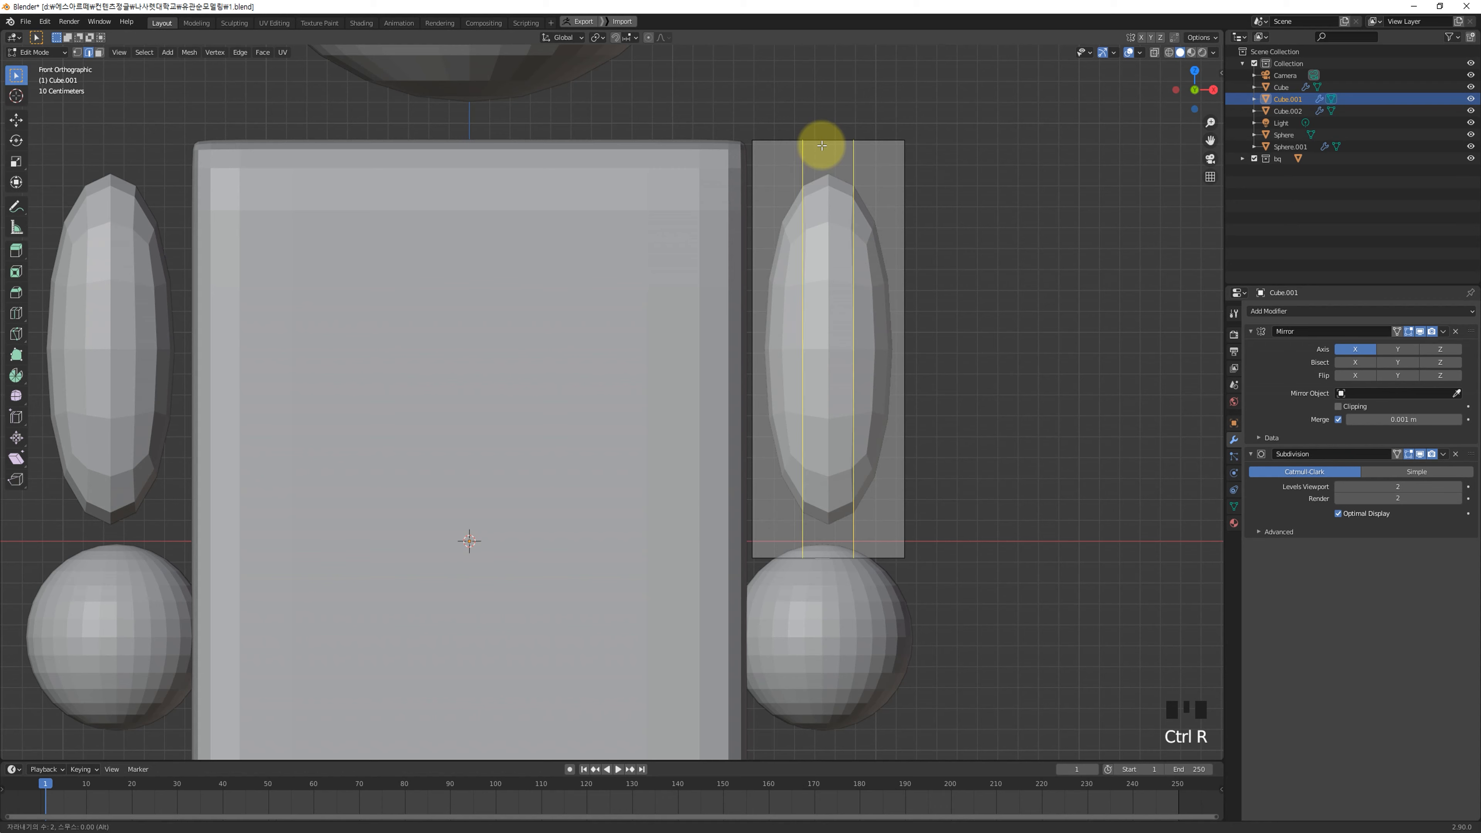
click(822, 145)
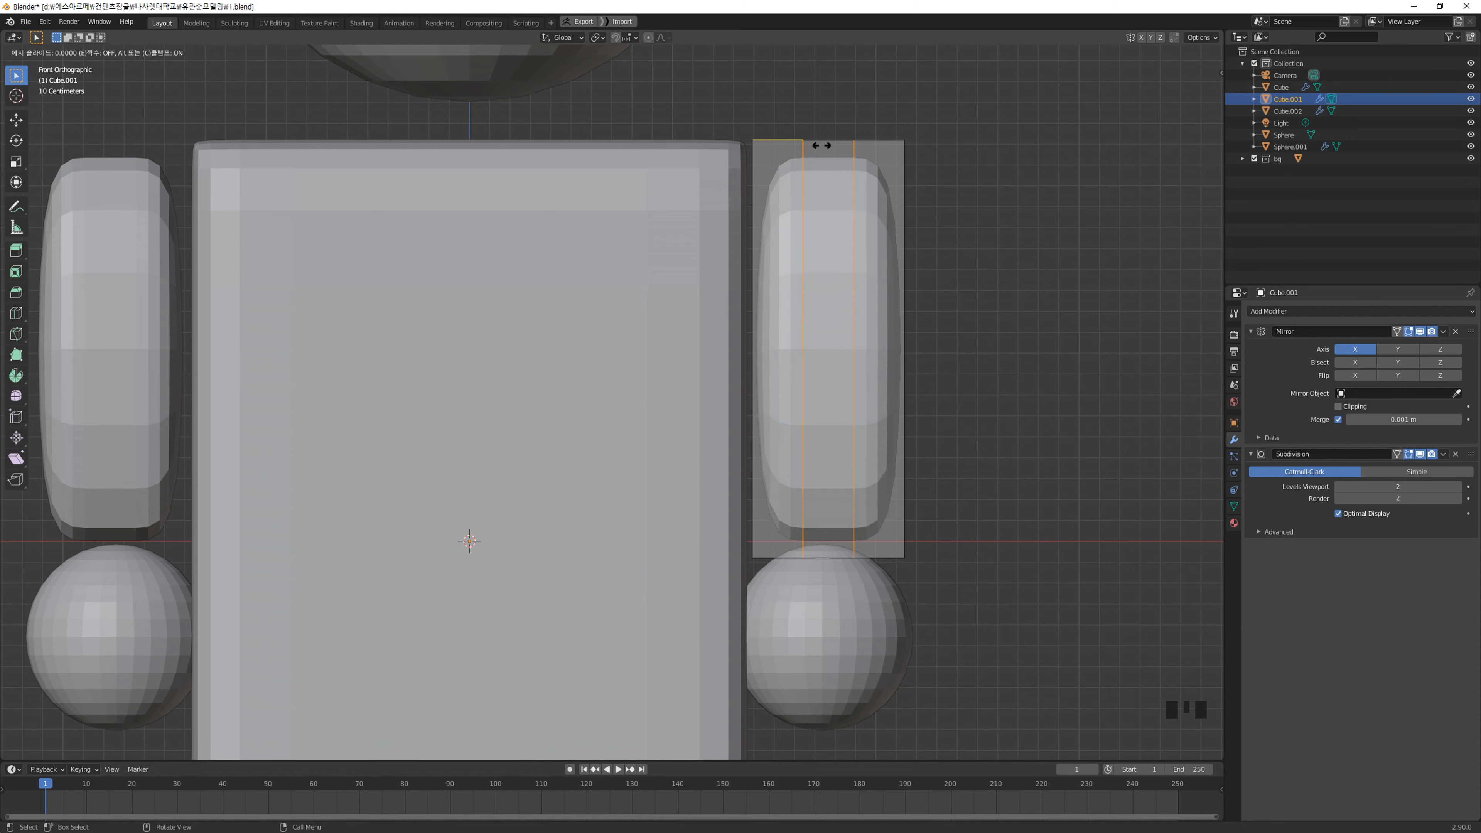
click(821, 145)
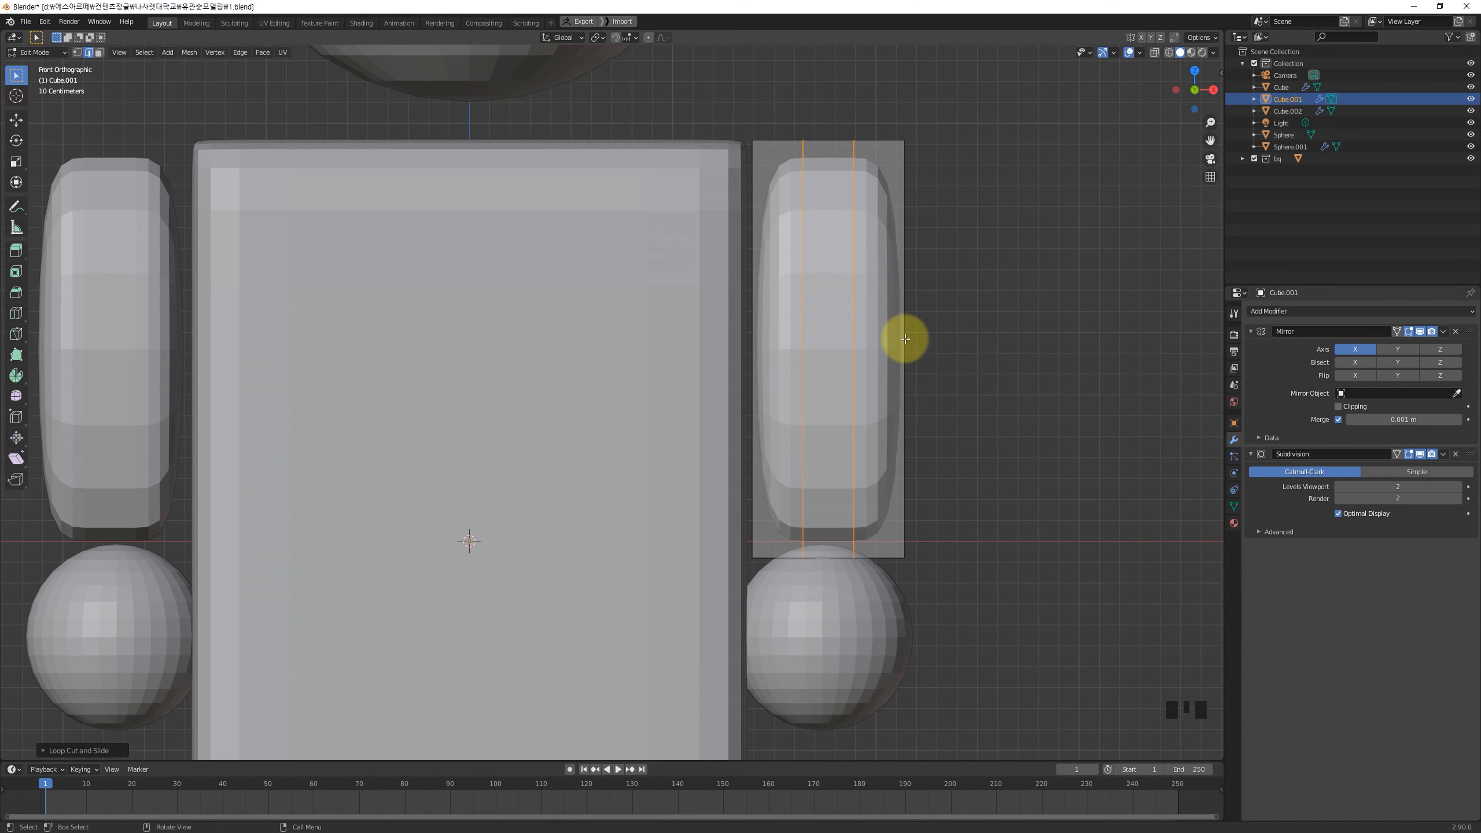
Step: Try scaling the arm's two vertical edge loops along X and moving them freely, undoing each change
key(s)
key(x)
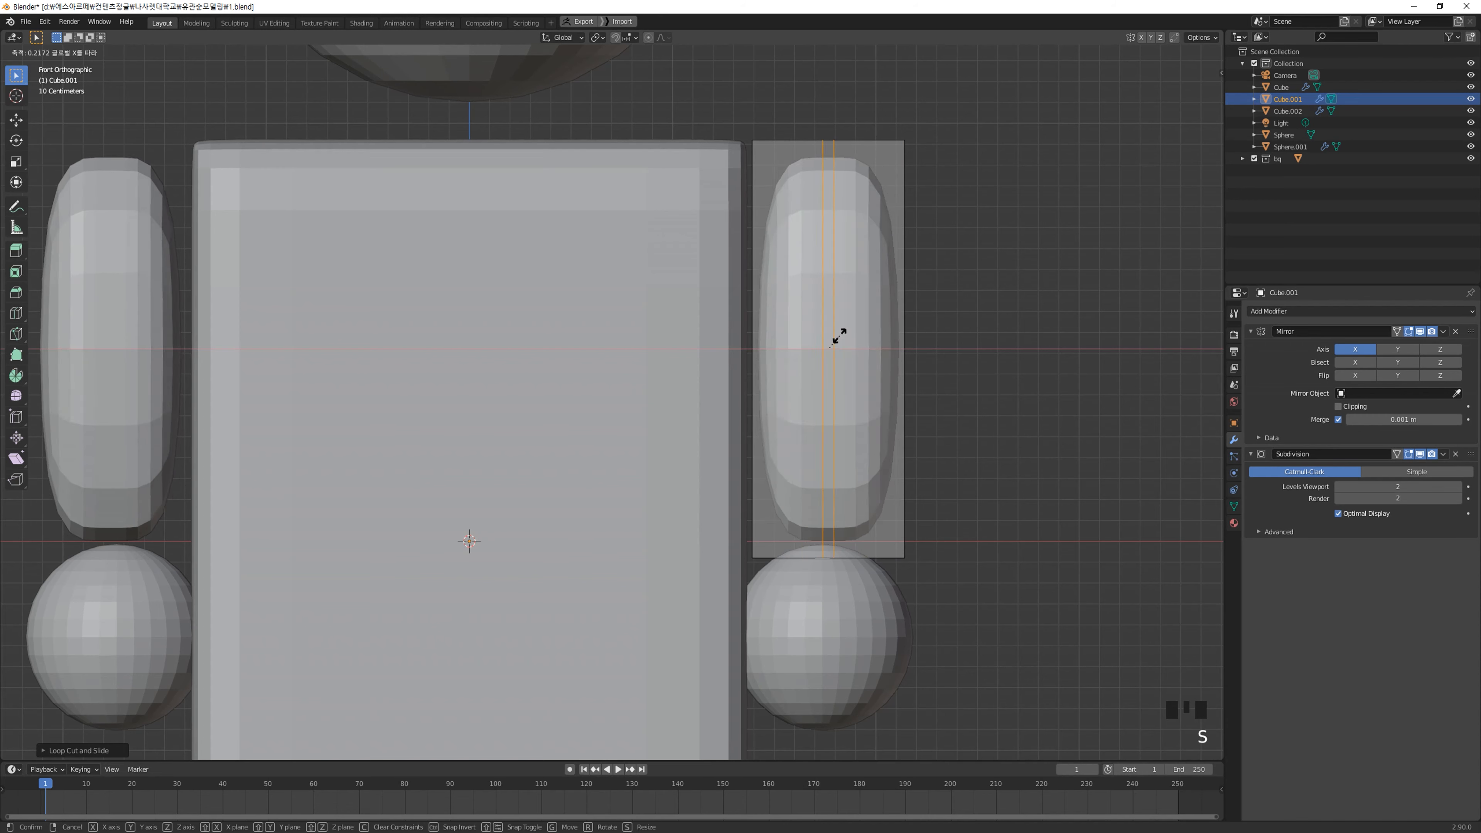
click(938, 331)
key(ctrl+z)
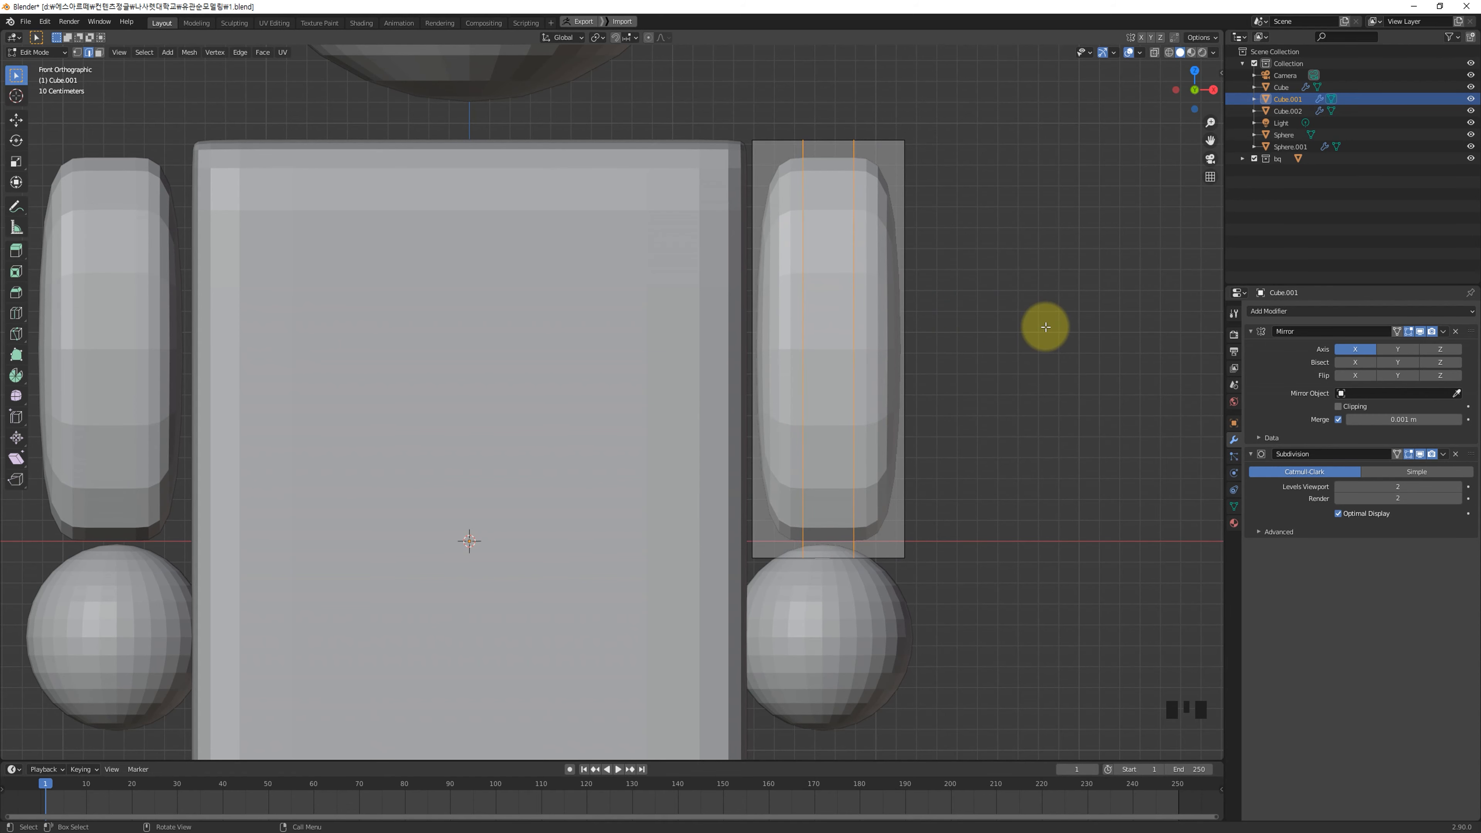
key(g)
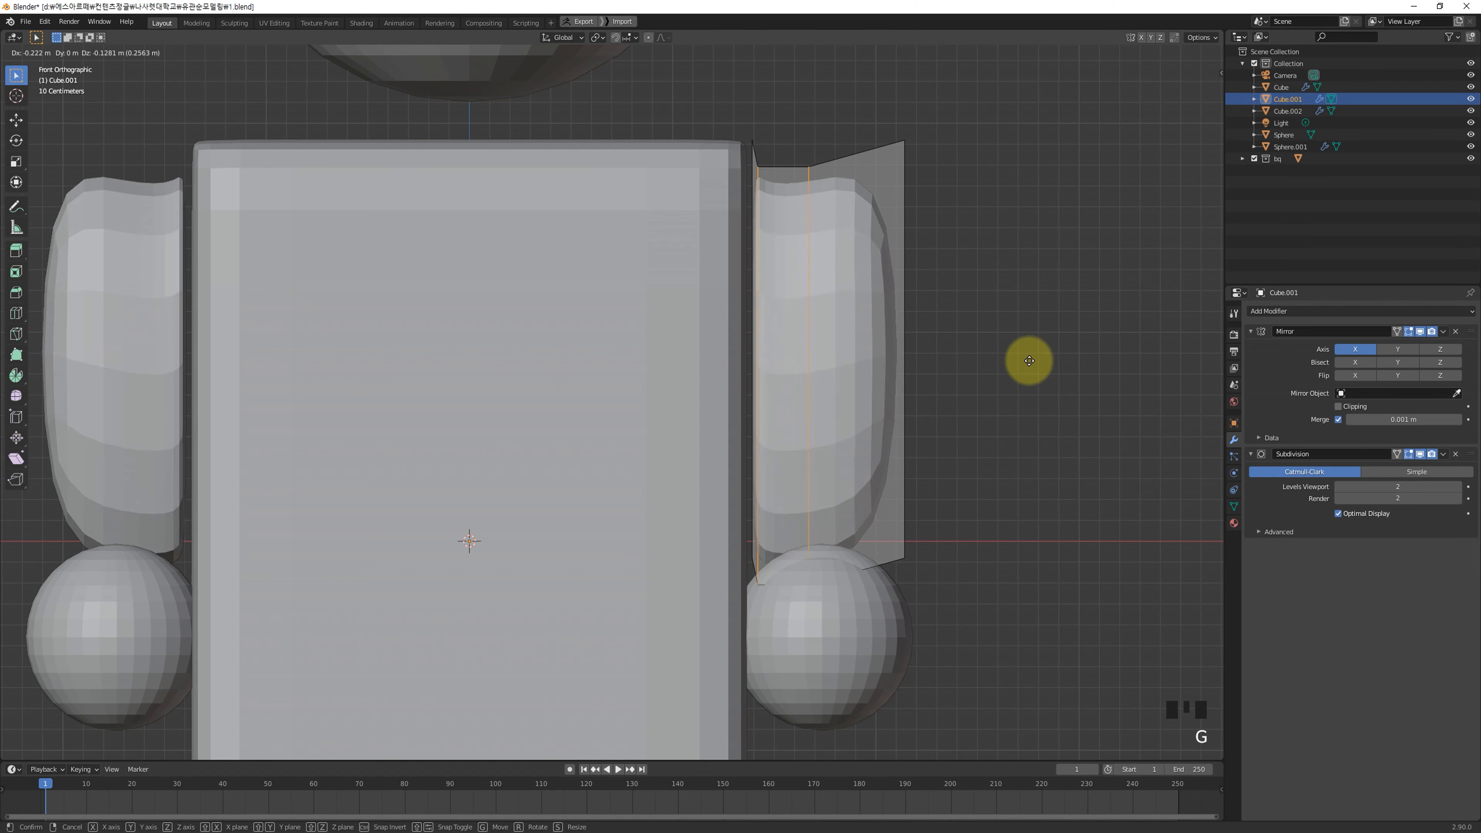
click(1058, 297)
key(ctrl+z)
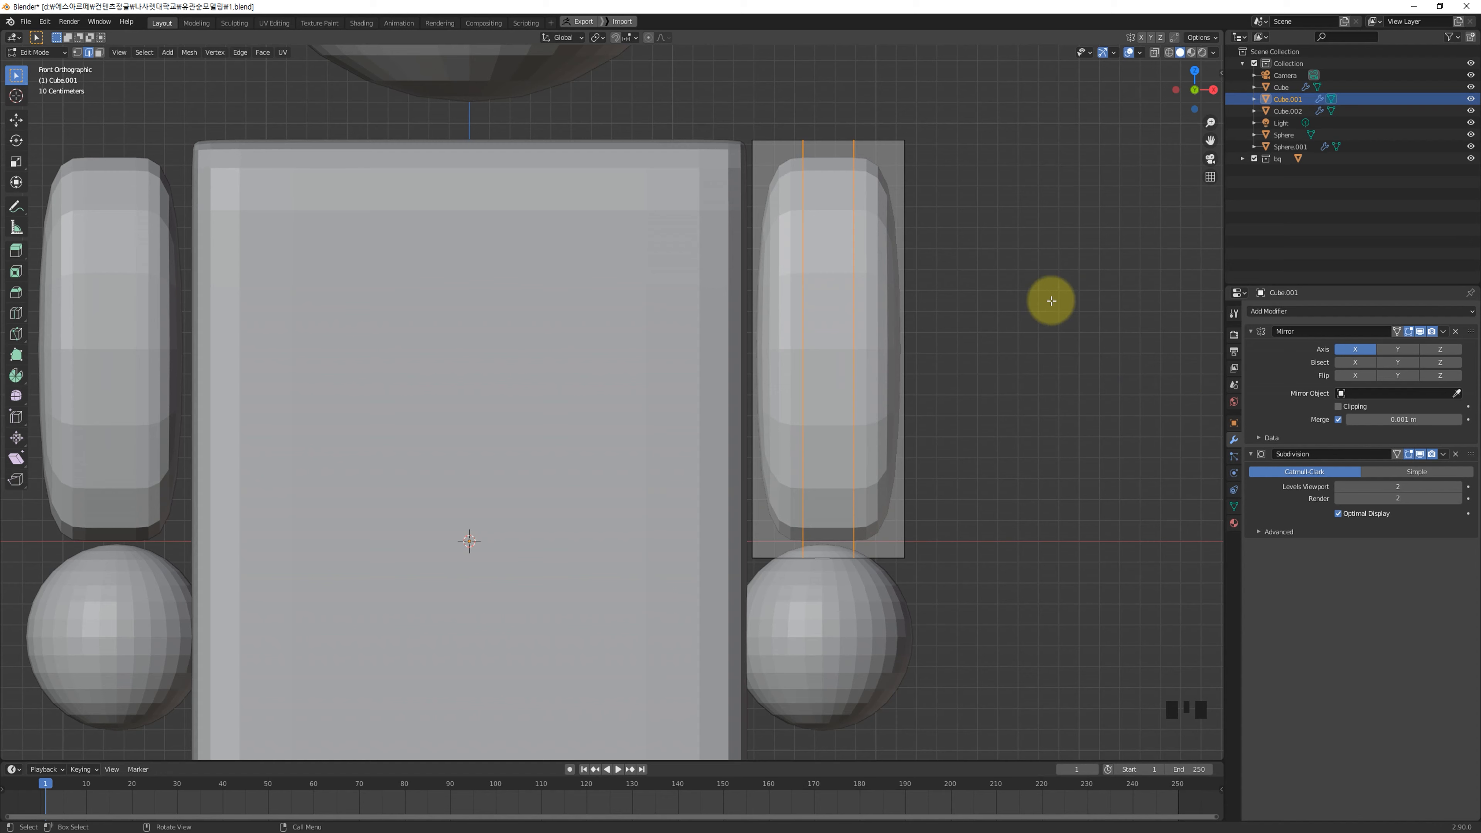
Step: Move the arm's two vertical edge loops about 0.2 m along X toward the torso
key(g)
key(x)
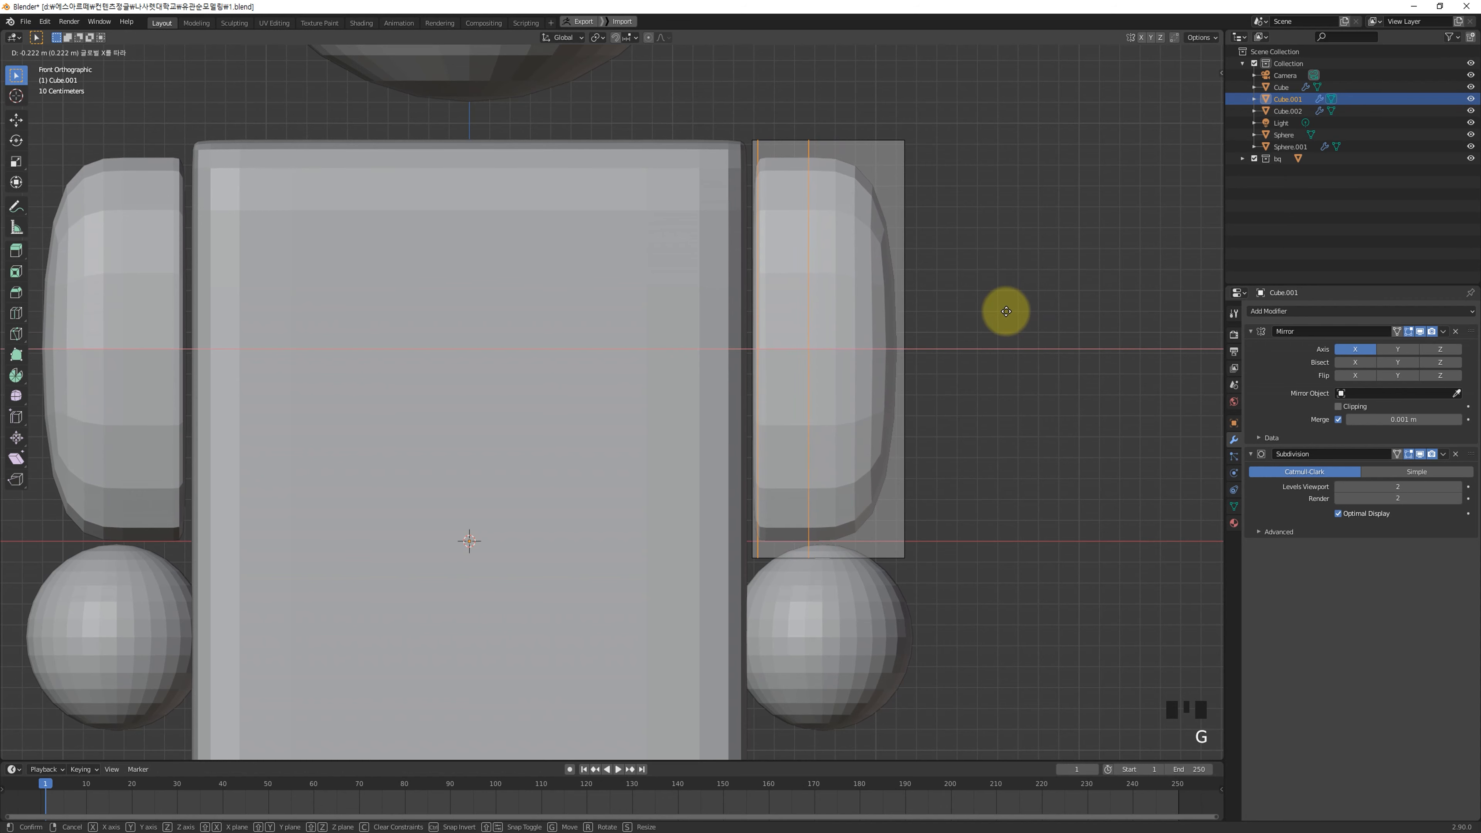
click(1009, 312)
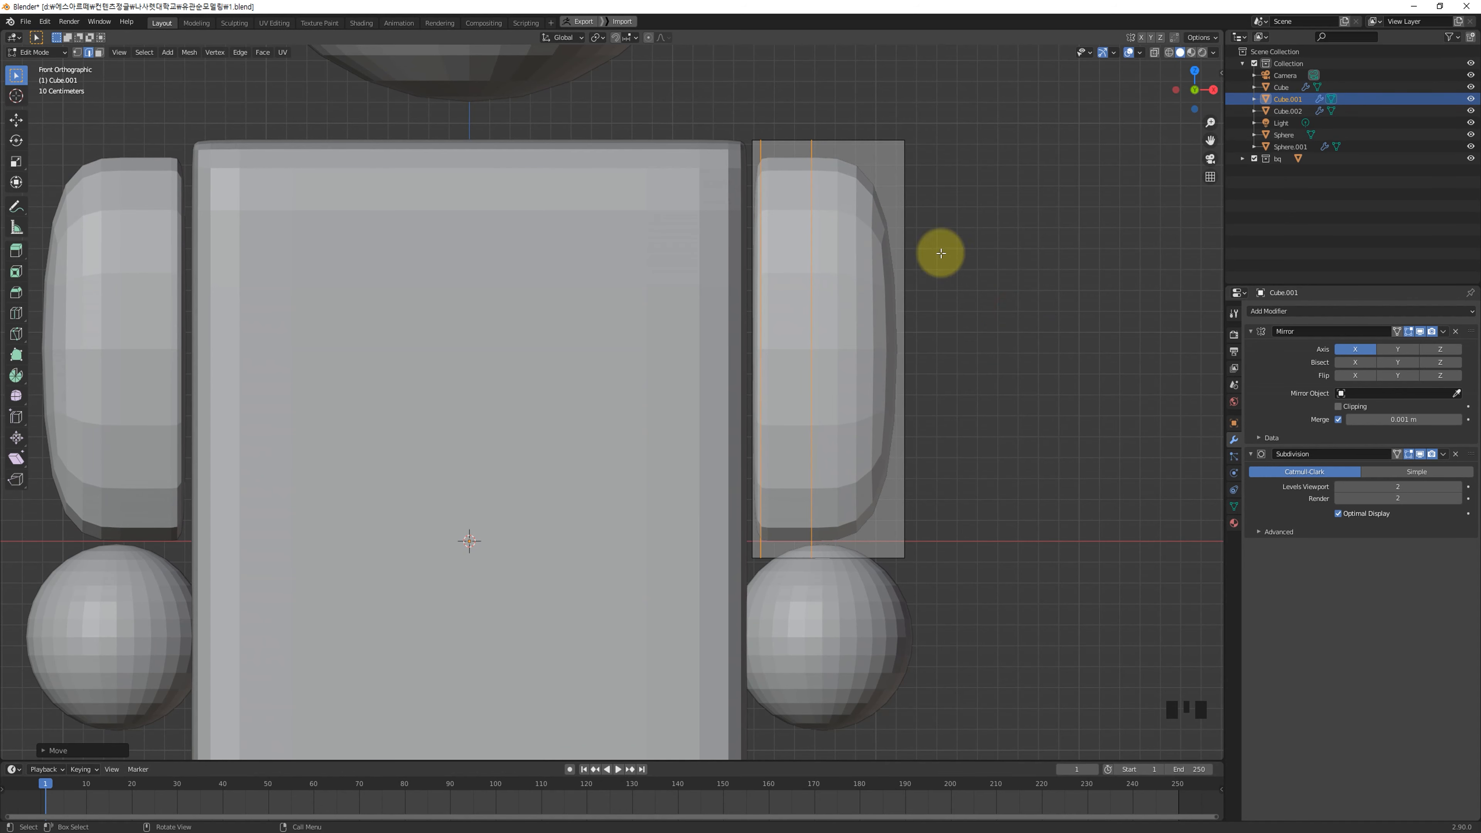
Step: Add a horizontal loop cut around the arm and move it down along Z to just above the lower end
key(ctrl+r)
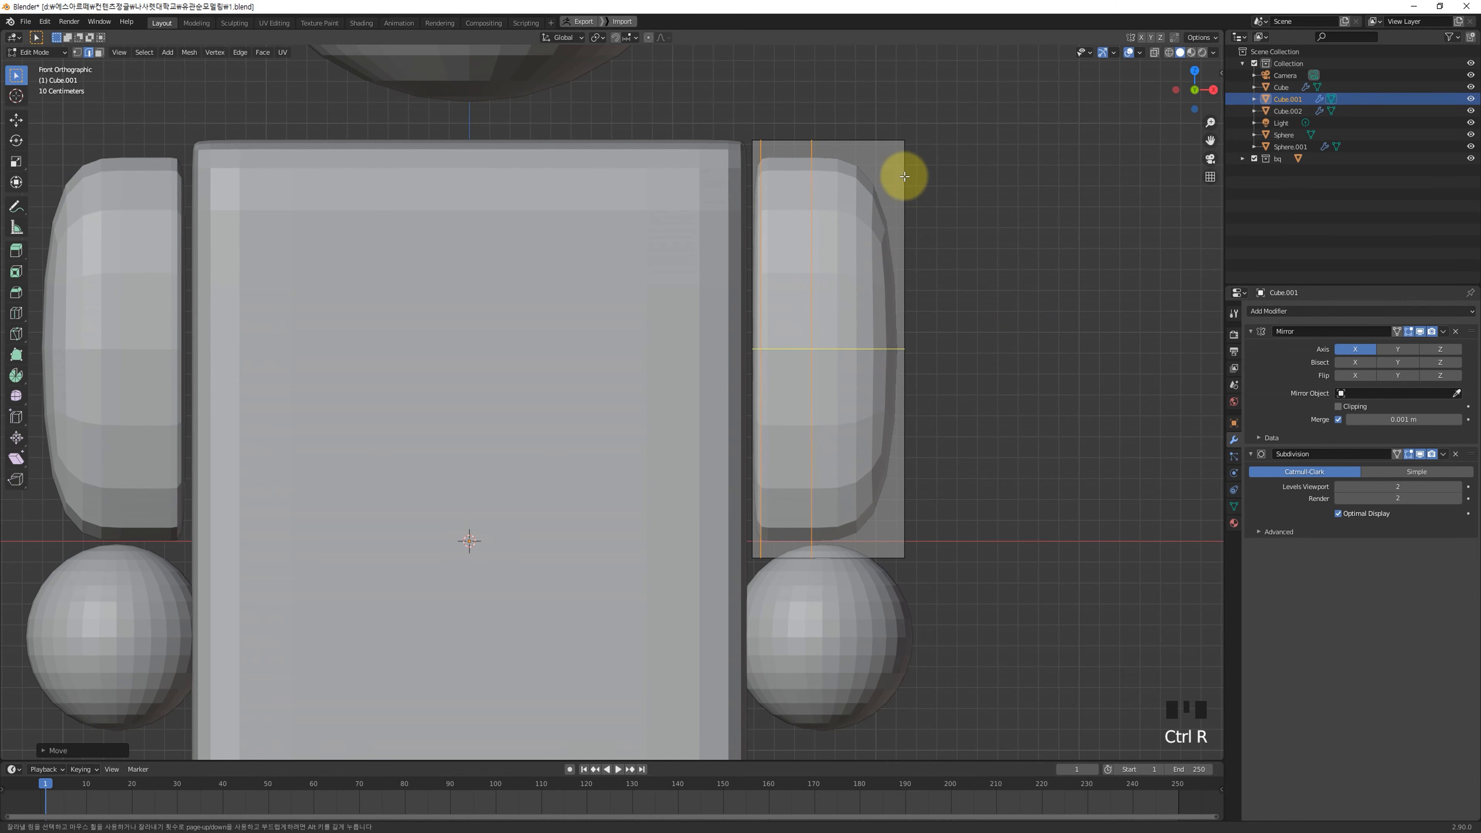
click(904, 176)
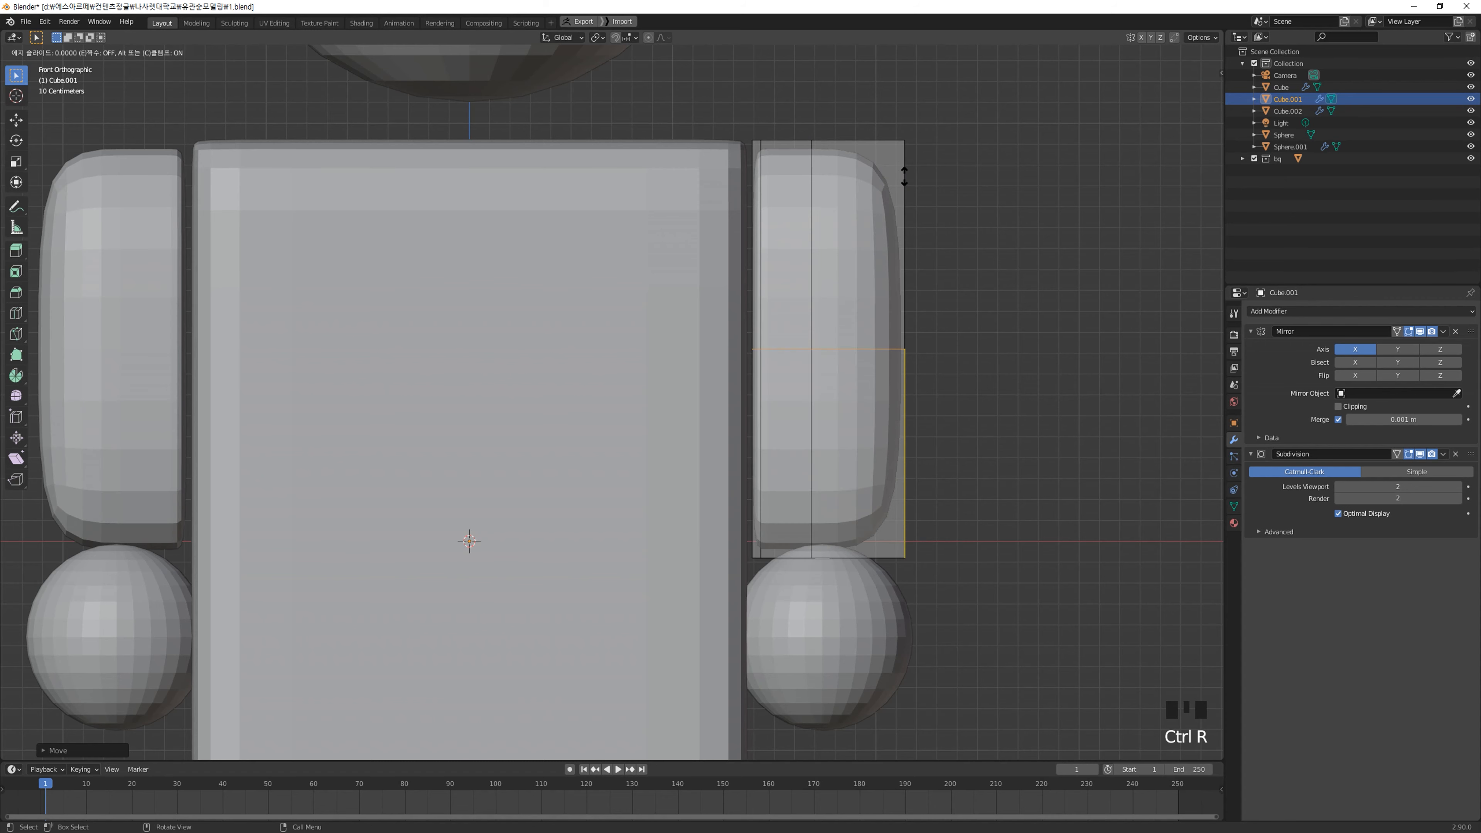
click(903, 174)
click(1017, 221)
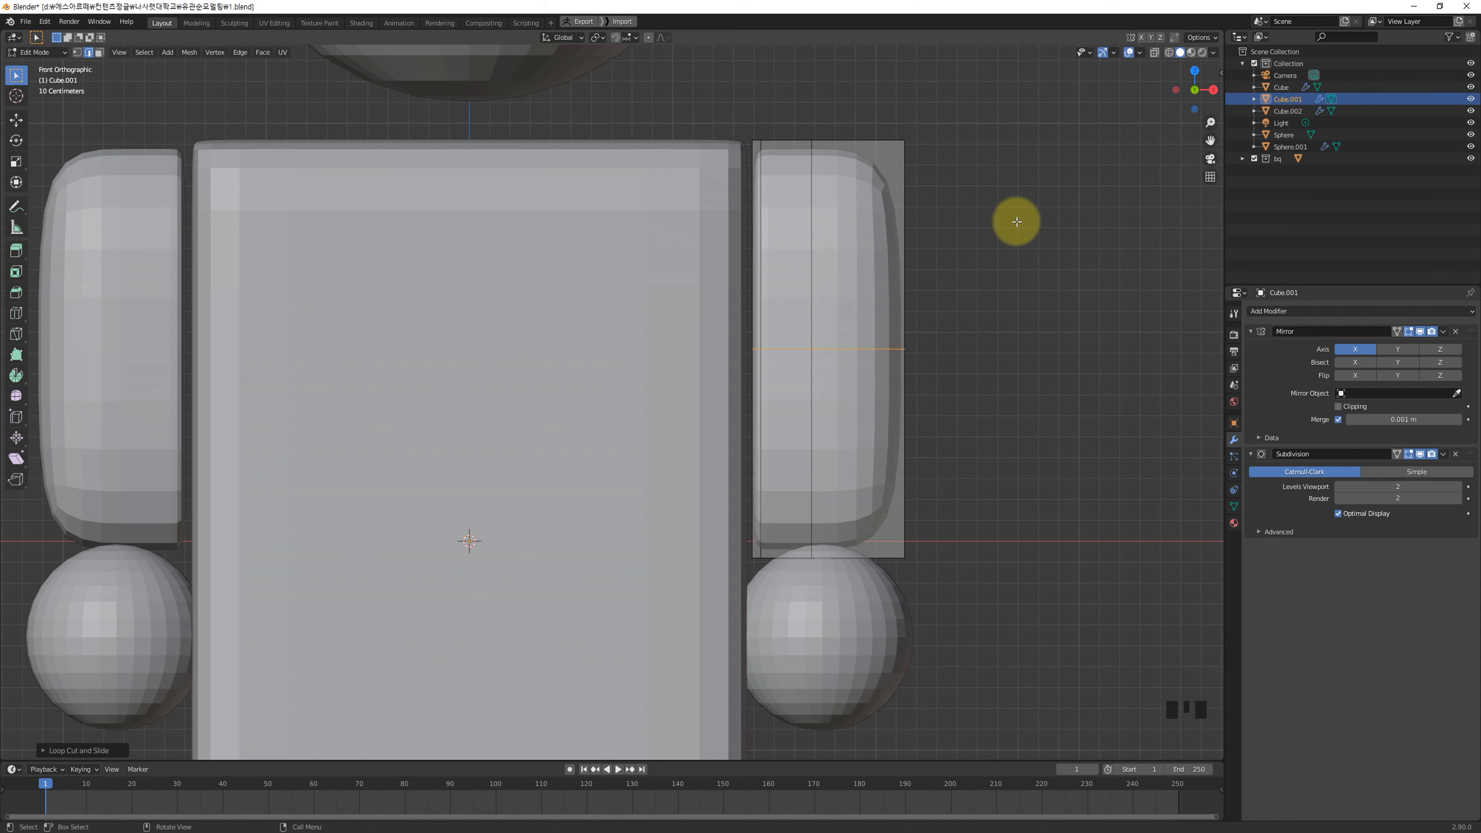
key(g)
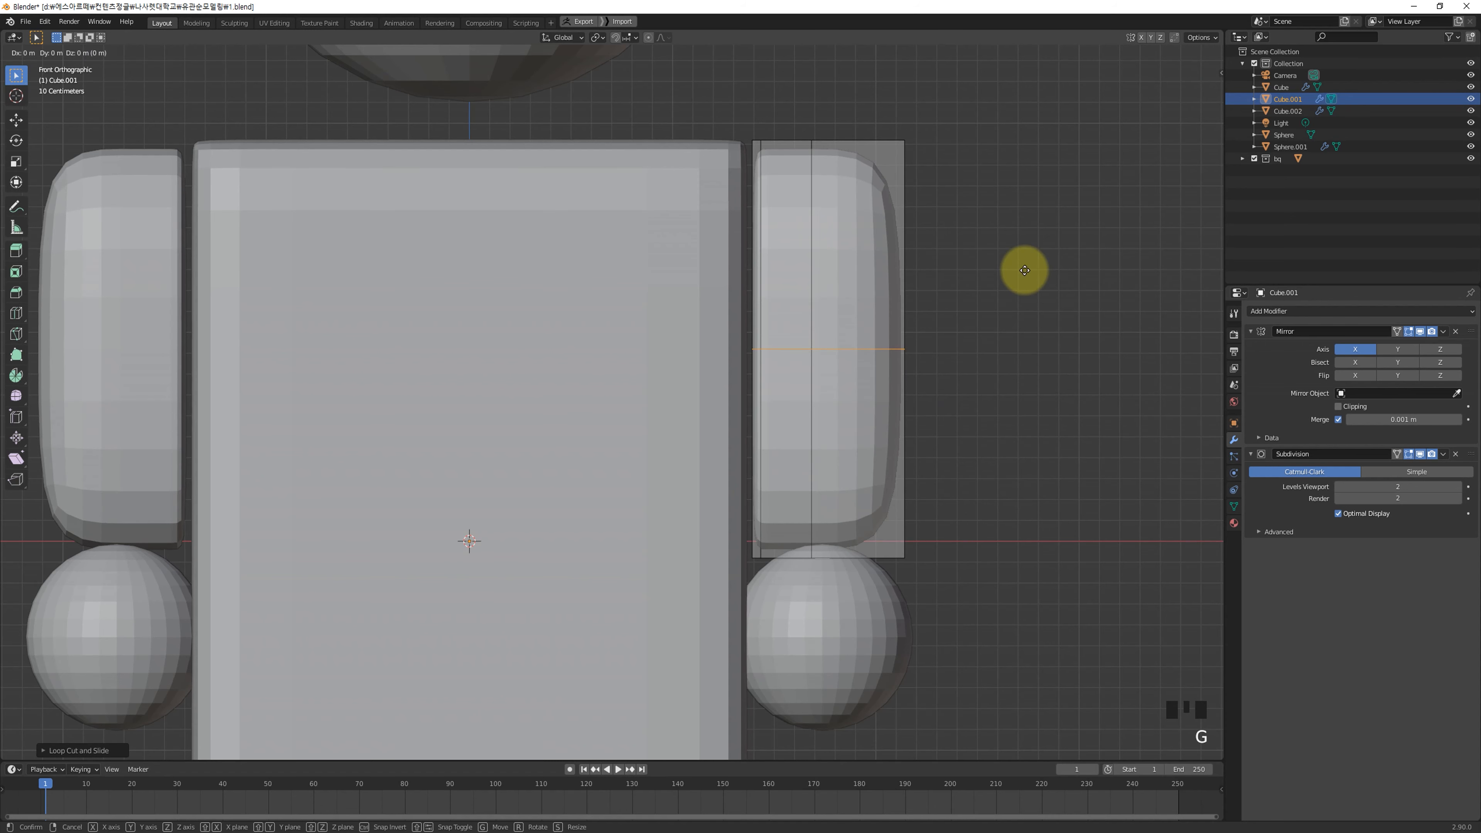
key(z)
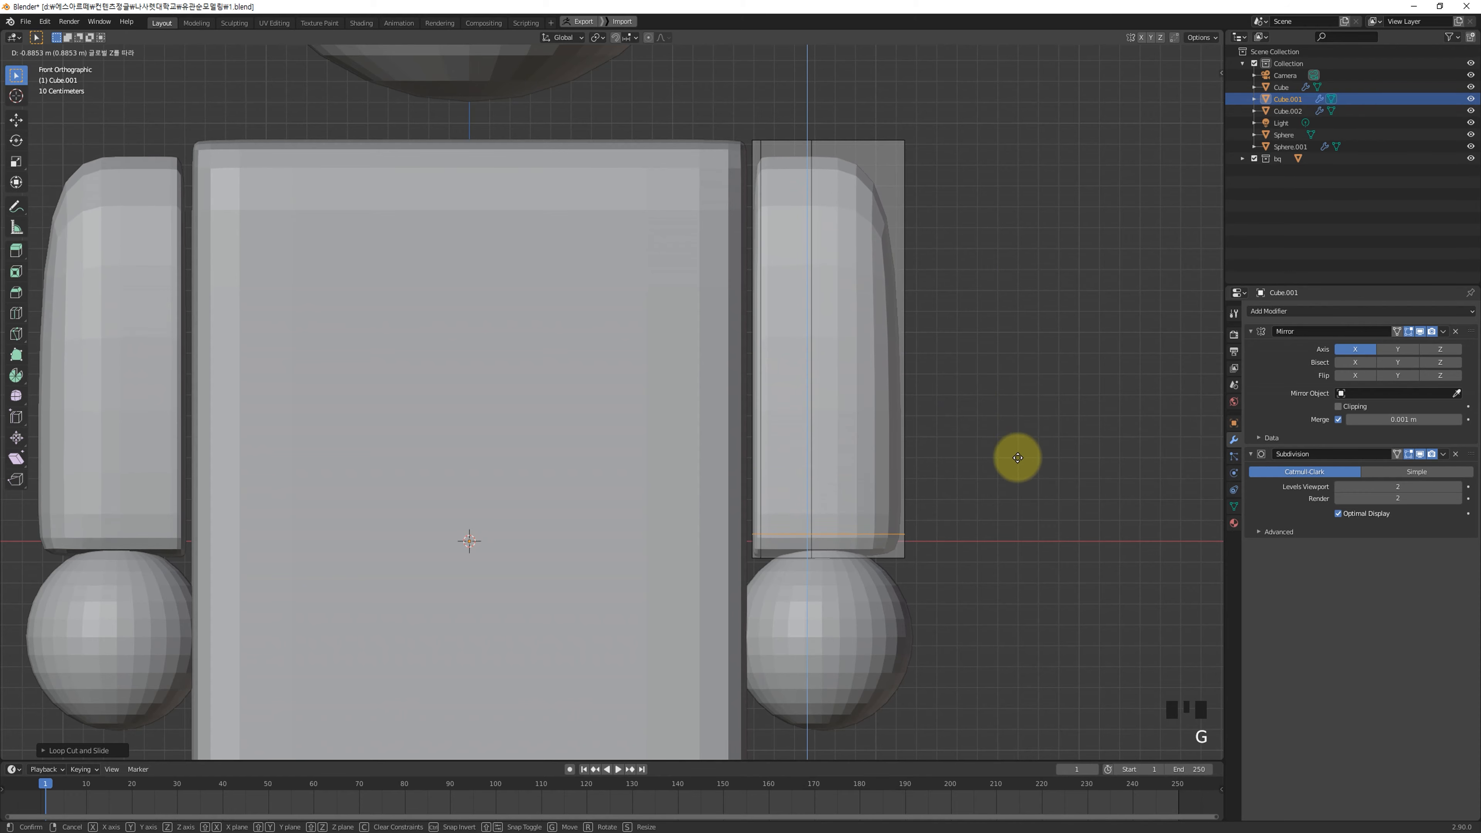
middle_drag(788, 471, 871, 440)
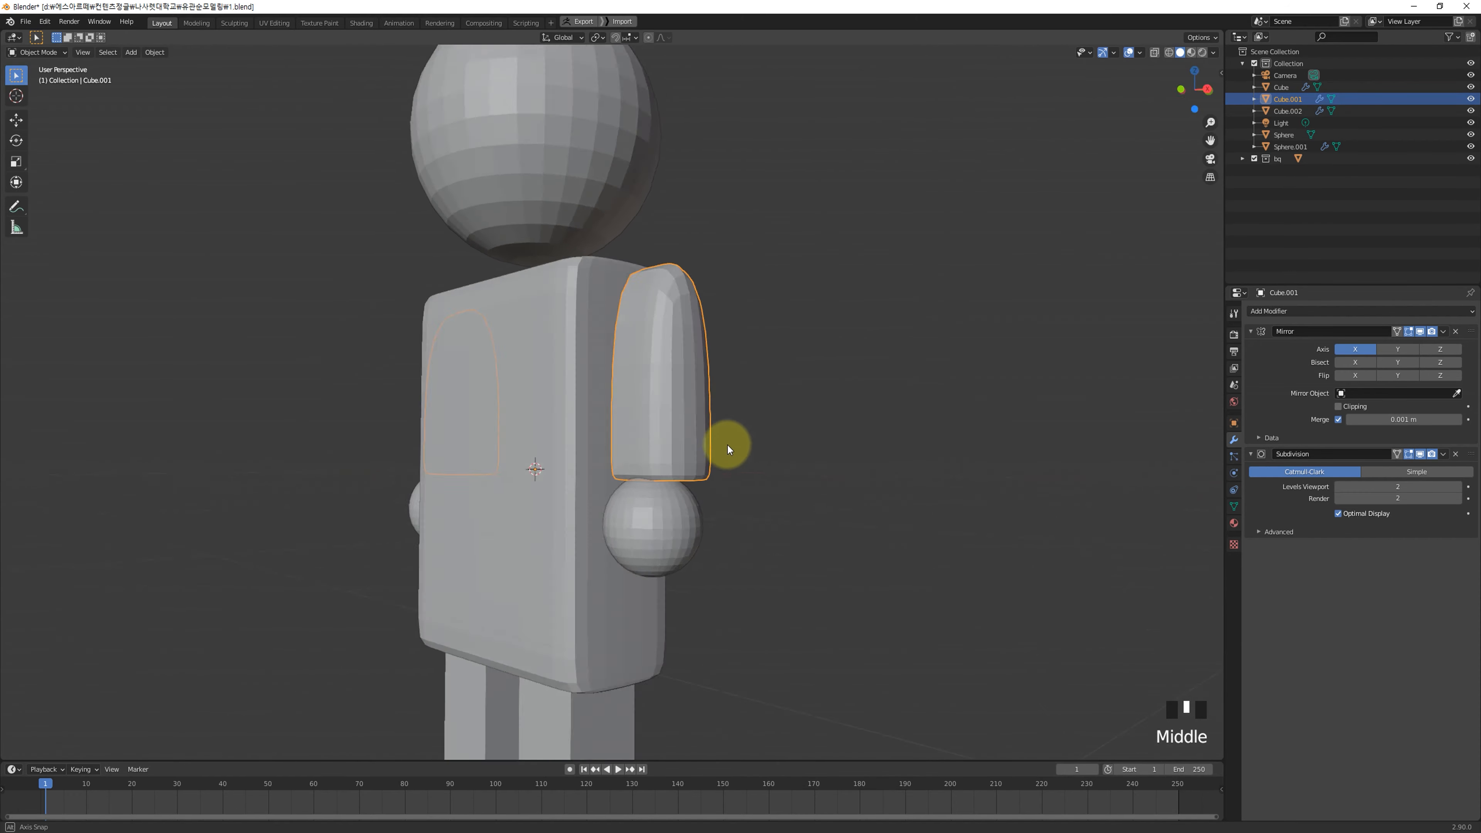
scroll(792, 484, up, 2)
scroll(857, 433, up, 1)
Step: Try moving the arm's outer edge inward, undo the move and clear the edge selection
key(Tab)
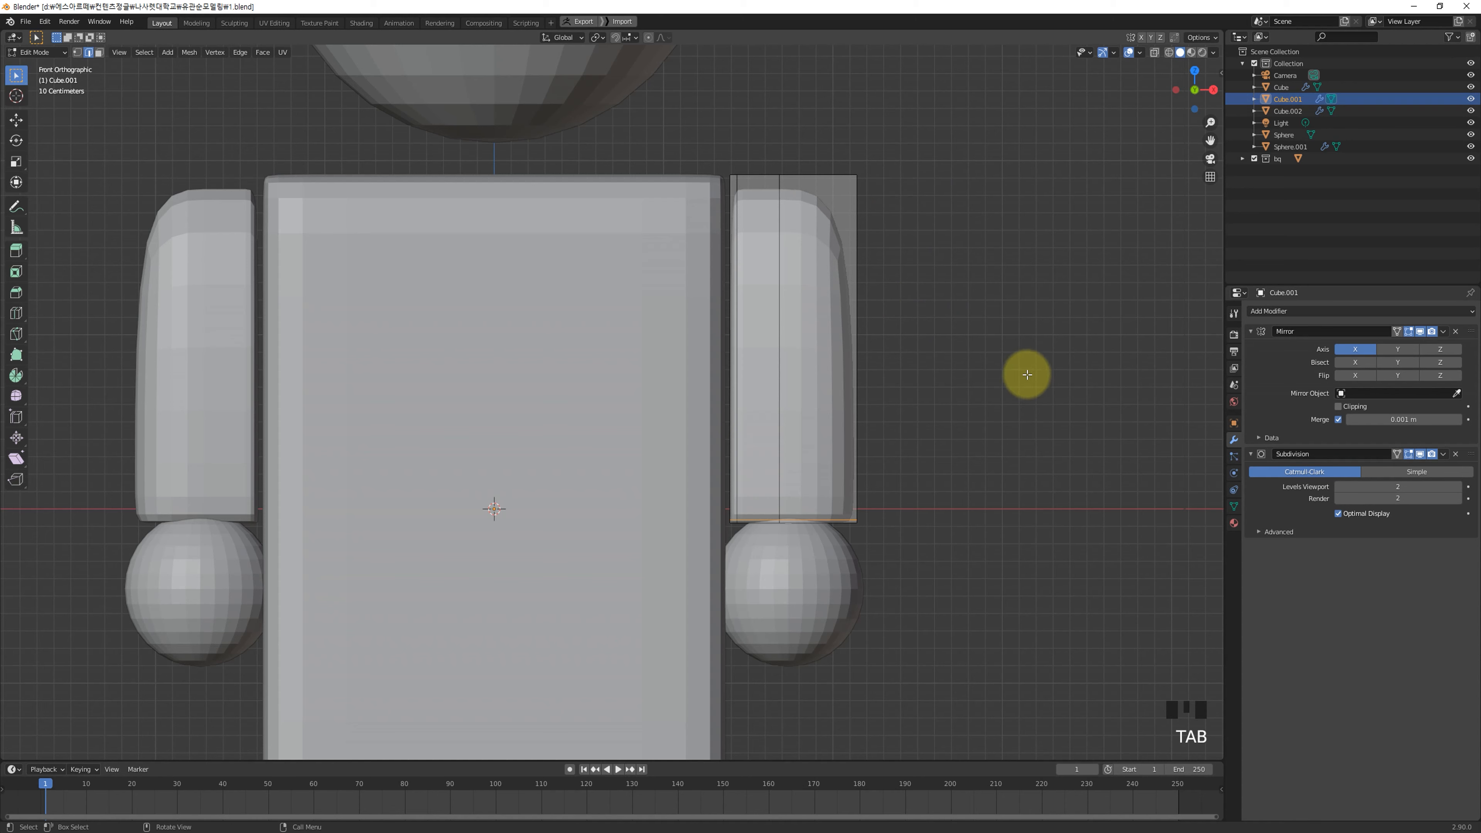
click(859, 212)
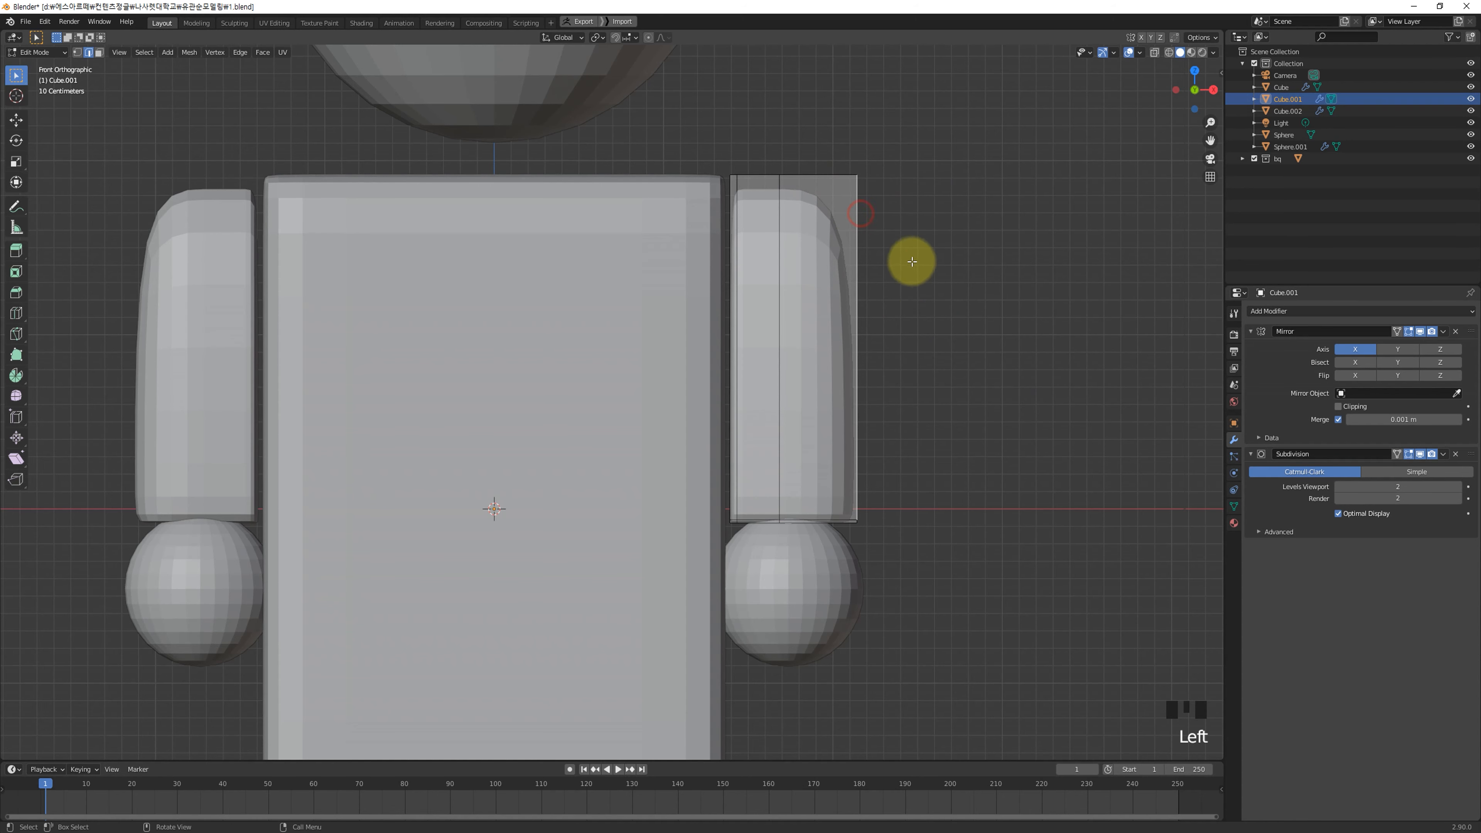
key(g)
click(884, 270)
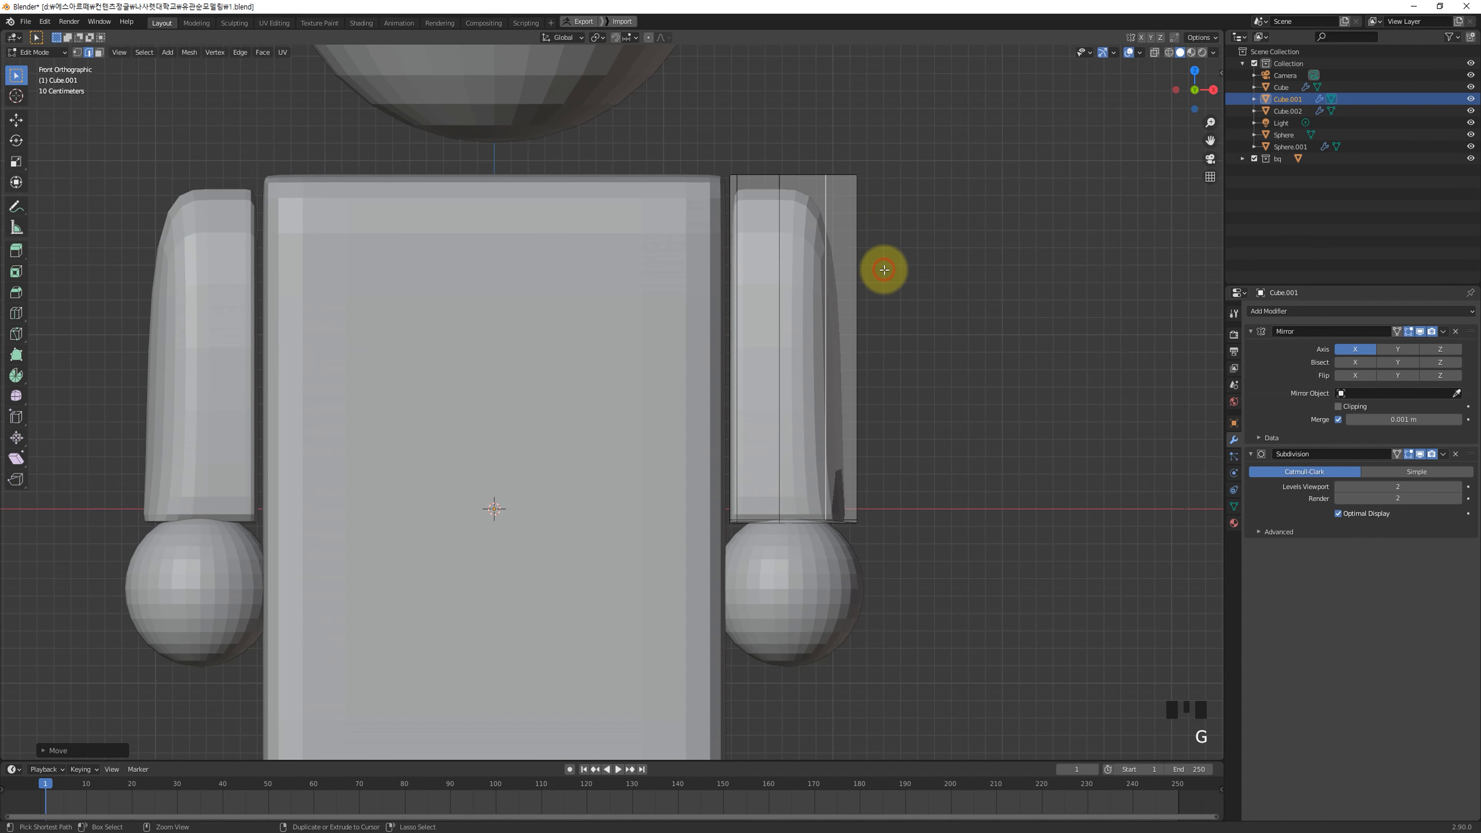
key(ctrl+z)
middle_drag(938, 248, 885, 297)
drag(928, 240, 787, 429)
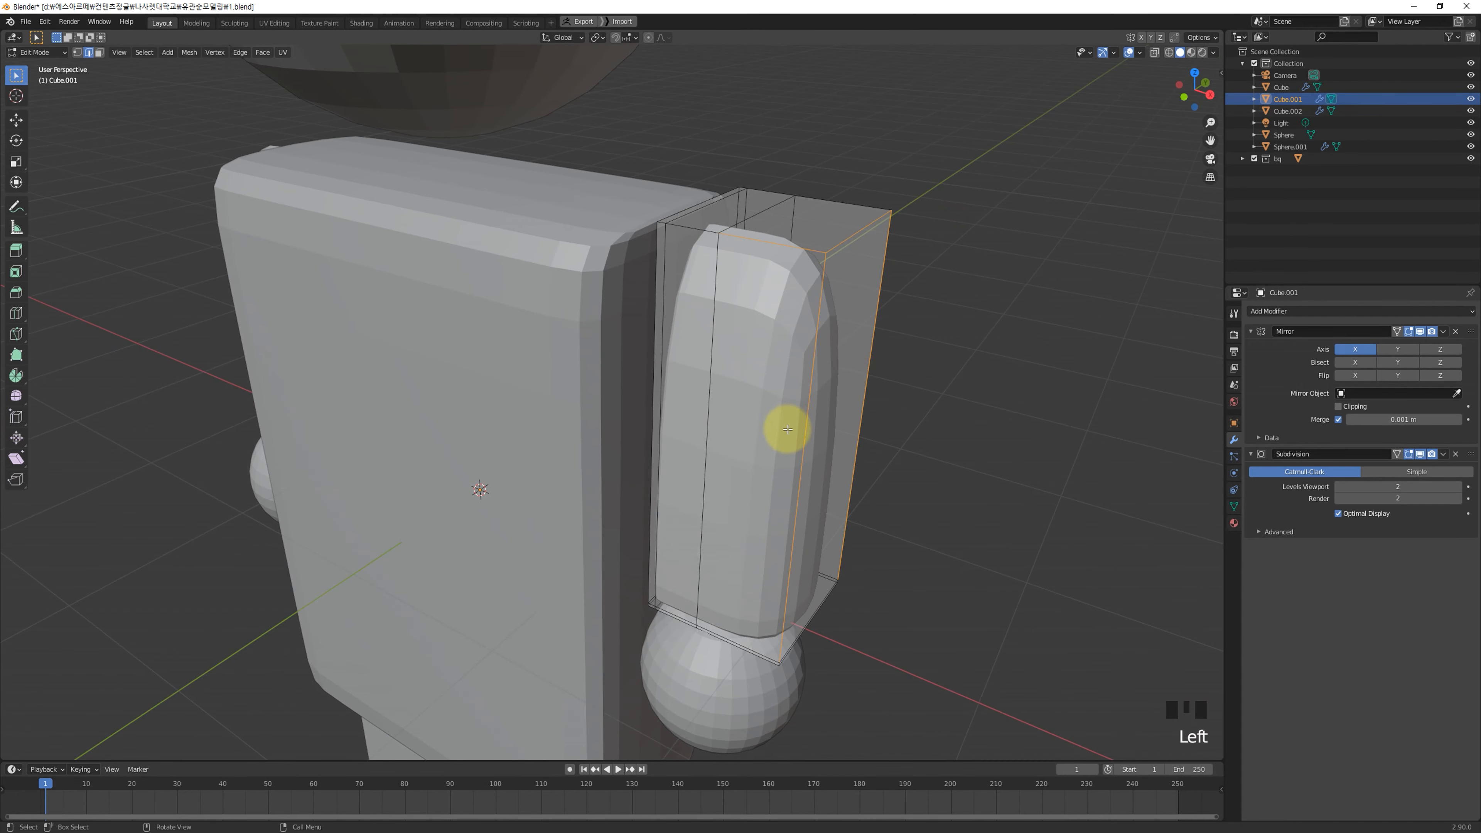
key(KP_1)
click(976, 295)
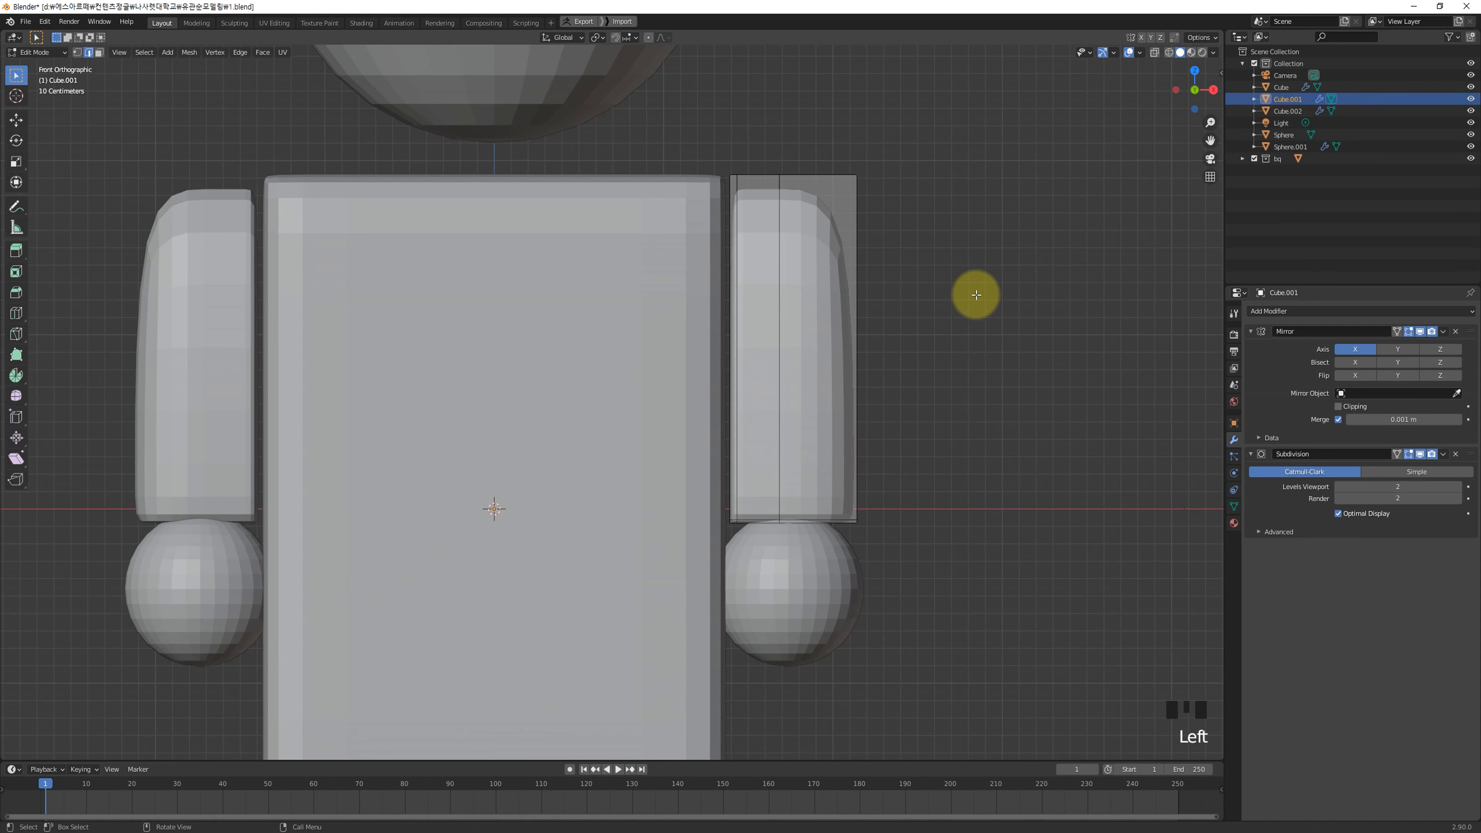
Step: Select all of the arm's outer-side vertices through the mesh with X-ray and move them slightly inward along X
key(alt+z)
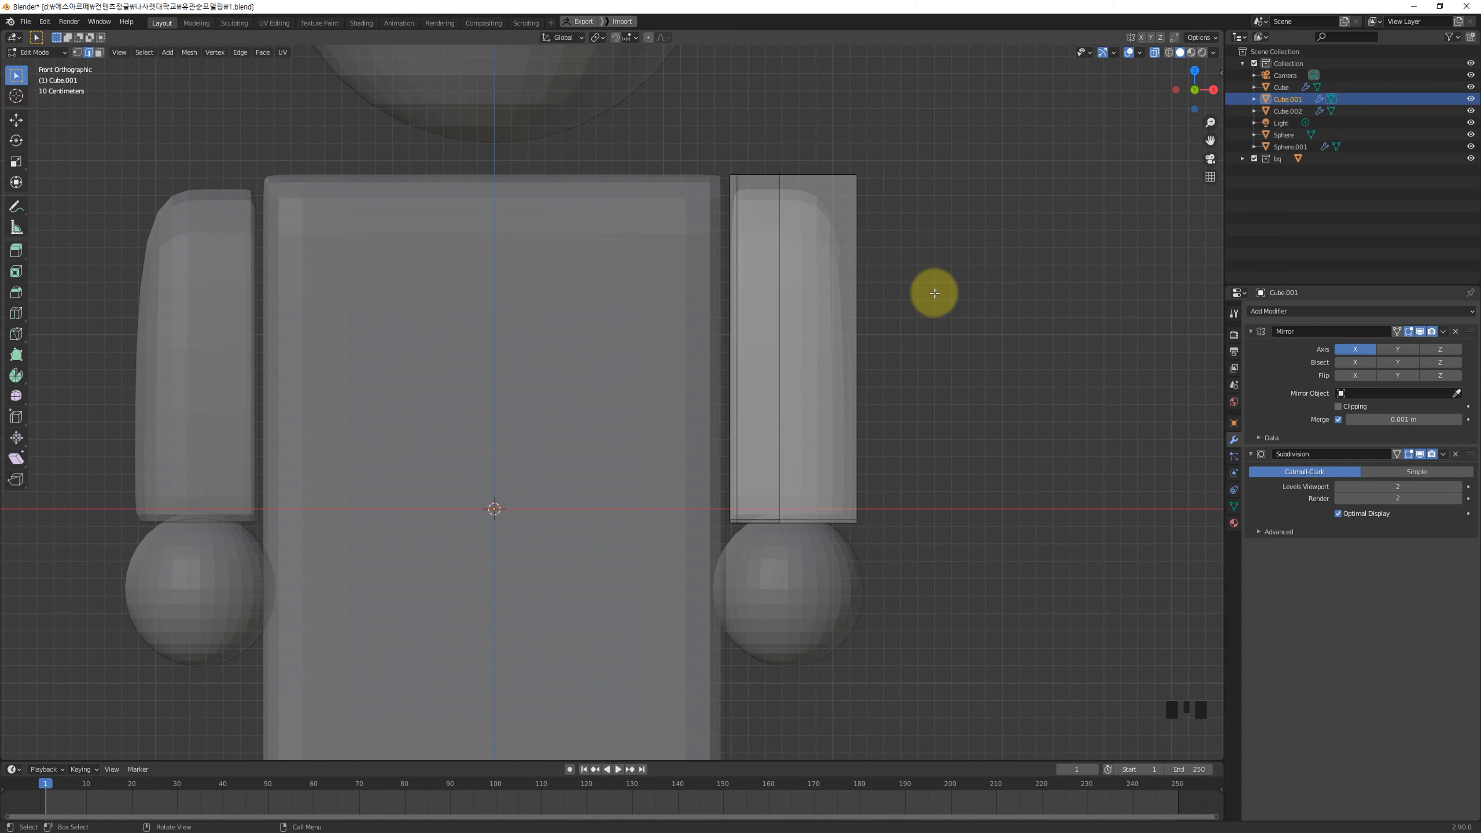
key(1)
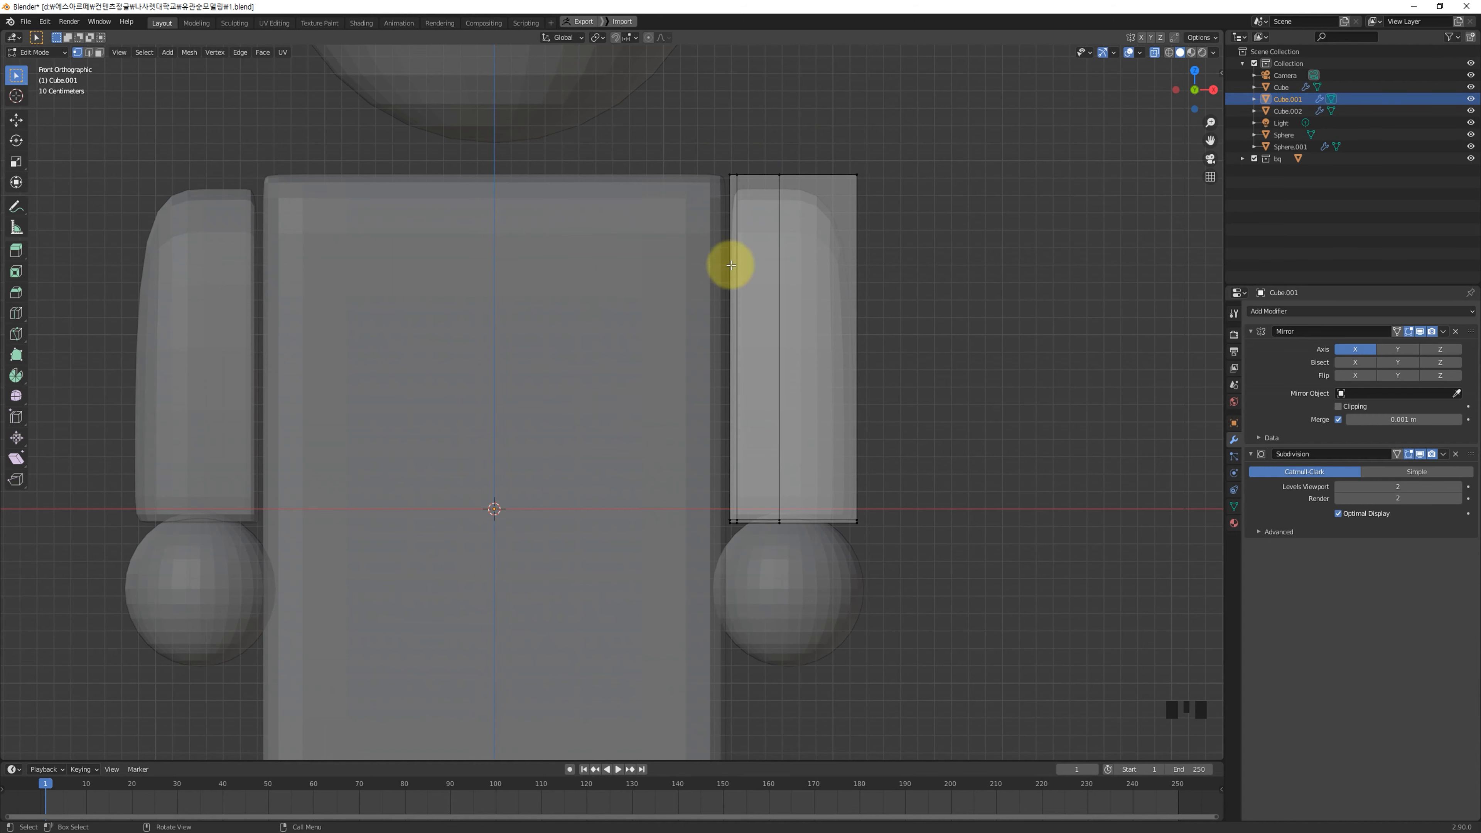
drag(963, 113, 819, 568)
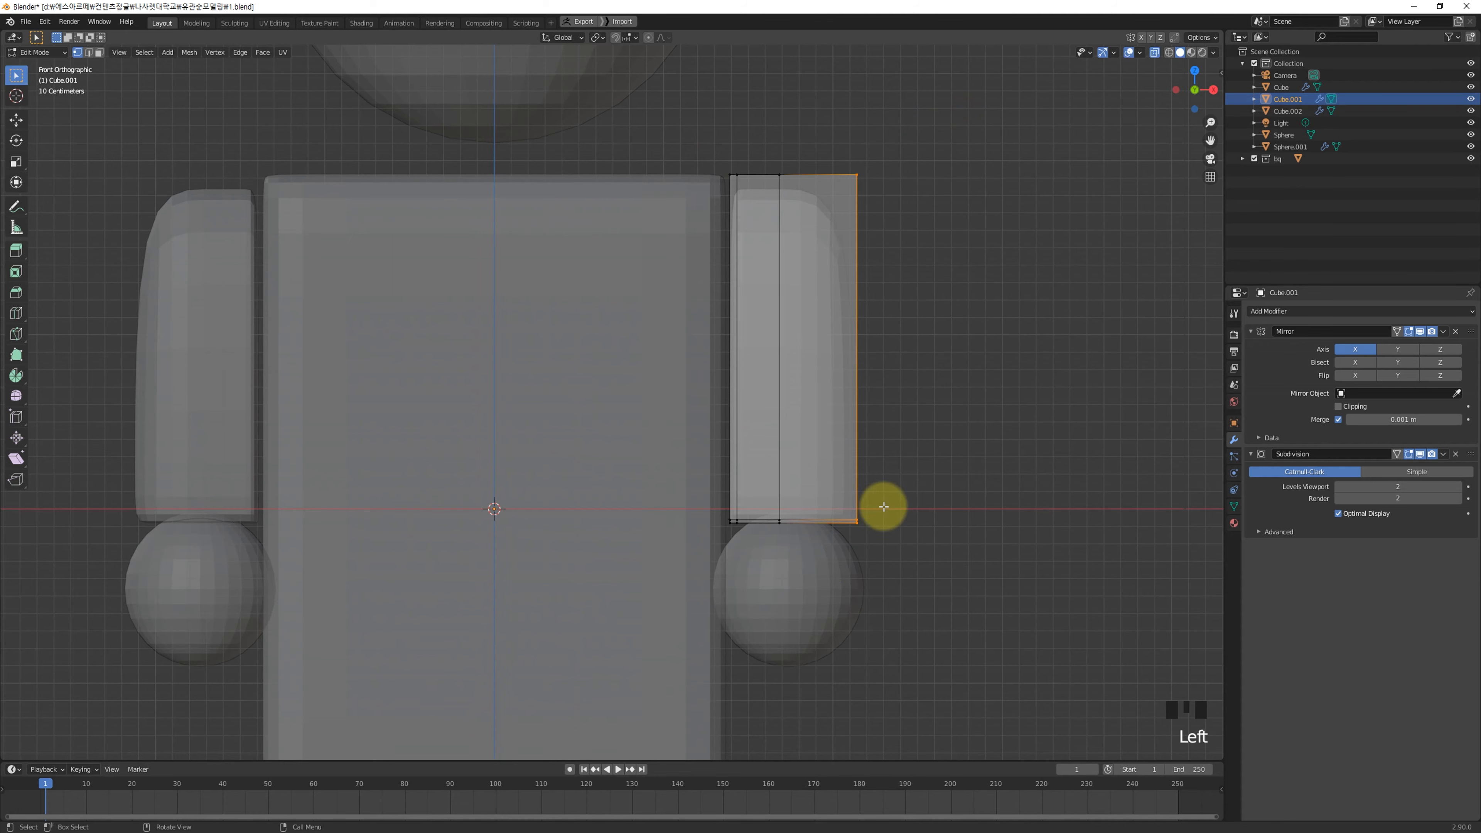
middle_drag(958, 371, 1018, 440)
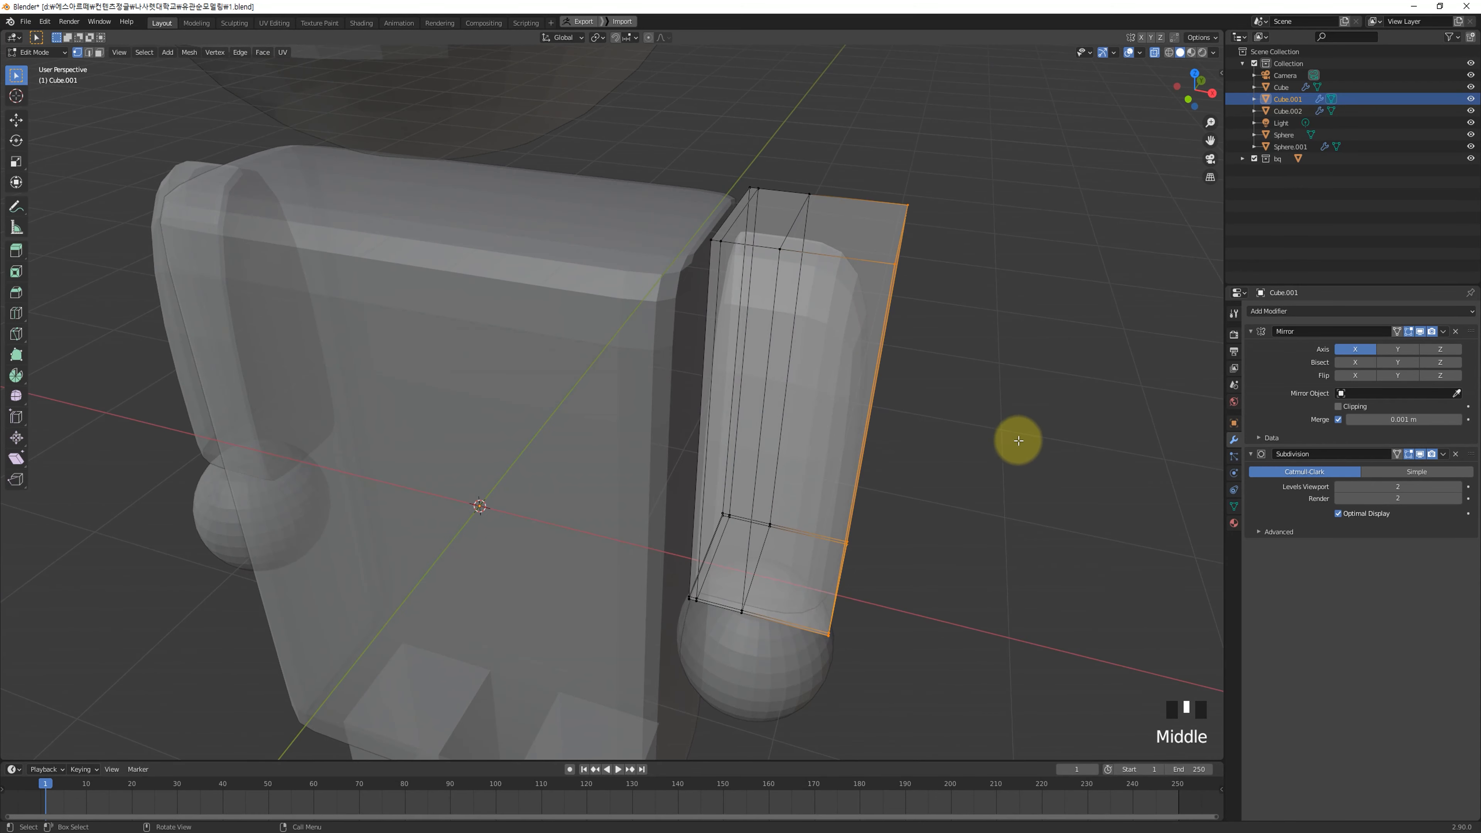
key(g)
key(x)
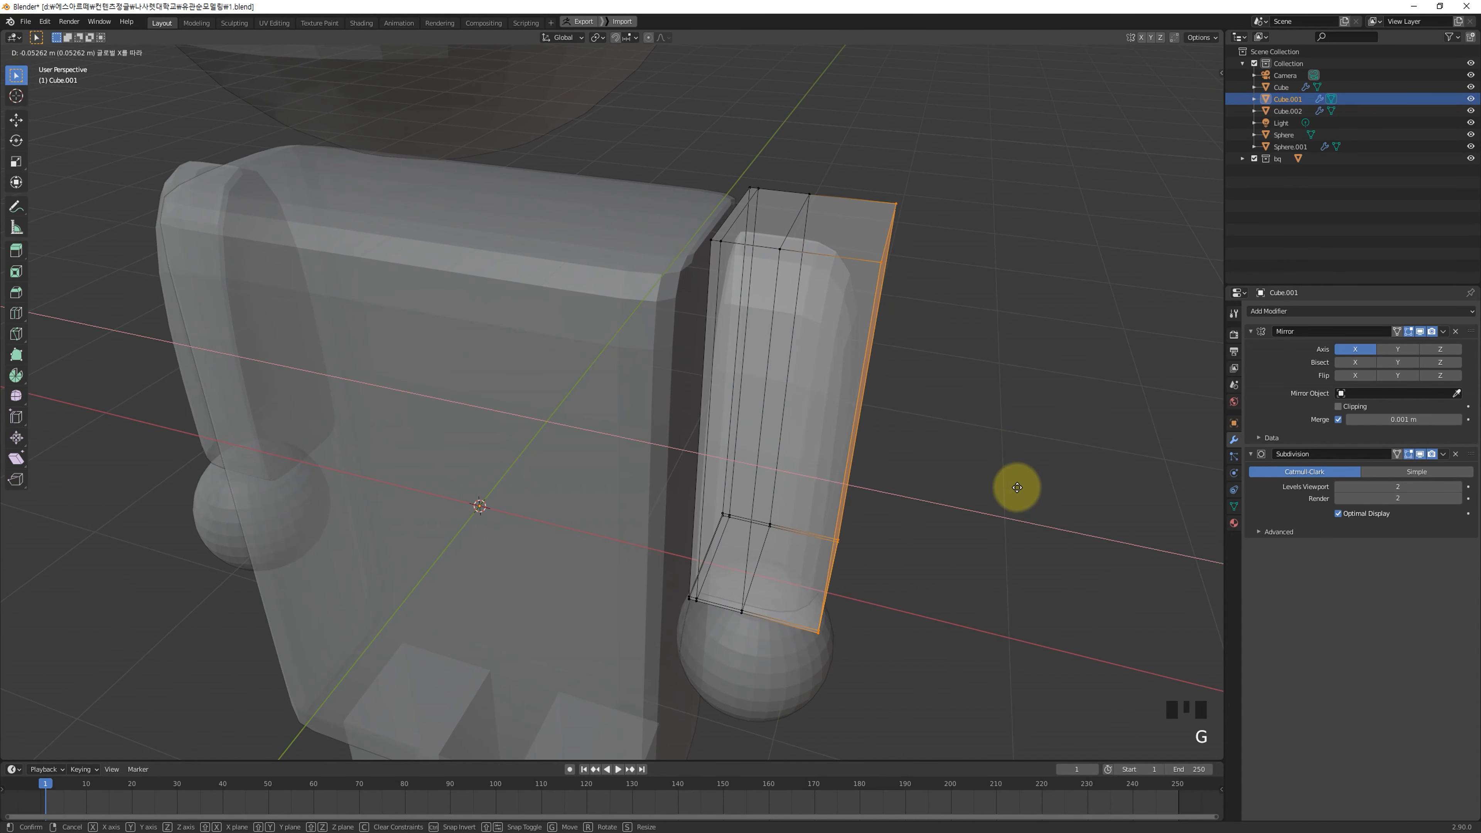
click(1006, 476)
key(Tab)
key(alt+z)
Step: Add a horizontal loop cut around the arm and slide it up toward the shoulder end
middle_drag(1007, 476, 871, 356)
key(Tab)
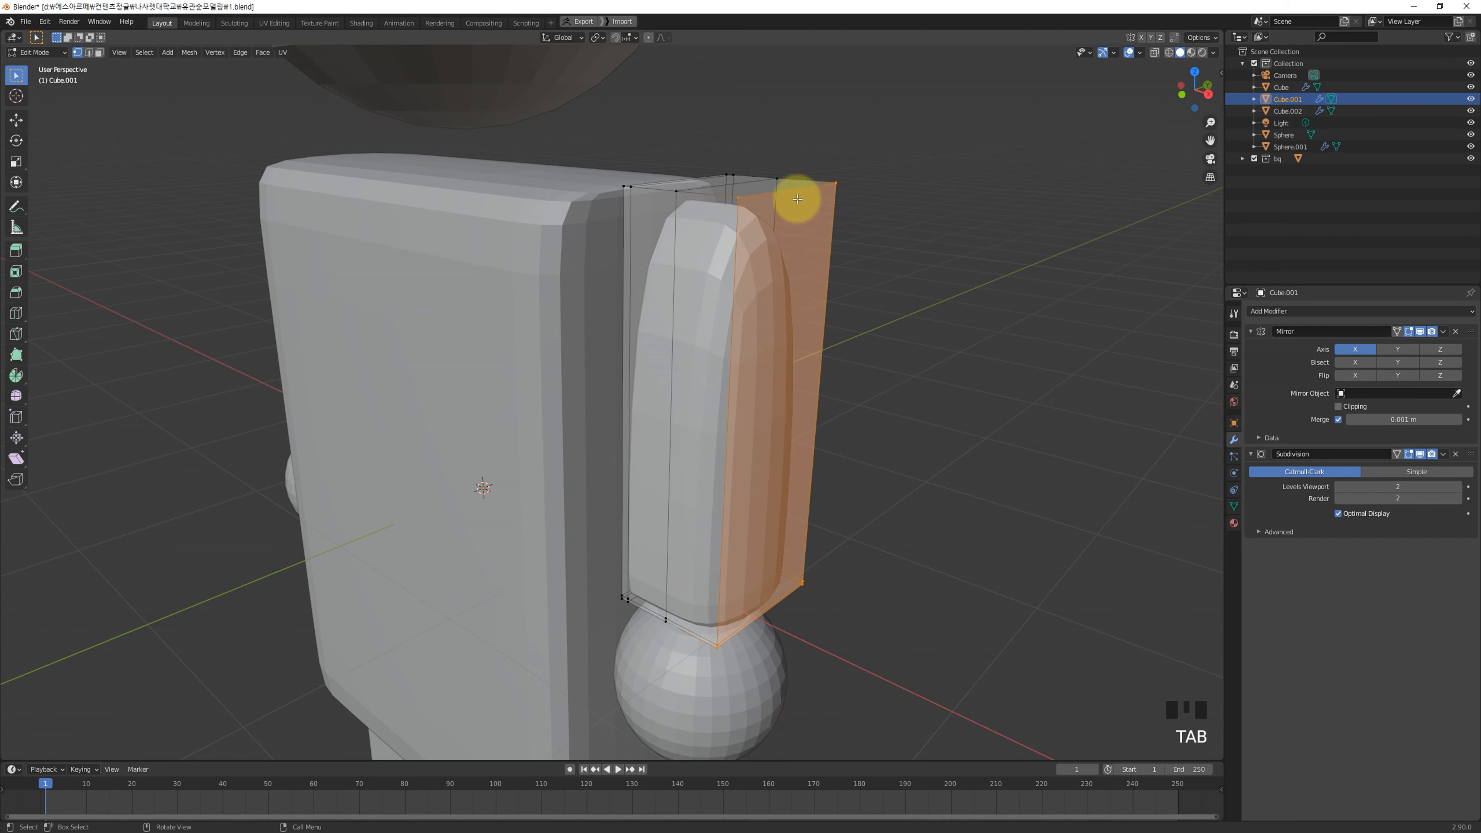
key(ctrl+r)
click(824, 206)
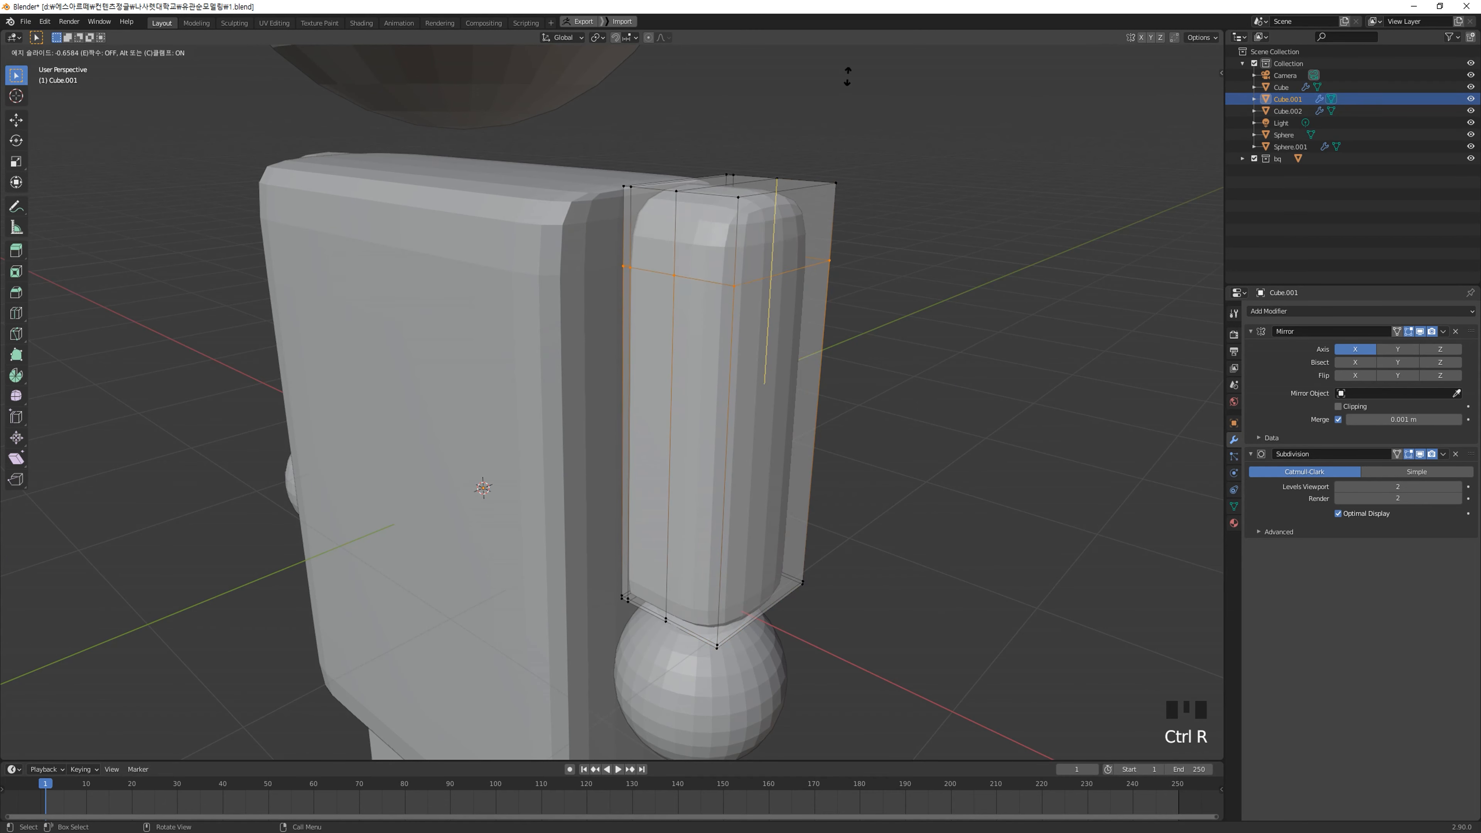
click(846, 208)
middle_drag(846, 208, 903, 201)
key(Tab)
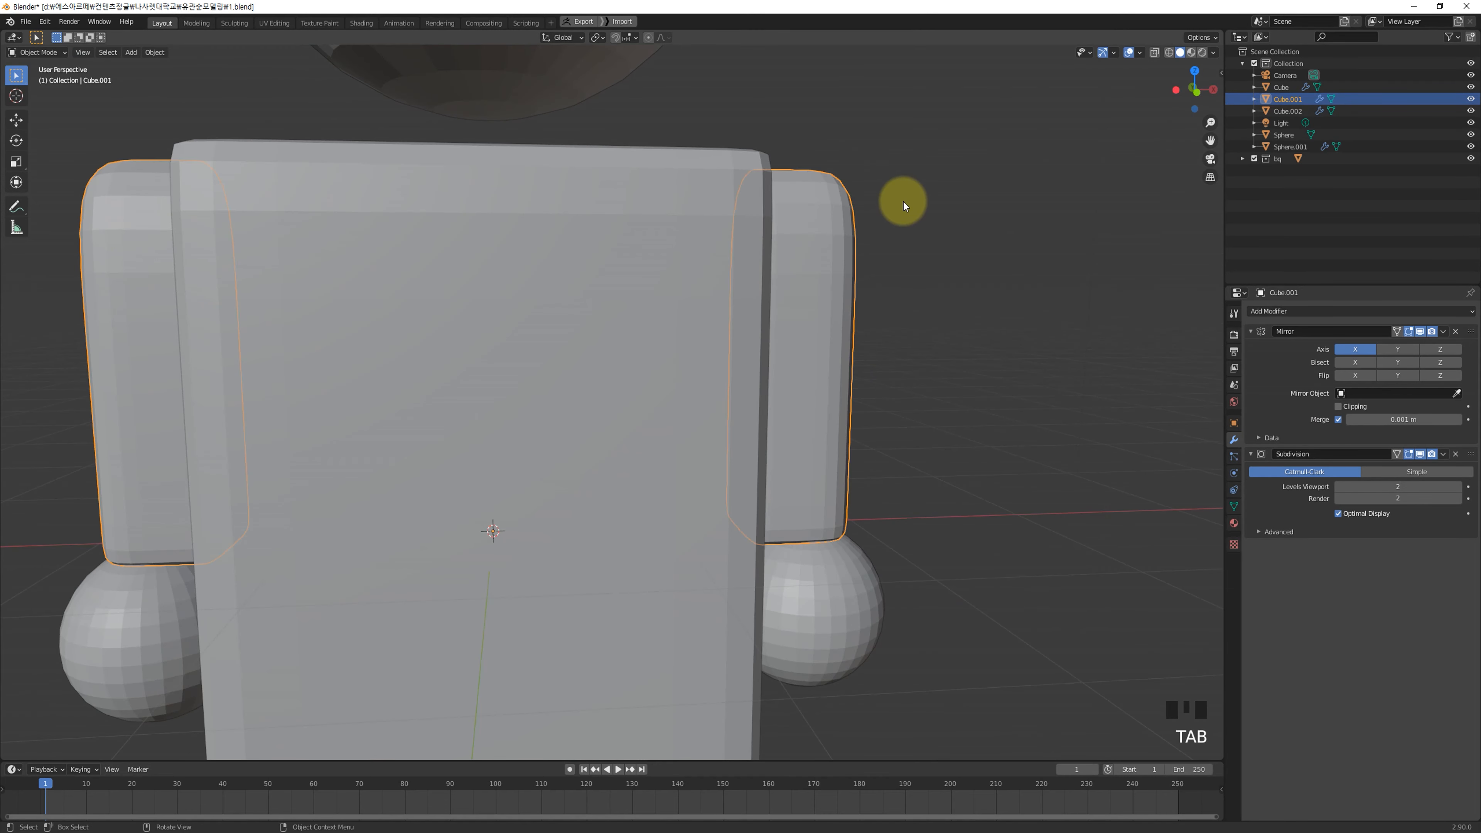
Step: Examine the reshaped arms, hands and overall character proportions from the front and at an angle
key(KP_1)
scroll(903, 202, down, 4)
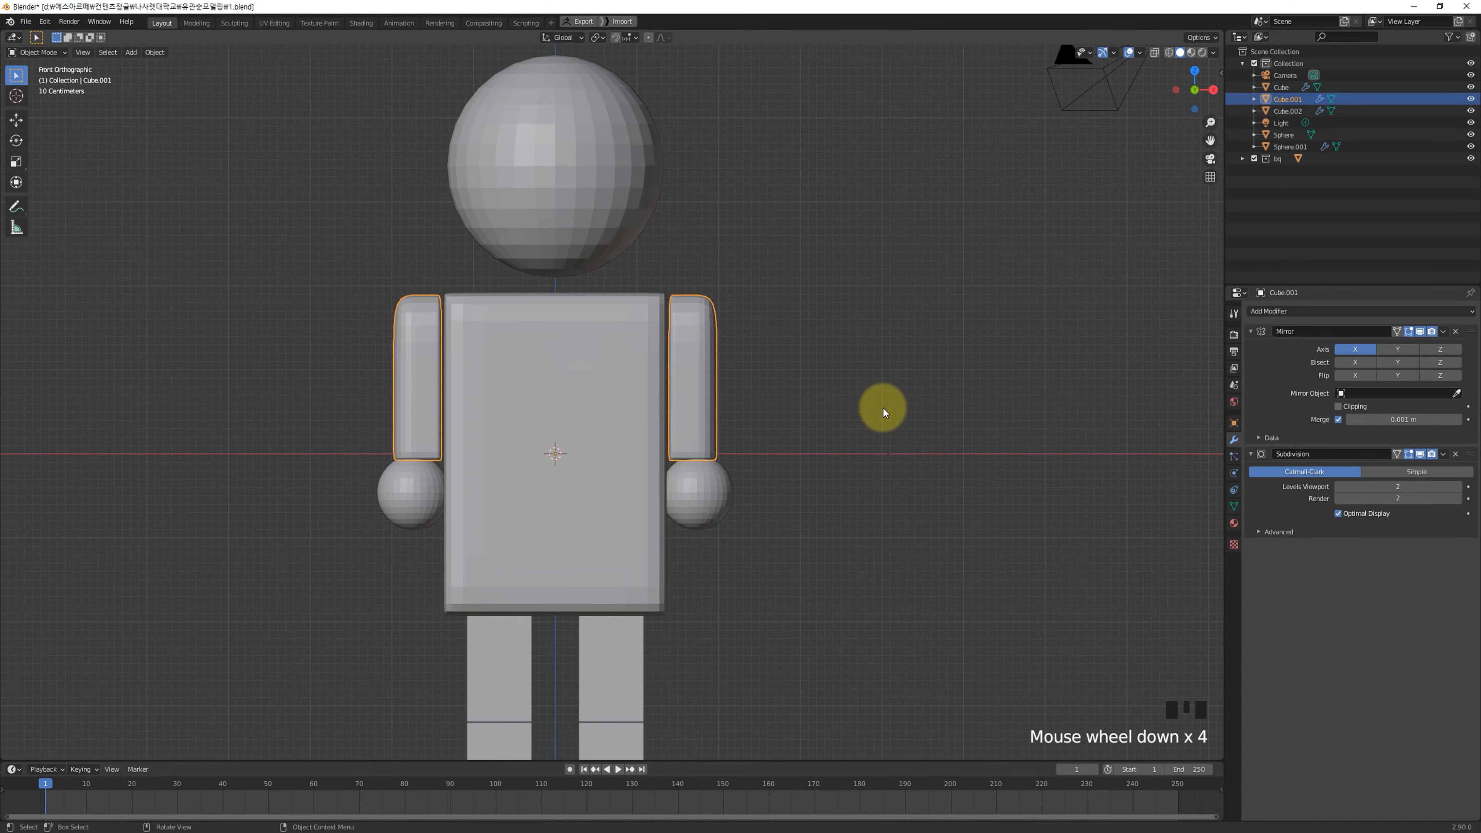
scroll(840, 409, up, 3)
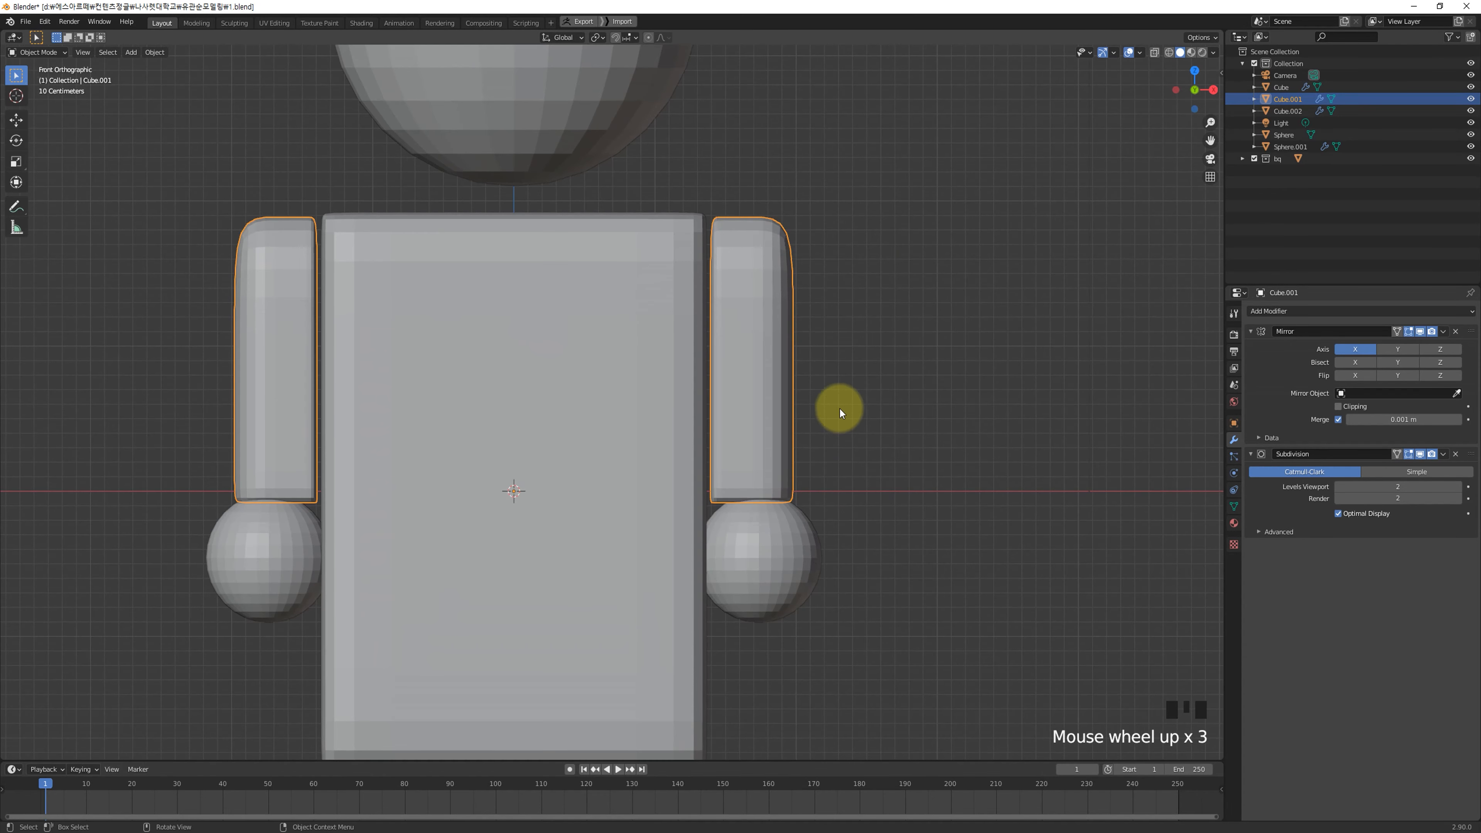
click(775, 532)
shift+middle_drag(775, 532, 844, 477)
middle_drag(829, 382, 803, 421)
click(758, 315)
click(905, 424)
scroll(904, 423, down, 3)
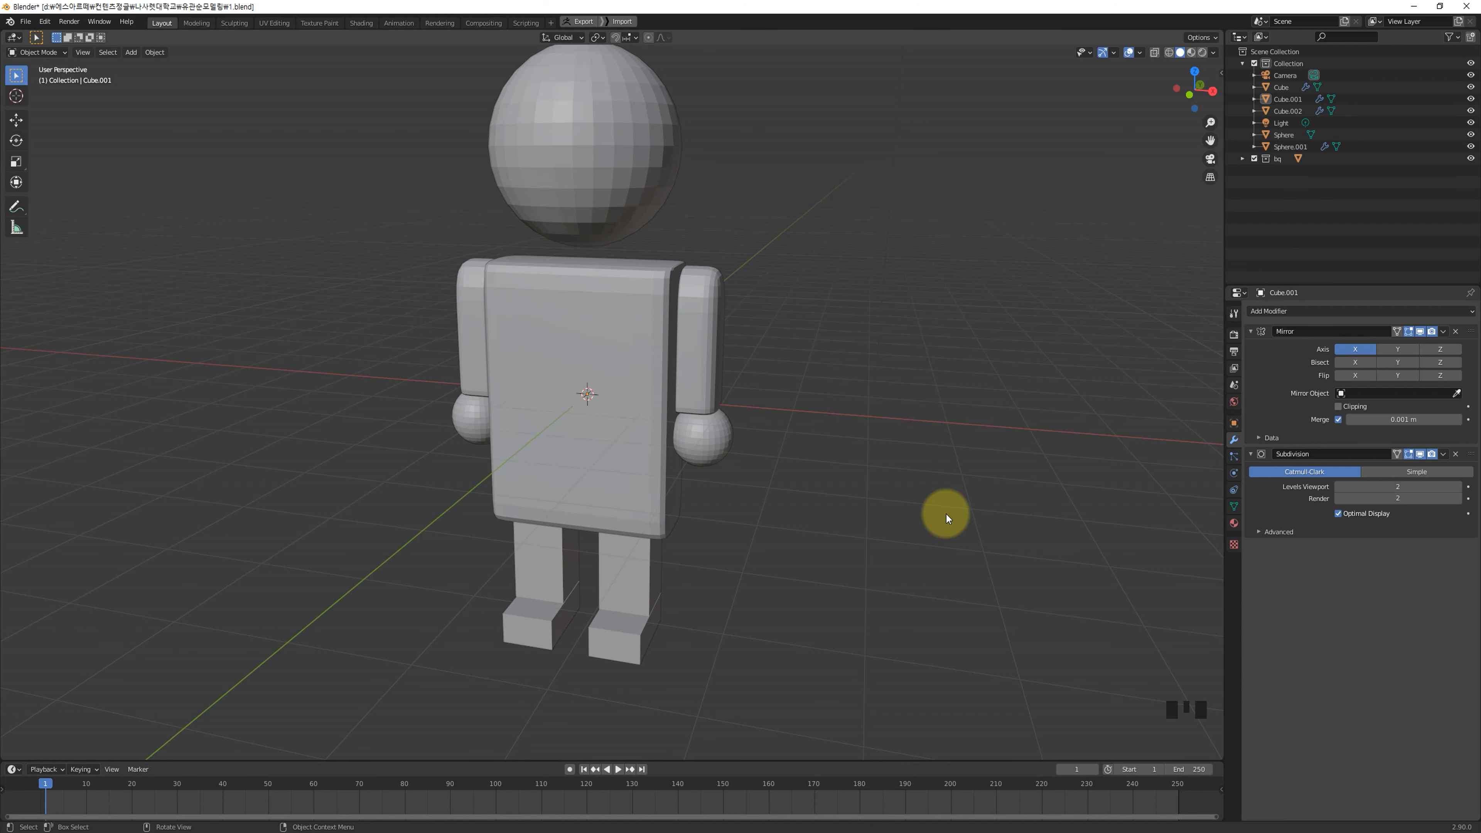
scroll(883, 480, down, 3)
scroll(805, 486, up, 2)
middle_drag(805, 486, 810, 423)
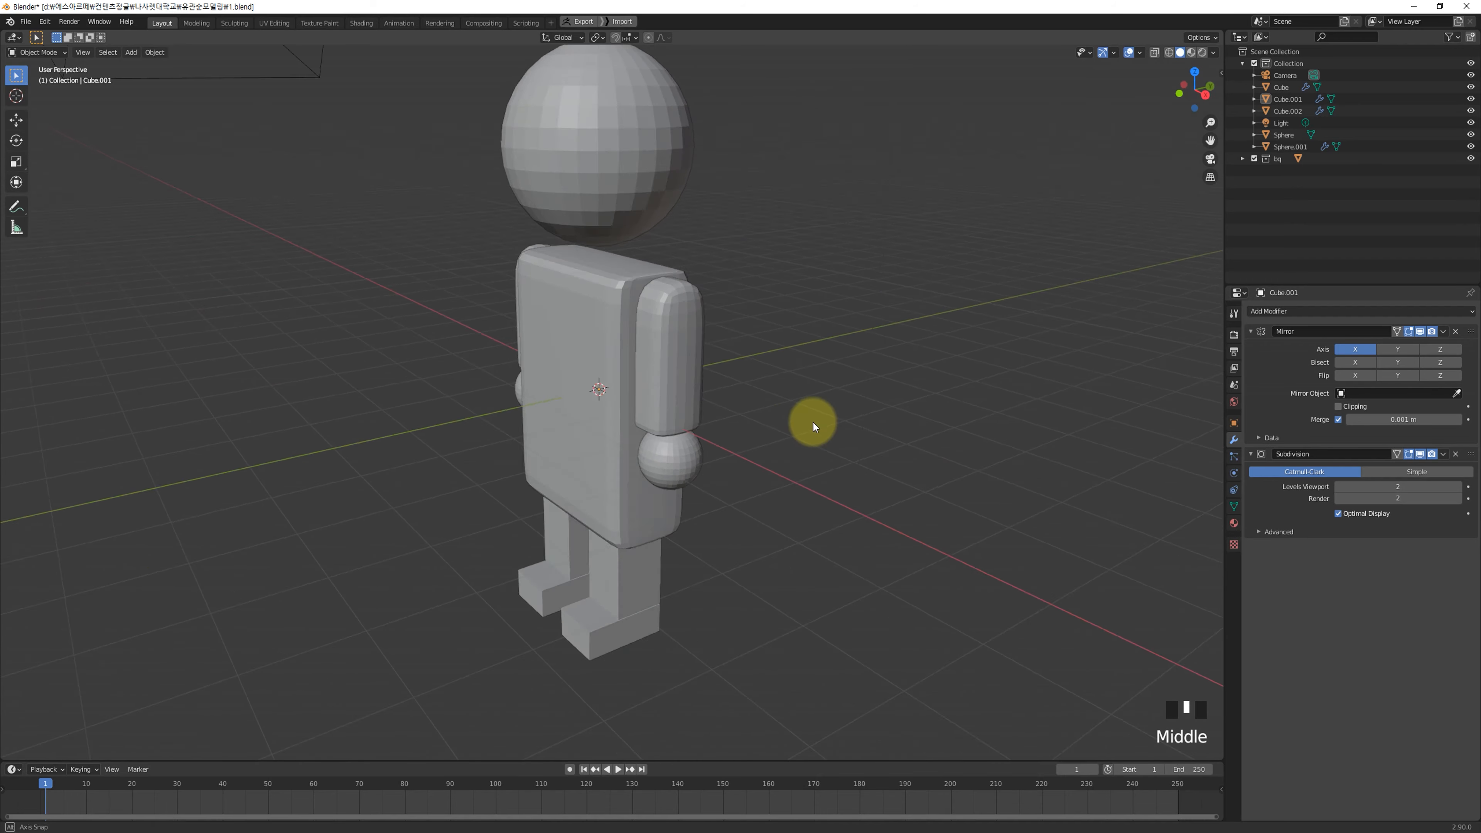
click(689, 348)
scroll(809, 358, up, 3)
shift+middle_drag(809, 358, 776, 420)
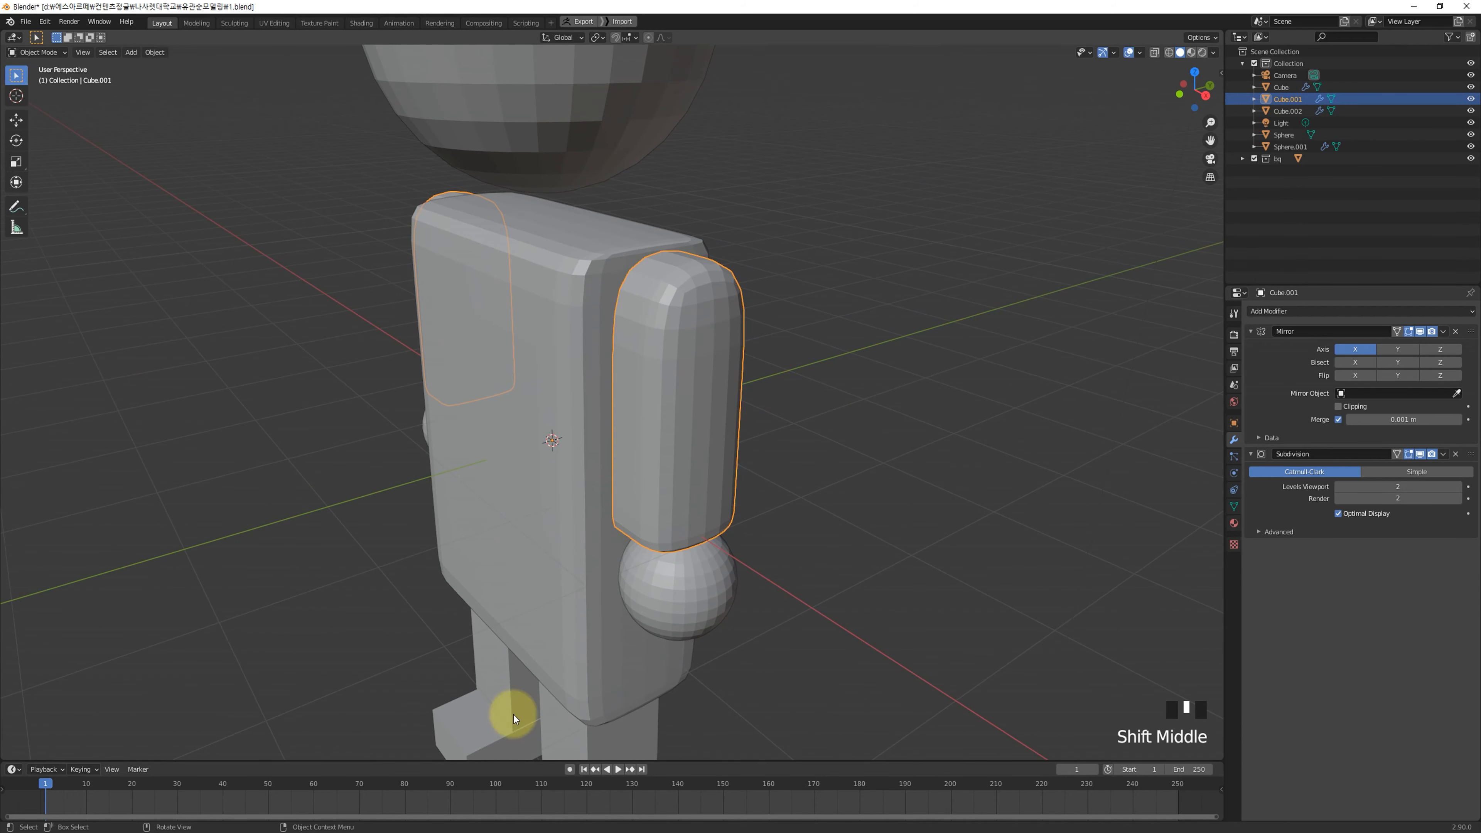
scroll(812, 477, down, 2)
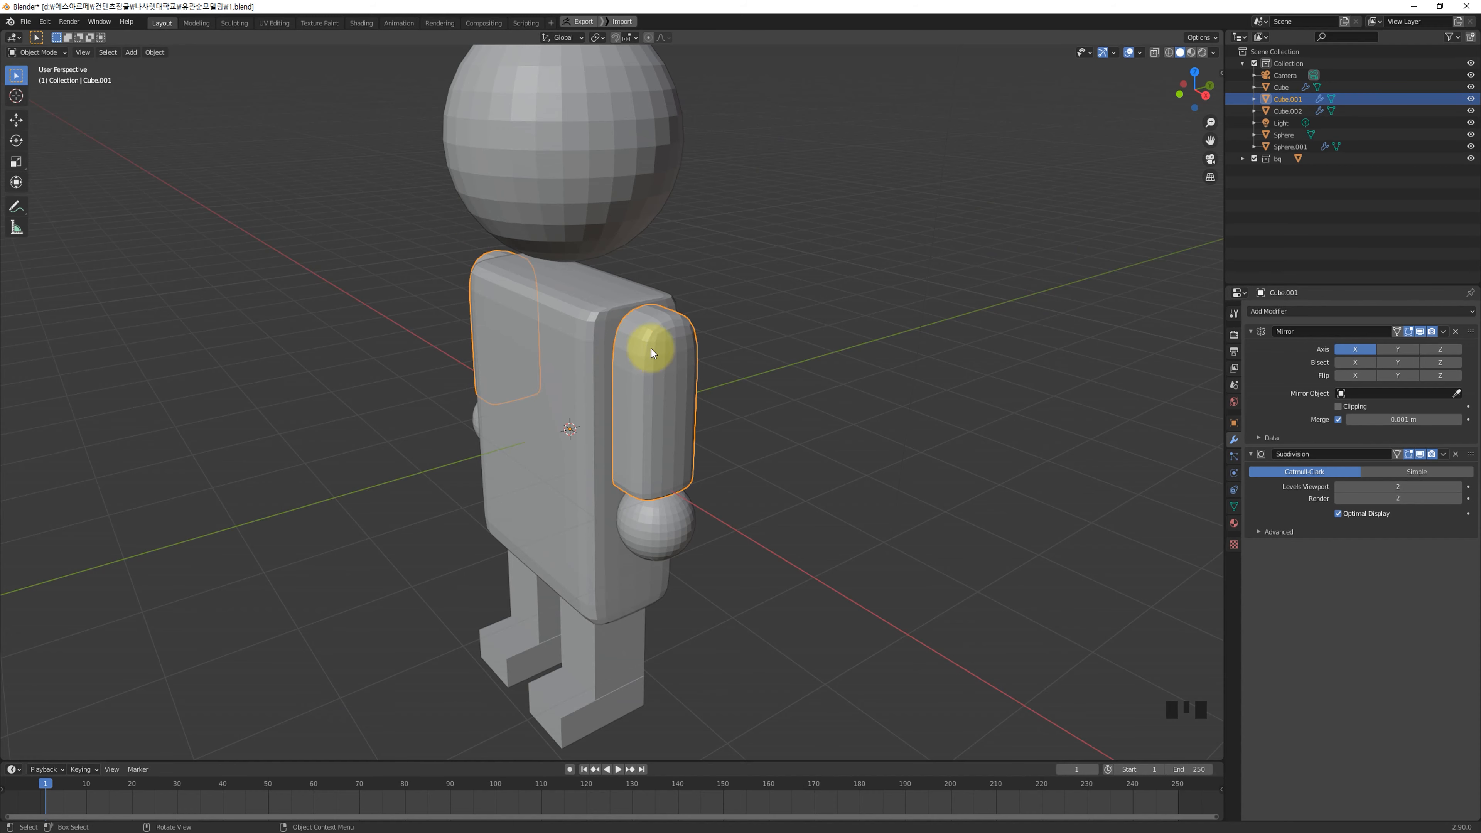
scroll(750, 443, down, 3)
middle_drag(750, 443, 796, 431)
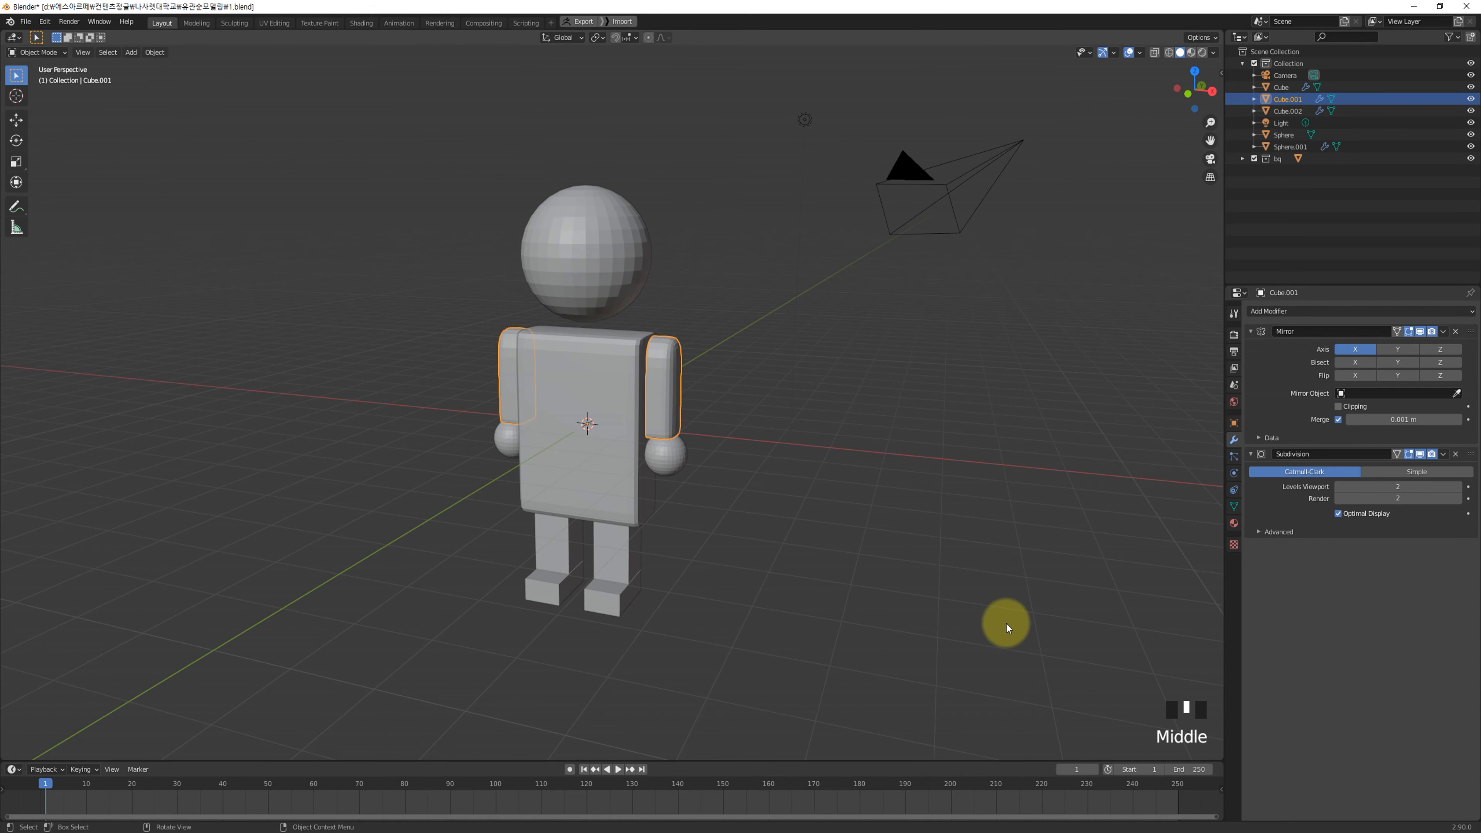
scroll(1035, 380, up, 6)
middle_drag(1023, 395, 955, 273)
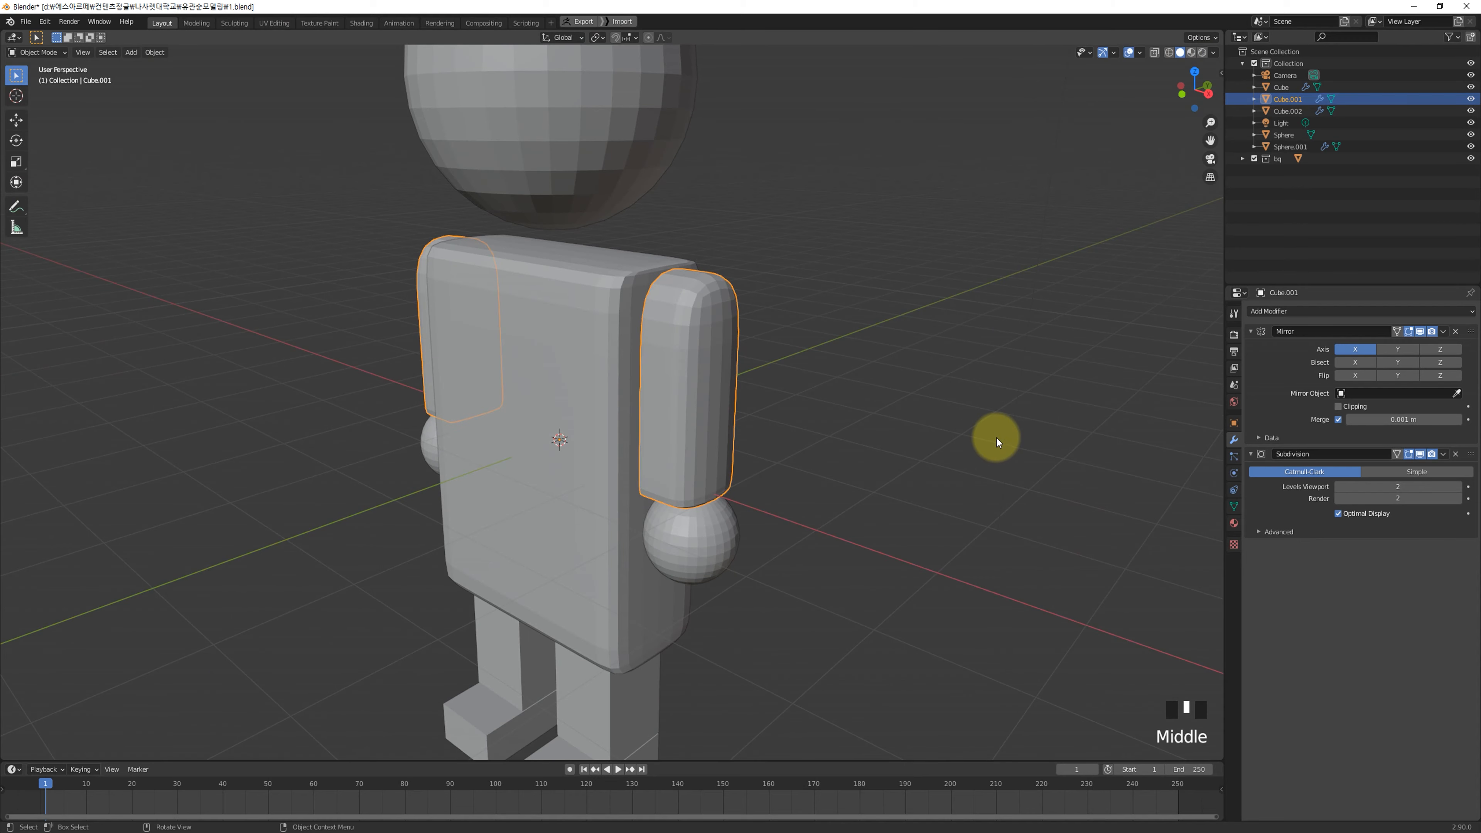
scroll(996, 441, down, 3)
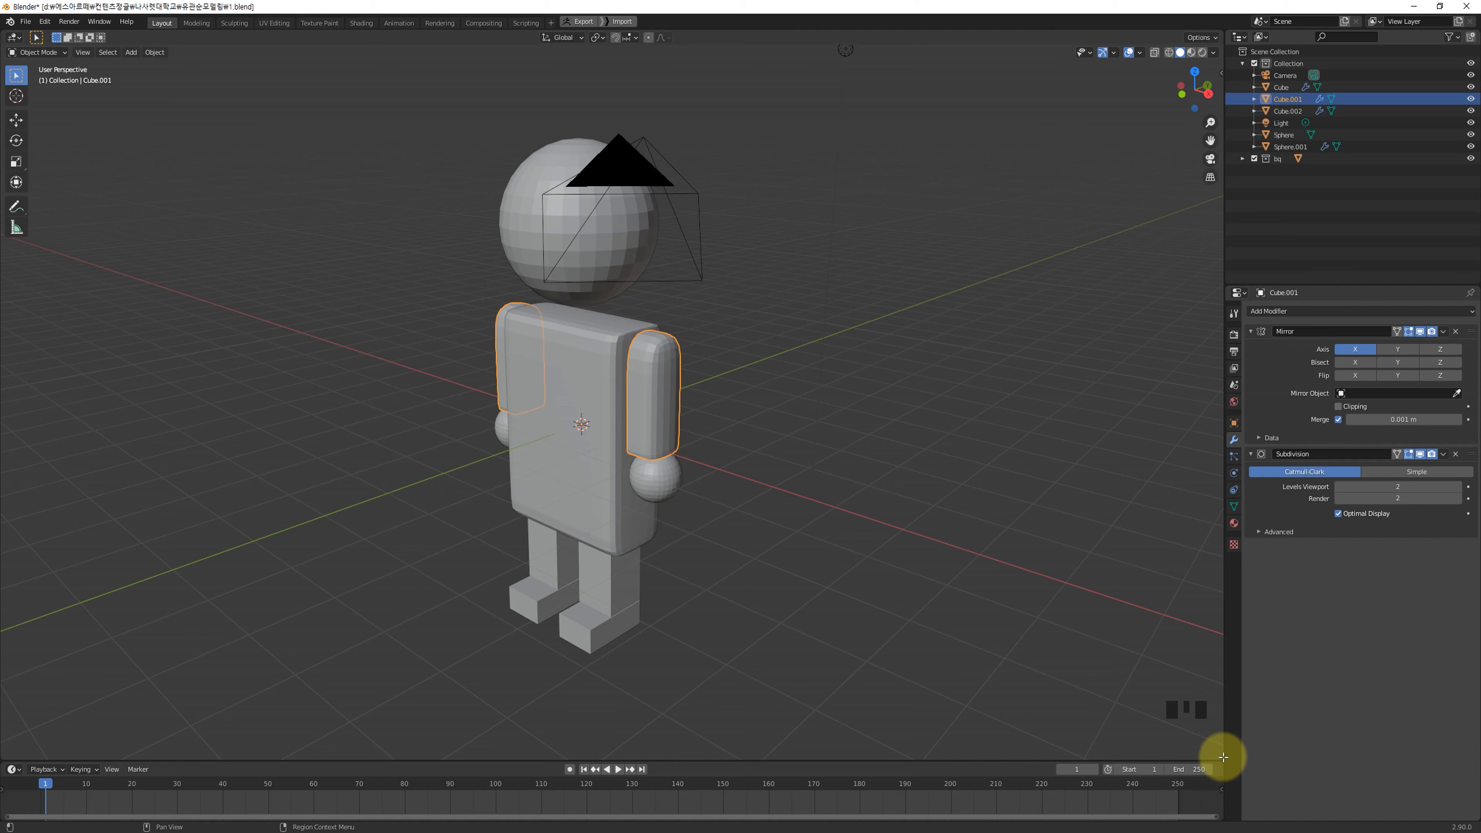
Step: Try splitting the 3D viewport into a main view and two stacked side views, and merge the areas back into one
drag(1223, 757, 826, 704)
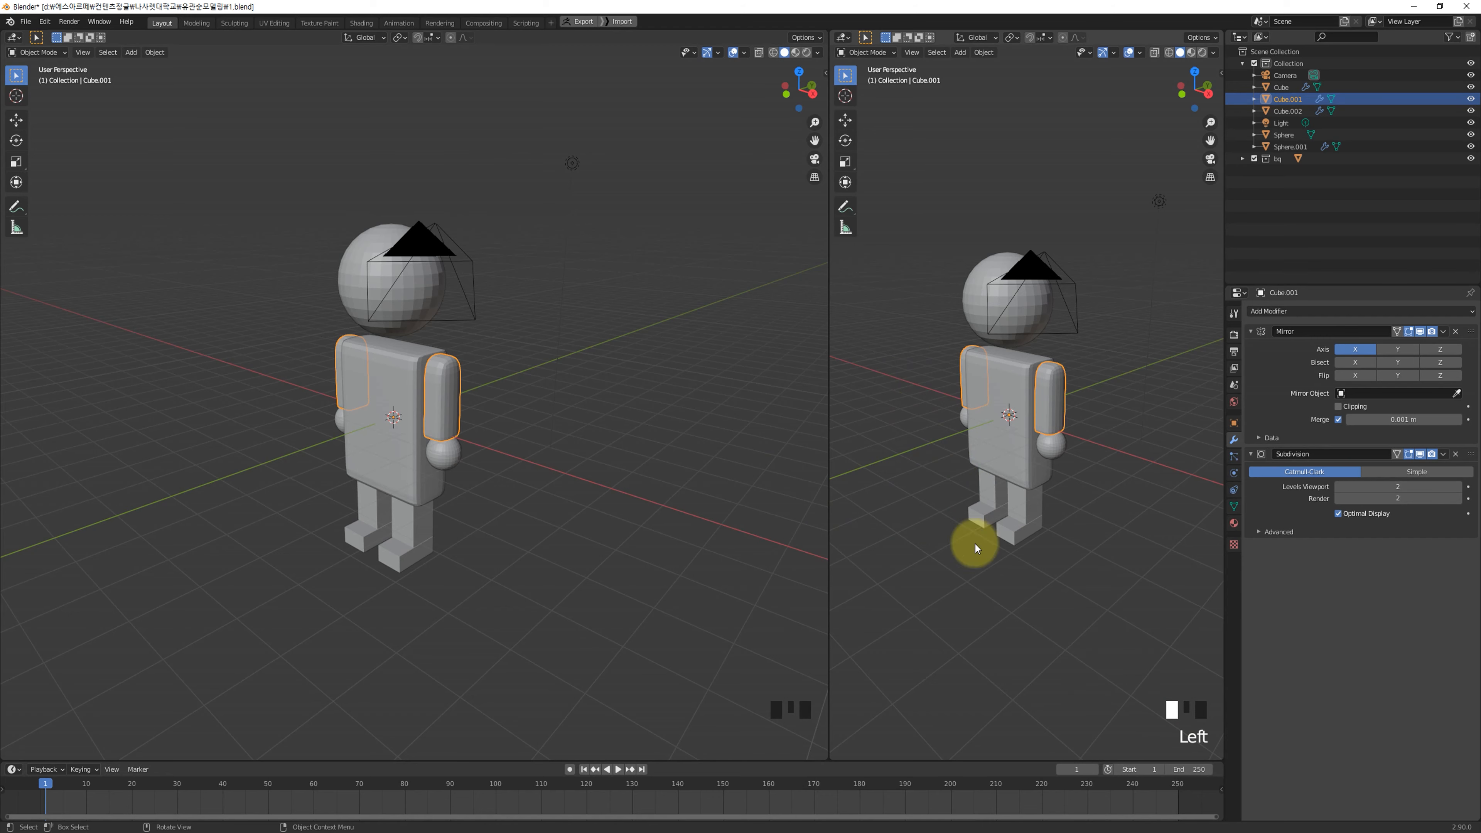
drag(1222, 755, 1218, 416)
middle_drag(631, 404, 676, 412)
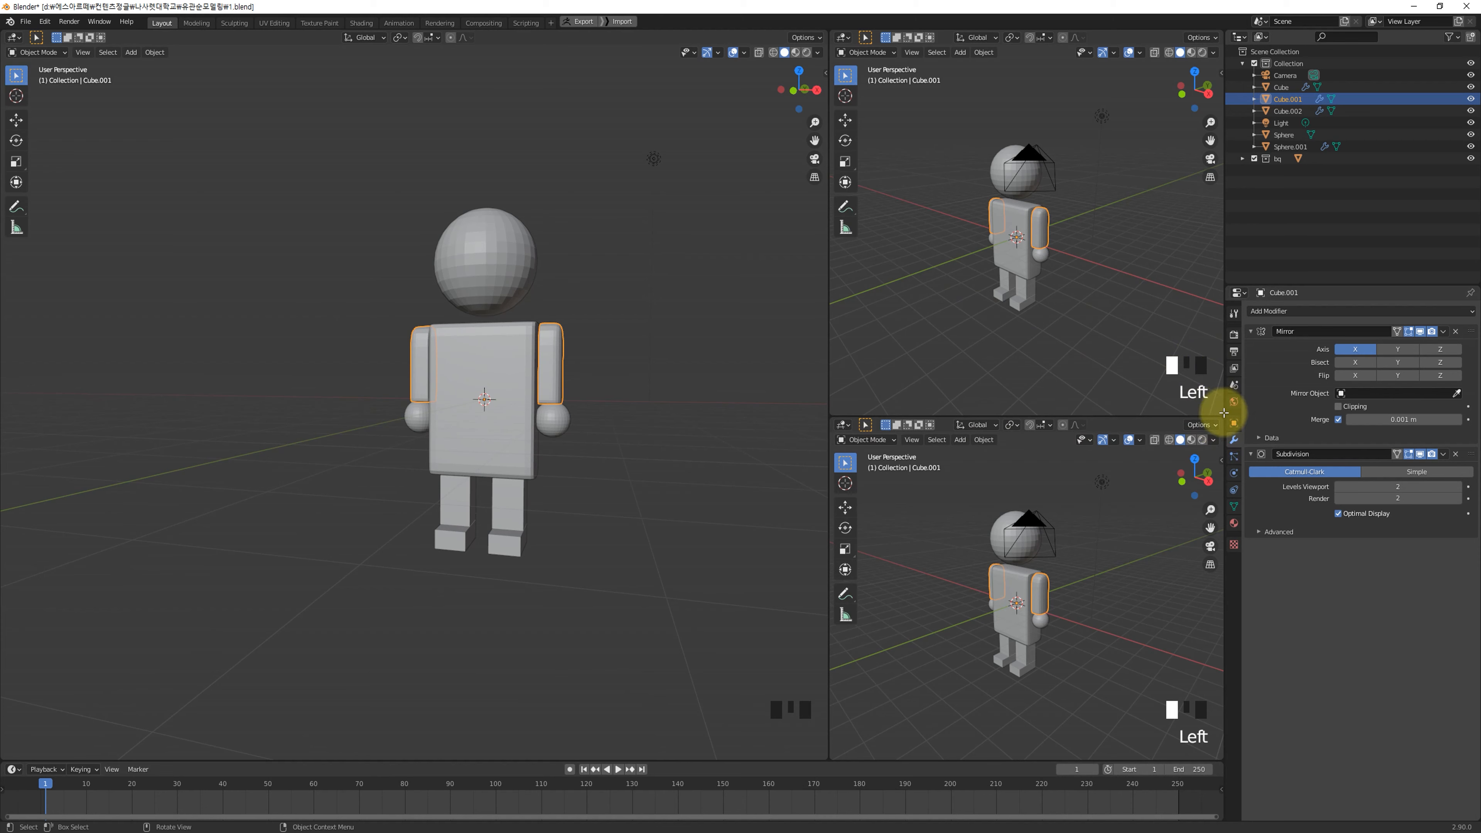
drag(1220, 409, 1052, 506)
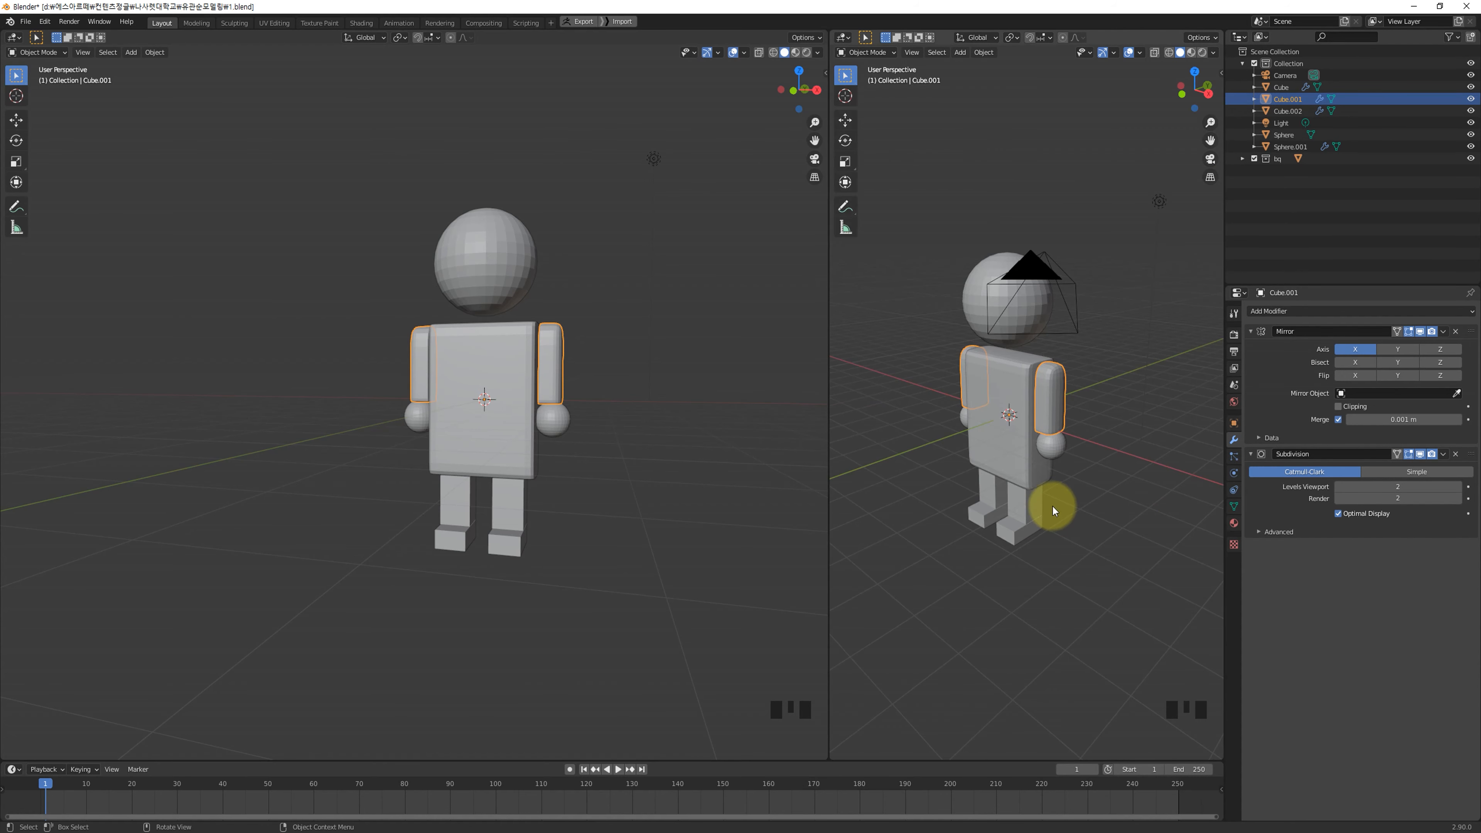
drag(827, 757, 1071, 693)
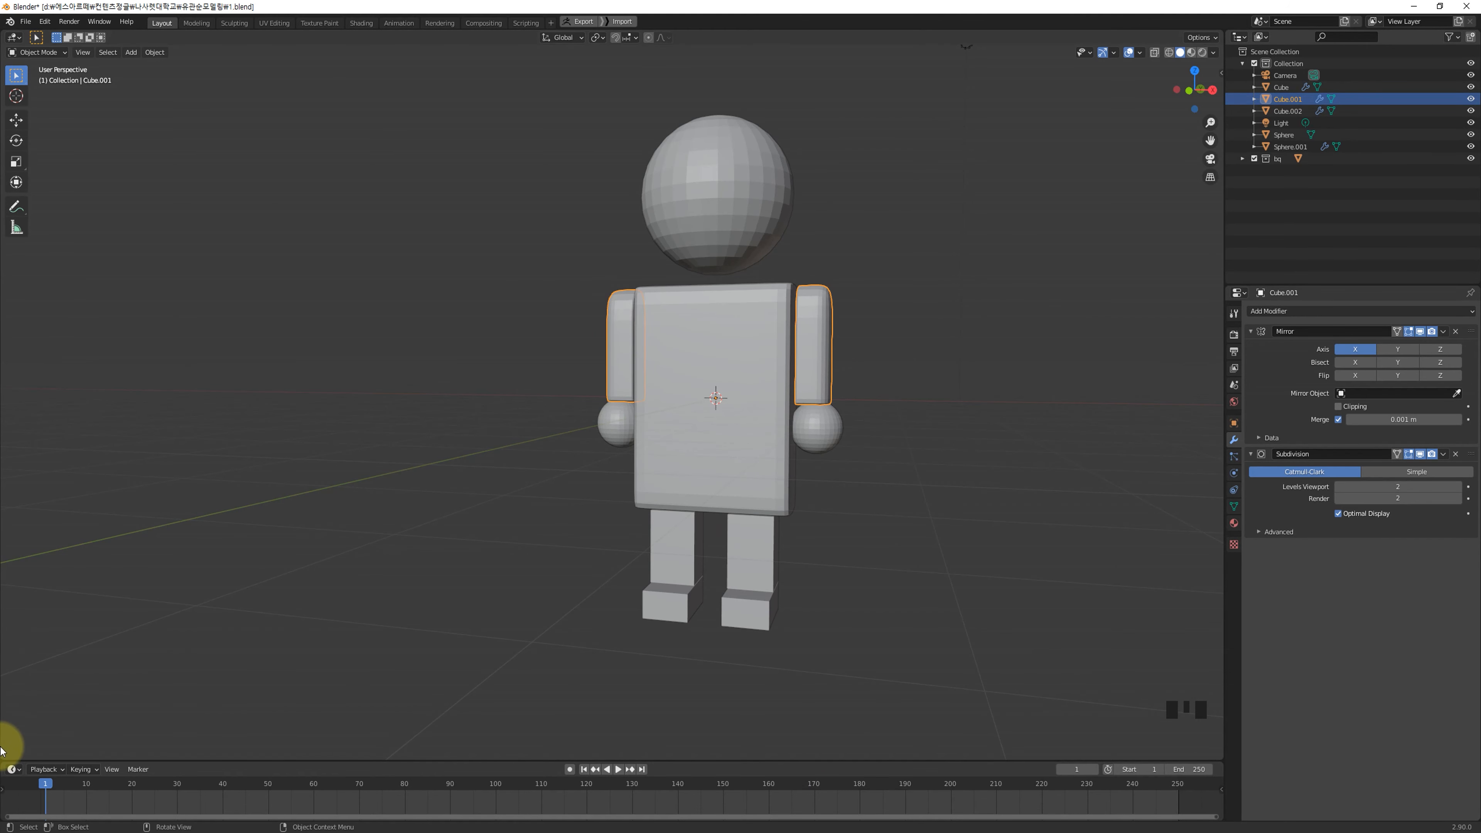
Step: Split a narrow column off beside the main viewport, divide it into two stacked views, and frame the character in the large view
drag(3, 757, 330, 430)
click(322, 755)
middle_drag(546, 424, 624, 438)
scroll(709, 470, down, 2)
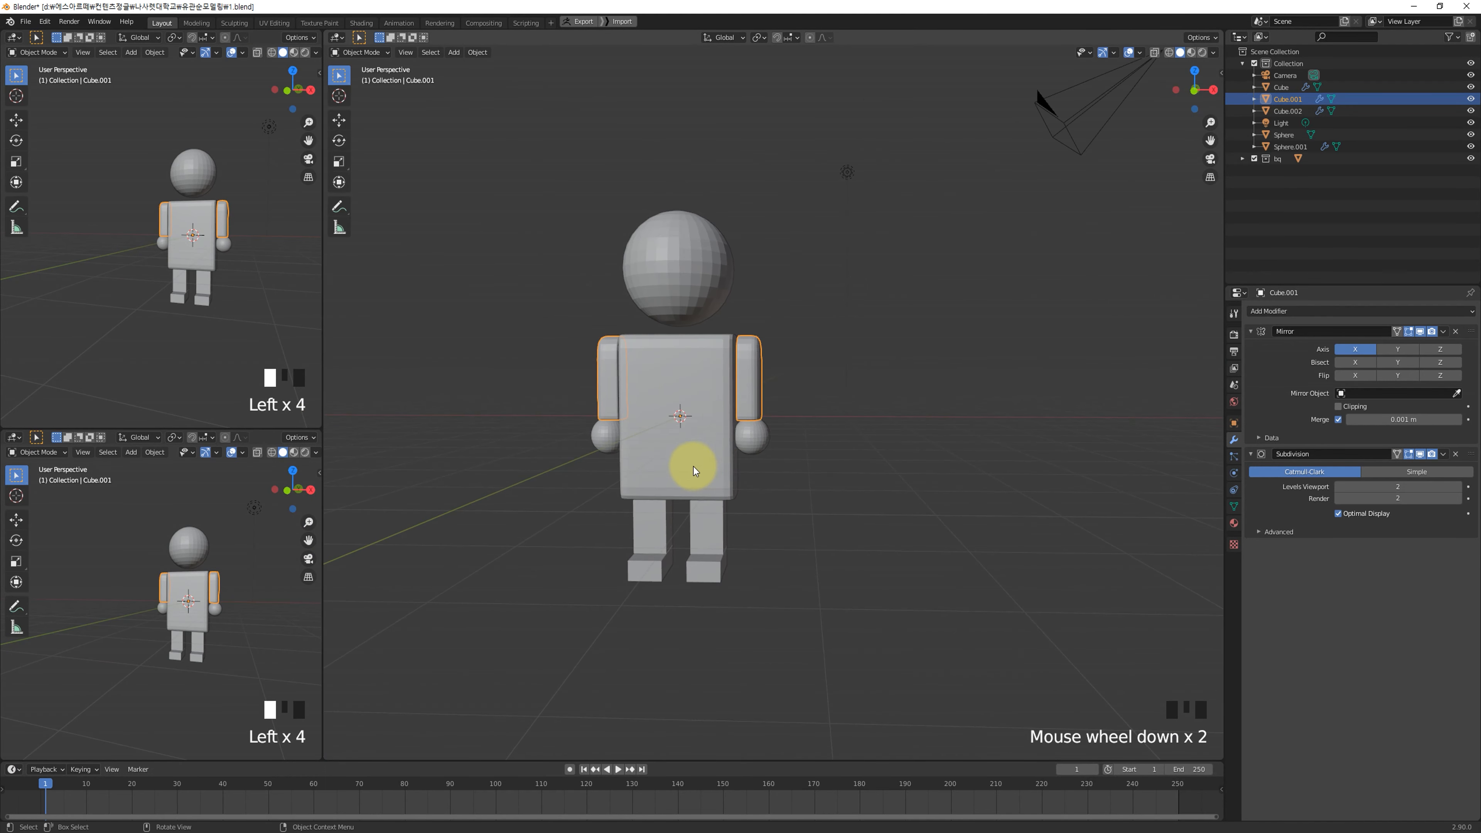
scroll(693, 467, up, 1)
shift+middle_drag(679, 454, 753, 454)
Step: Set the upper small view to front orthographic and the lower one to right orthographic, framing the whole character in each
middle_drag(181, 310, 157, 324)
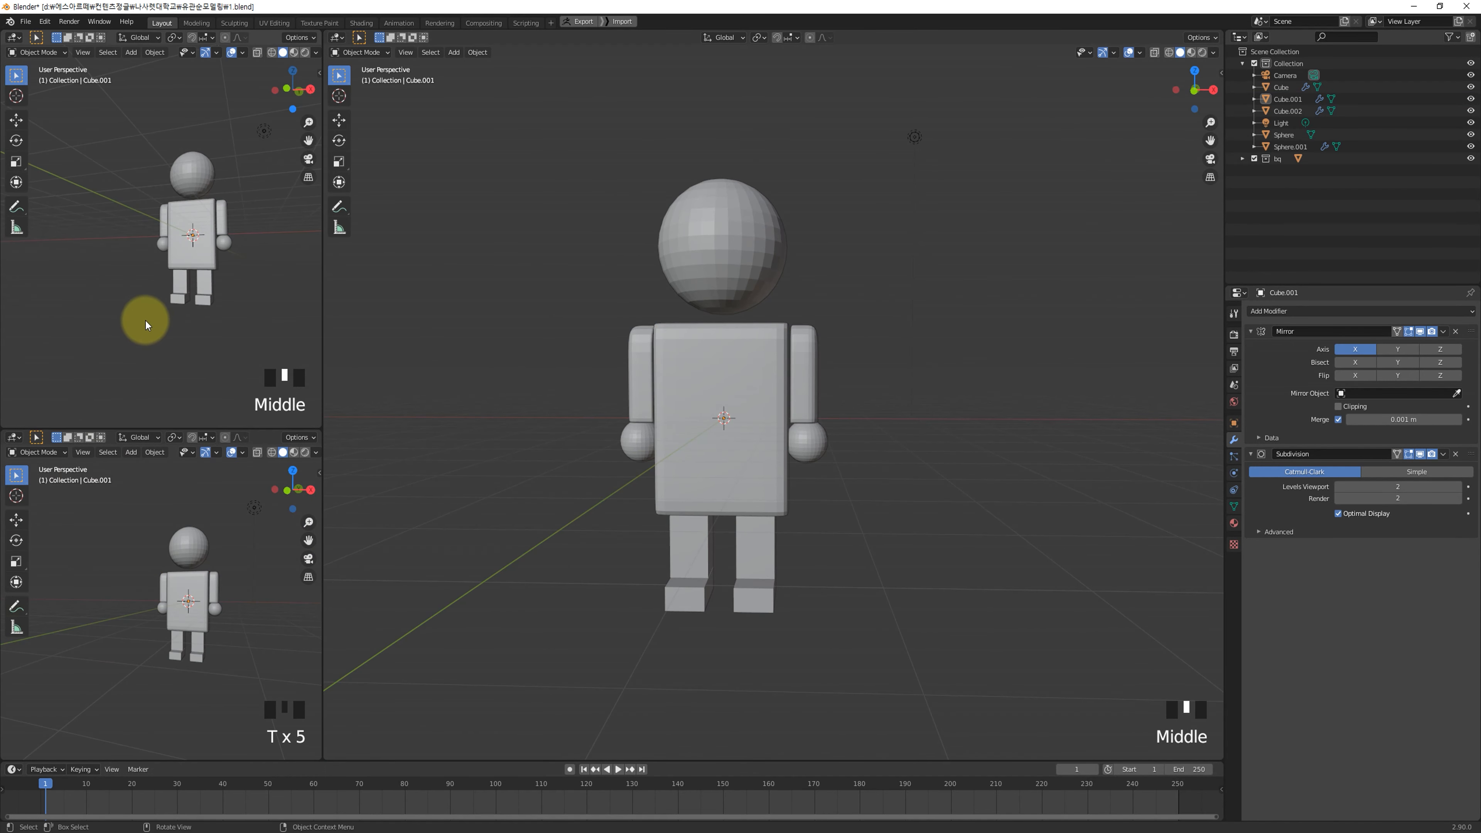
key(KP_1)
scroll(121, 575, down, 1)
key(KP_3)
scroll(232, 606, up, 4)
shift+middle_drag(232, 607, 204, 617)
shift+scroll(205, 617, up, 1)
scroll(230, 346, up, 3)
shift+middle_drag(231, 346, 168, 252)
scroll(148, 246, down, 2)
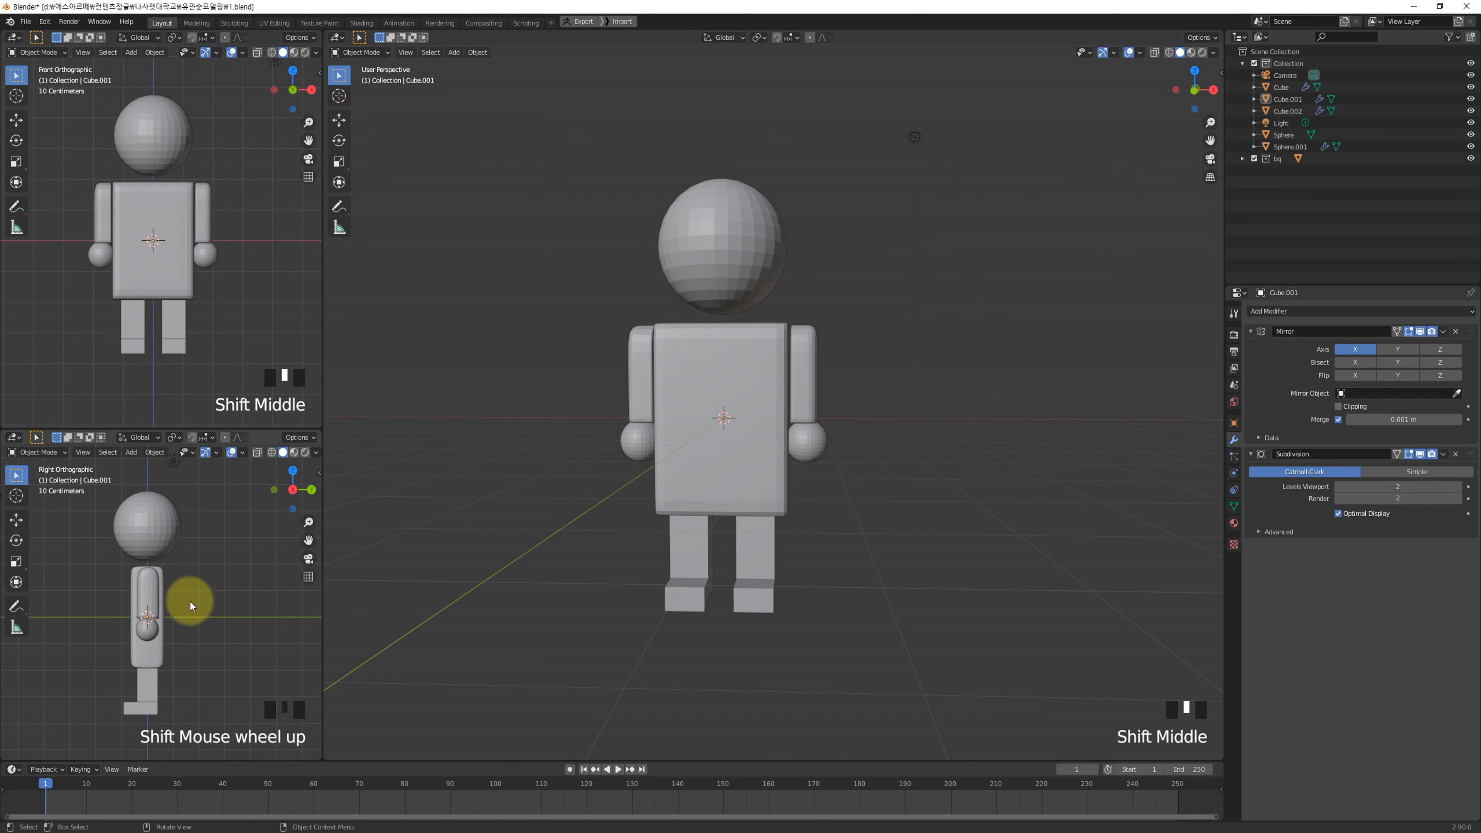
Step: Hide the toolbar in both small views, keep it in the main view, and frame the side view
click(697, 344)
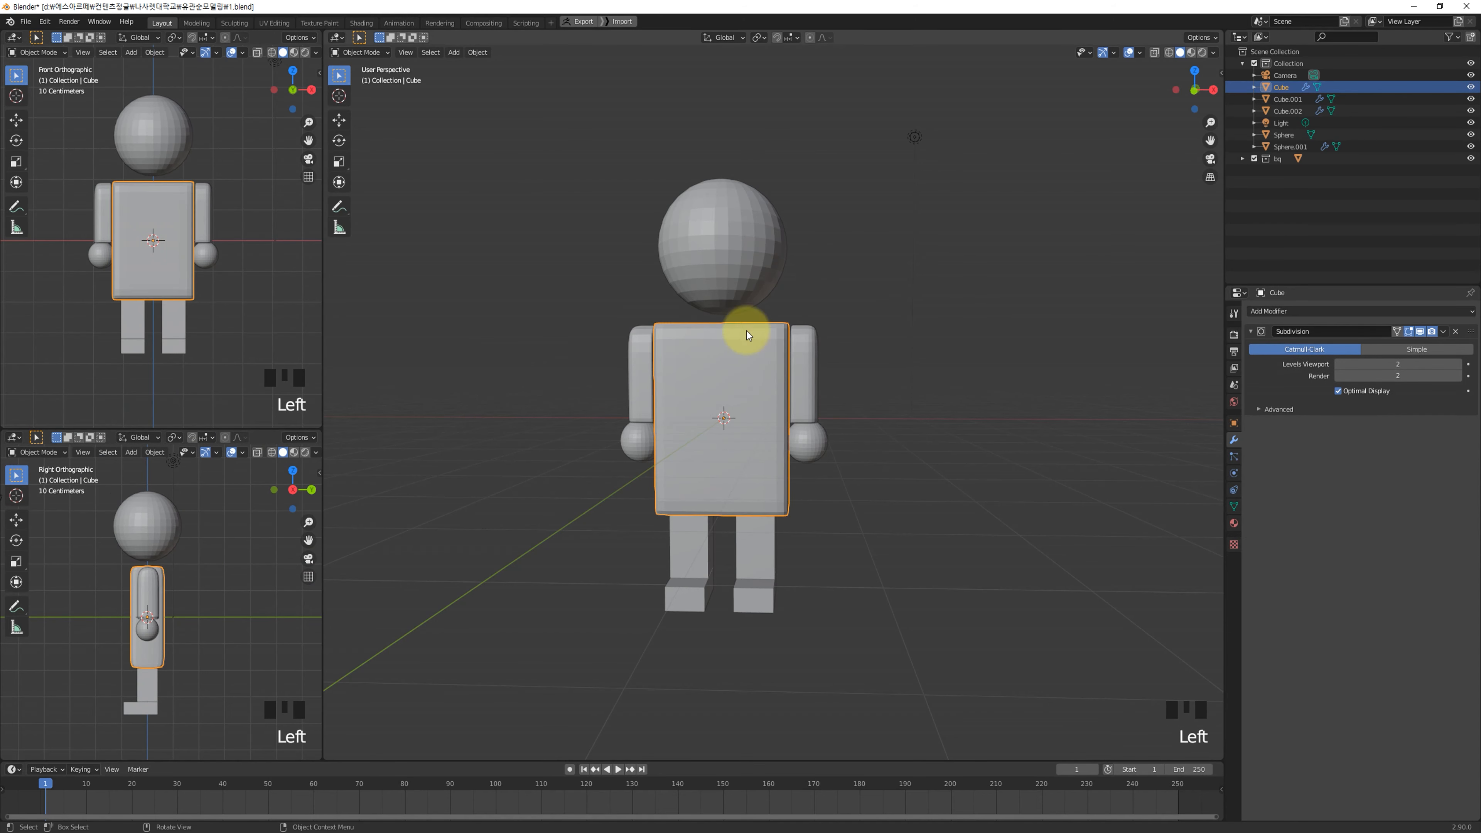
click(193, 275)
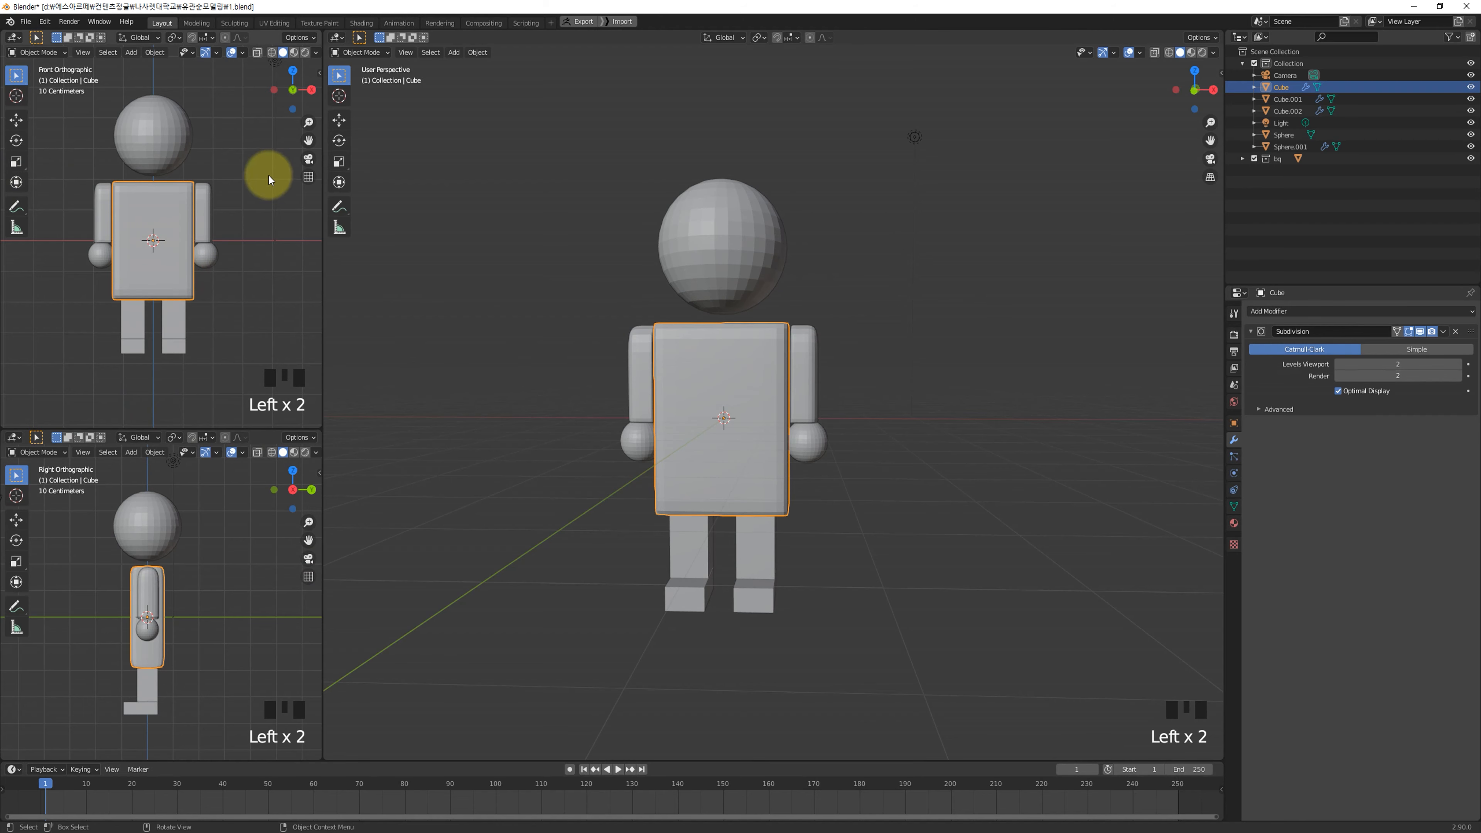
click(149, 225)
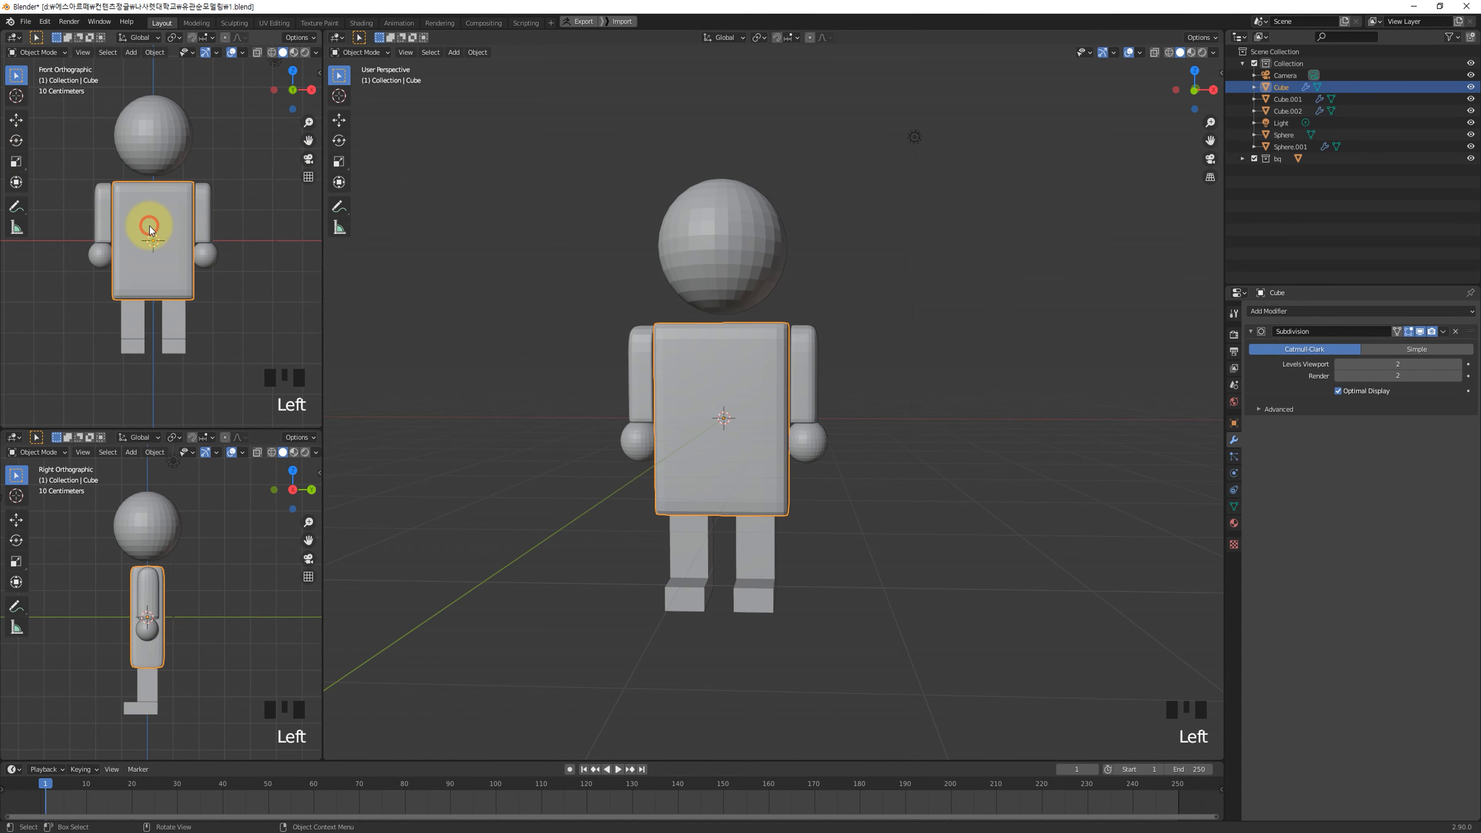
key(t)
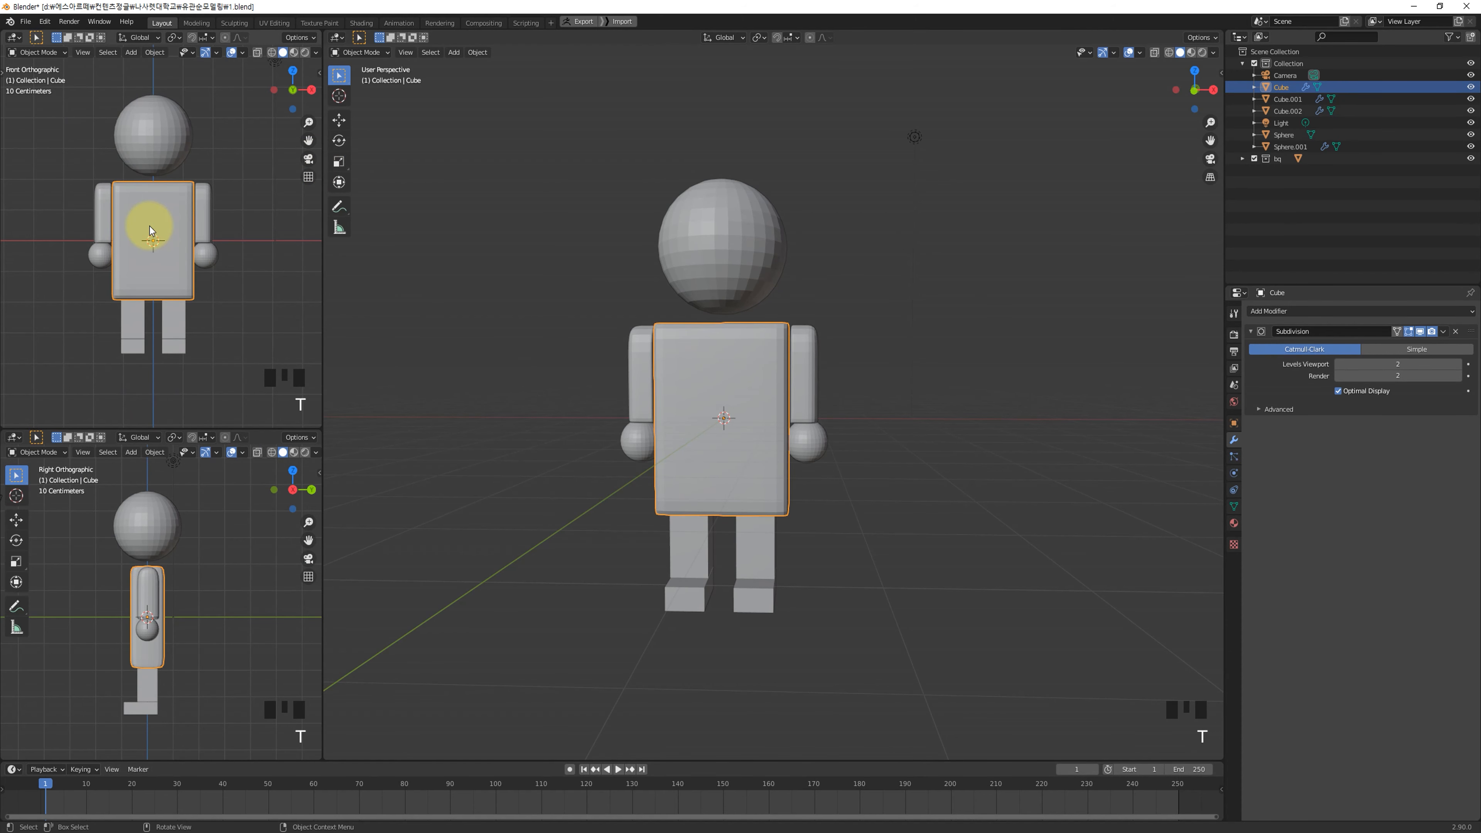
click(3, 71)
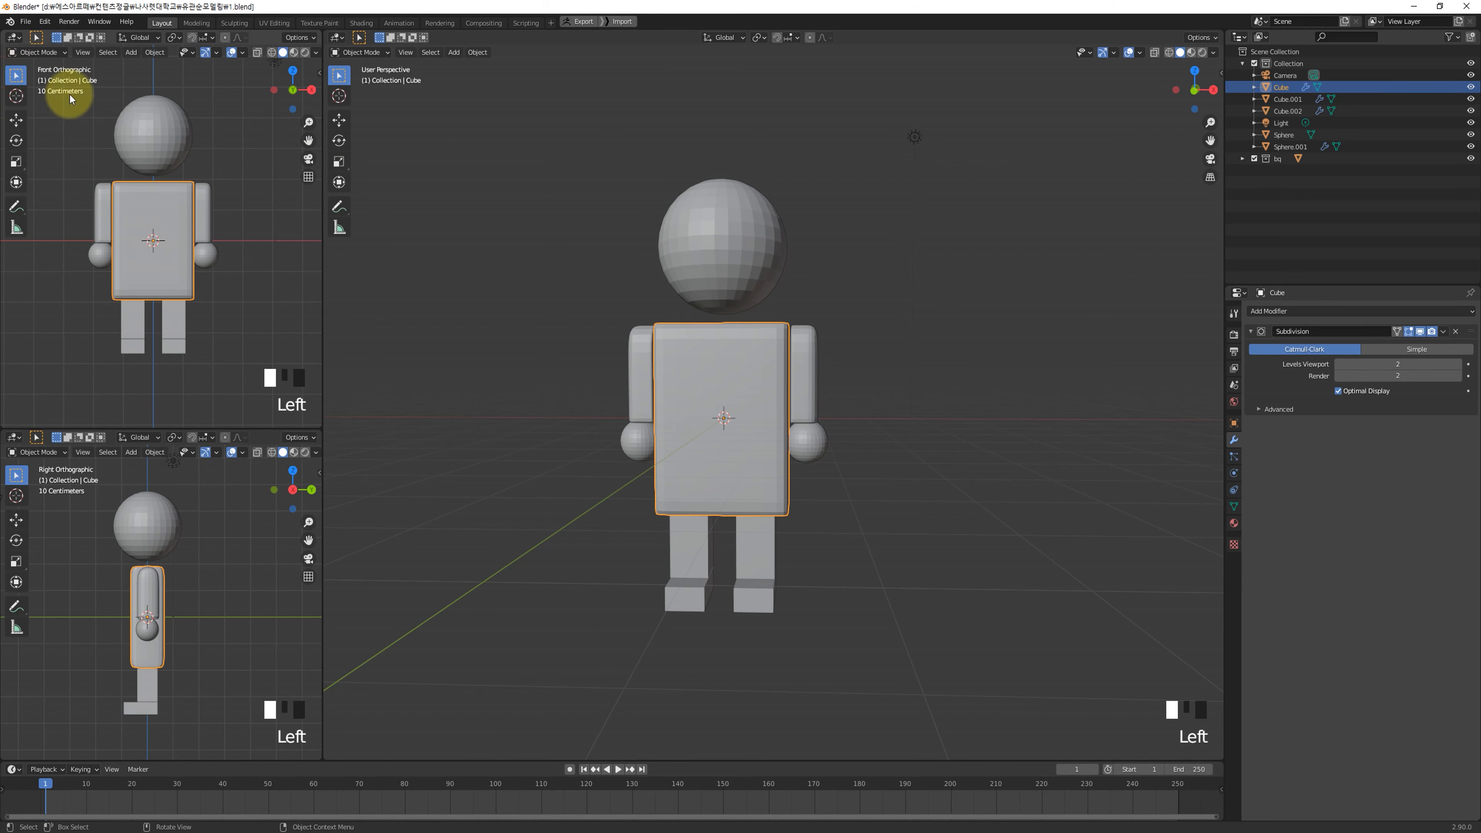
key(t)
key(t)
key(t)
key(t)
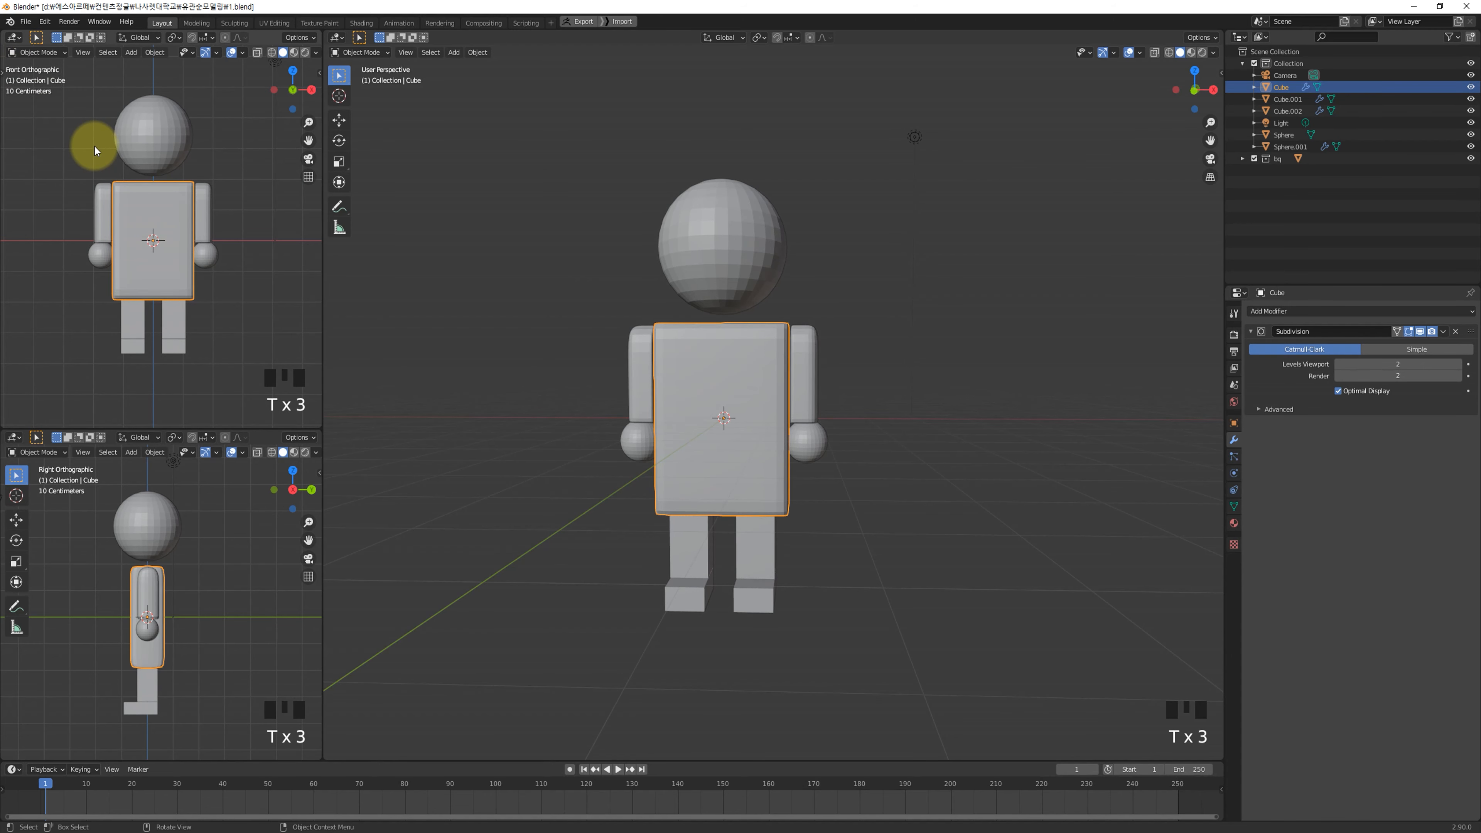
key(t)
click(191, 575)
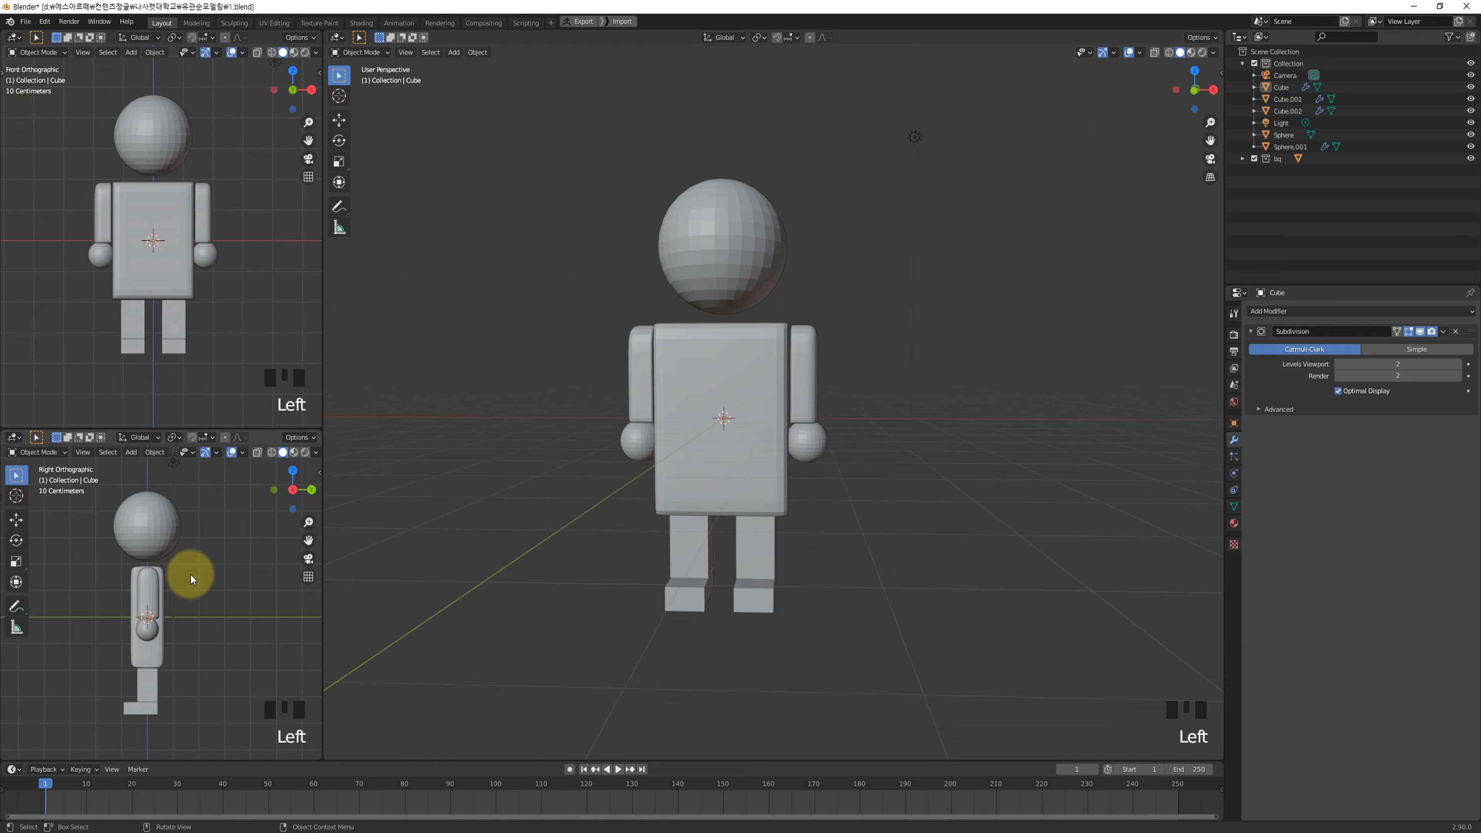
key(t)
scroll(193, 579, up, 2)
shift+middle_drag(193, 579, 187, 513)
click(214, 307)
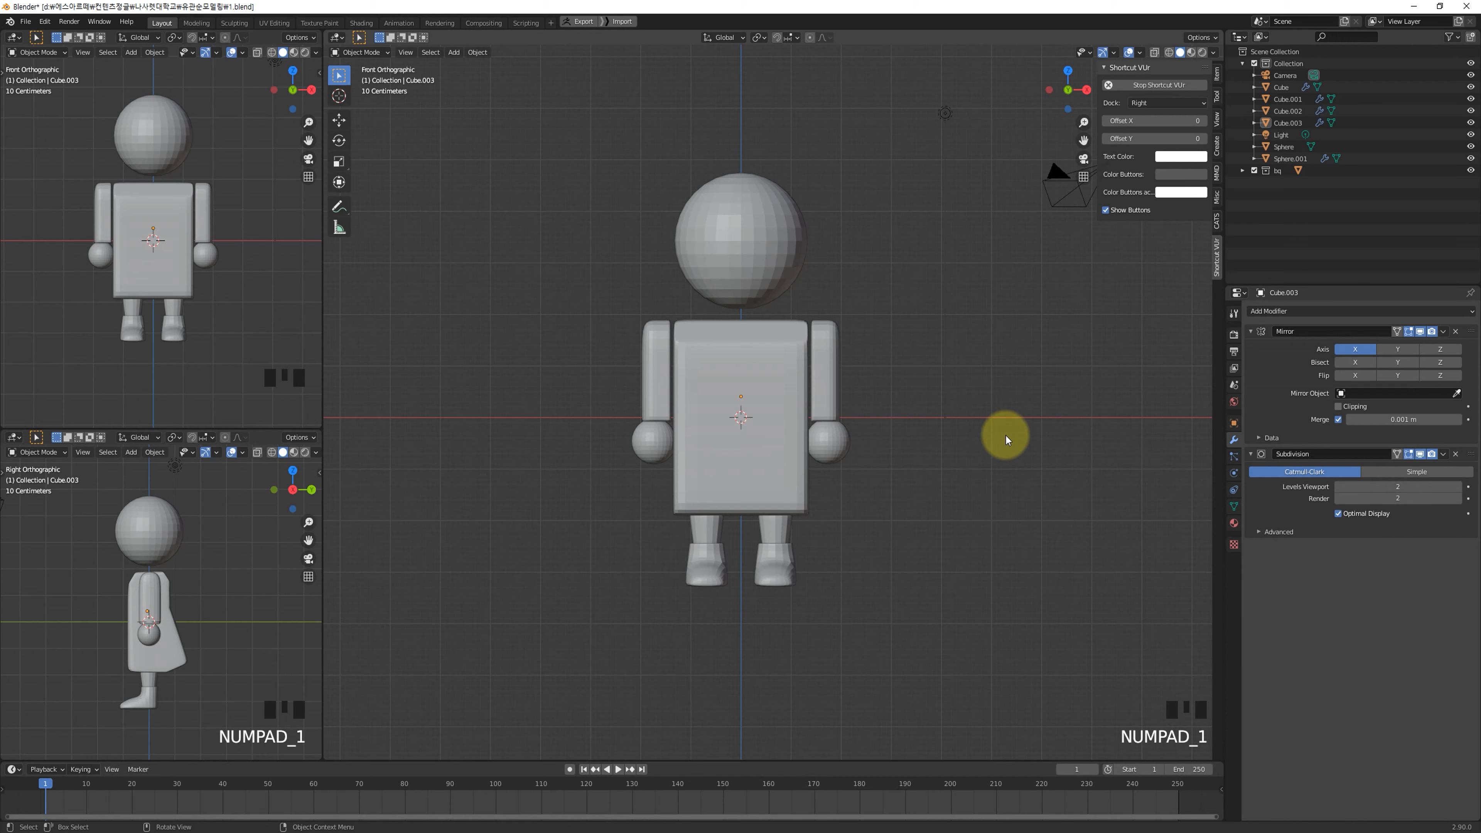
Step: Select the arms and the torso in turn and examine the torso's shape from the front and at an angle
scroll(814, 352, down, 1)
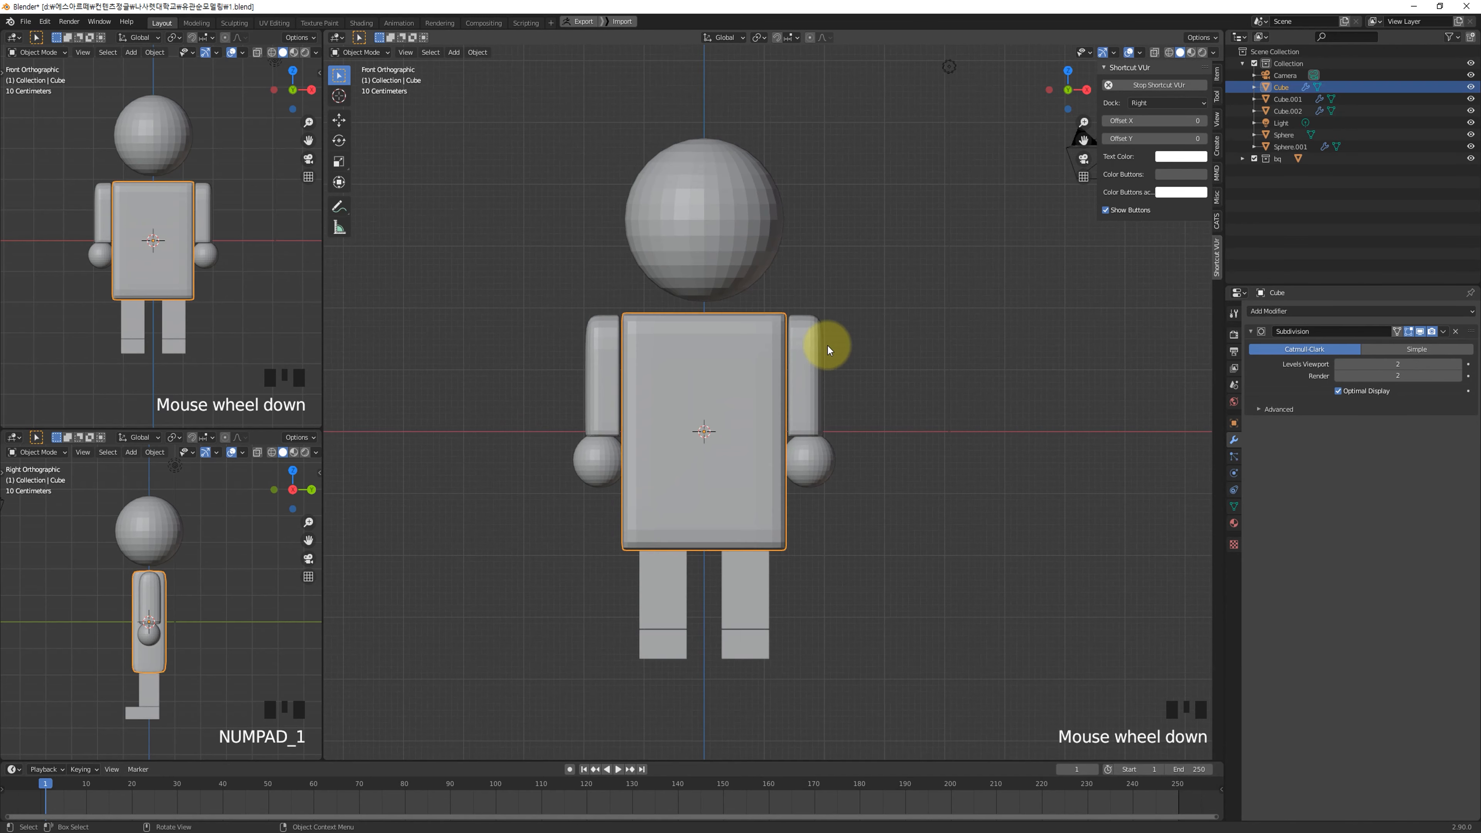
click(802, 365)
scroll(713, 390, down, 1)
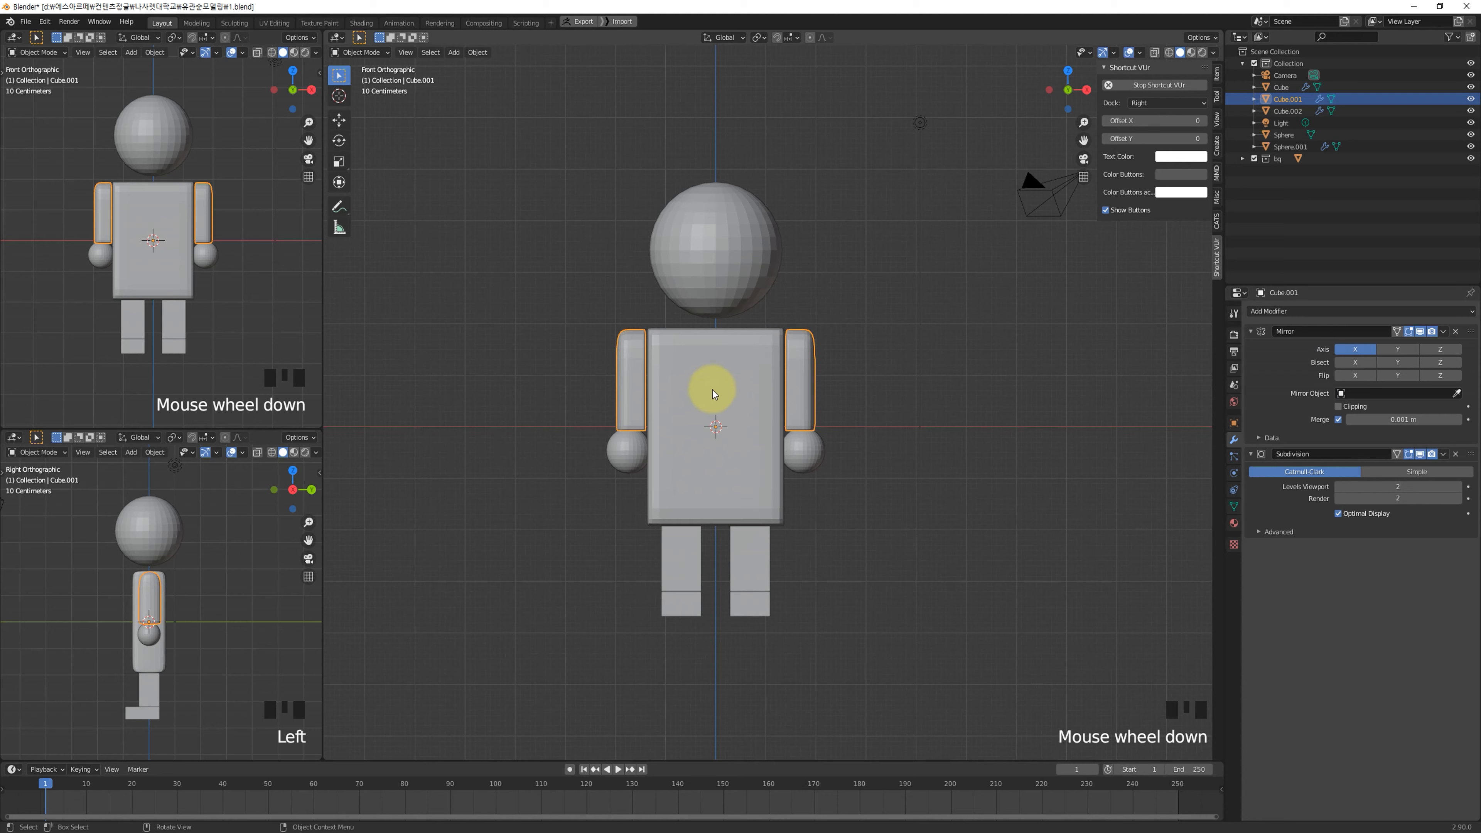
click(736, 393)
middle_drag(898, 449, 848, 504)
key(KP_3)
key(KP_1)
scroll(868, 403, down, 2)
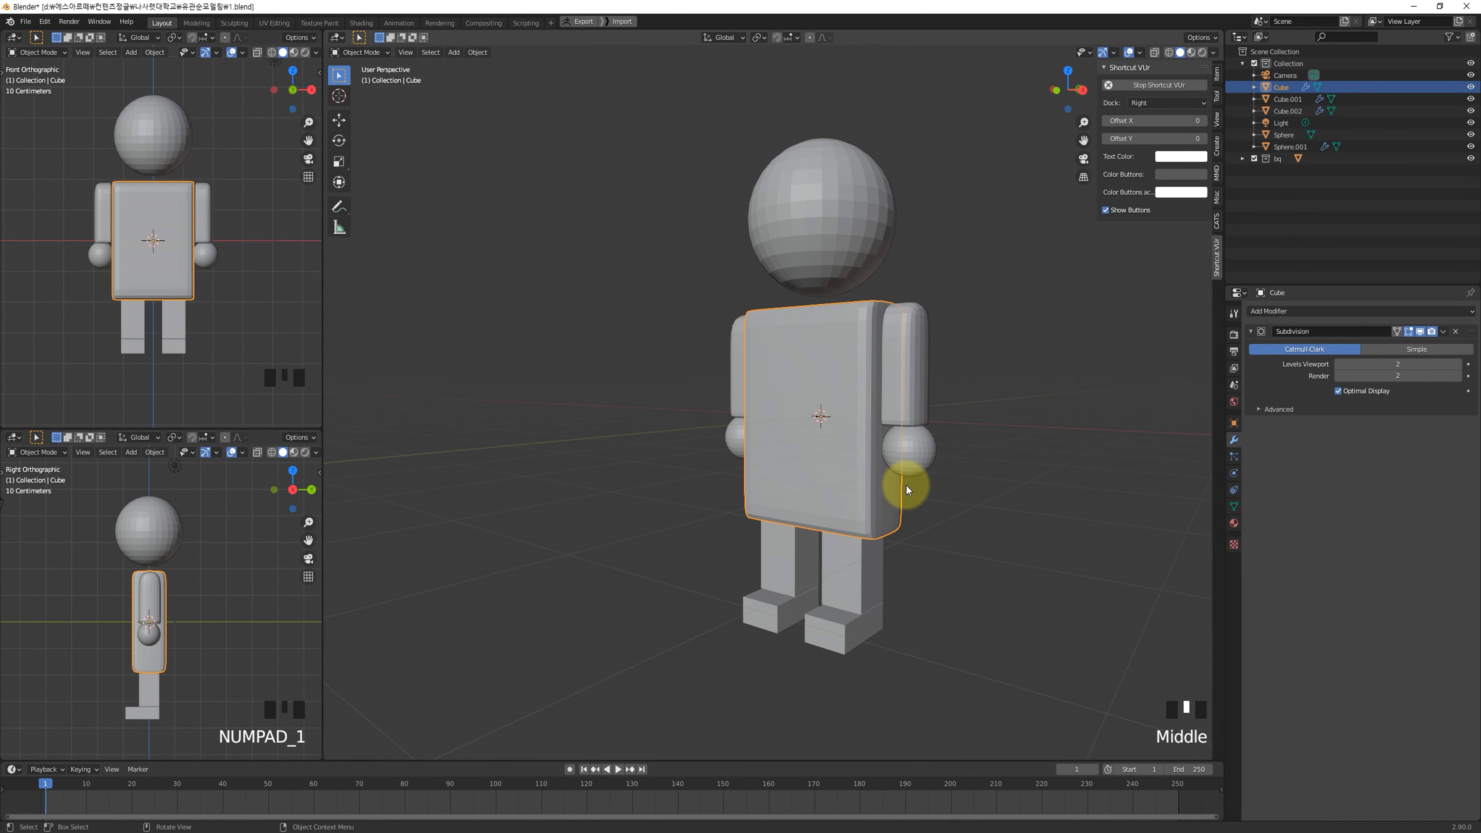
scroll(906, 486, up, 3)
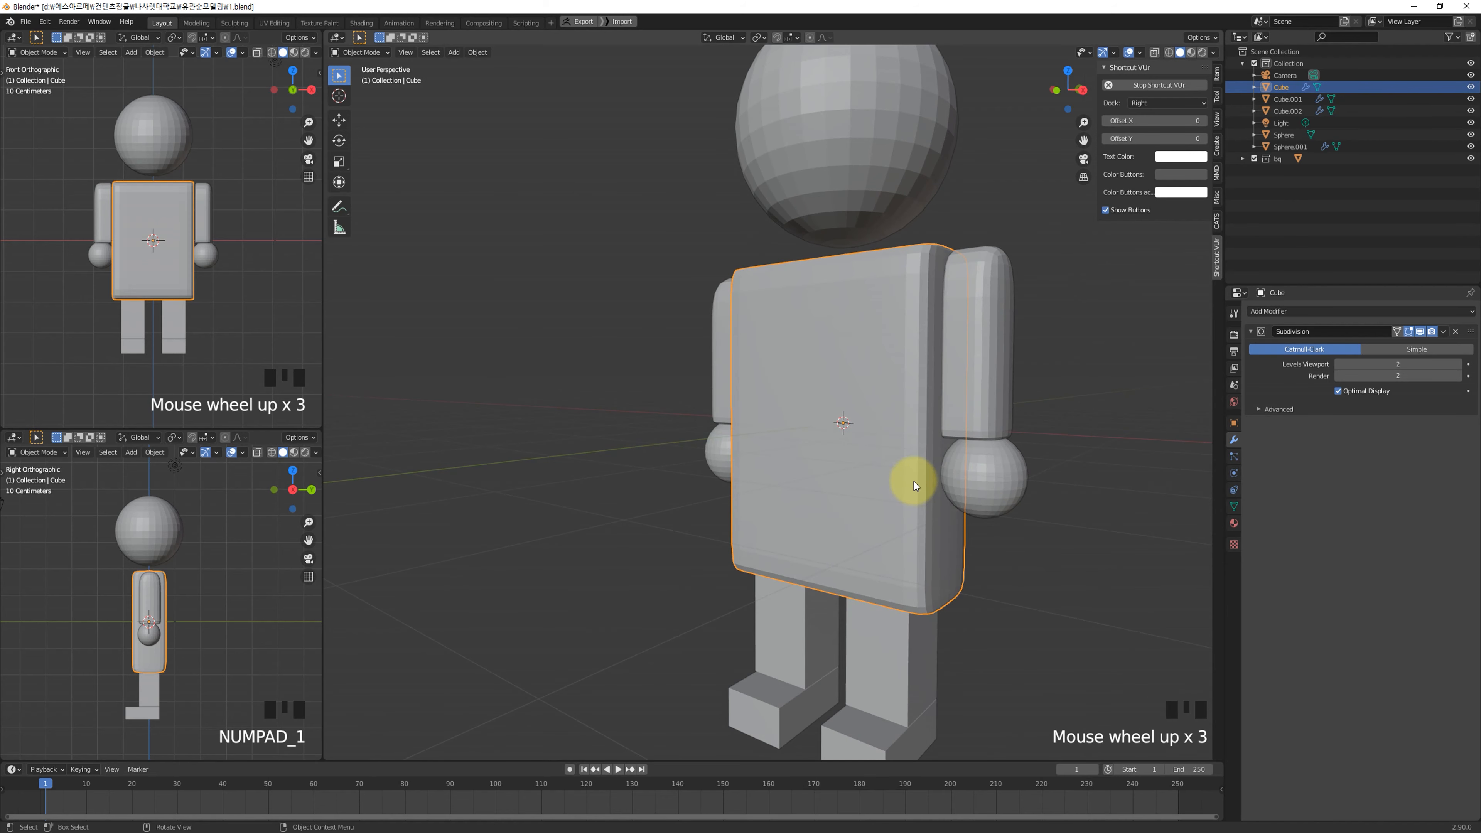
scroll(847, 504, down, 2)
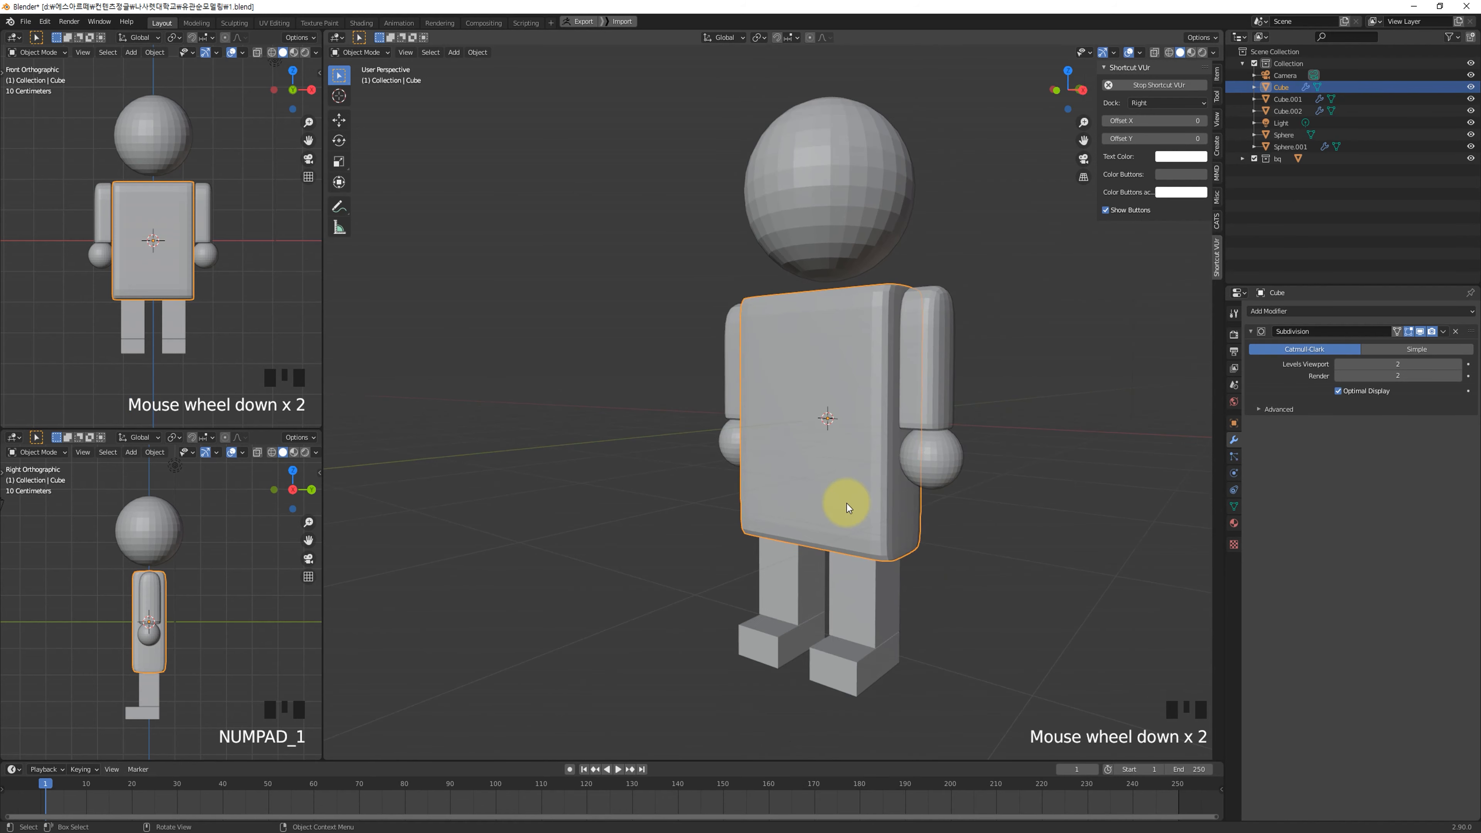
Step: Examine the selected torso's side profile in the right orthographic view of the main viewport
key(KP_3)
shift+middle_drag(849, 503, 667, 462)
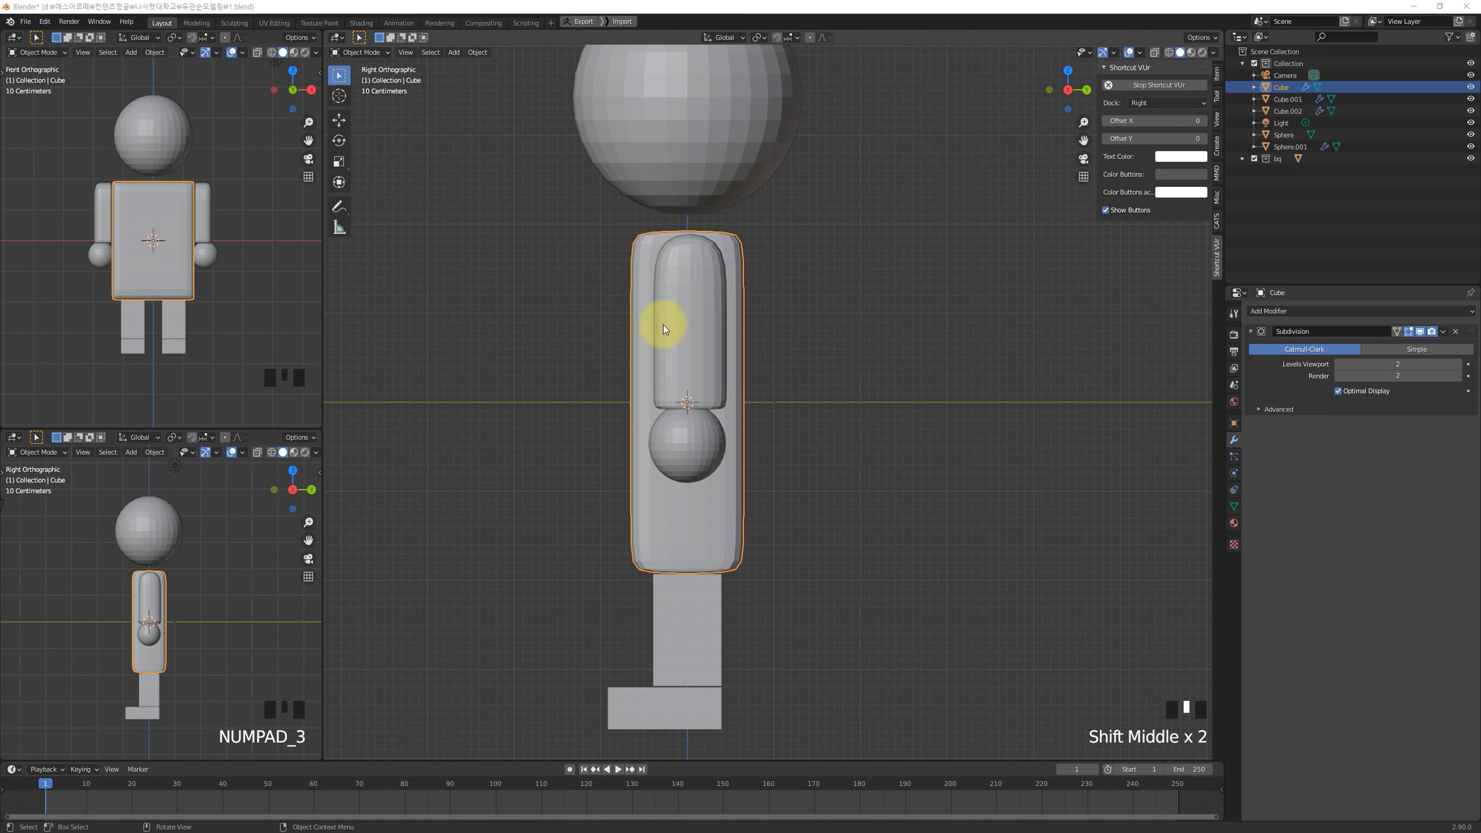
click(726, 507)
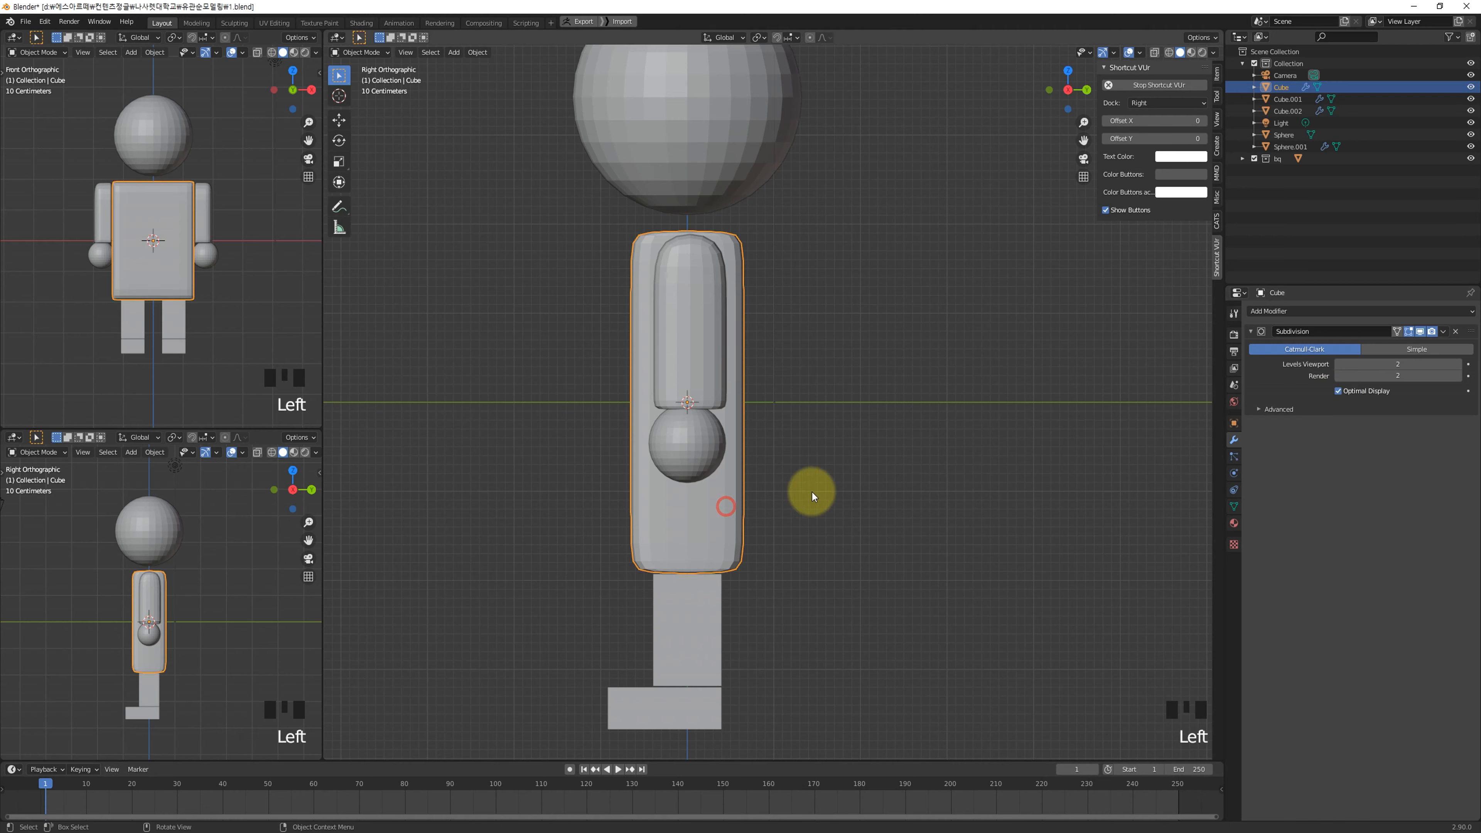
click(812, 492)
click(721, 486)
middle_drag(570, 295, 751, 388)
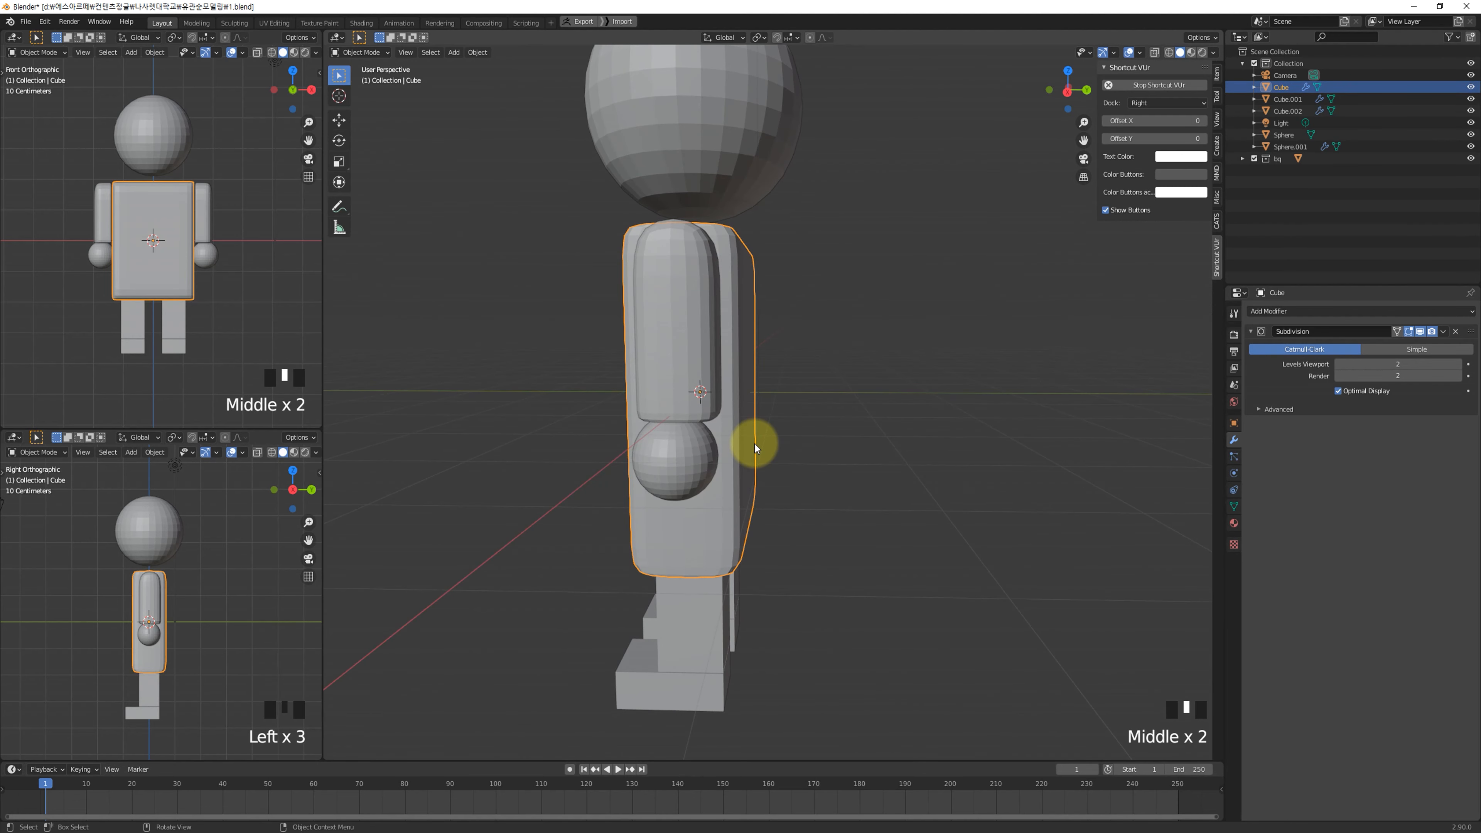
key(KP_1)
key(KP_3)
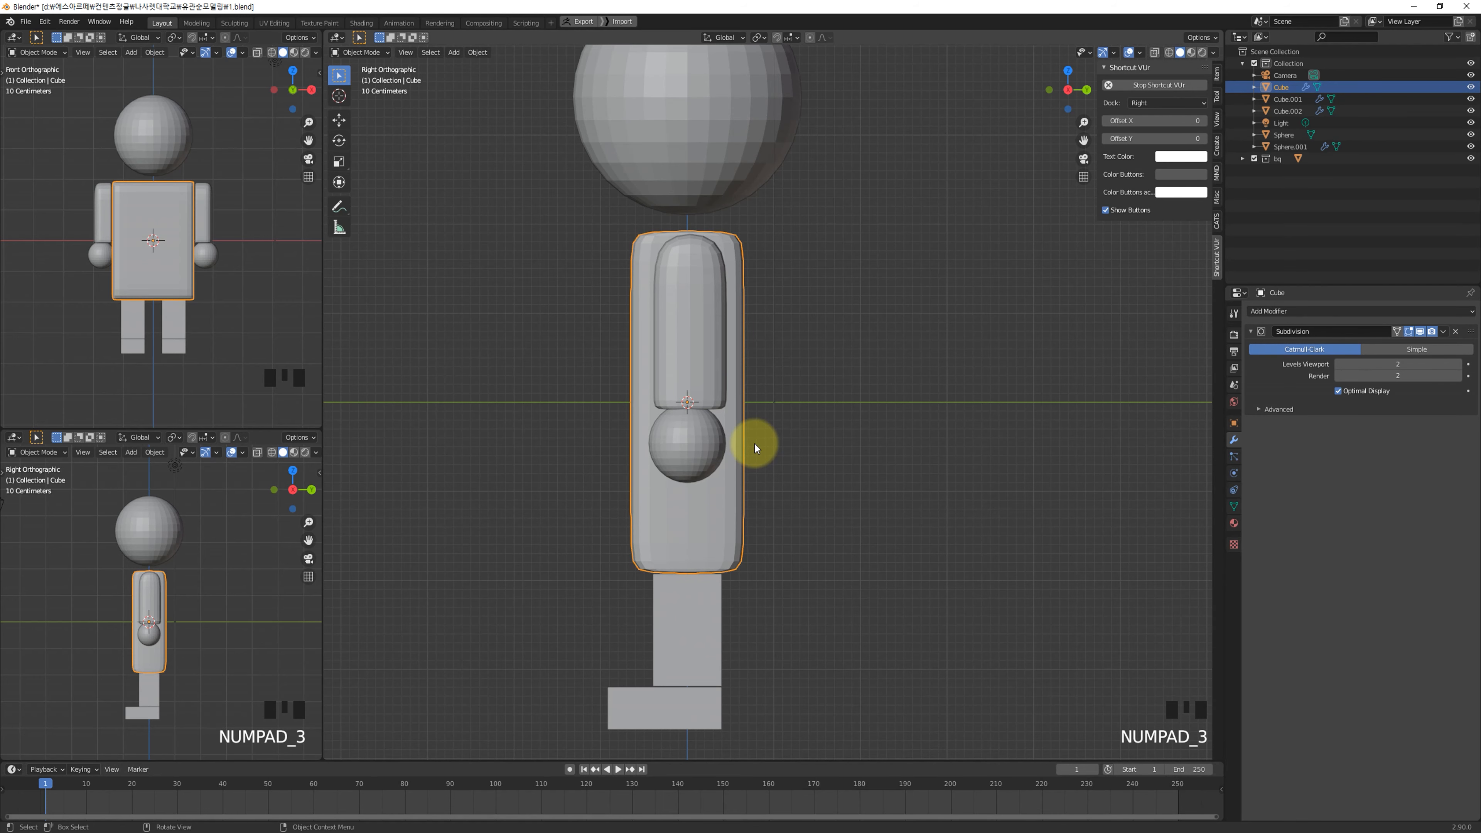
Step: Isolate the torso in local view in the main viewport, seen in right orthographic view
key(KP_Divide)
middle_drag(754, 444, 823, 397)
key(KP_Divide)
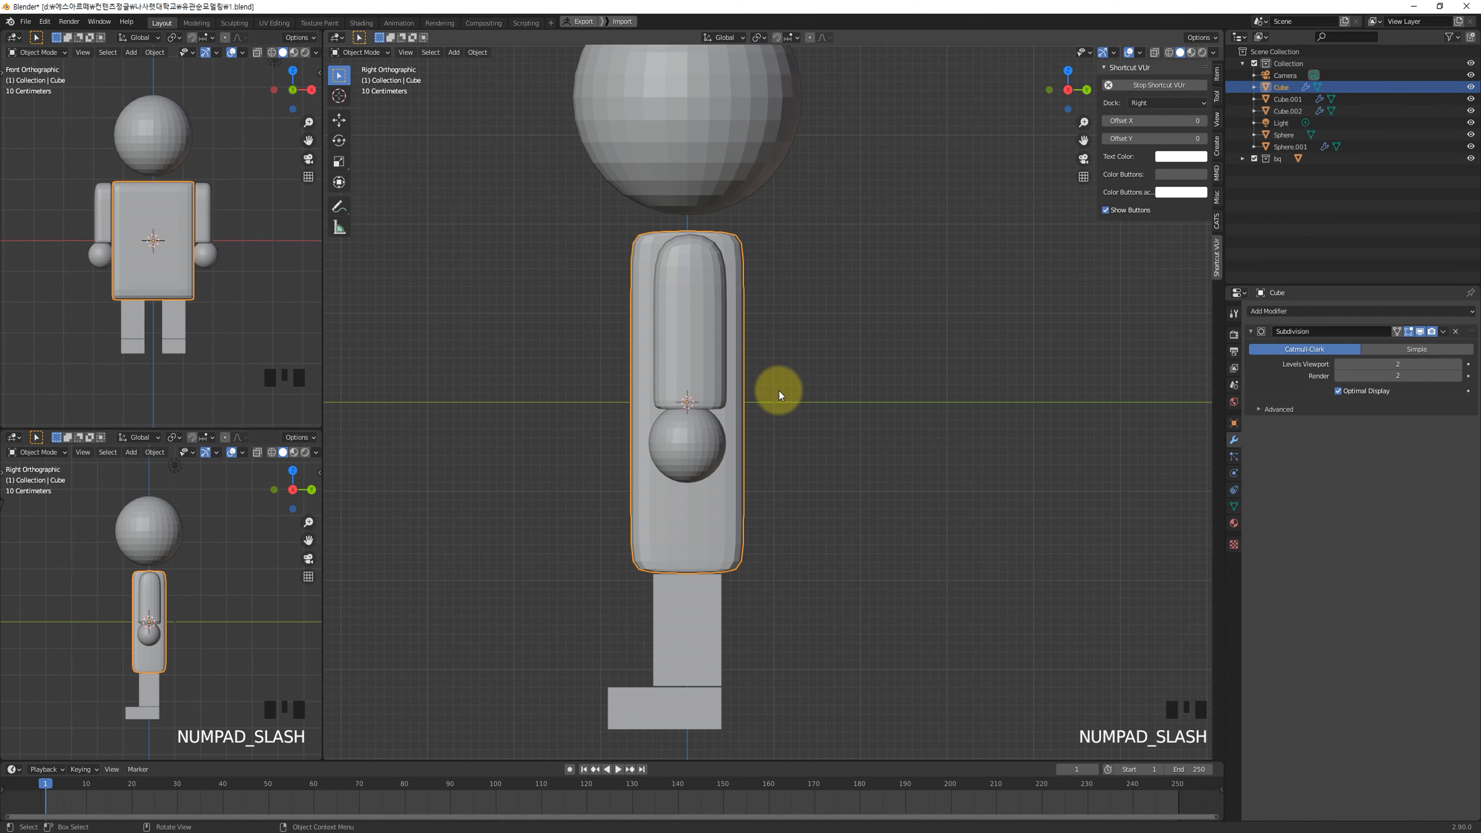
key(KP_Divide)
shift+middle_drag(778, 392, 748, 411)
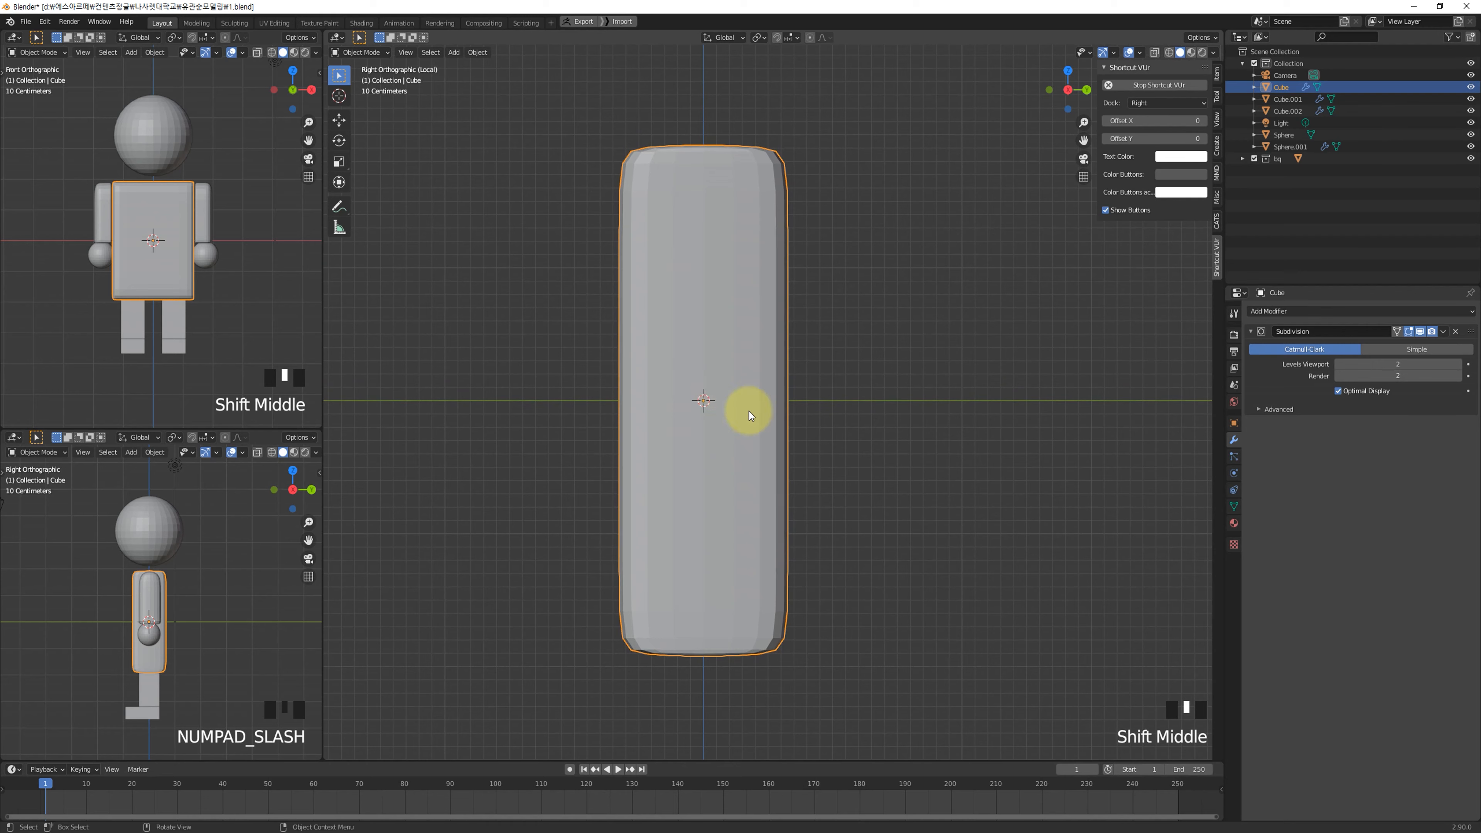
Step: Select the torso's lower back vertices through the mesh with X-ray in Edit Mode and move them about 0.73 m backward along Y
click(249, 304)
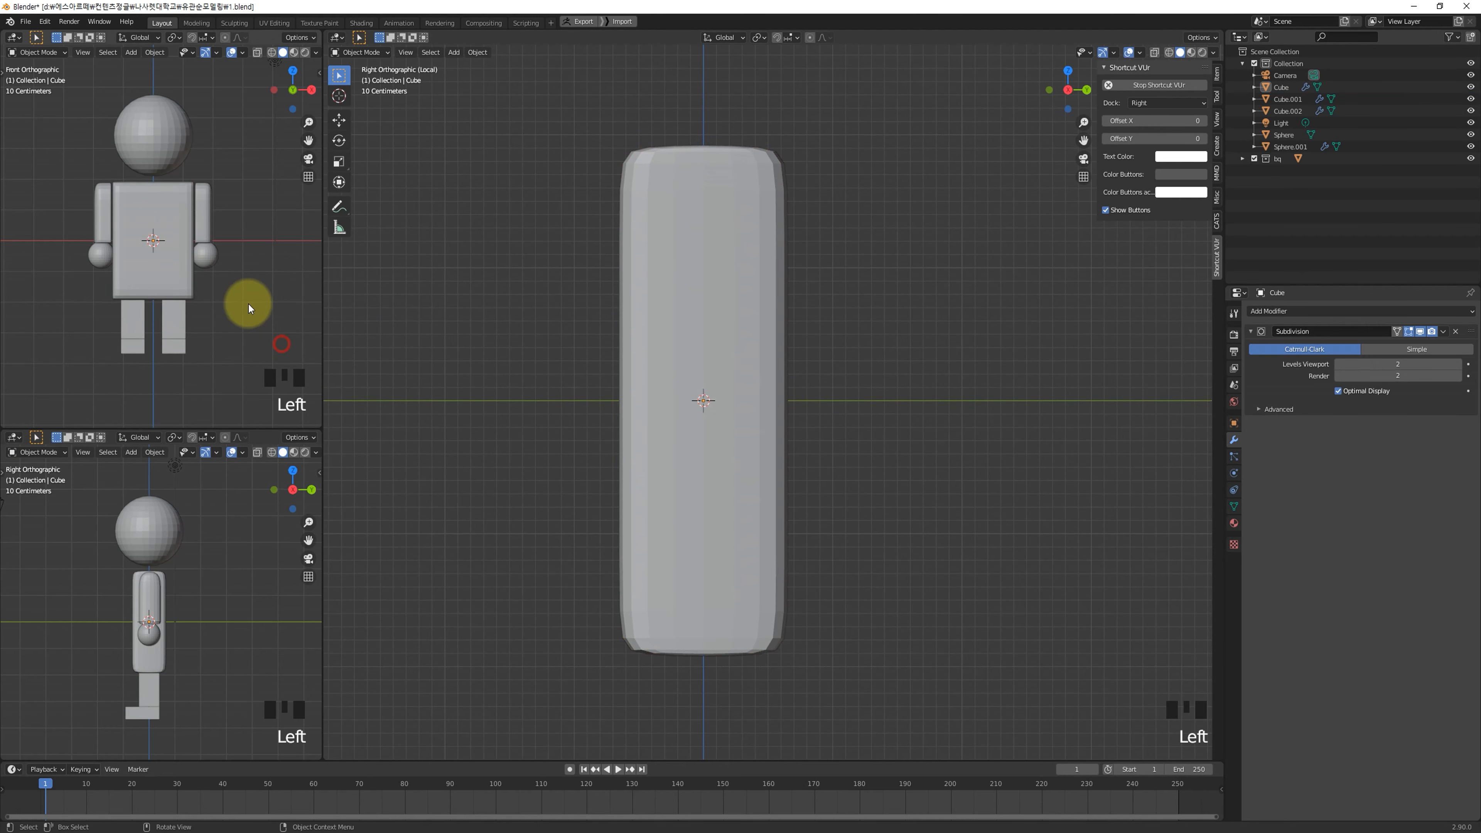
click(714, 442)
shift+middle_drag(826, 487, 843, 487)
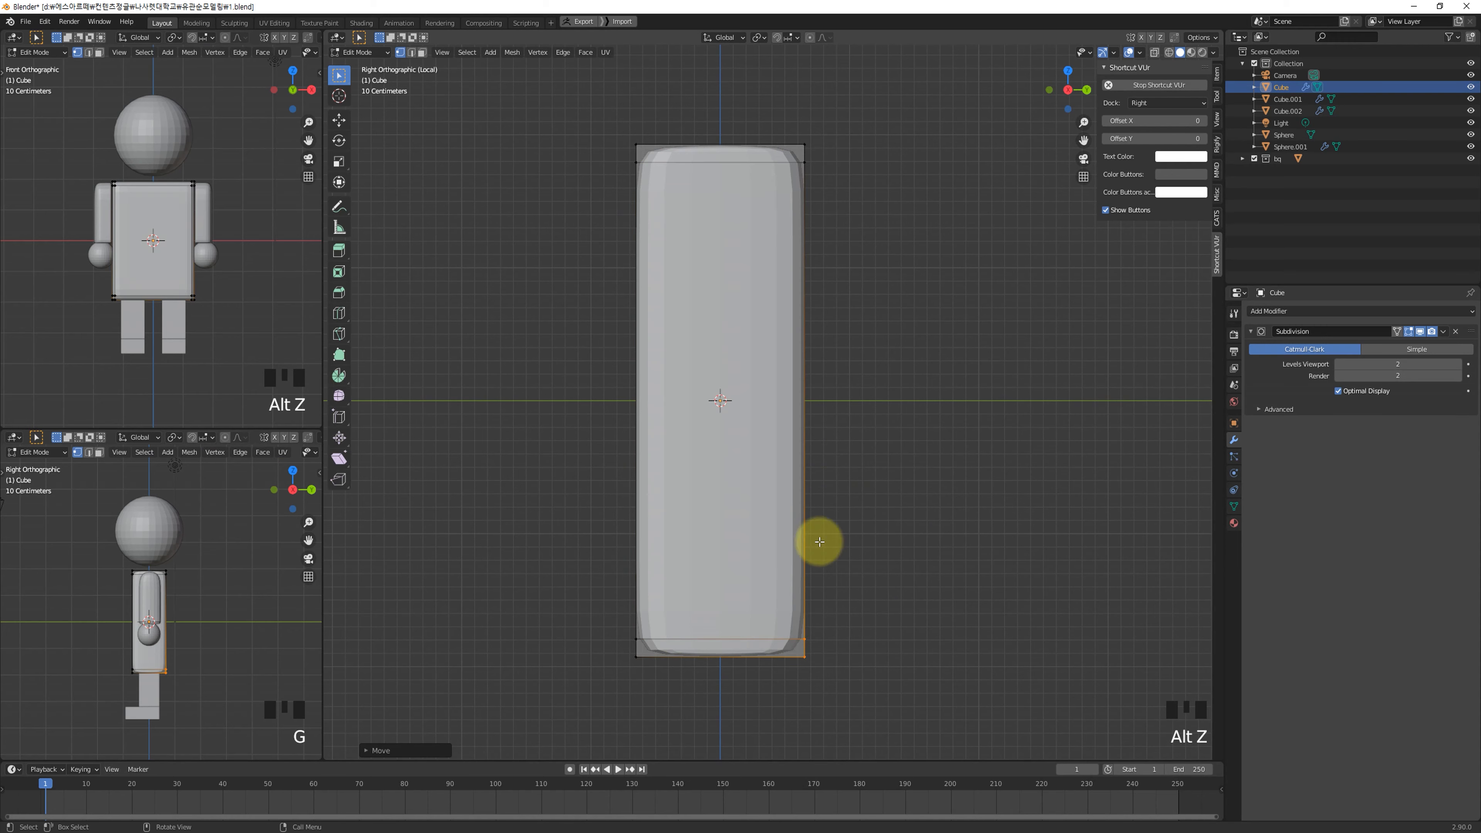
key(alt+z)
click(826, 700)
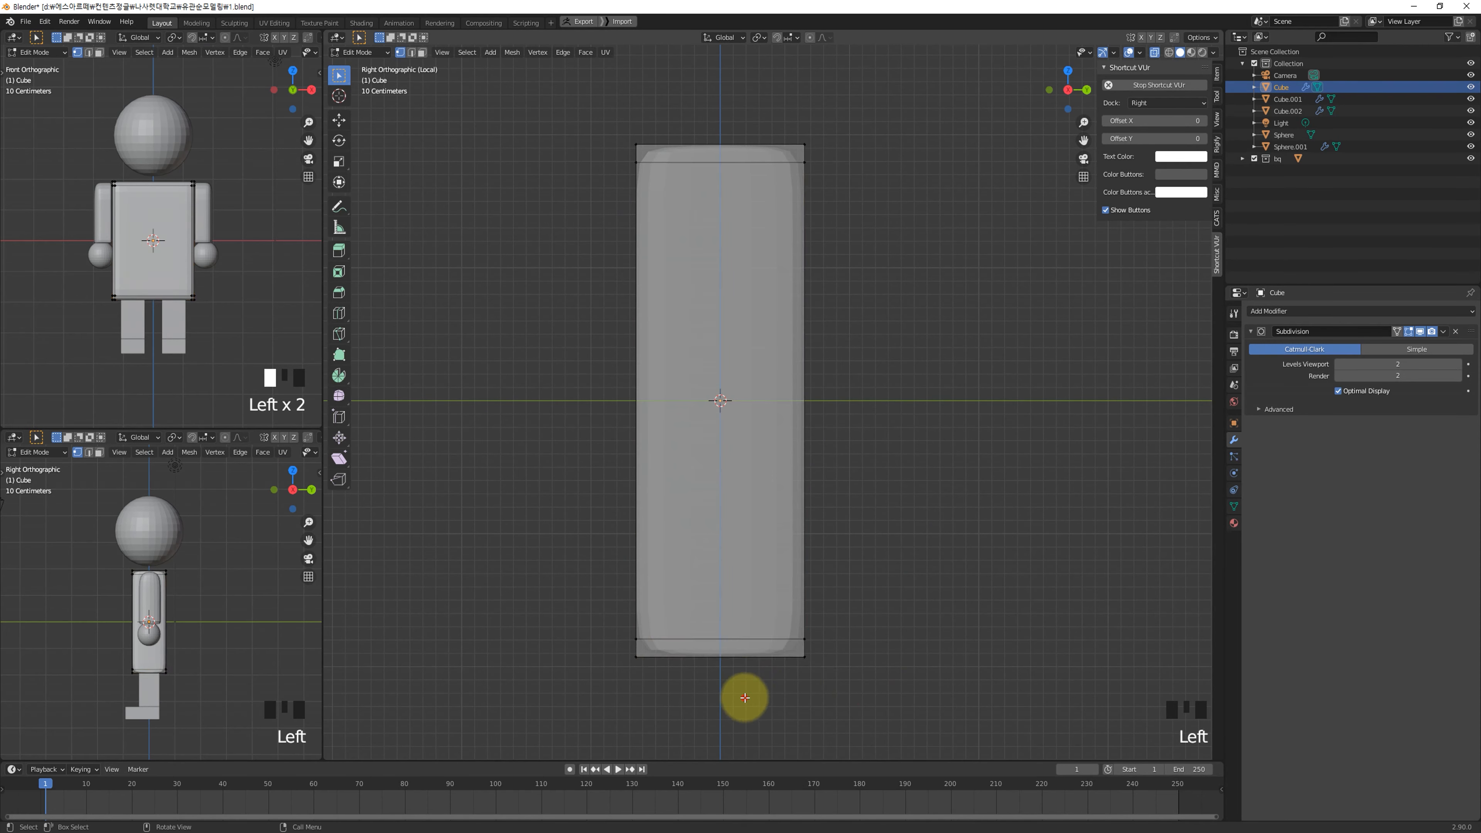
drag(745, 698, 893, 598)
key(g)
key(y)
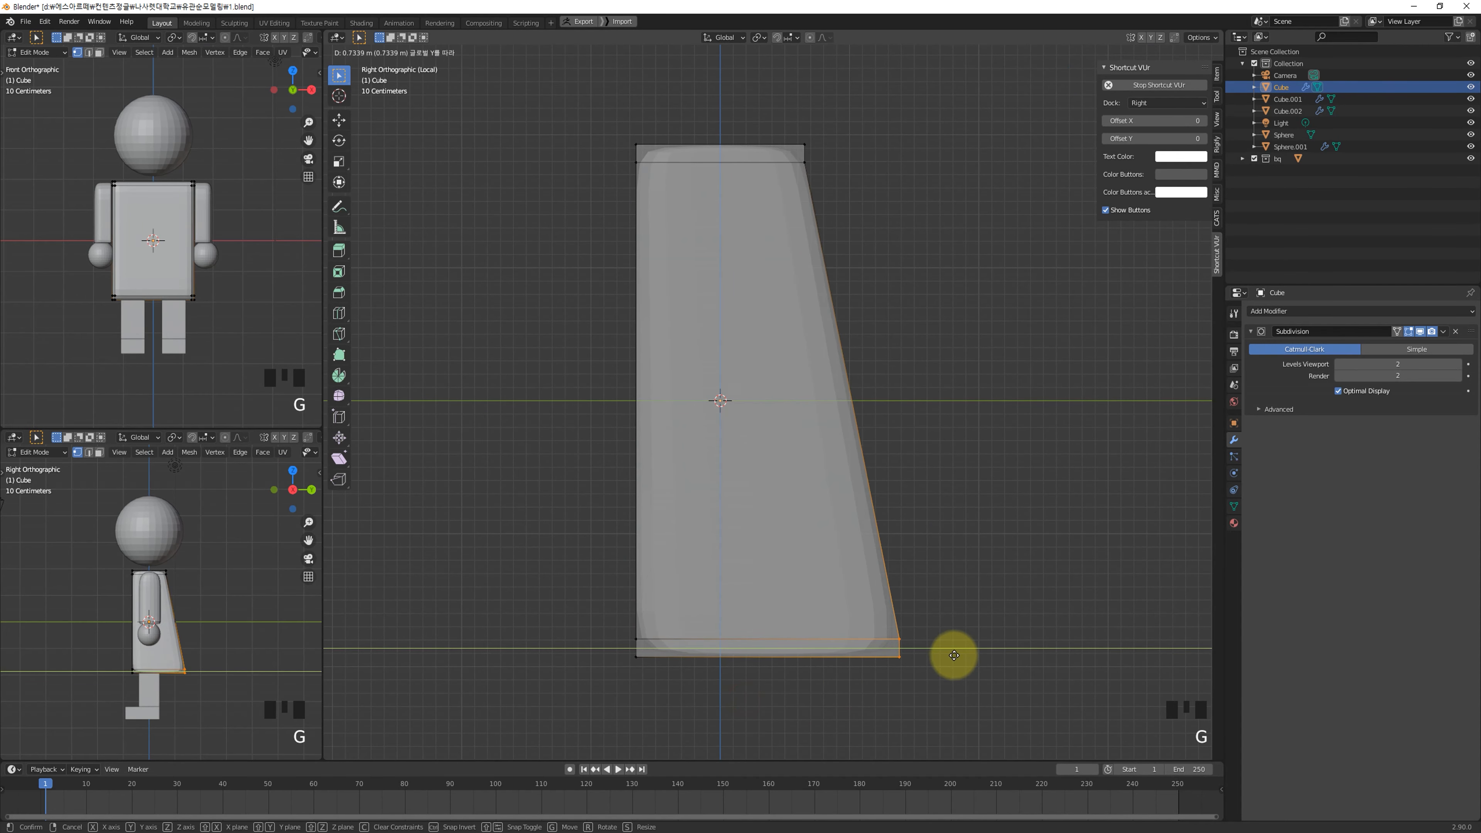
click(953, 655)
key(alt+z)
key(alt+z)
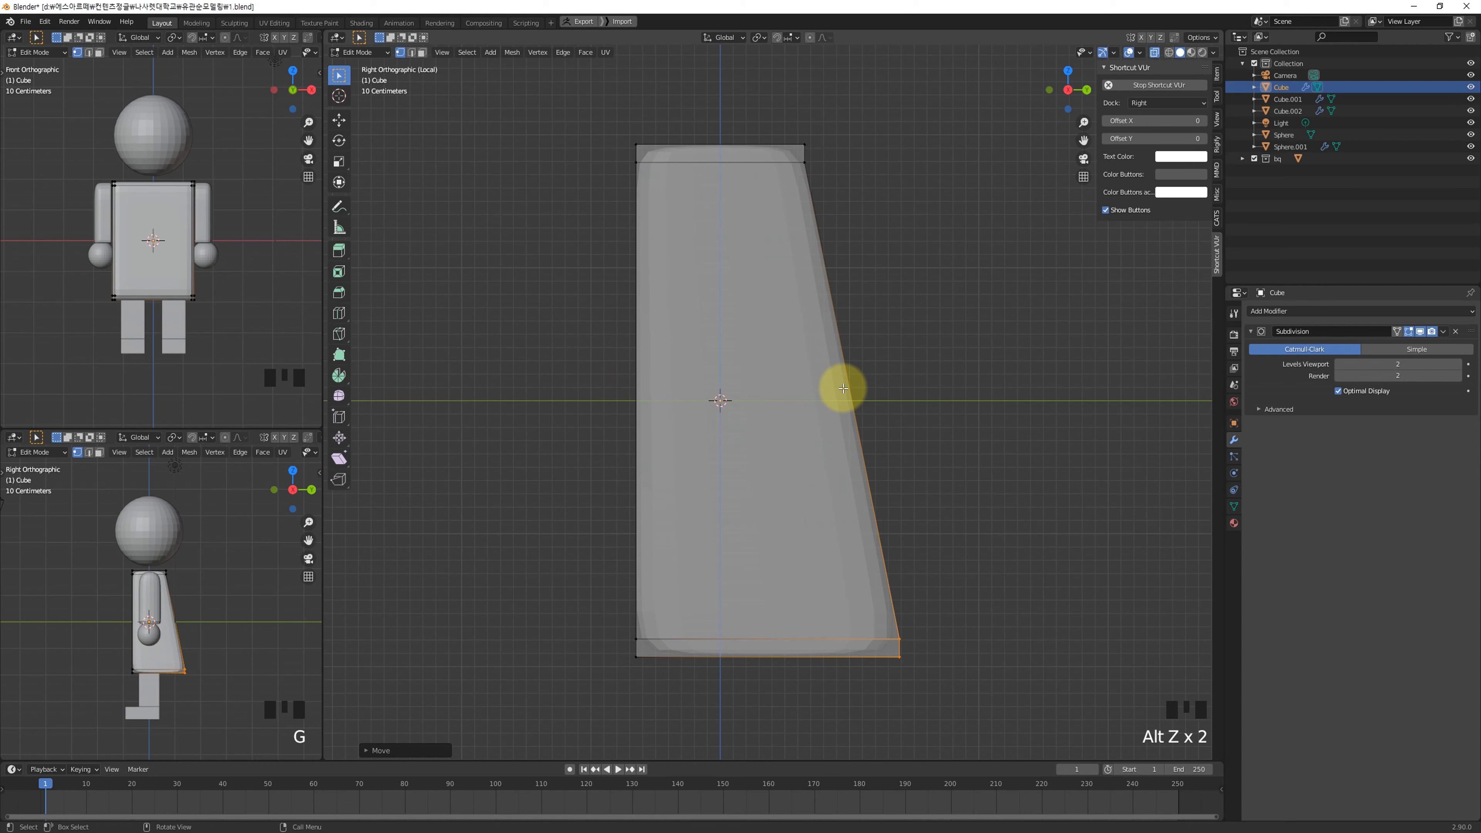
Step: Add a horizontal loop cut around the torso at its mid-height
key(ctrl+r)
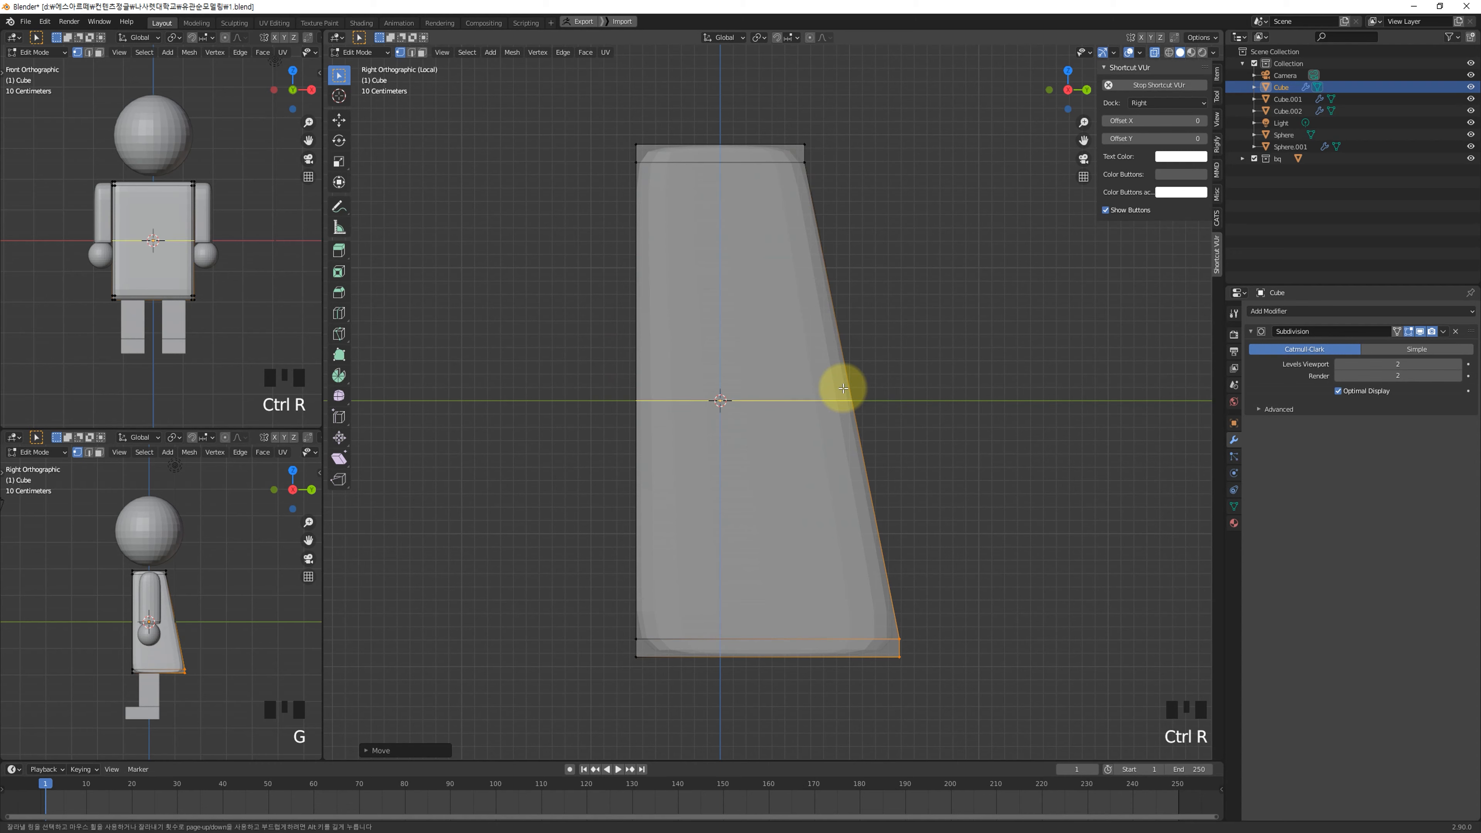
click(843, 388)
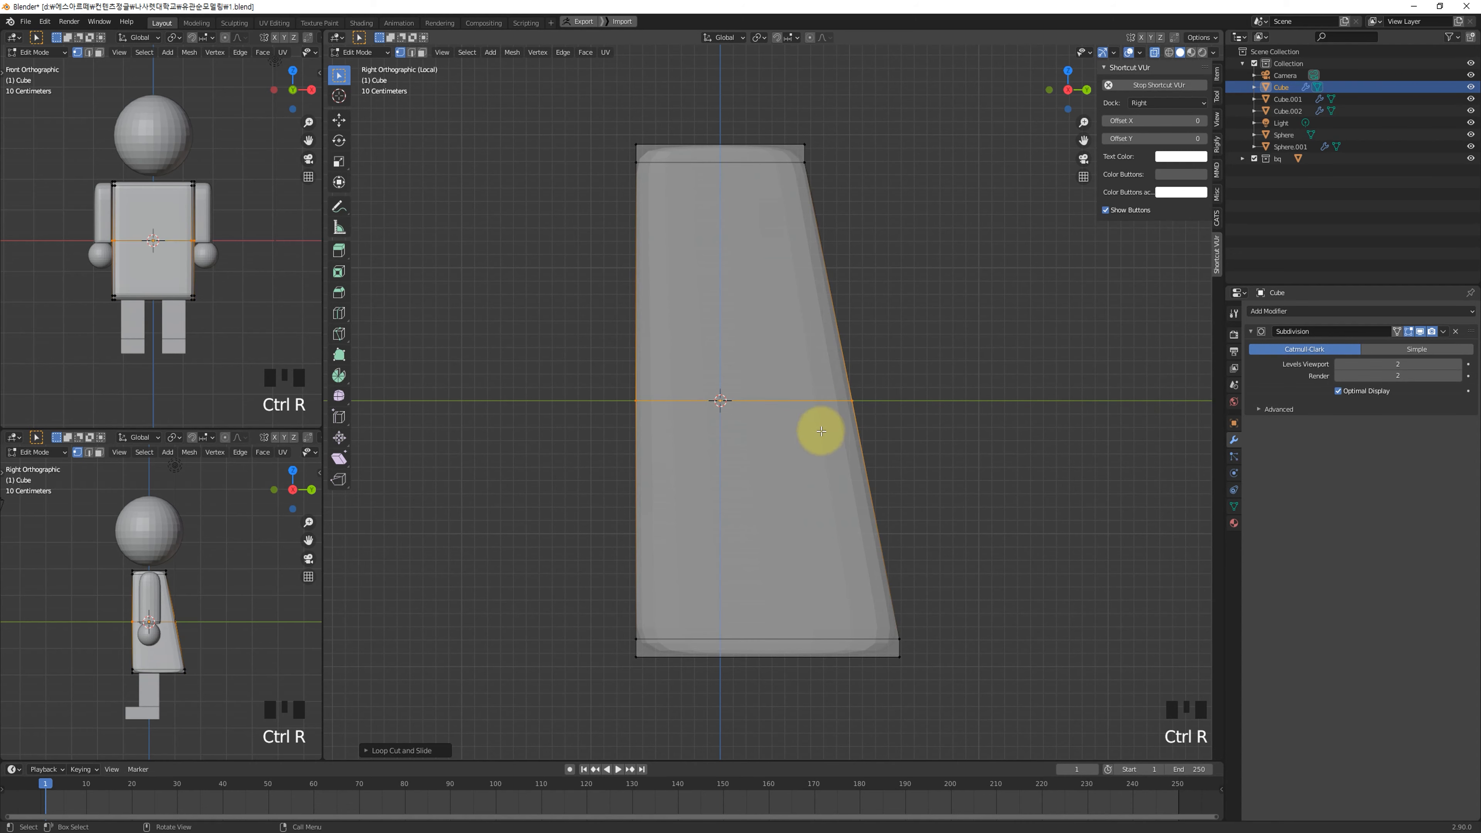
click(966, 378)
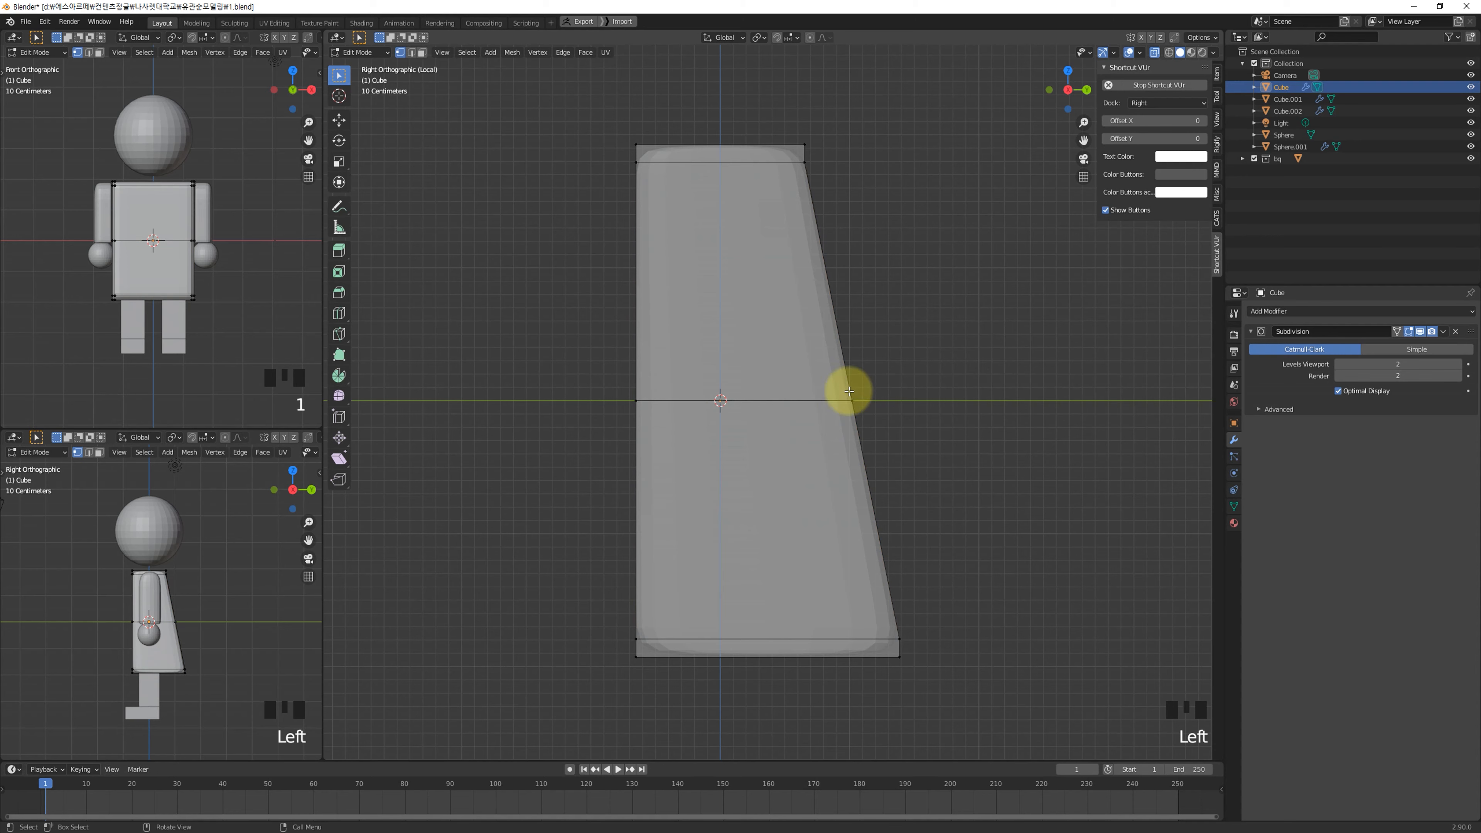
Step: Select the back vertices of the torso's middle edge loop and move them about 0.39 m forward along Y
drag(786, 430, 988, 430)
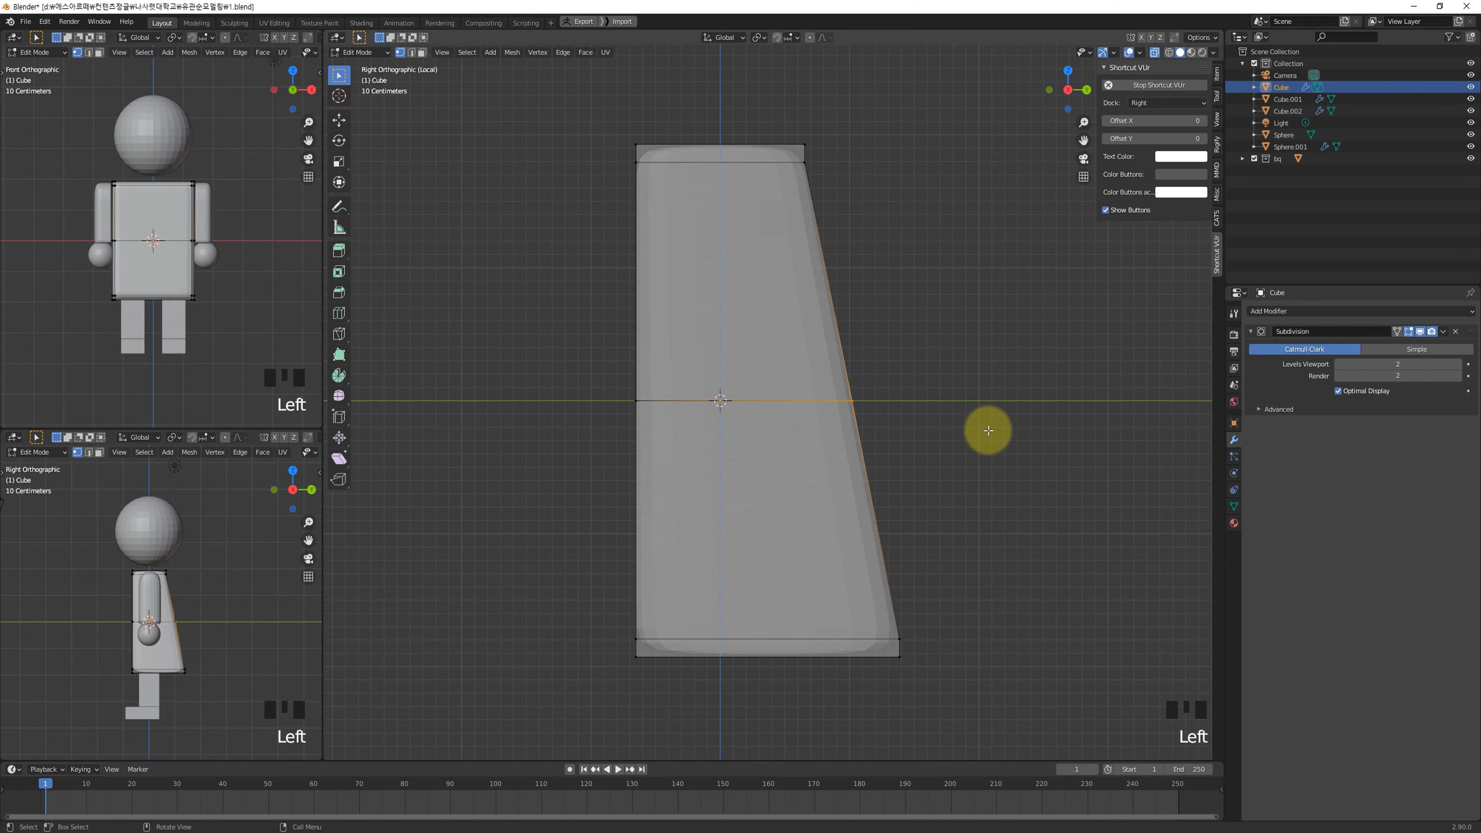
key(g)
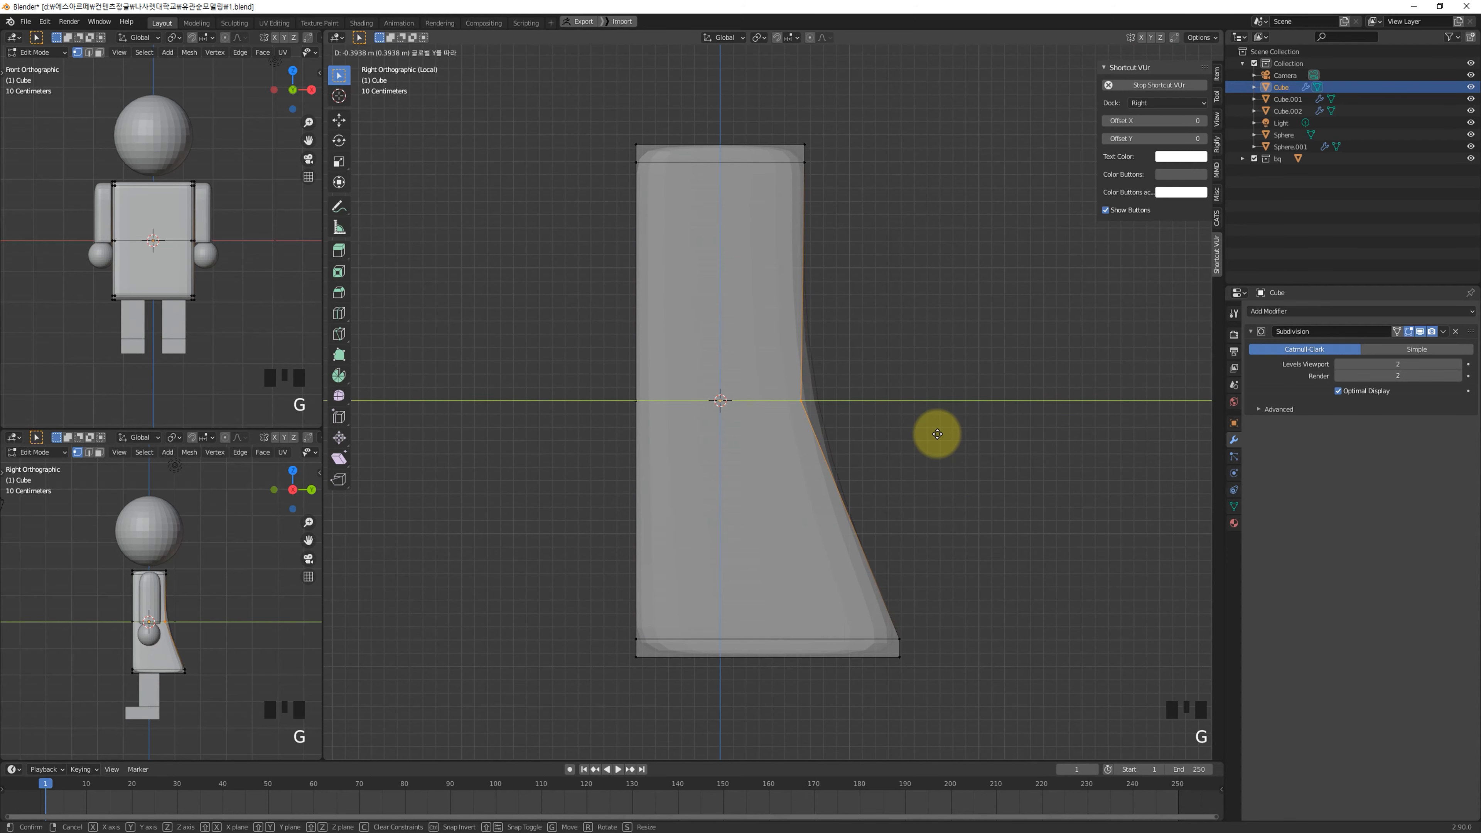
click(937, 434)
key(Tab)
key(alt+z)
middle_drag(945, 425, 910, 430)
key(KP_3)
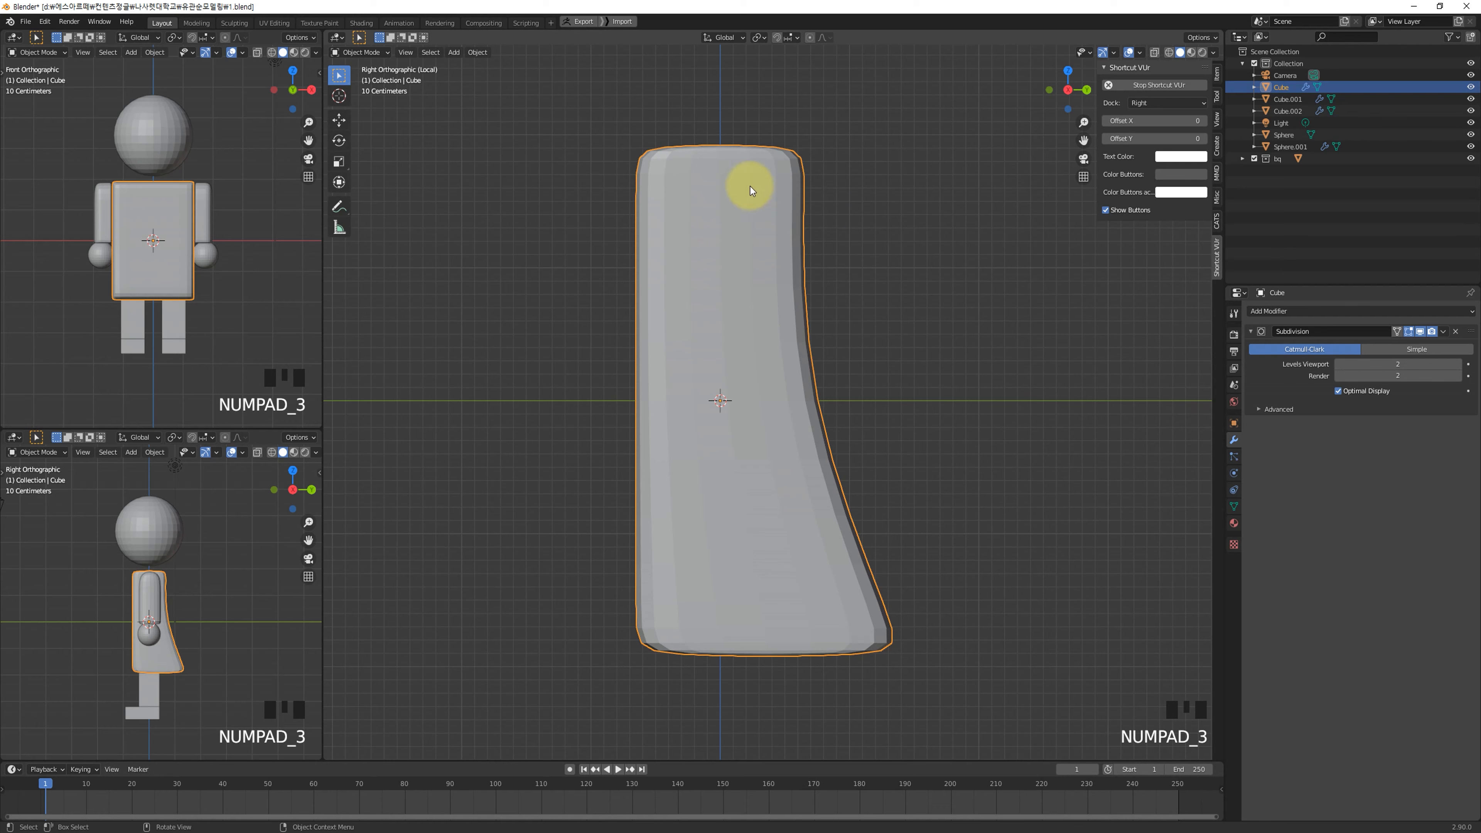
Step: Add a horizontal loop cut around the torso's upper half, placed just above the middle edge loop
key(Tab)
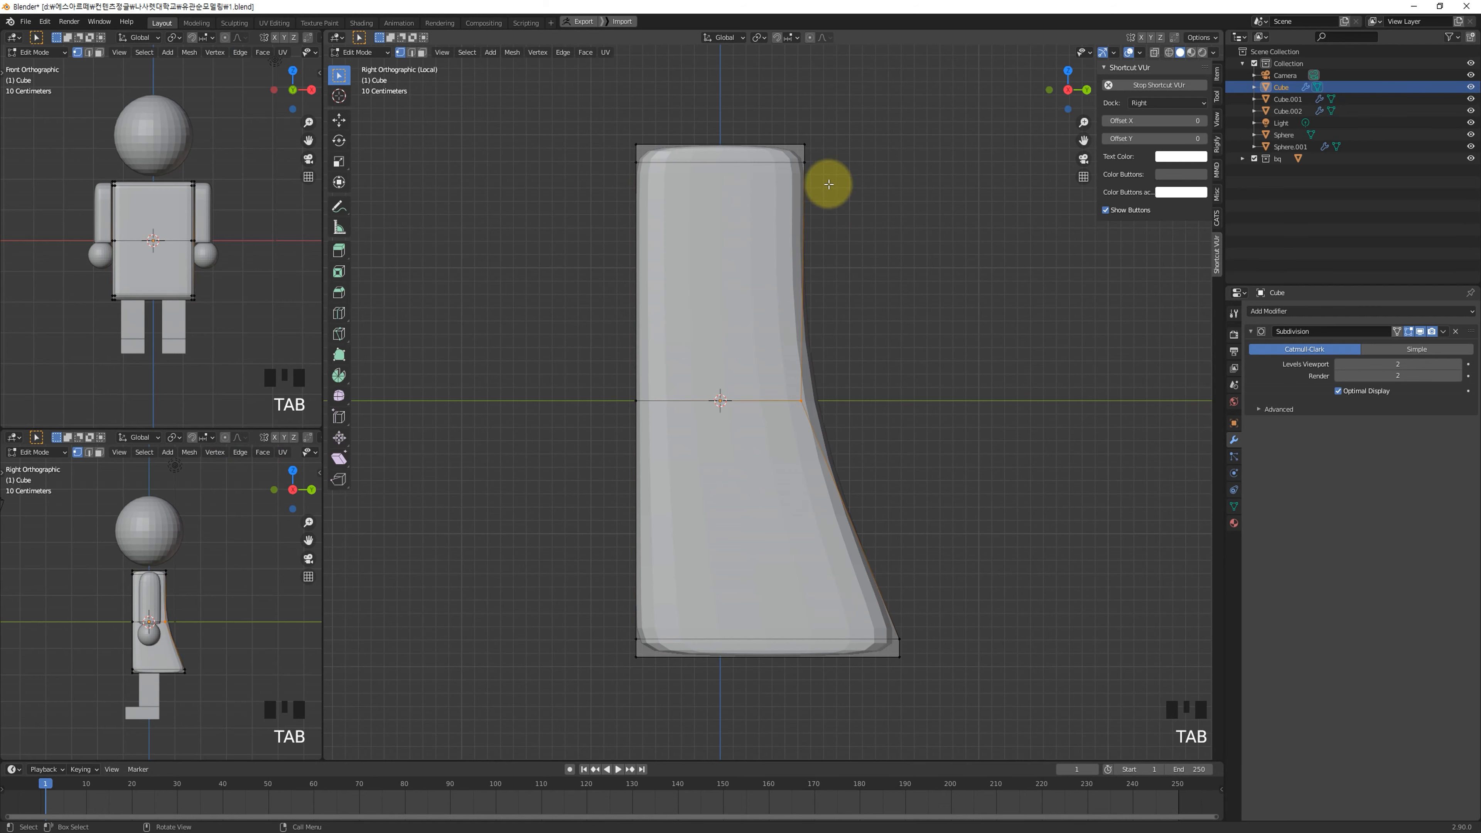
key(ctrl+r)
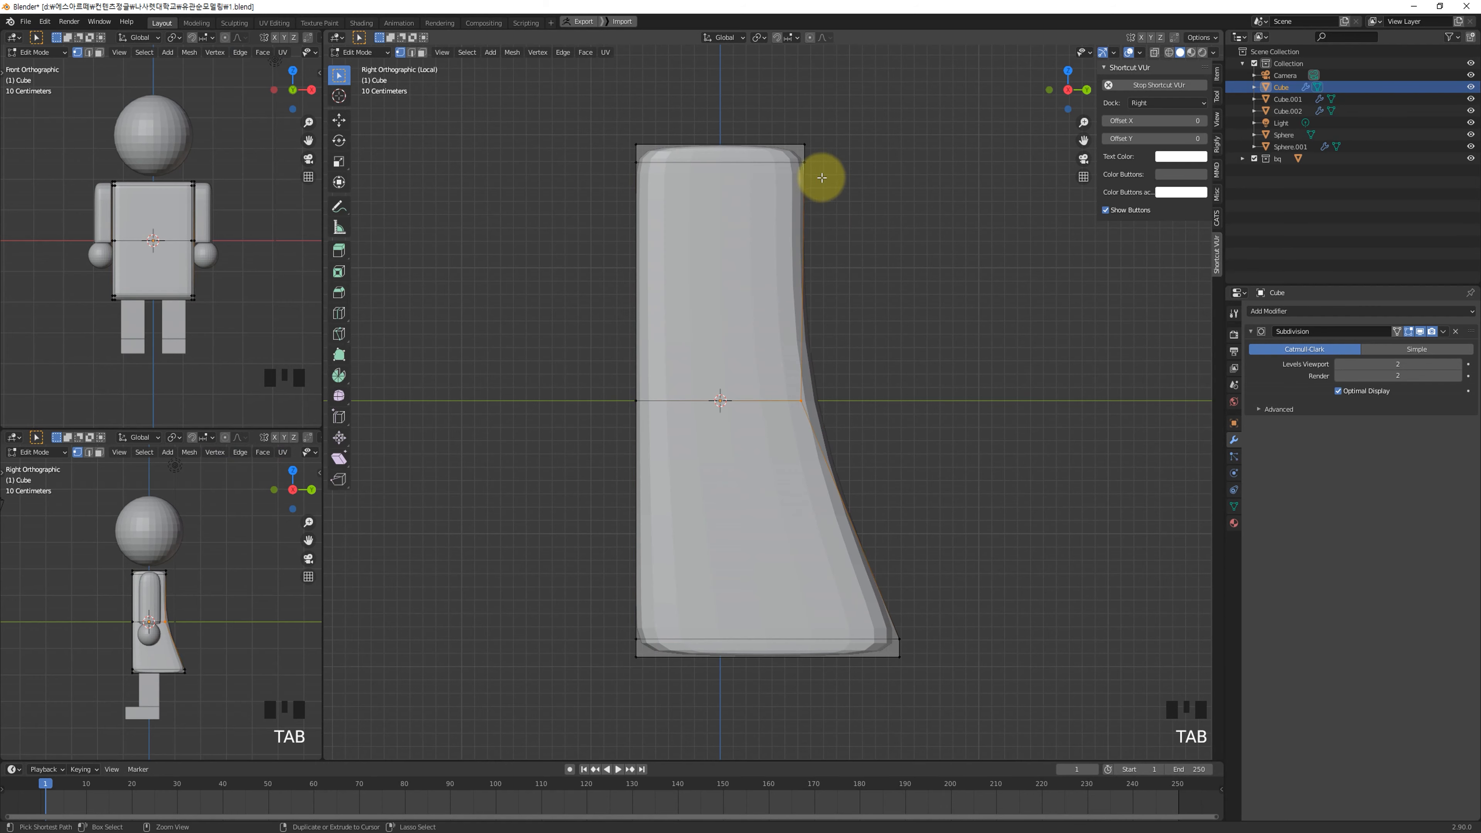
click(821, 177)
key(g)
key(z)
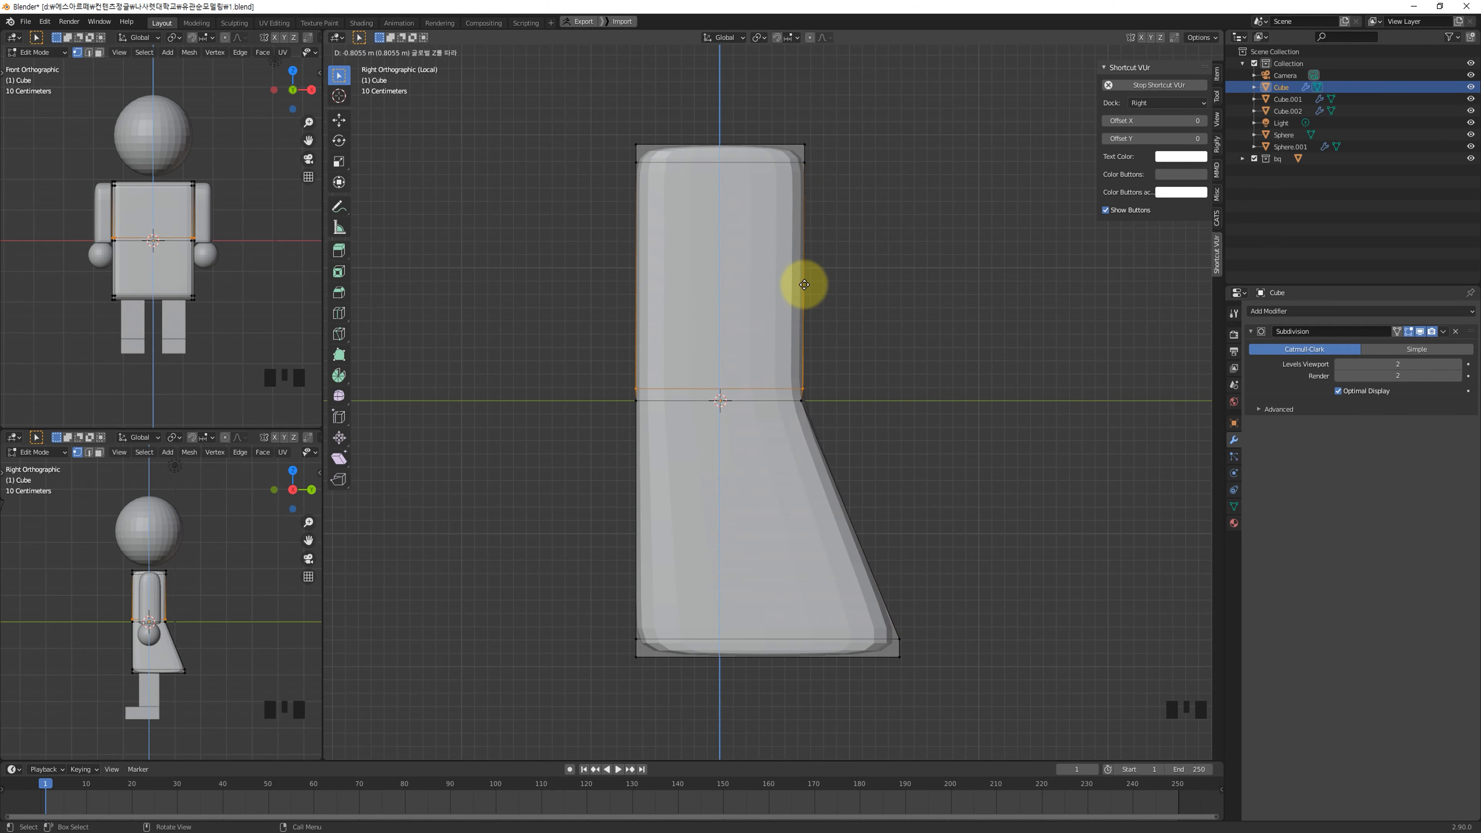
click(804, 285)
key(ctrl+r)
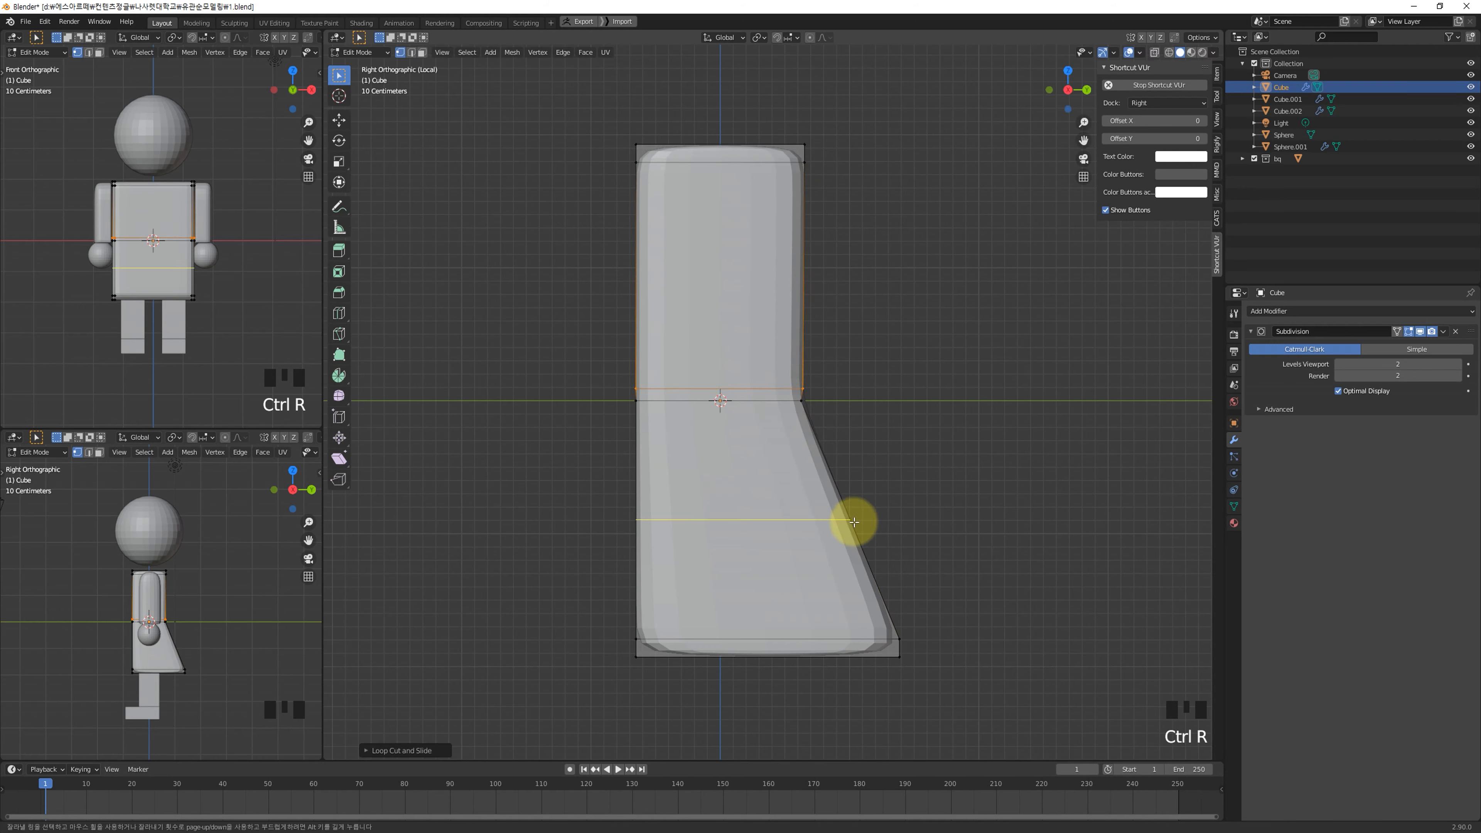
click(855, 522)
click(854, 522)
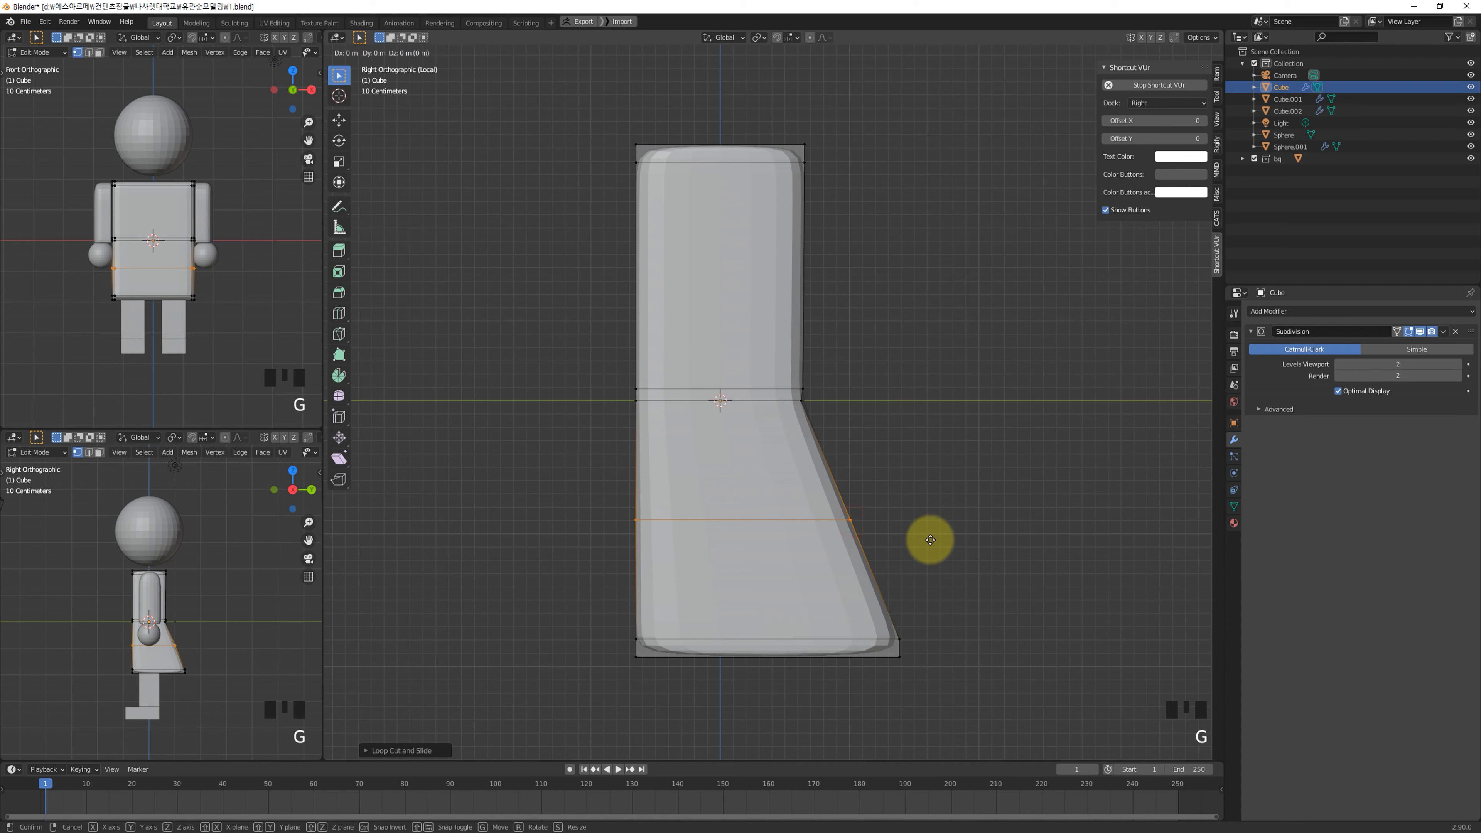
key(g)
click(907, 452)
key(ctrl+z)
key(ctrl+z)
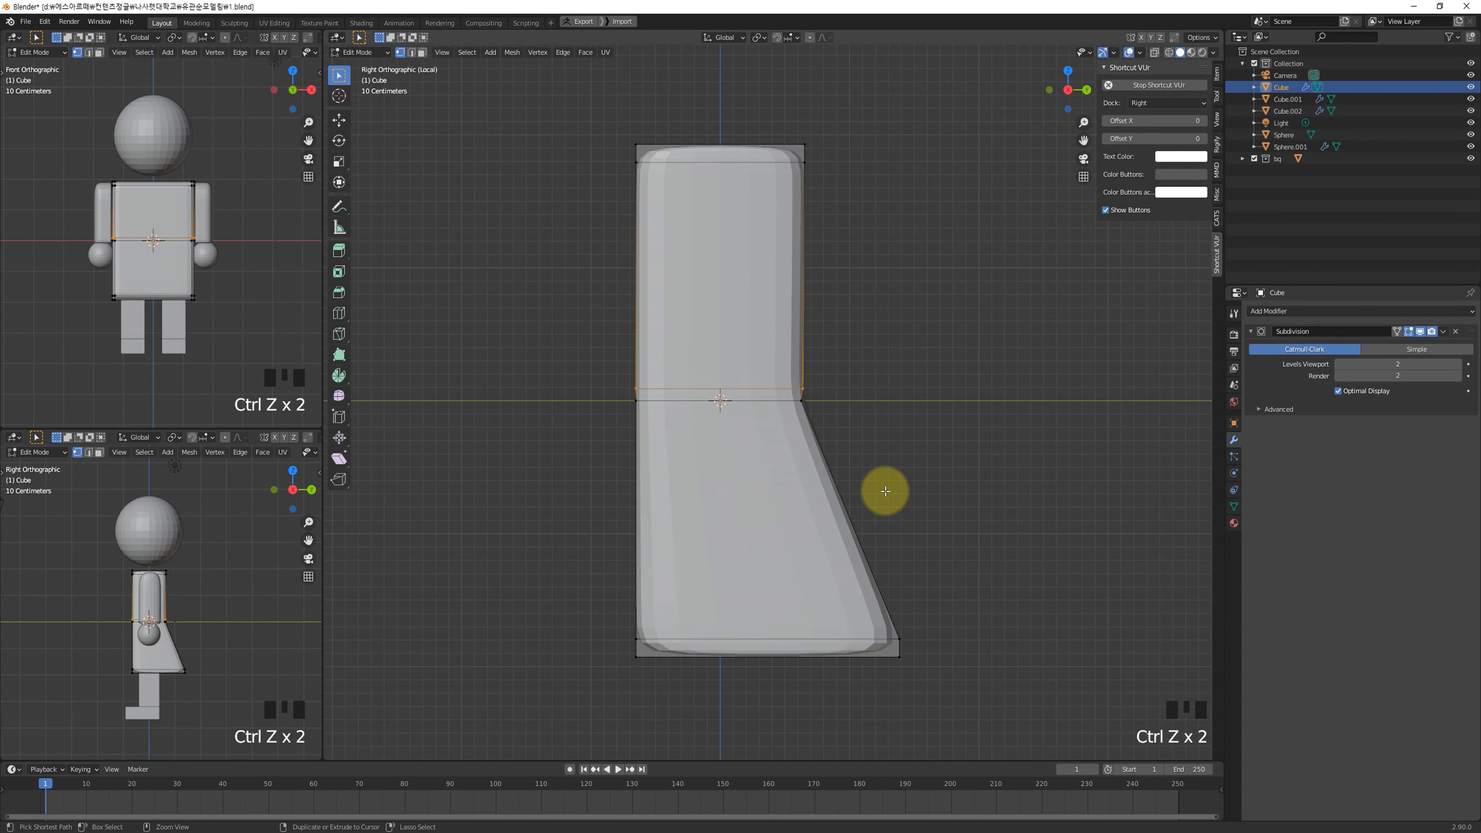
Step: Add a horizontal loop cut around the torso's lower half, placed just below the middle edge loop
key(ctrl+r)
click(819, 454)
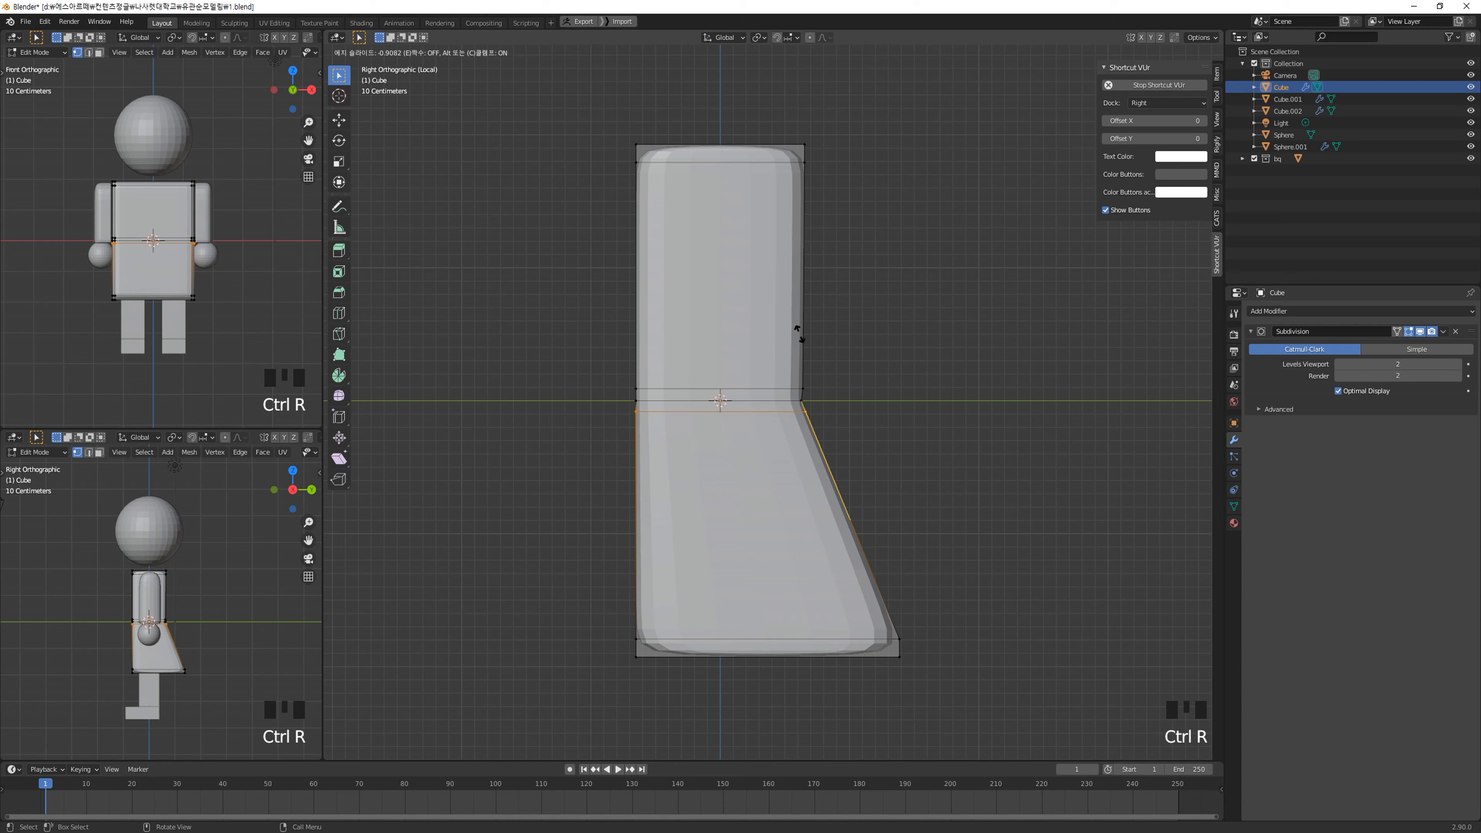
click(810, 344)
key(Tab)
middle_drag(893, 386, 866, 430)
key(KP_3)
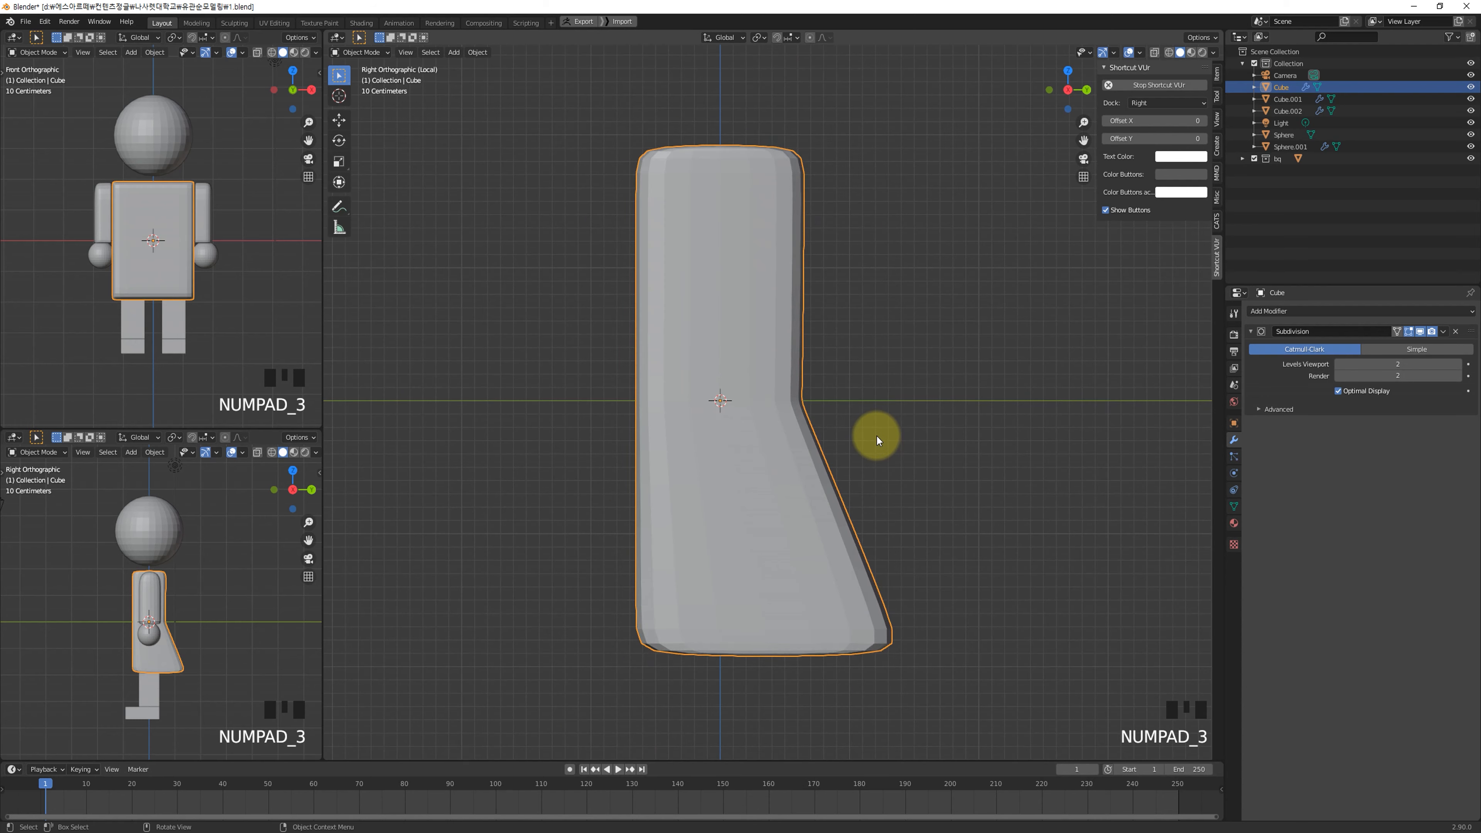
Step: Add a vertical loop cut through the torso's sides with X-ray on and move it slightly backward along Y
shift+middle_drag(1002, 565, 772, 364)
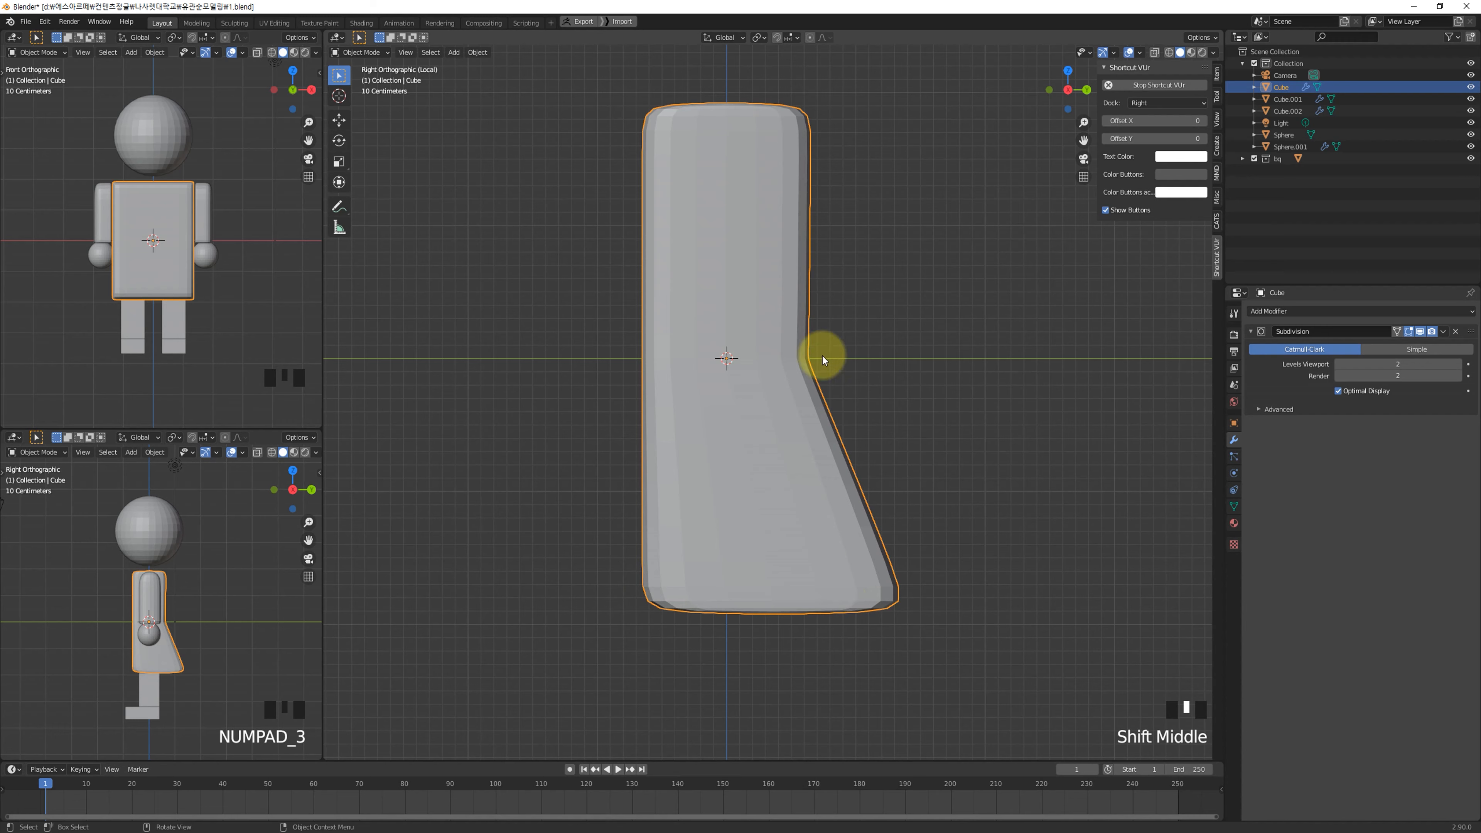
key(Tab)
key(alt+z)
key(Tab)
key(Tab)
key(ctrl+r)
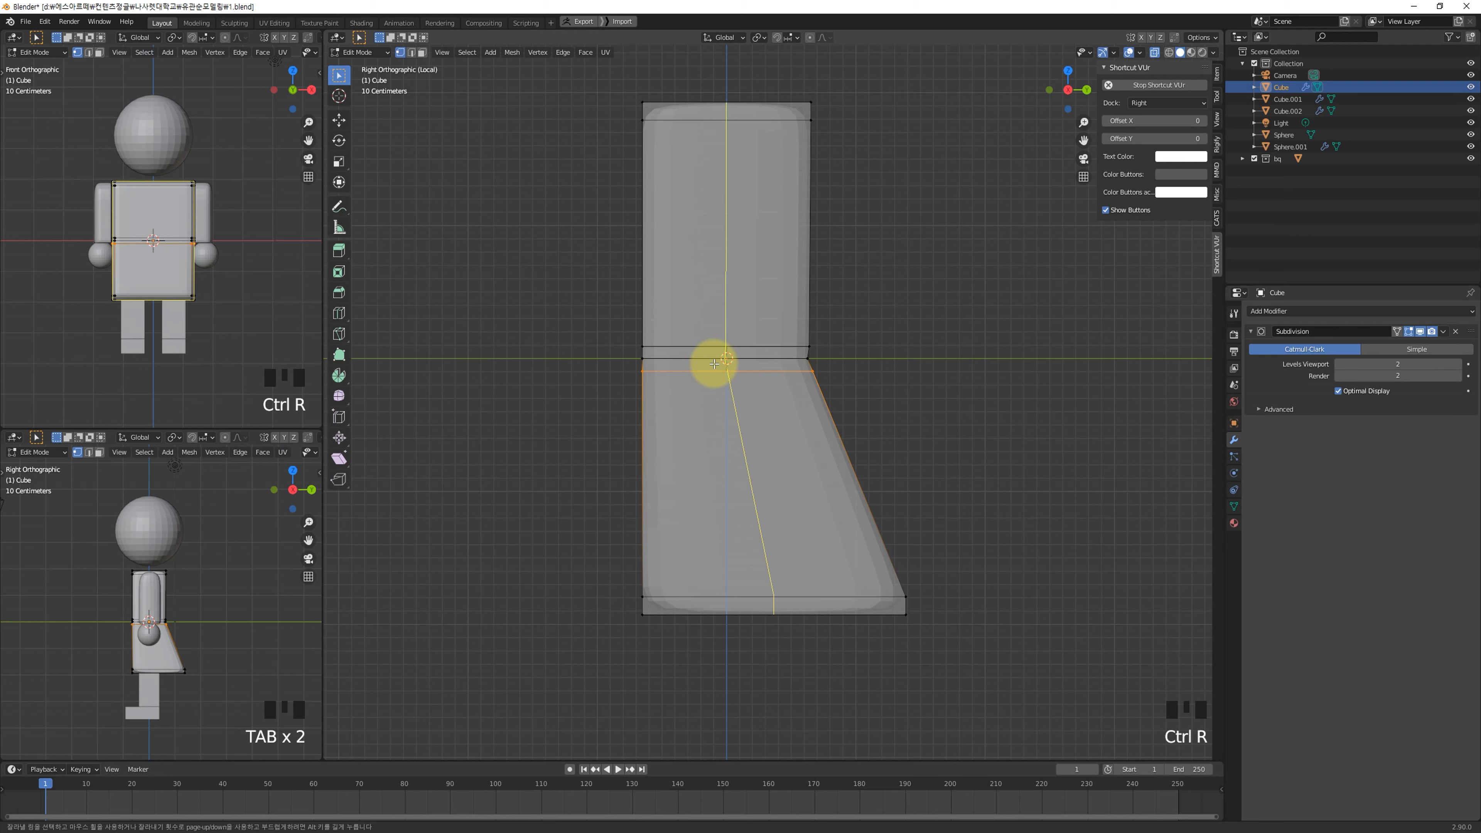
click(724, 359)
click(740, 371)
key(g)
key(y)
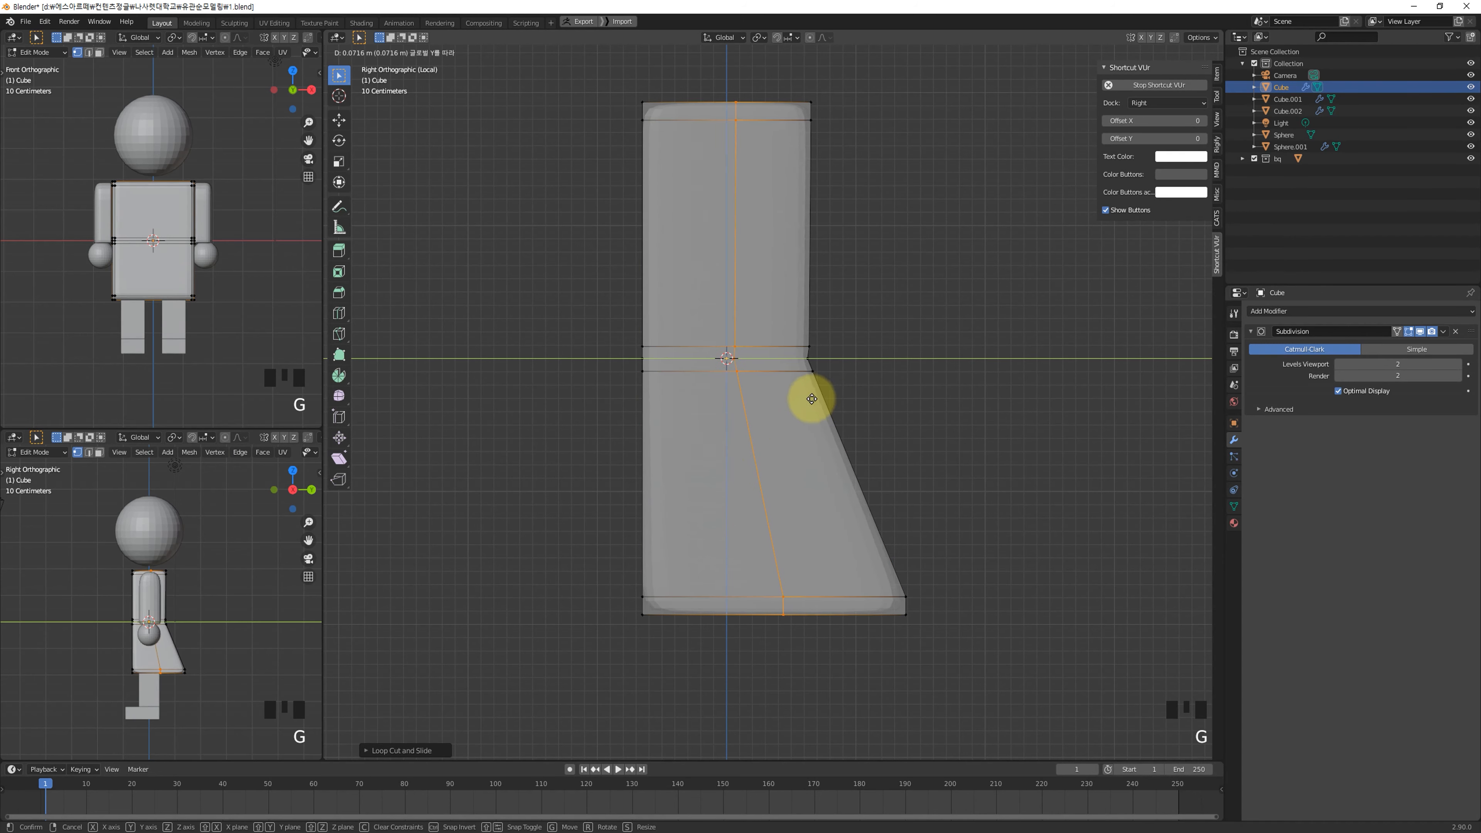
click(823, 396)
Step: Select the torso's lower back corner vertices and move them about 0.53 m upward along Z
drag(851, 642, 985, 598)
key(g)
key(z)
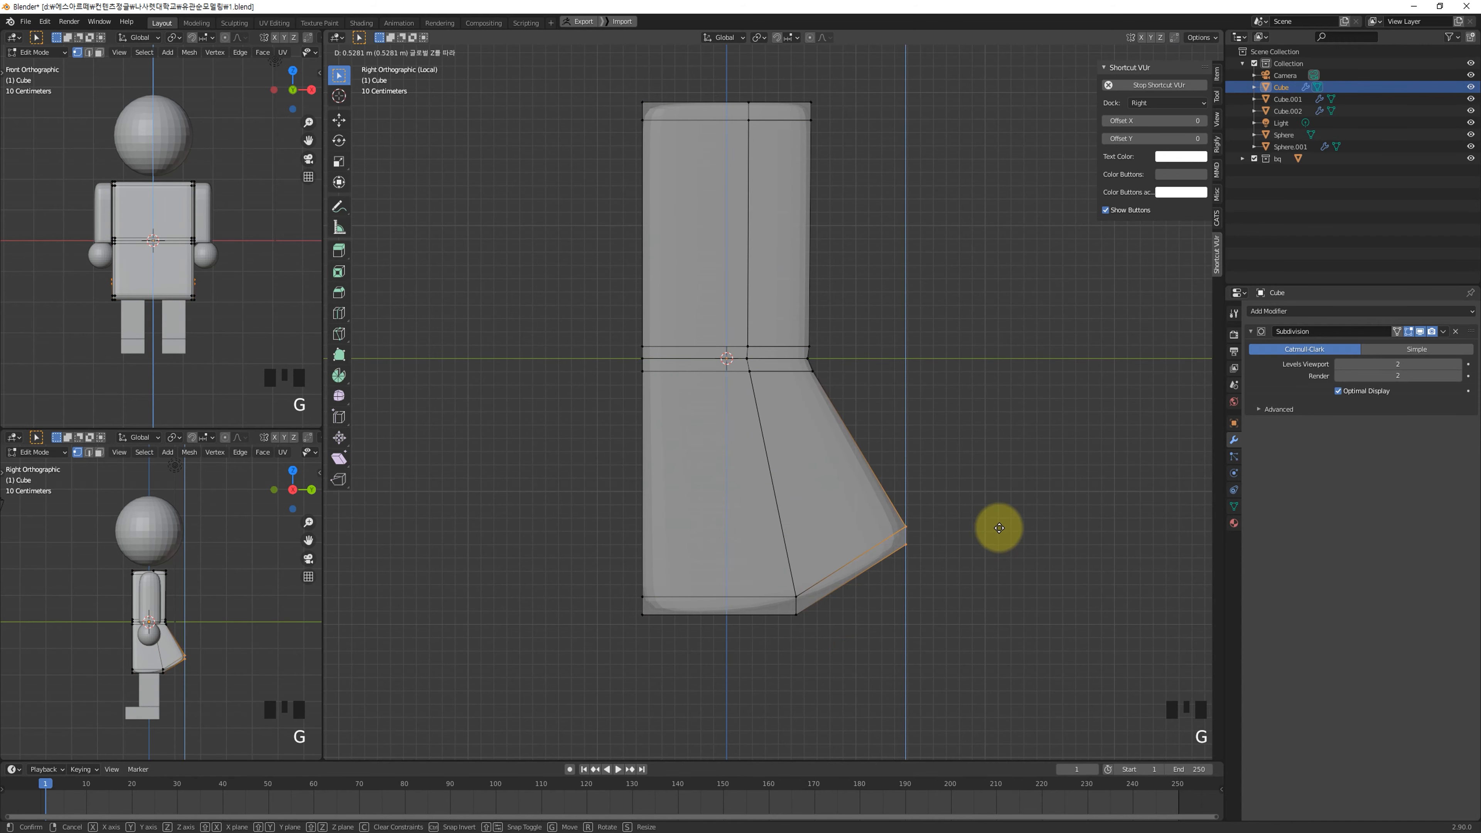
click(998, 528)
key(Tab)
key(alt+z)
mouse_move(814, 446)
middle_down()
mouse_move(978, 481)
mouse_move(808, 471)
middle_up()
scroll(979, 481, down, 2)
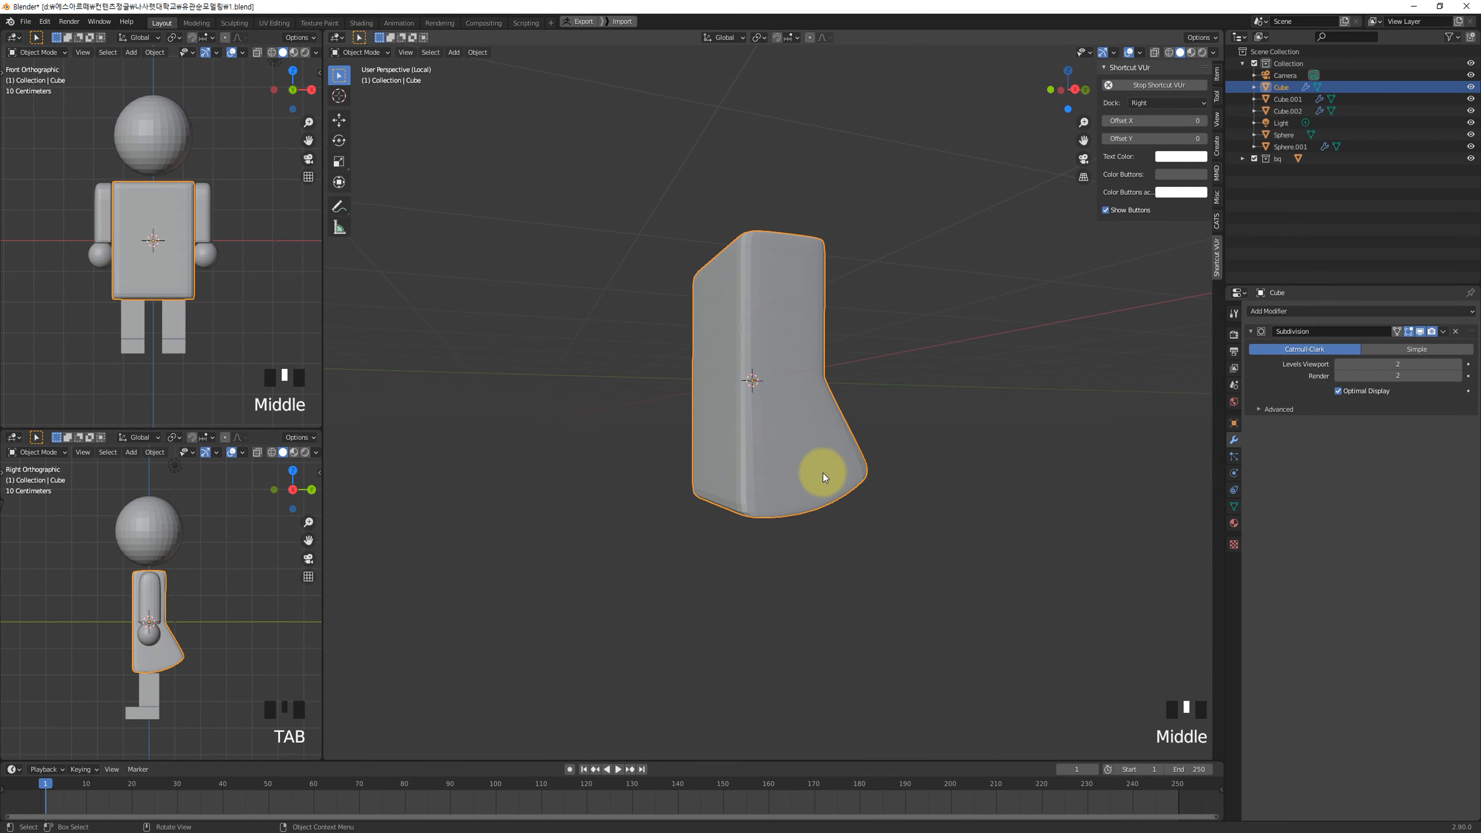
key(KP_3)
scroll(822, 474, up, 3)
Step: Add two supporting loop cuts to the torso, one close to each side of the vertical side edge loop
key(Tab)
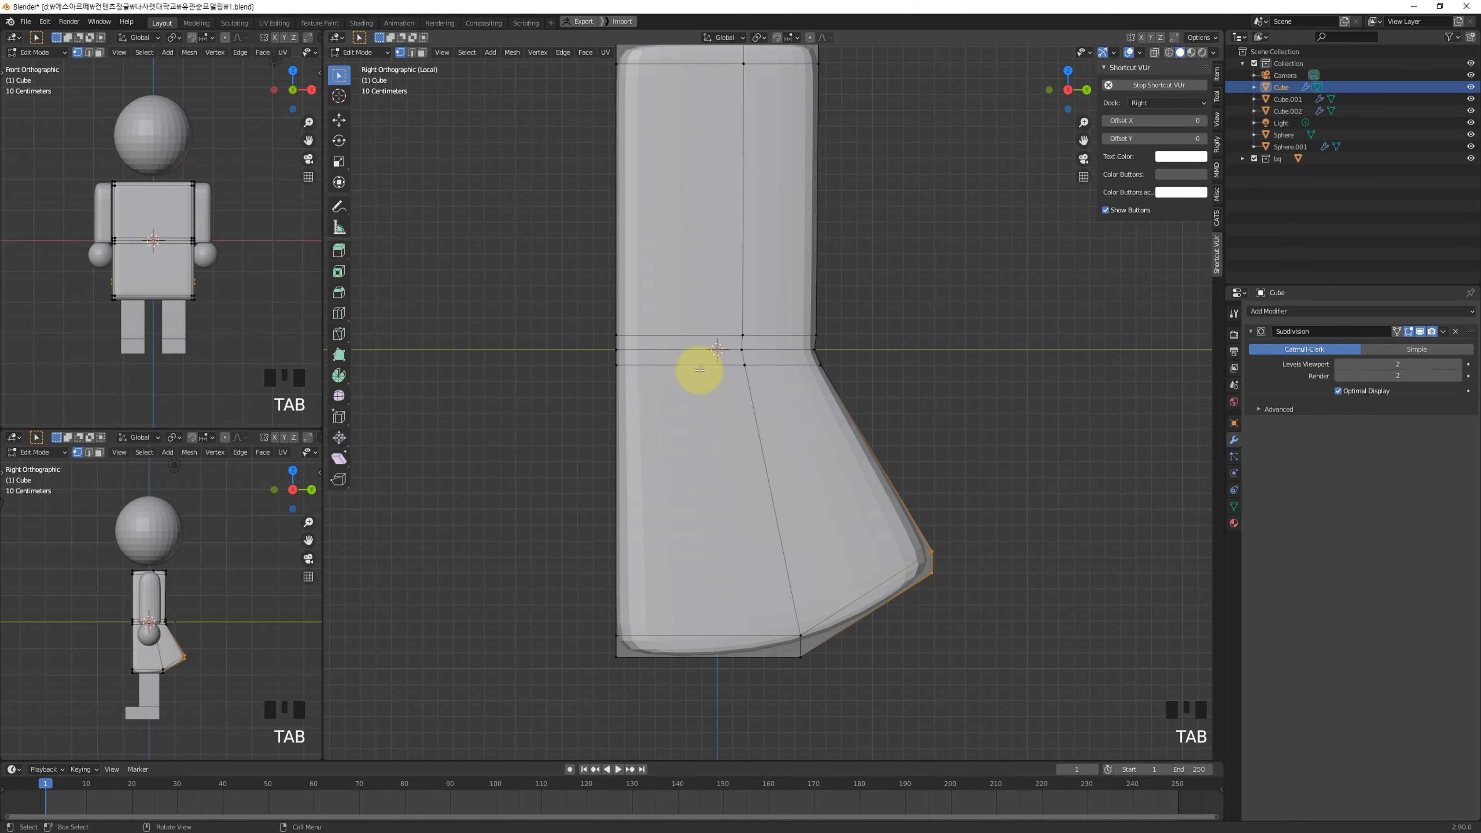
key(ctrl+r)
click(678, 341)
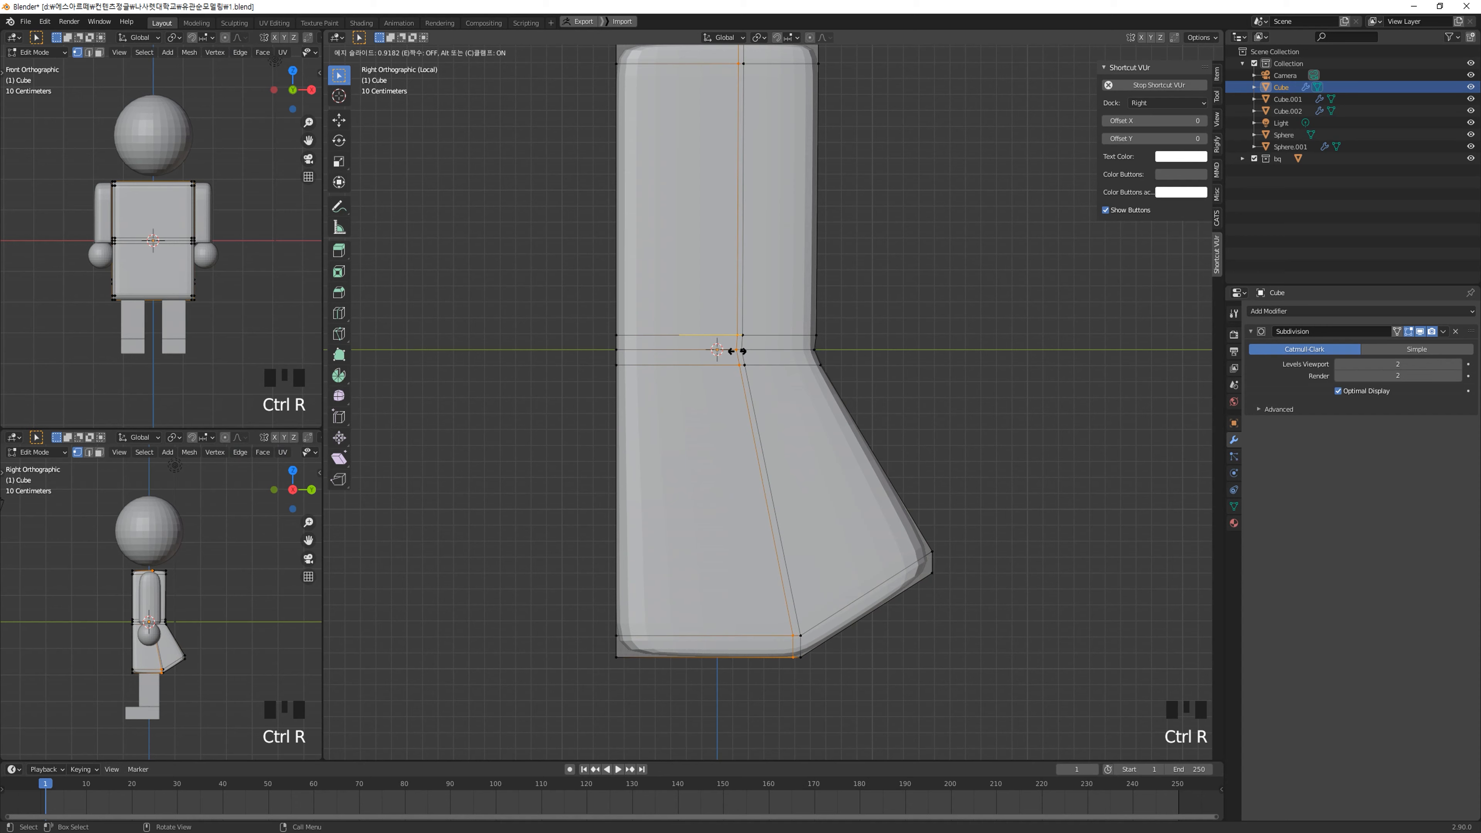
click(736, 350)
key(ctrl+r)
click(778, 338)
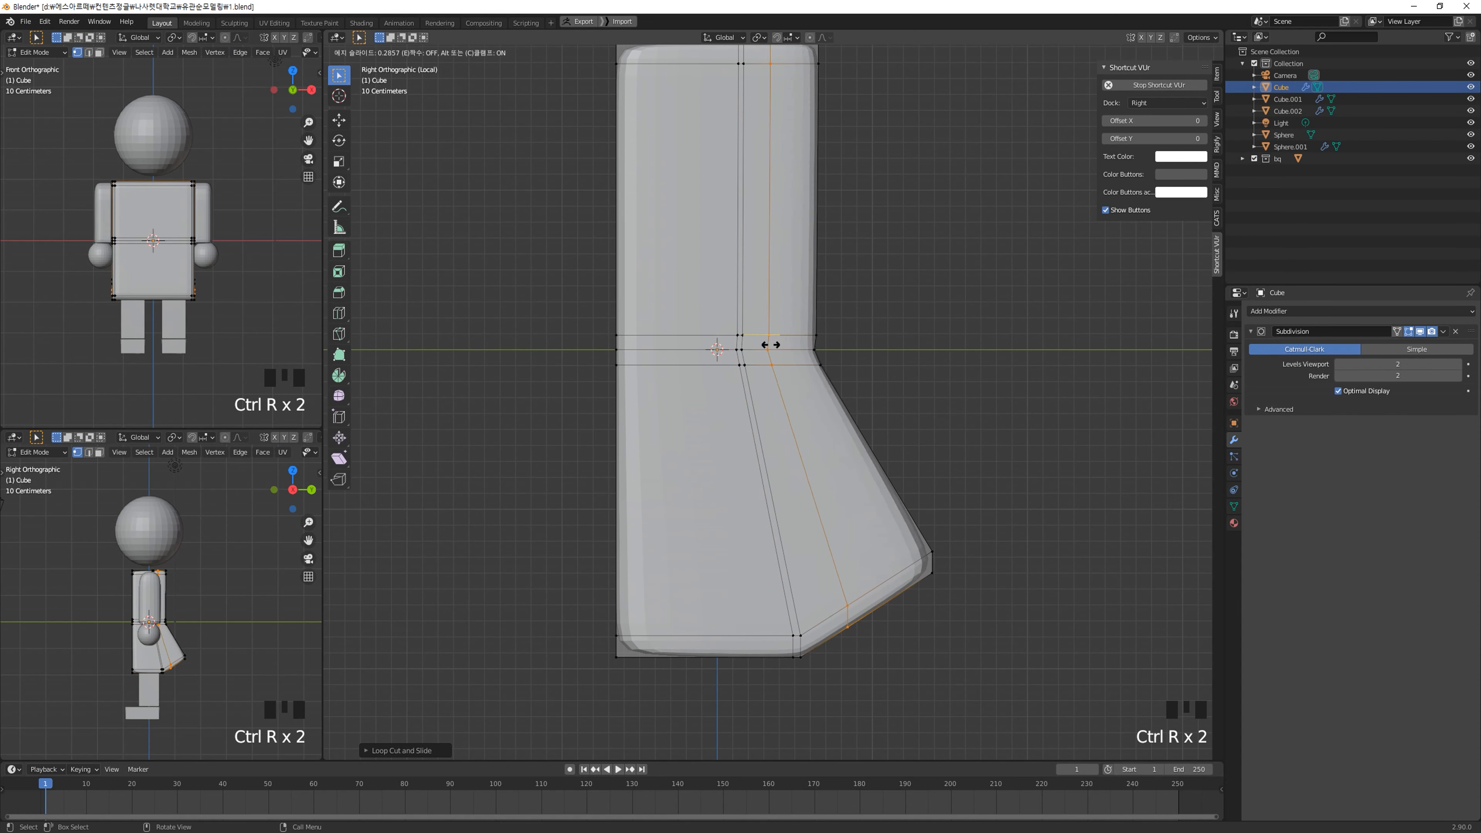
click(750, 349)
key(Tab)
scroll(796, 433, down, 4)
mouse_move(796, 433)
middle_down()
mouse_move(665, 442)
mouse_move(817, 418)
middle_up()
Step: Move the torso's lower back corner vertices slightly forward and down with X-ray in Edit Mode
key(Tab)
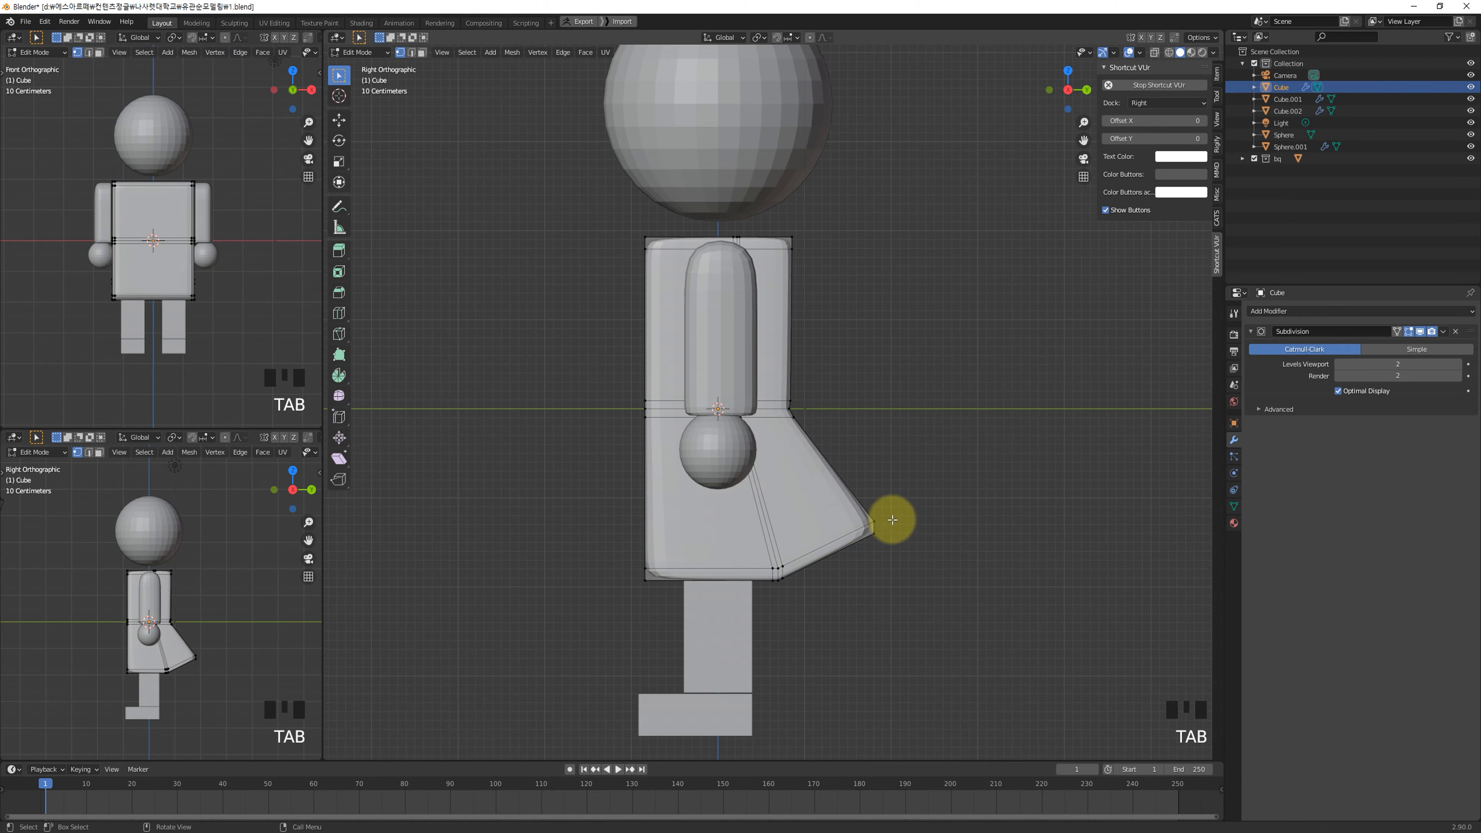
key(alt+z)
key(g)
click(908, 518)
Step: Select the torso's waist edge loops through the mesh and move them slightly upward
drag(834, 433, 603, 376)
key(g)
click(859, 309)
key(Tab)
key(alt+z)
scroll(829, 380, down, 1)
key(KP_1)
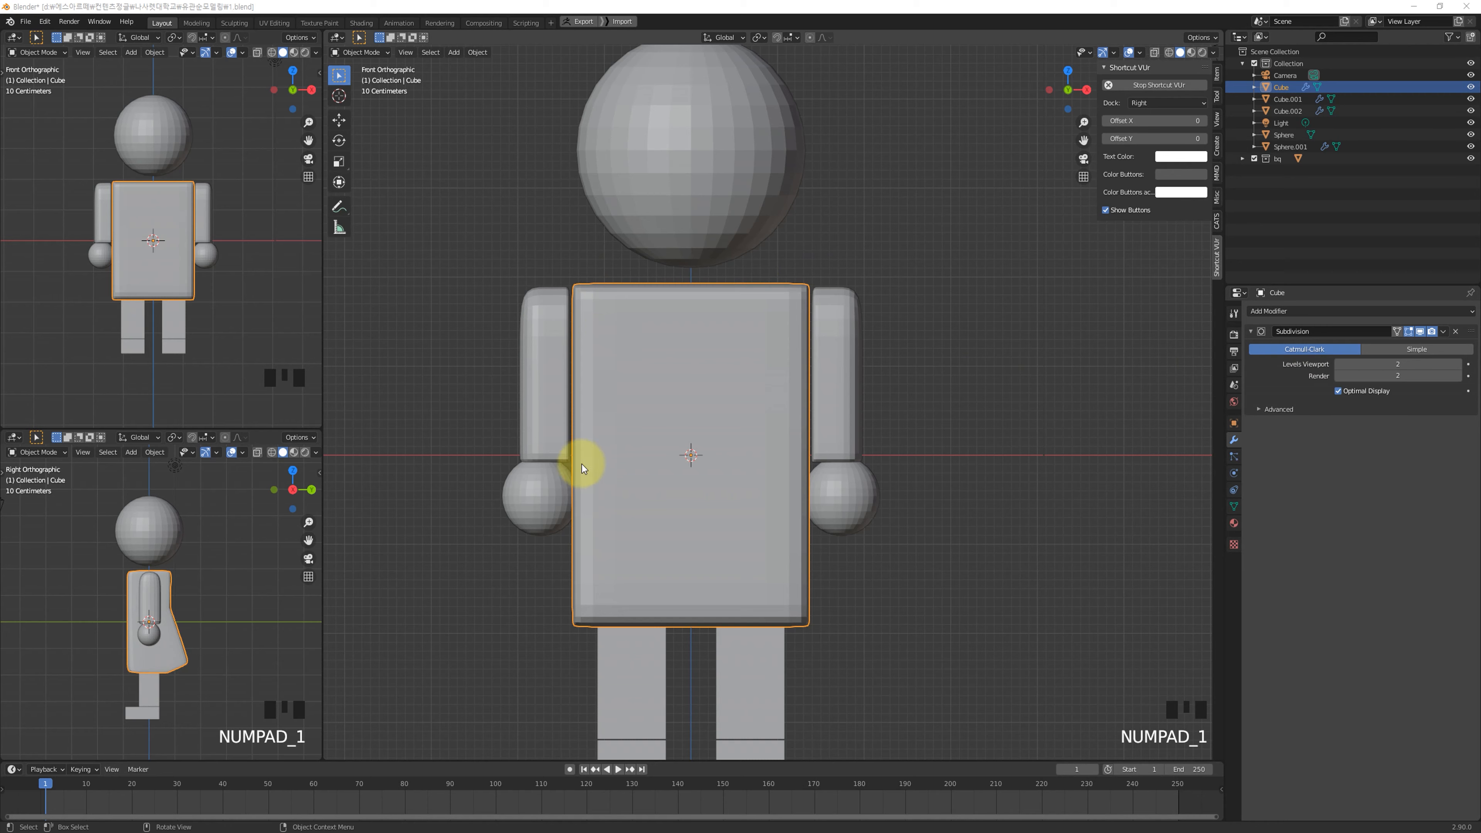
Step: Examine the torso's edge loops at an angle in Edit Mode and its overall shape from the front
middle_drag(726, 330, 625, 420)
scroll(625, 420, up, 3)
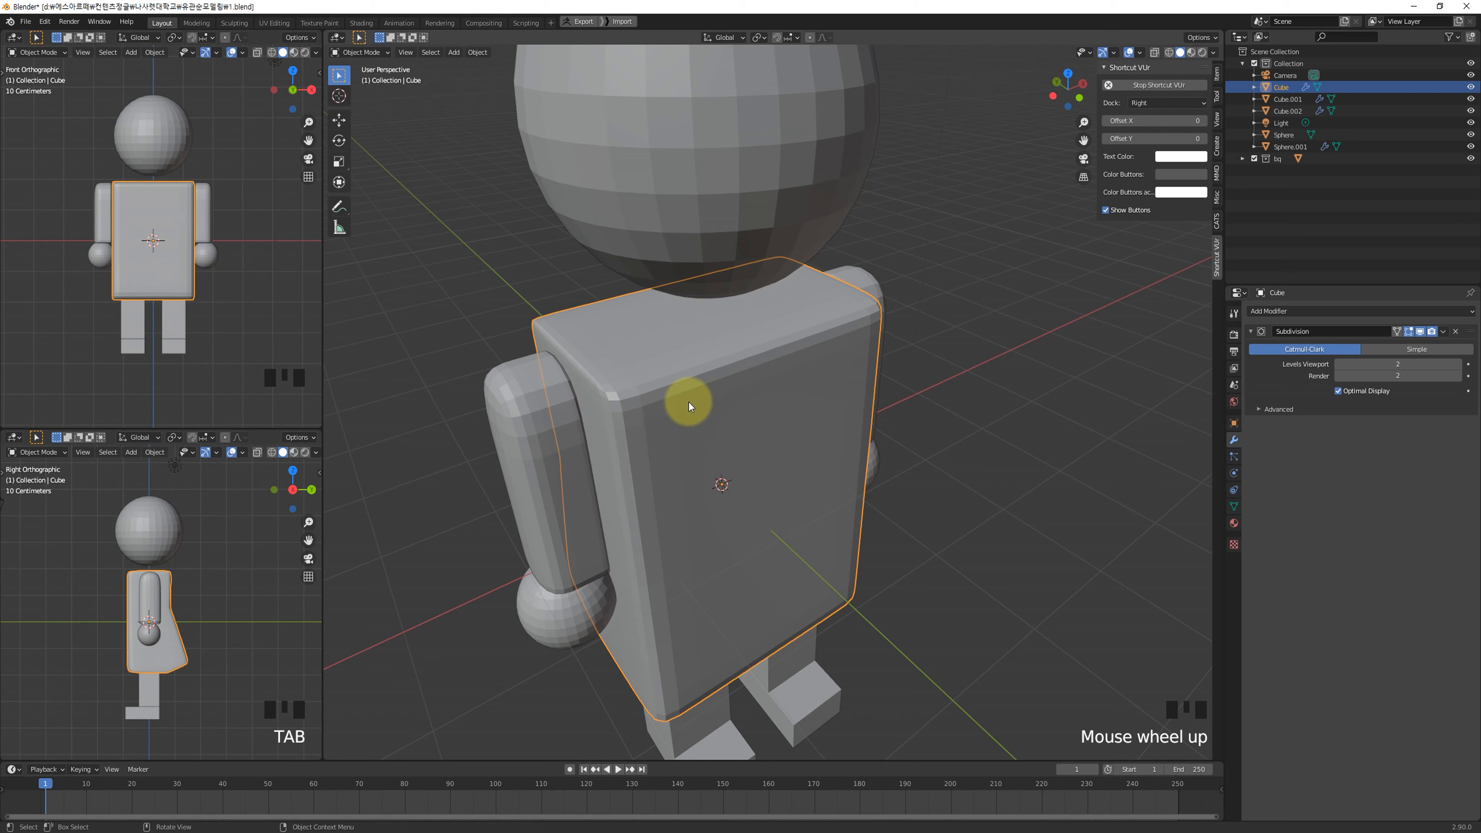
key(Tab)
click(708, 384)
scroll(717, 367, down, 1)
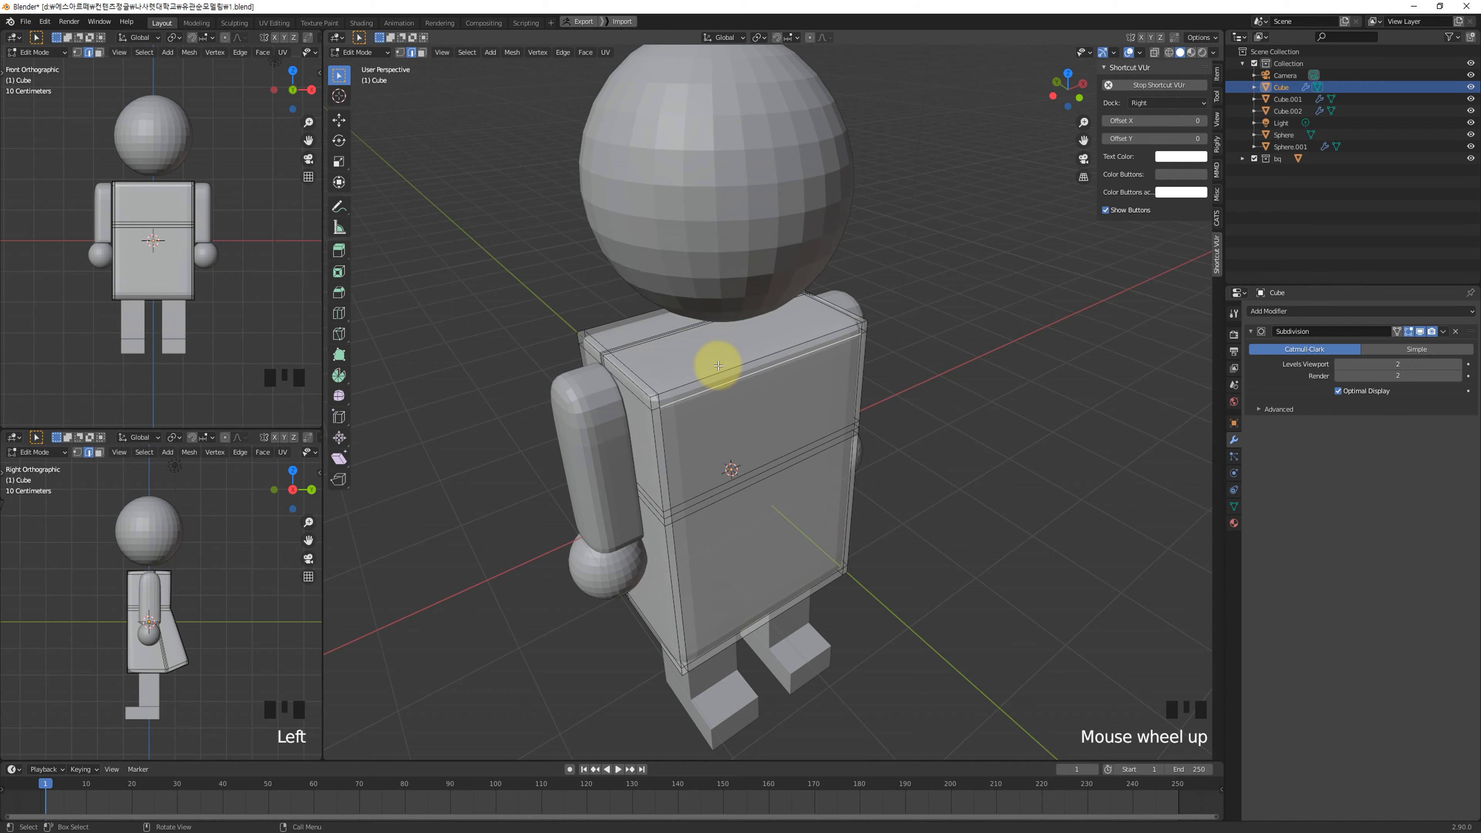
scroll(770, 390, down, 3)
scroll(773, 392, up, 5)
shift+middle_drag(774, 387, 767, 357)
scroll(760, 349, down, 2)
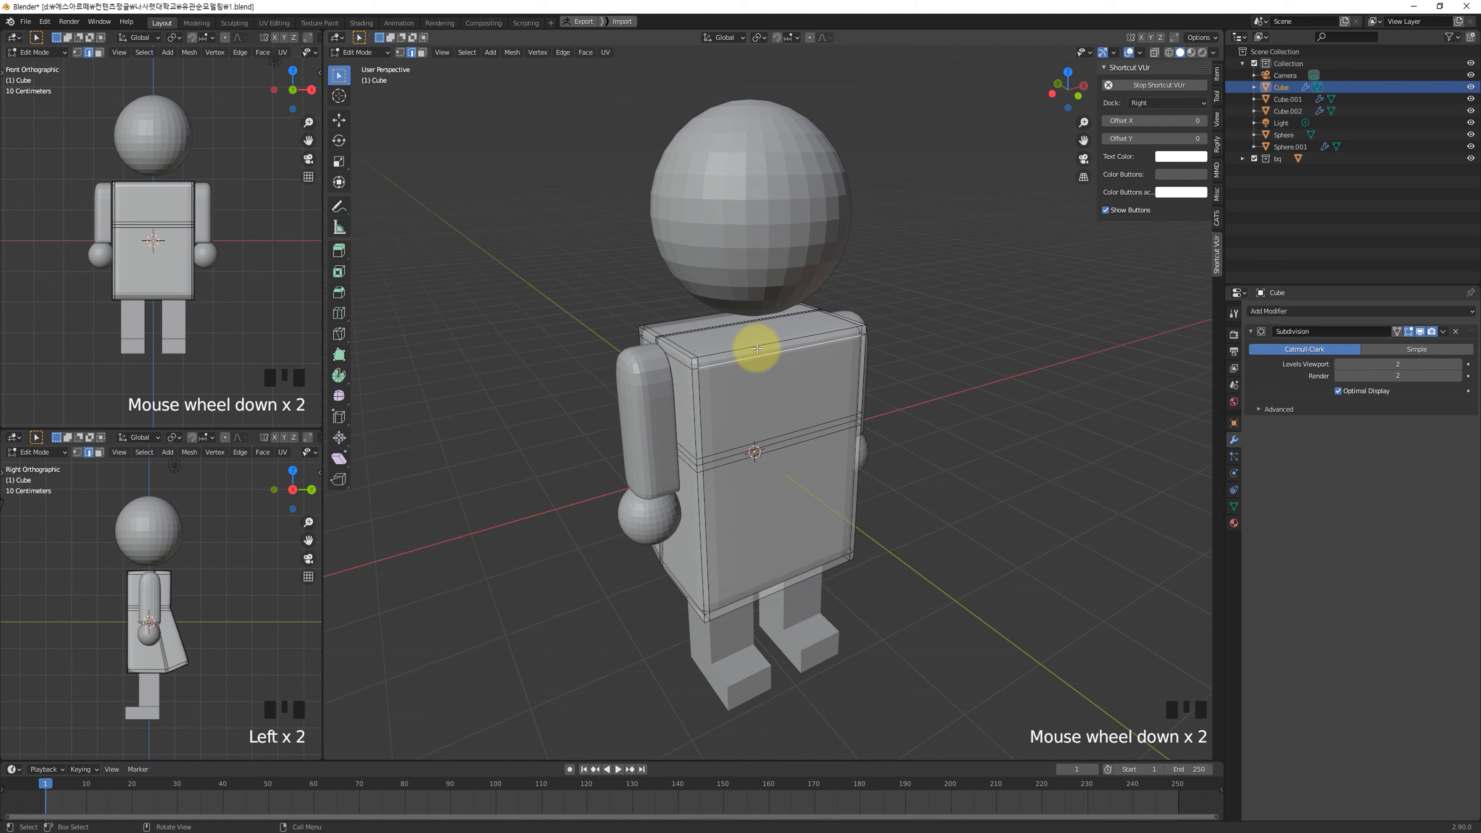
key(Tab)
key(KP_1)
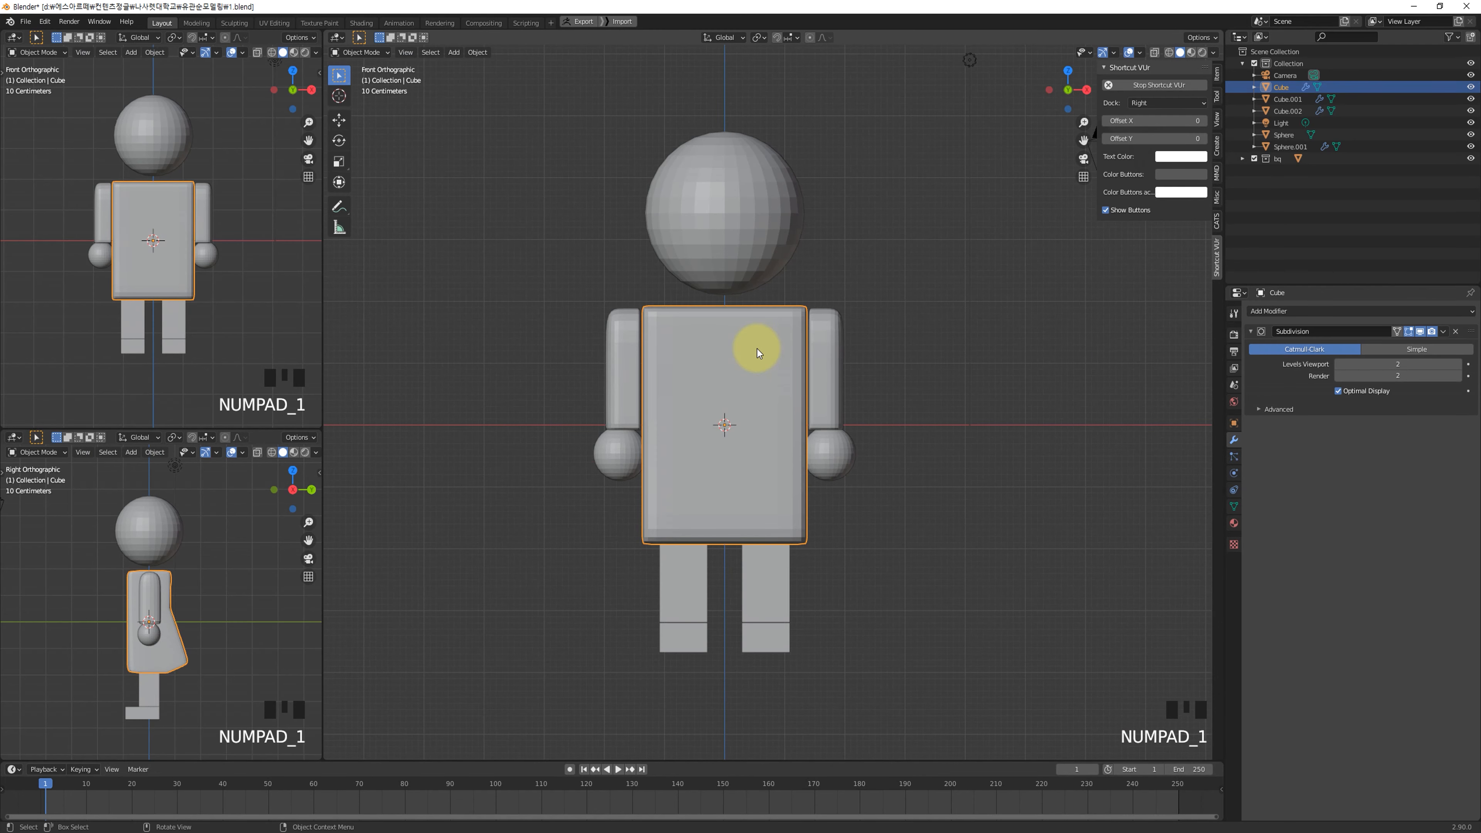
Step: Add a cube as a demonstration object and isolate it in local view, seen at an angle
key(shift+a)
mouse_move(840, 369)
click(902, 382)
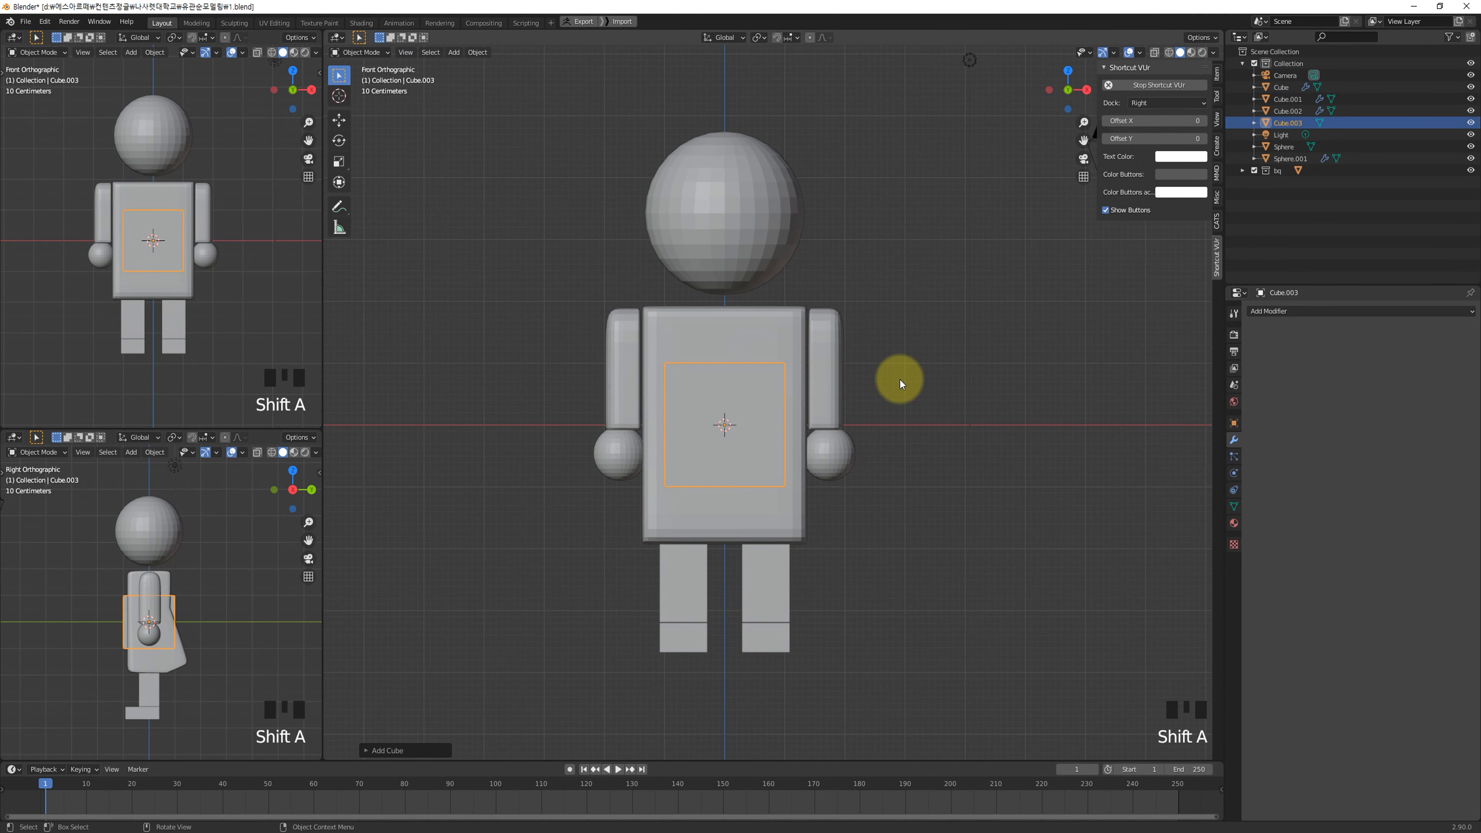
key(KP_Divide)
scroll(900, 380, down, 7)
middle_drag(914, 355, 933, 410)
scroll(894, 390, up, 3)
scroll(933, 391, down, 2)
scroll(934, 406, up, 2)
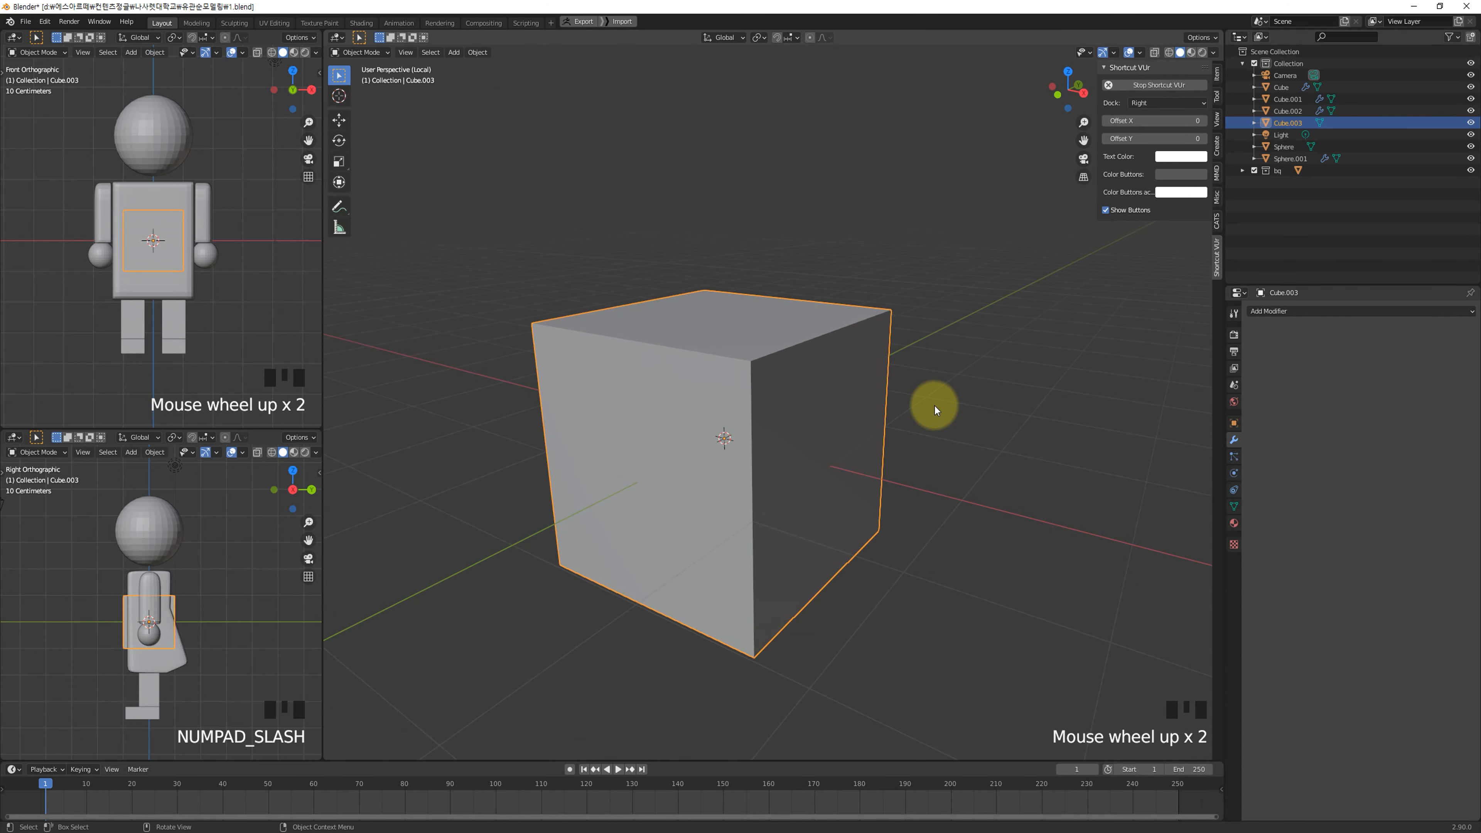
Step: Bevel all edges of the cube with one segment and a width of about 0.08 m
key(Tab)
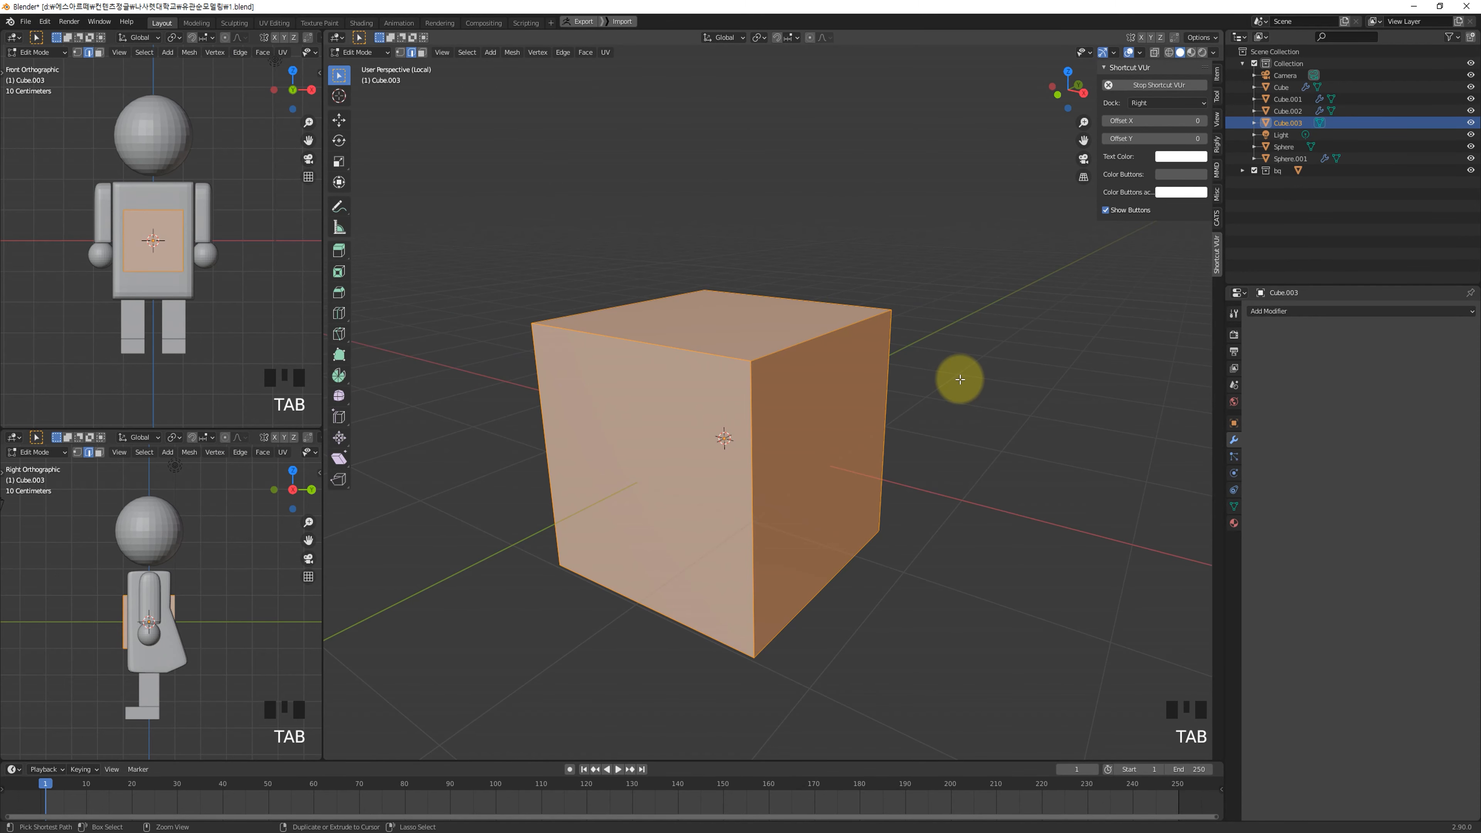
key(ctrl+b)
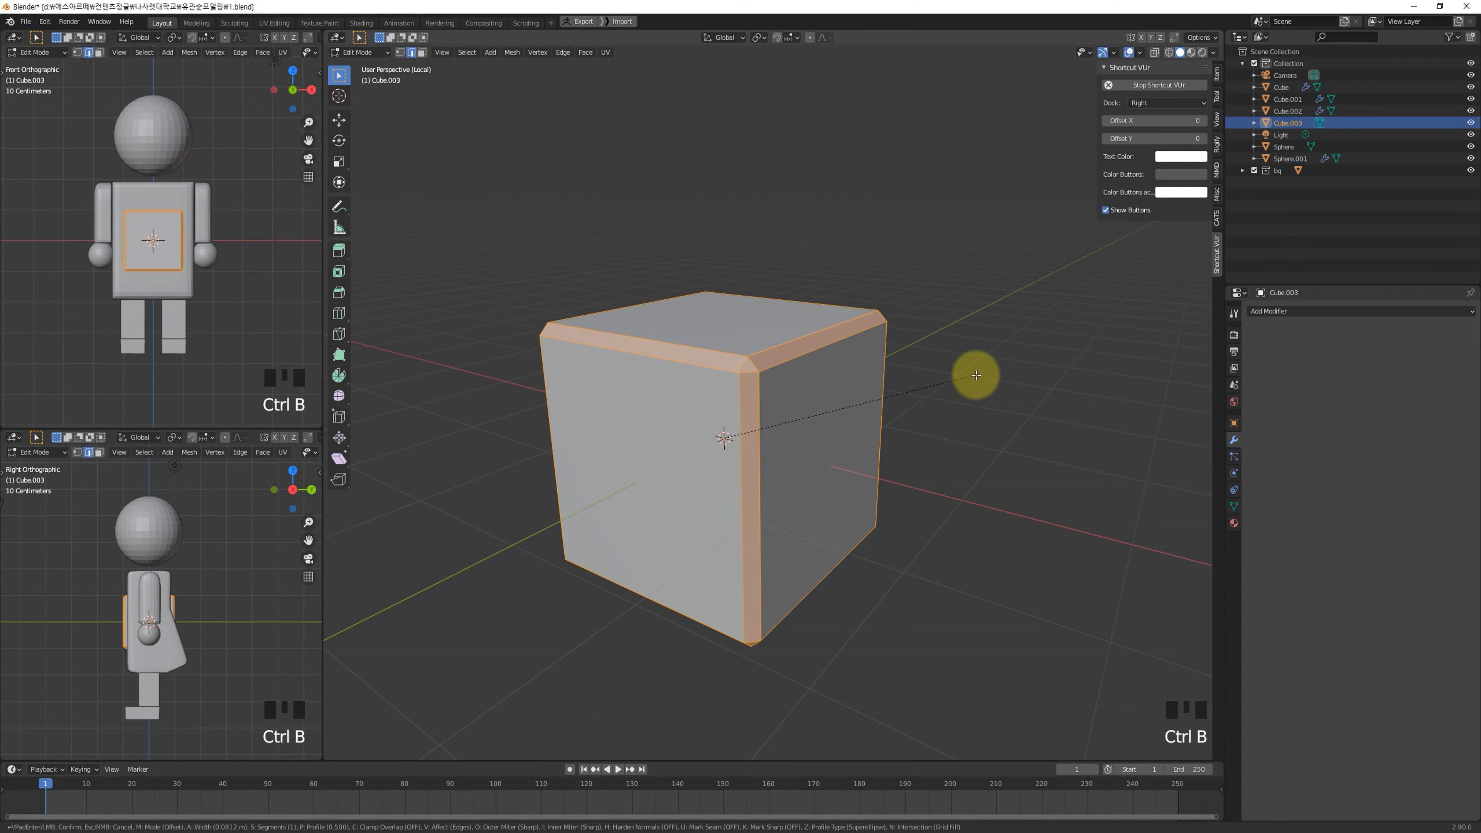
click(979, 375)
Step: Add a level 2 Subdivision modifier to the beveled cube and inspect its cage in Edit Mode
key(Tab)
middle_drag(979, 375, 836, 463)
scroll(889, 401, down, 2)
key(ctrl+2)
key(Tab)
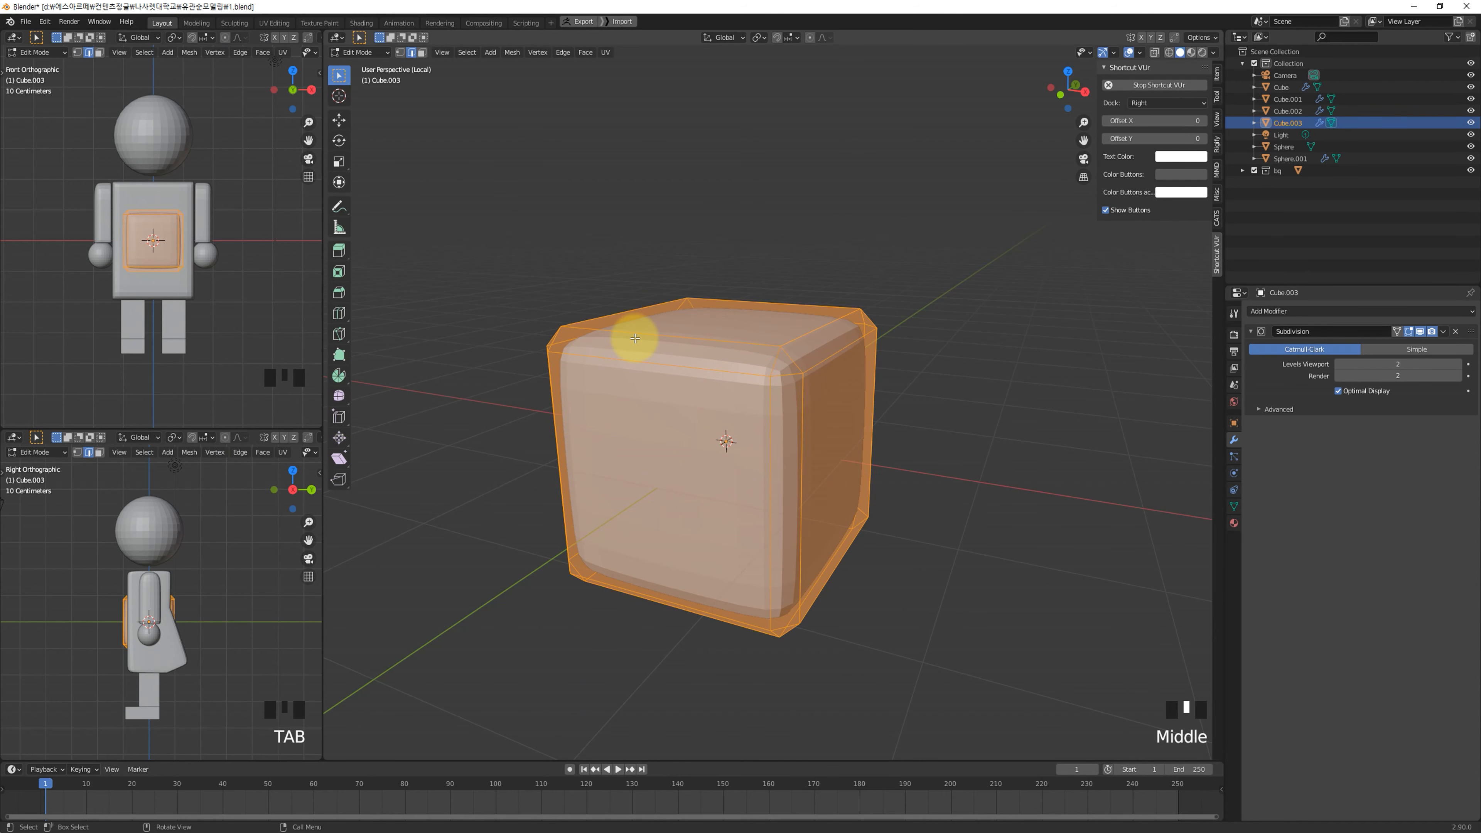
Step: Delete the demonstration cube, leave local view and select the torso
key(Tab)
scroll(635, 338, down, 2)
key(x)
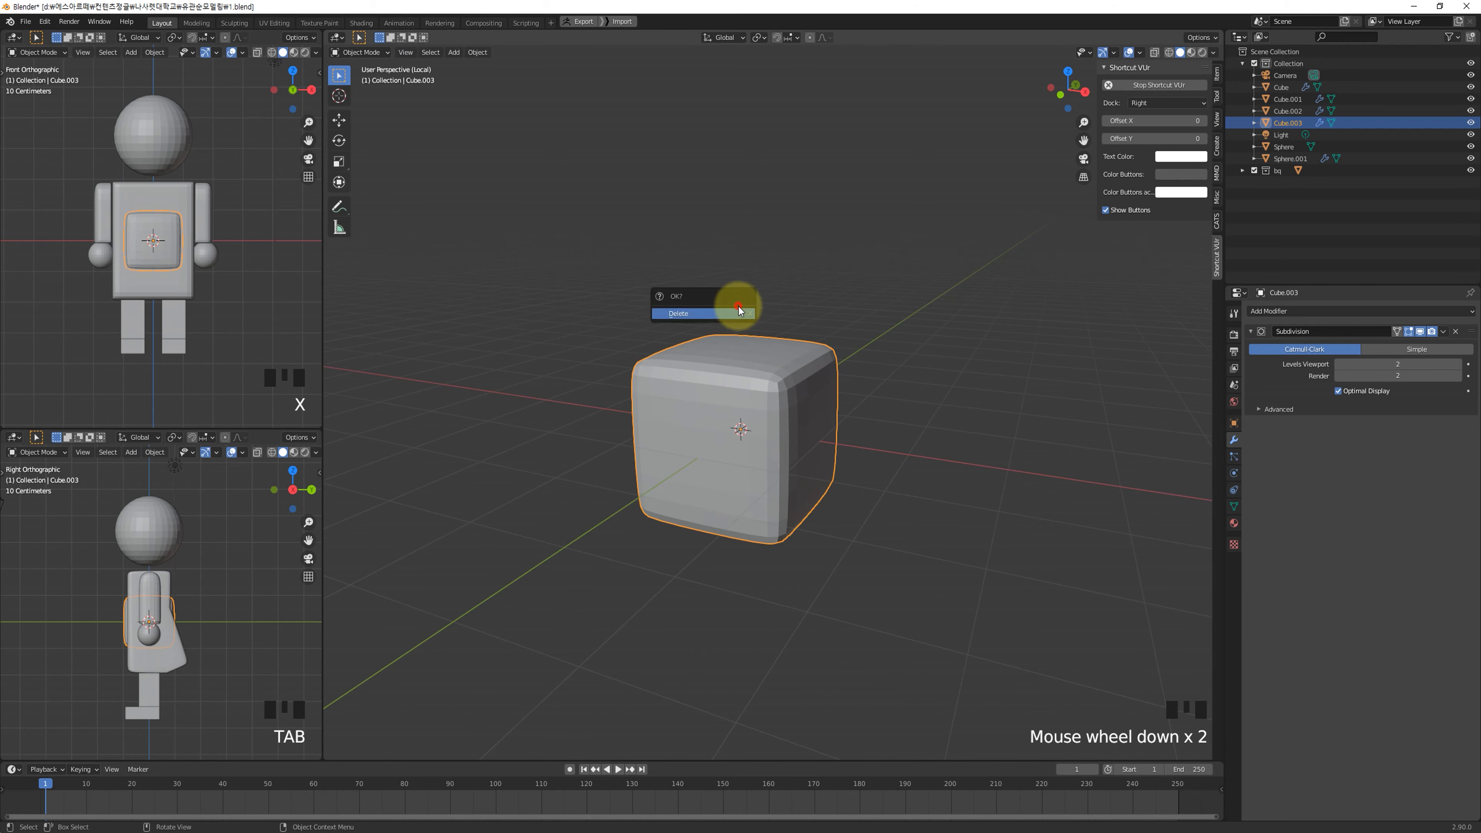
click(738, 309)
key(KP_Divide)
click(753, 364)
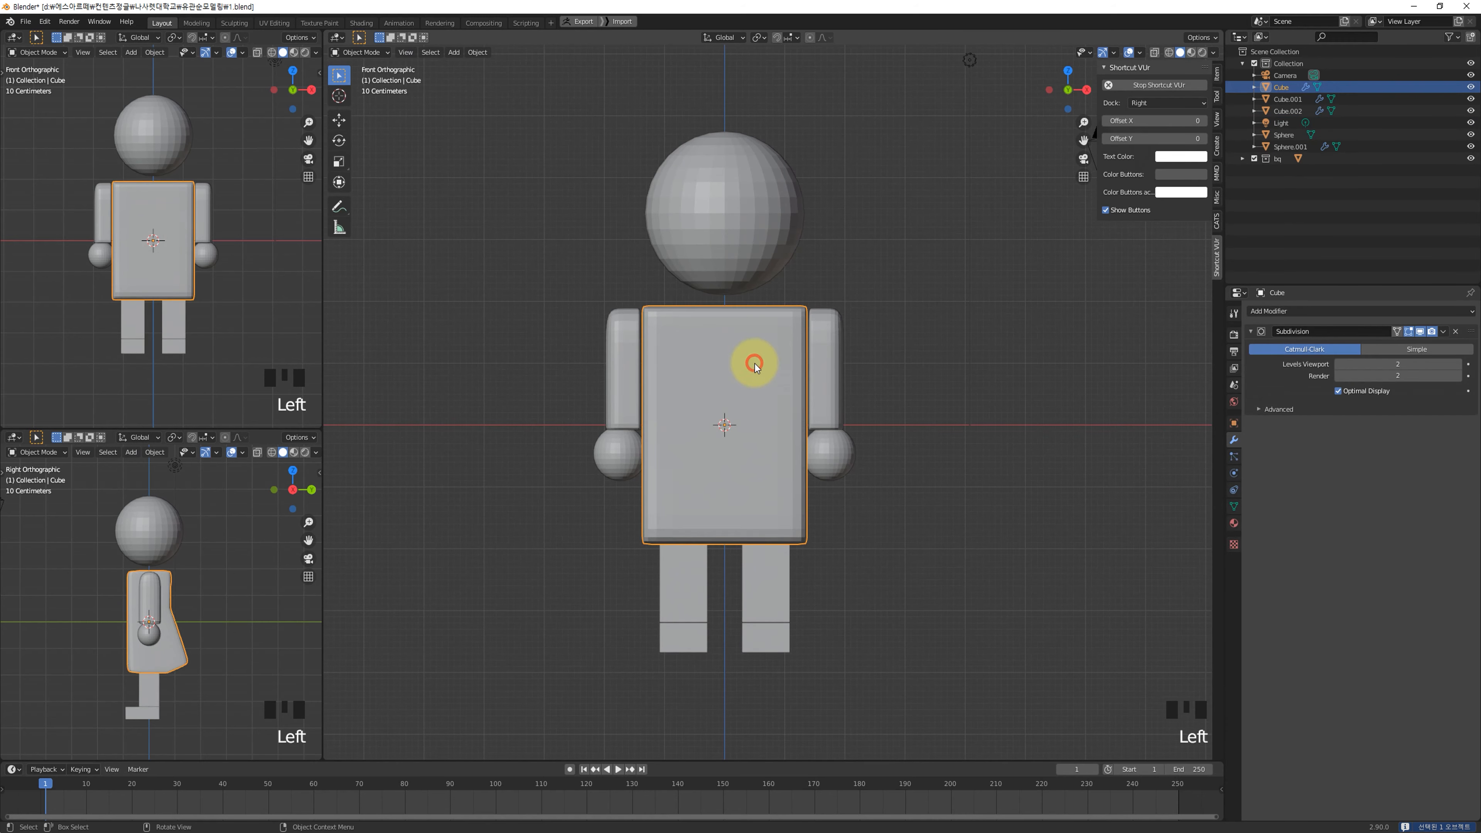
Step: Start editing the torso mesh in edge selection, viewed at an angle from the front
scroll(758, 362, up, 2)
middle_drag(766, 355, 812, 397)
key(Tab)
key(2)
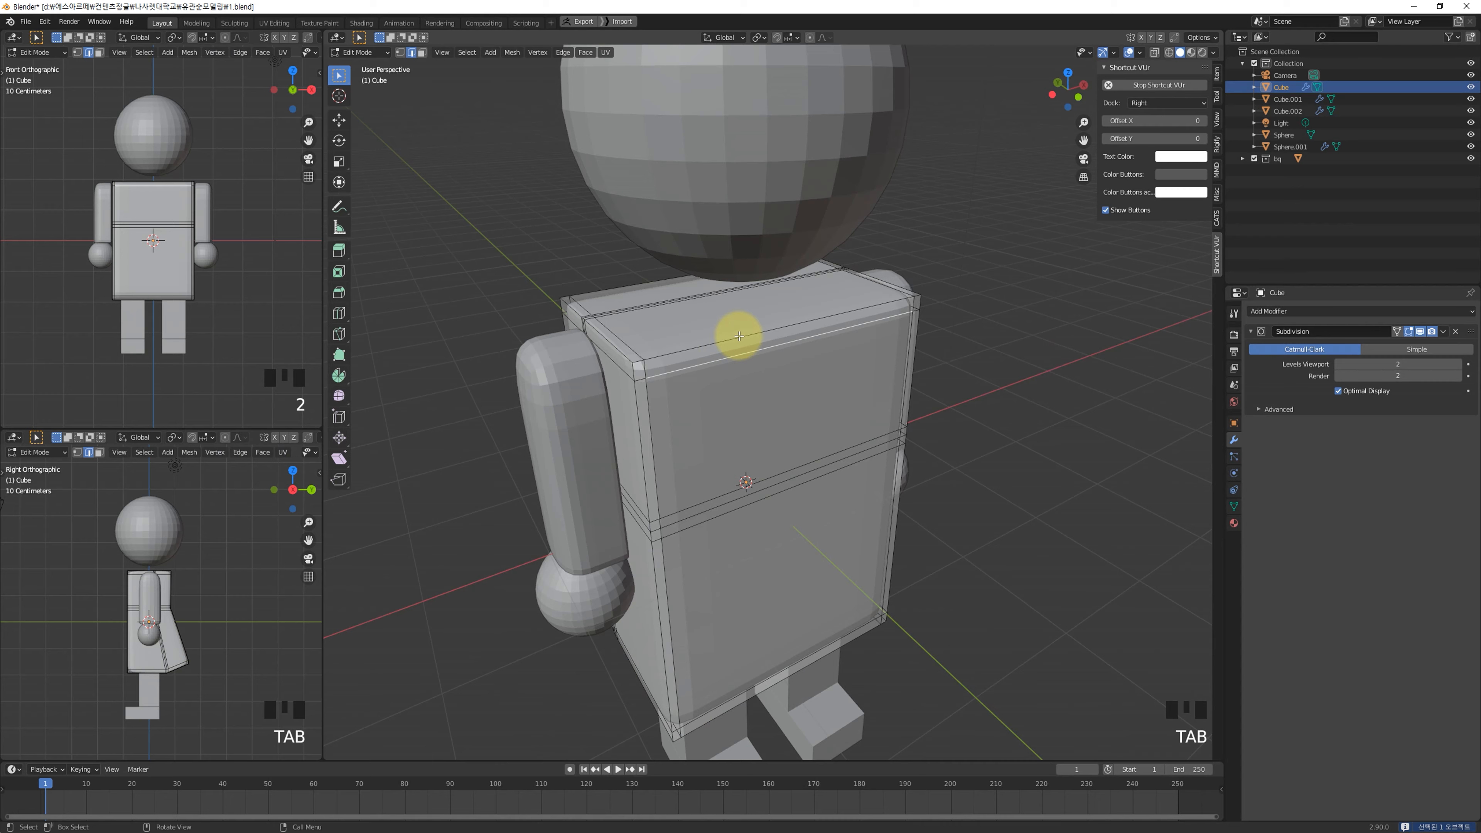
Step: Try a one-segment bevel on the torso's upper front edge, check it in Object Mode and undo it
scroll(738, 336, up, 2)
shift+middle_drag(726, 327, 693, 364)
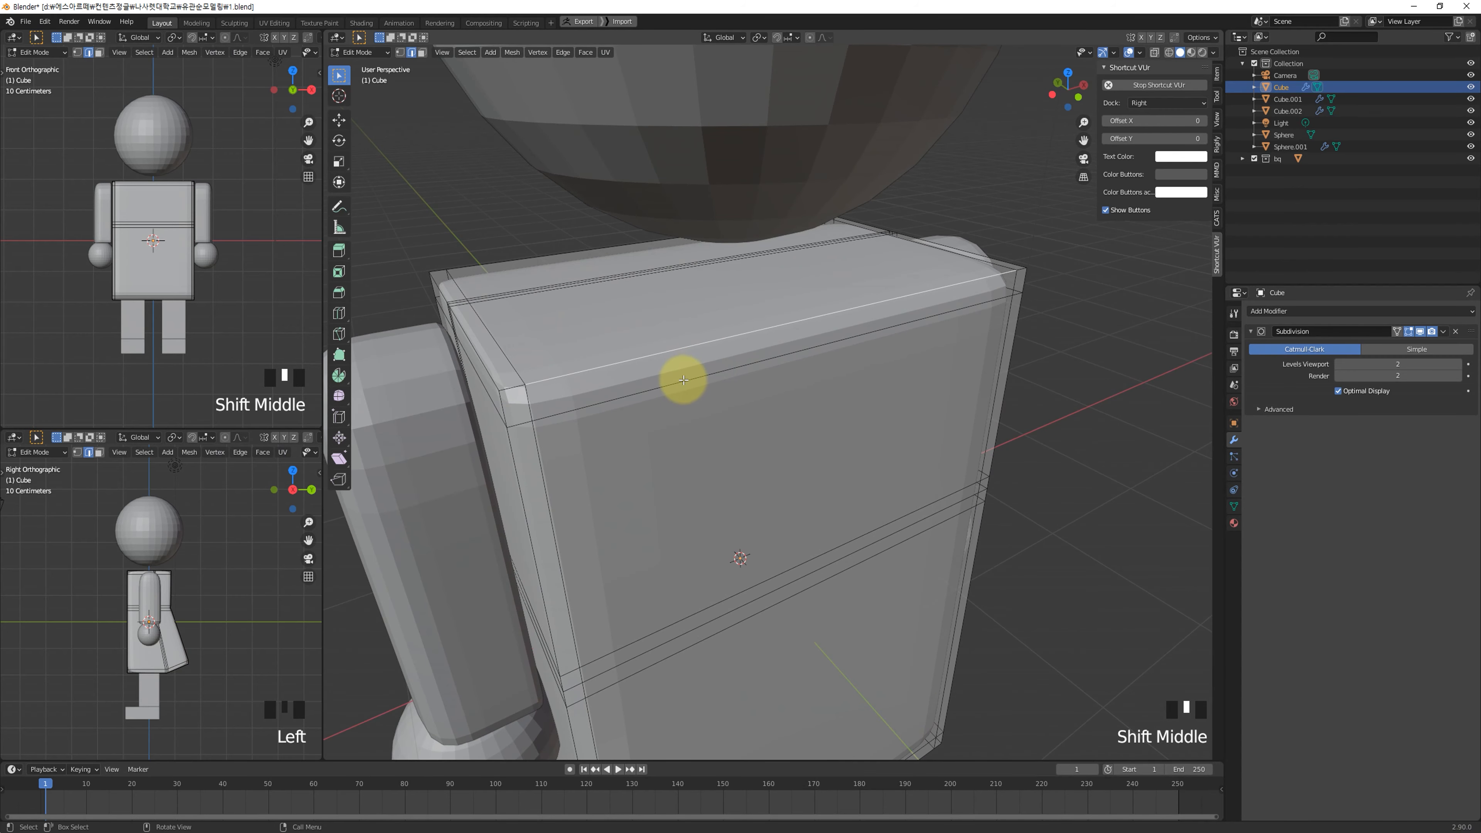
scroll(659, 396, down, 2)
triple_click(688, 382)
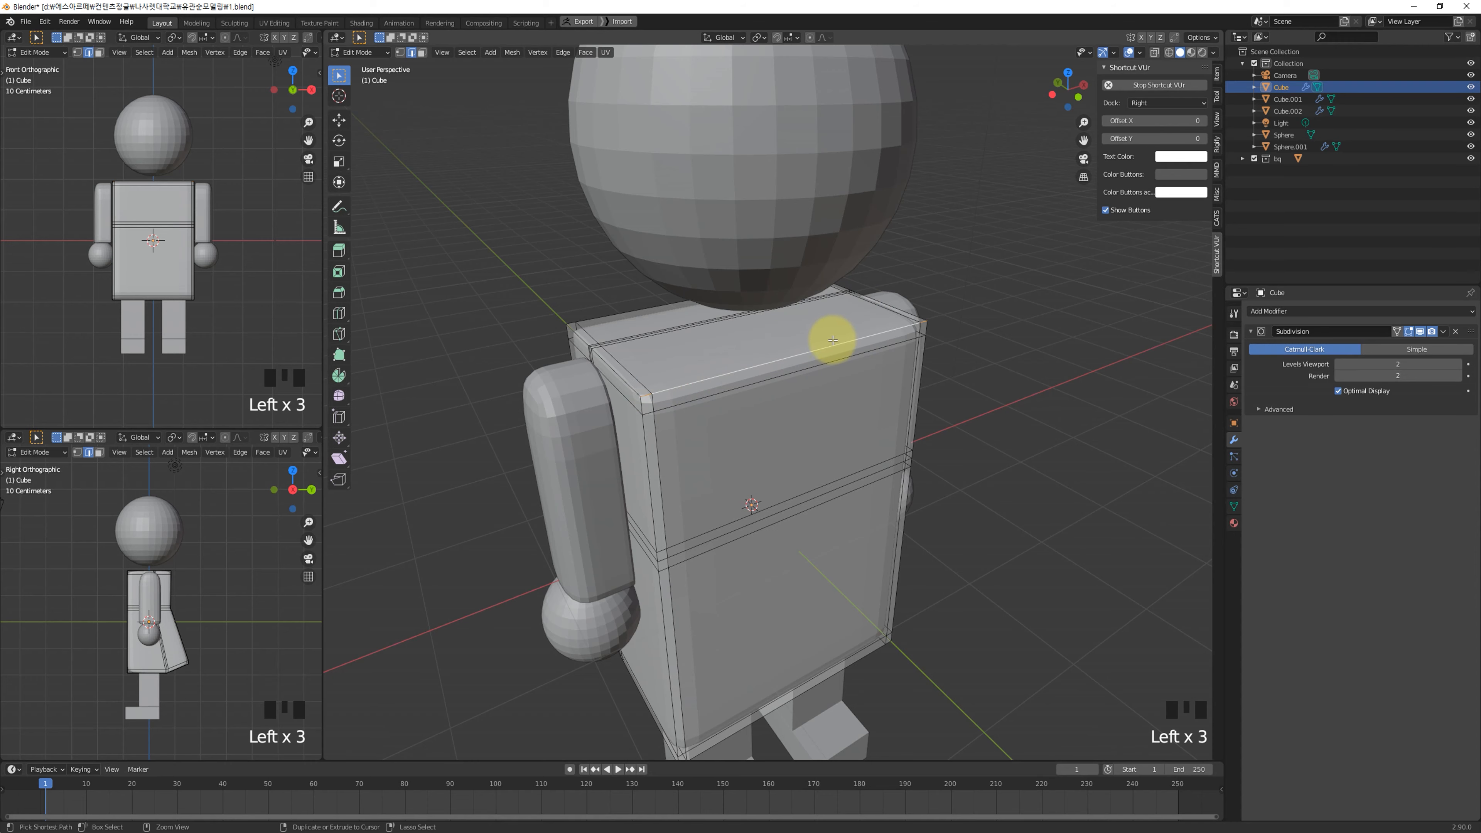
key(ctrl+b)
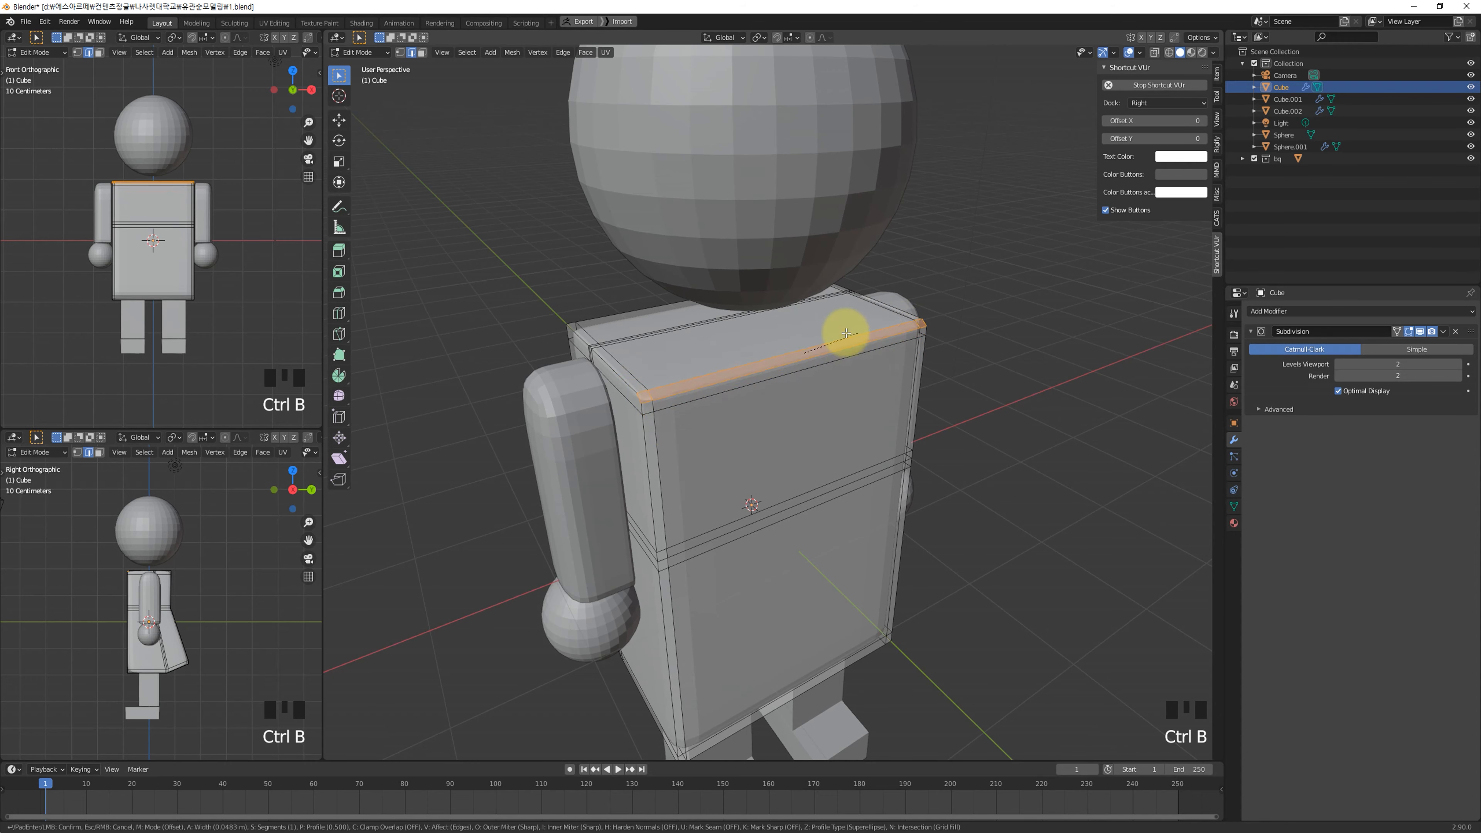
click(915, 329)
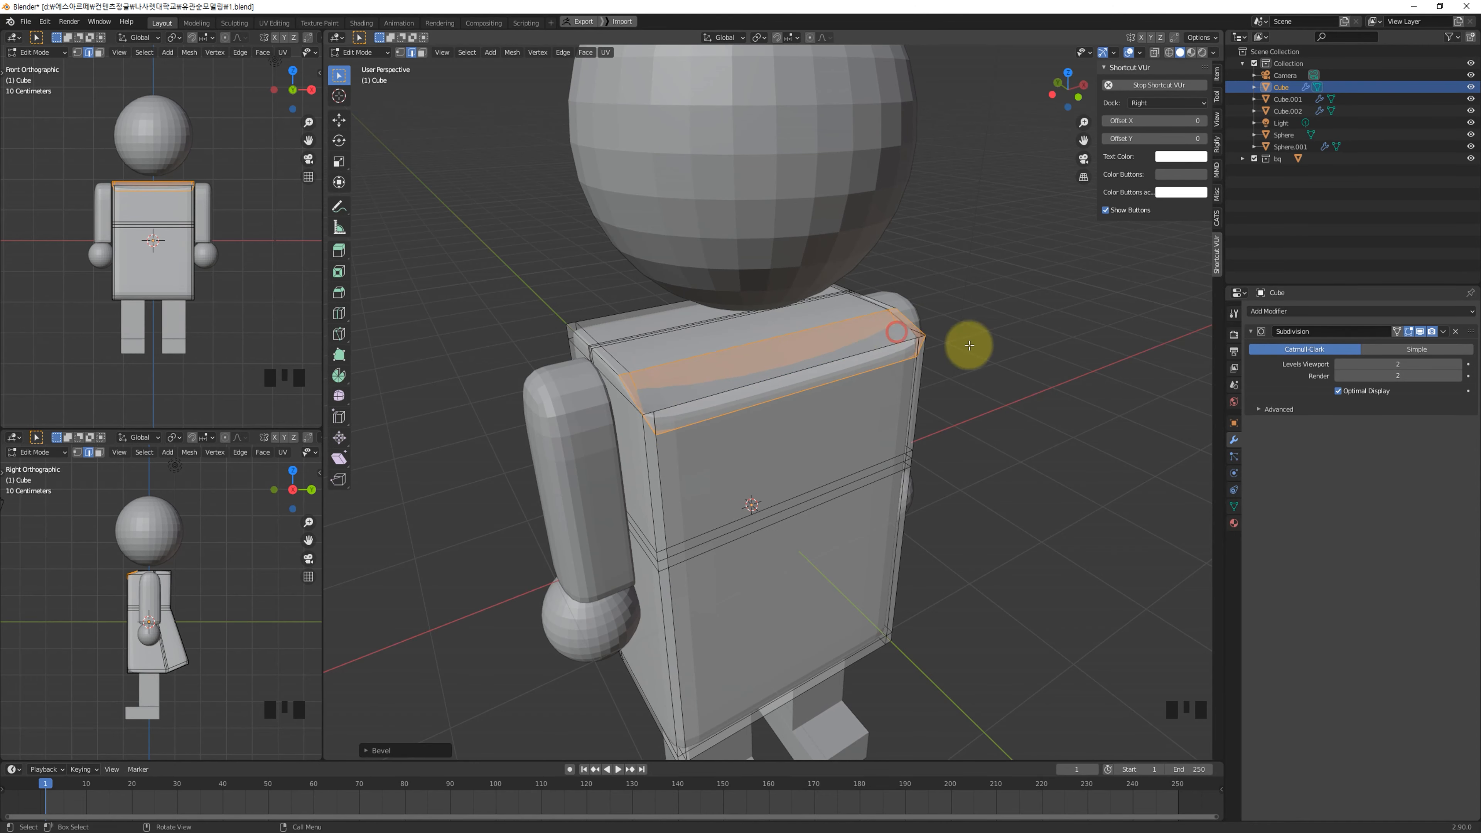
scroll(869, 349, up, 2)
key(Tab)
middle_drag(1015, 364, 1089, 359)
key(ctrl+z)
key(ctrl+z)
Step: Move the supporting edge loop just below the torso's top down along Z towards the middle loops
triple_click(925, 333)
key(g)
key(z)
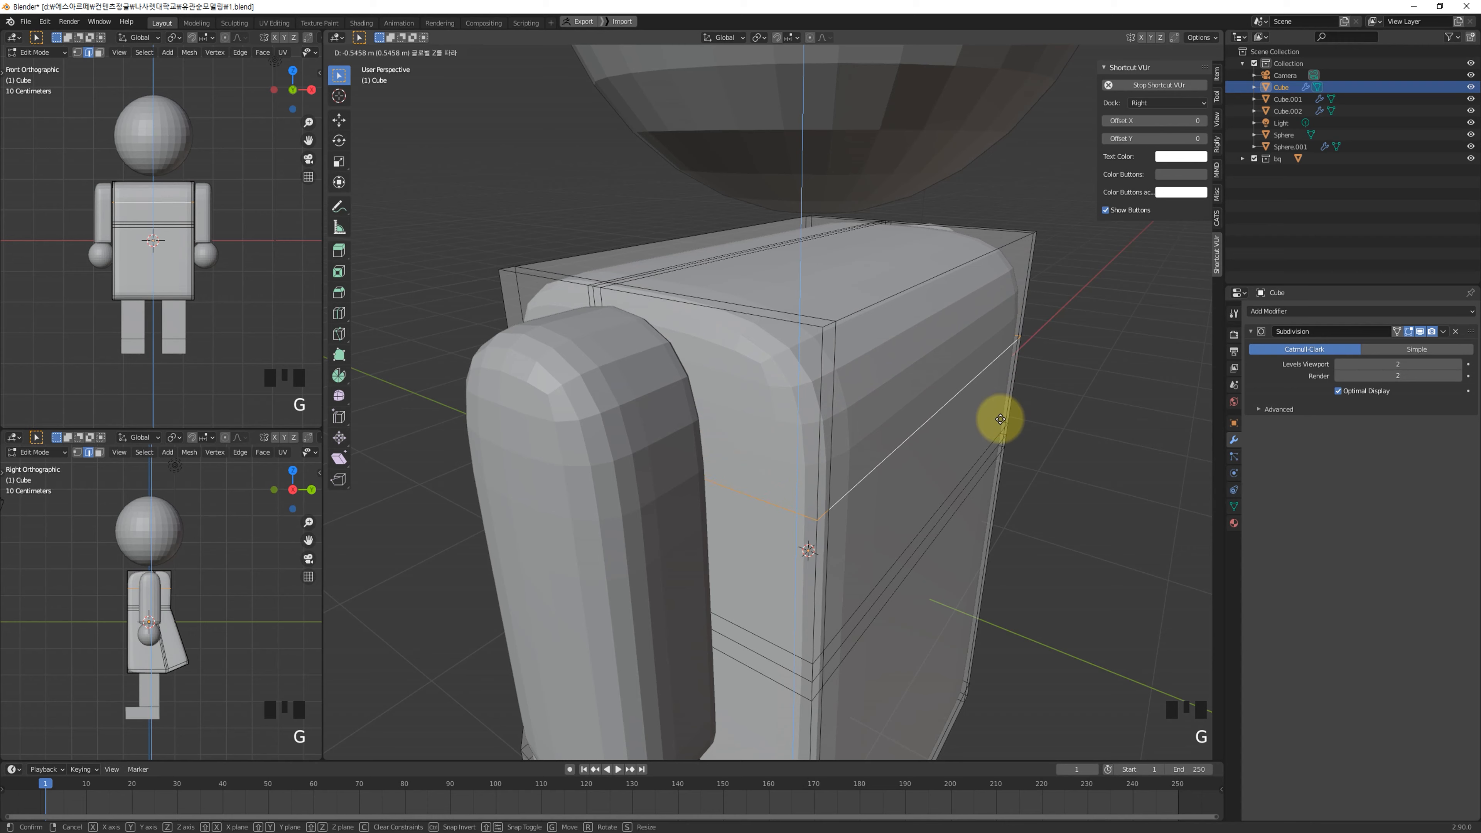
click(997, 440)
middle_drag(997, 440, 860, 364)
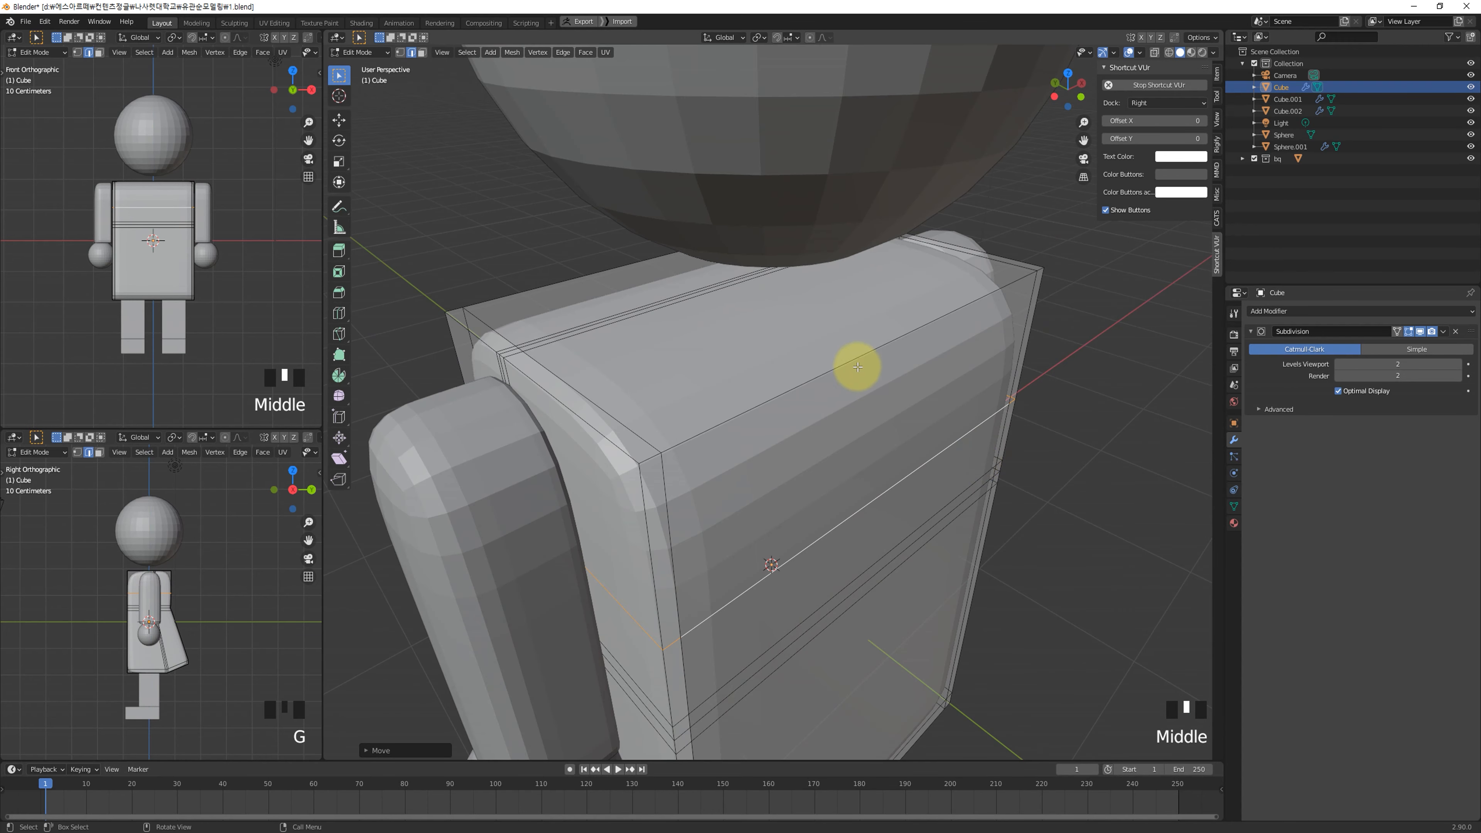
Step: Try a bevel on only the middle segment of the torso's upper front edge and undo it
click(855, 366)
click(935, 423)
click(849, 348)
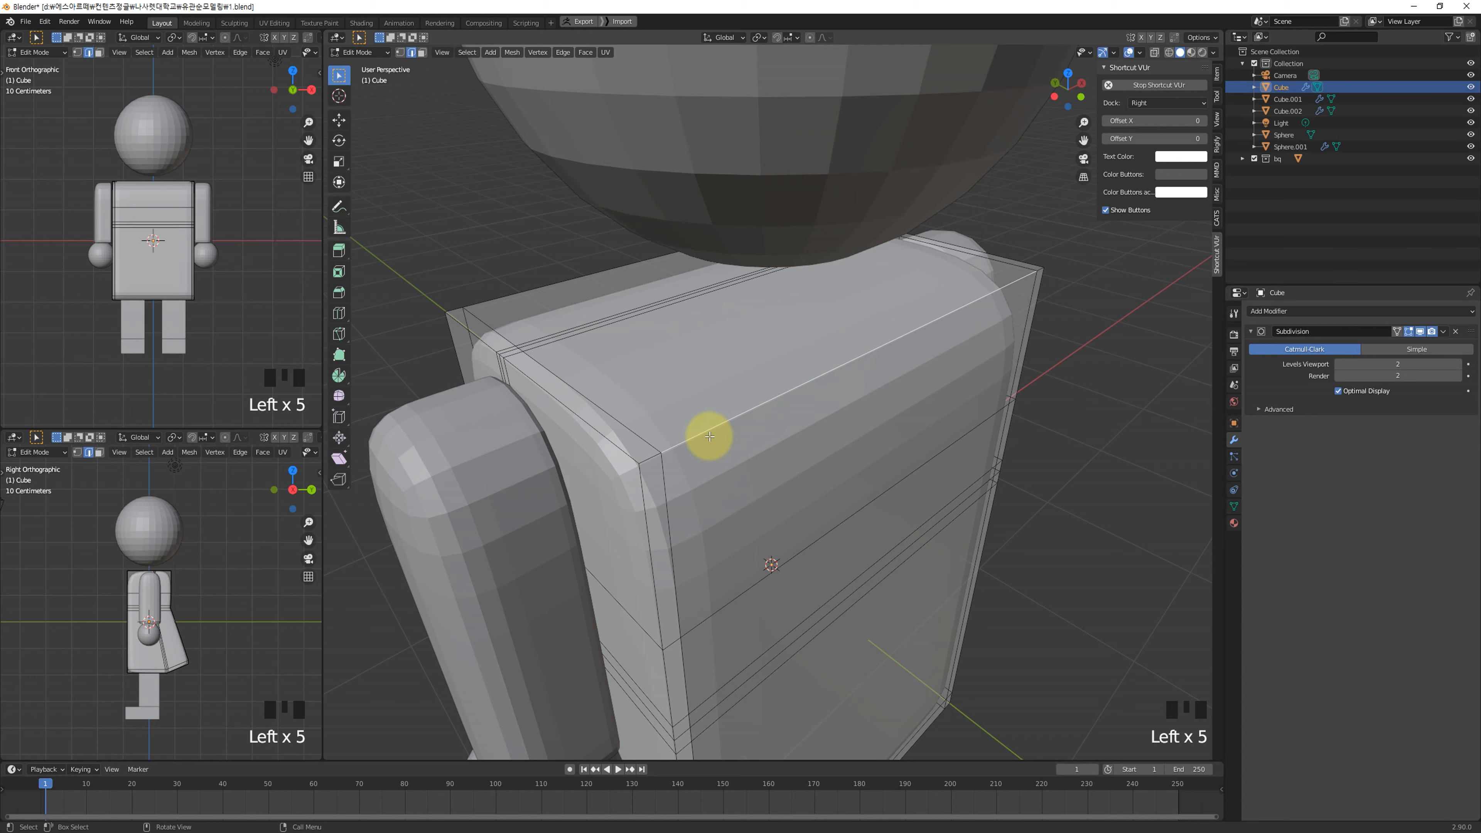
scroll(871, 429, down, 2)
scroll(867, 367, up, 2)
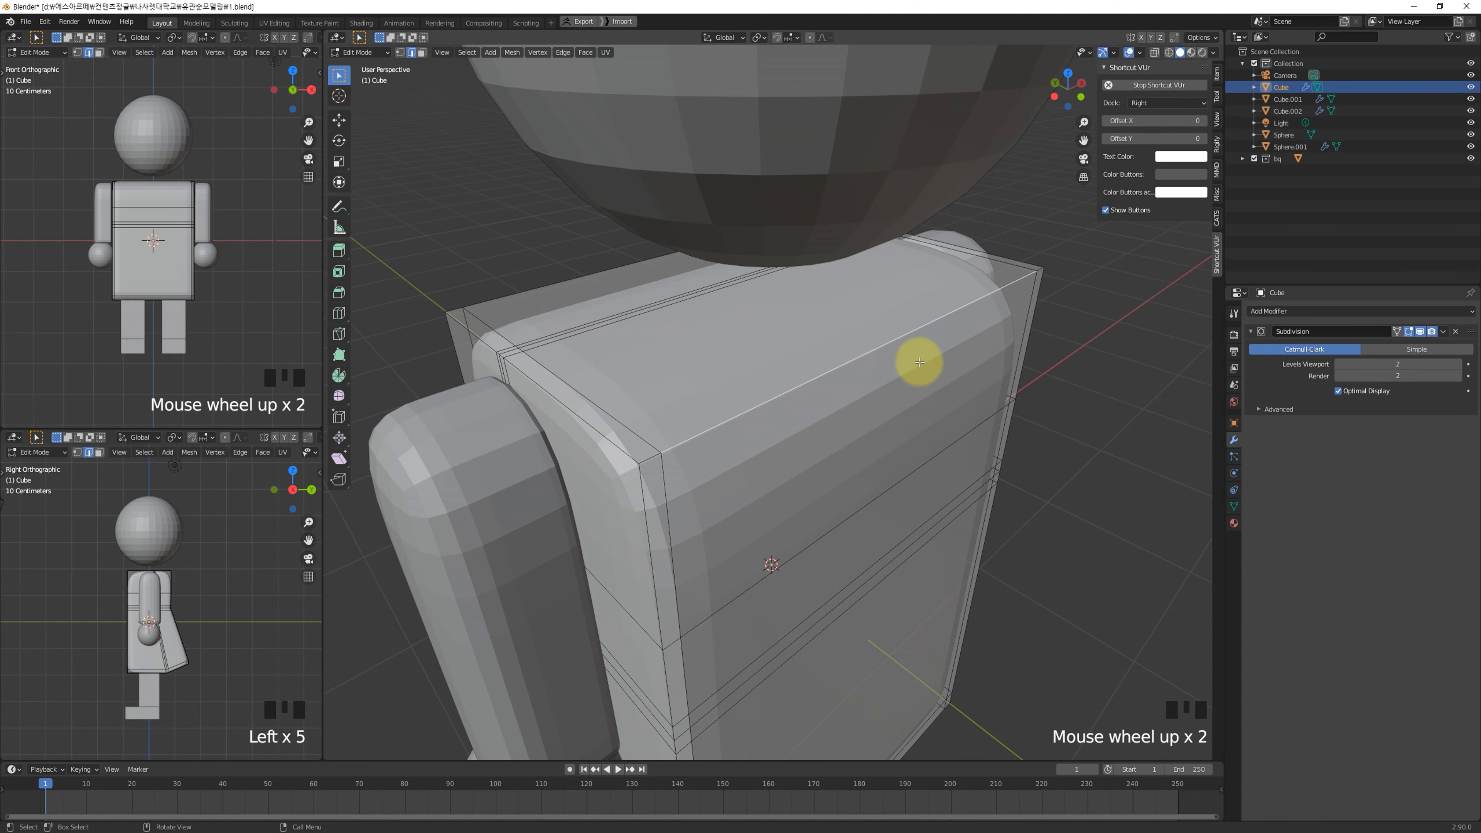
key(ctrl+b)
click(1026, 327)
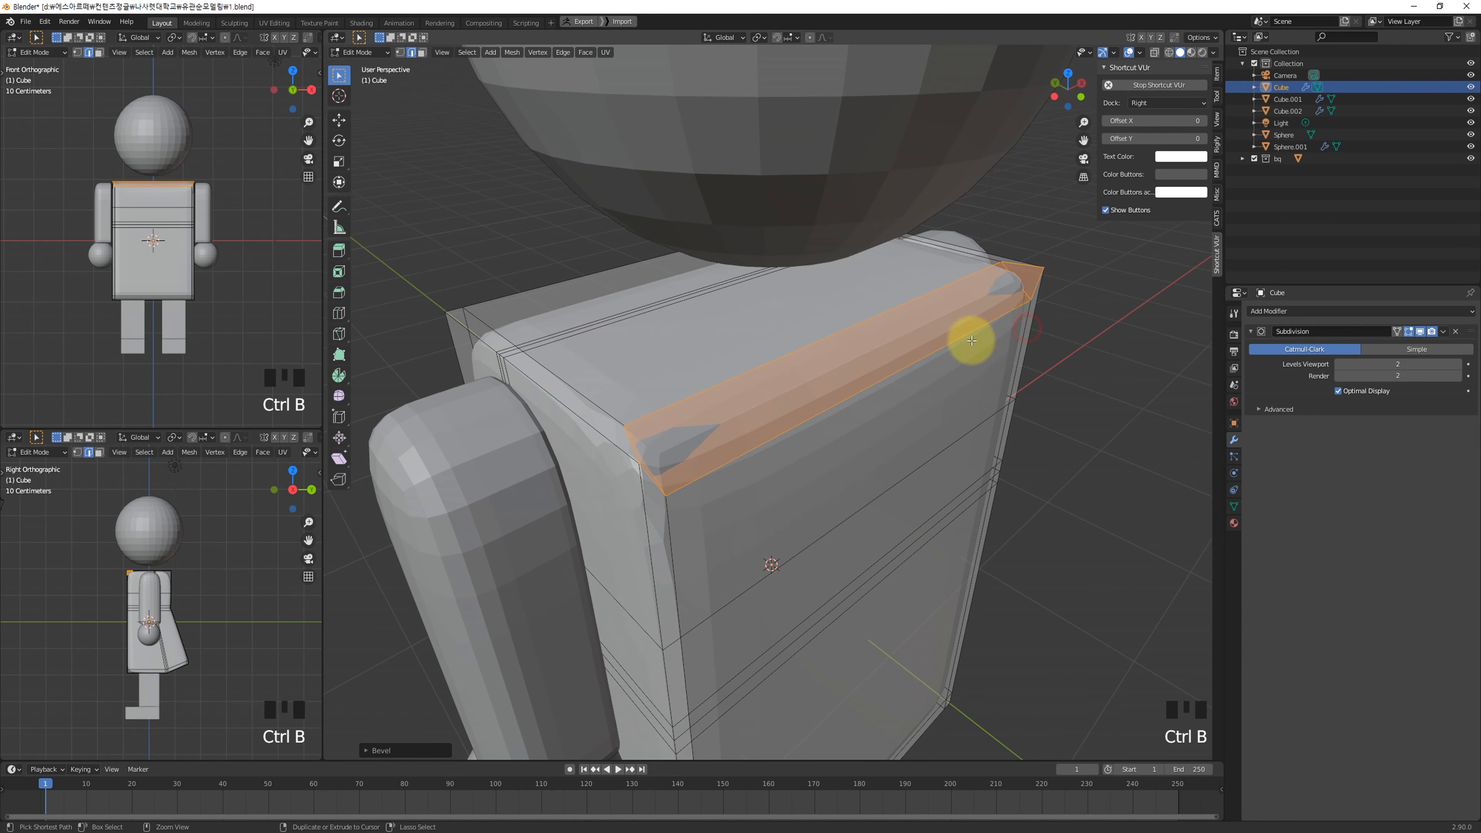
key(ctrl+z)
Step: Select the segments of the torso's upper front edge individually and clear the selection
scroll(783, 440, down, 3)
scroll(770, 442, up, 1)
shift+middle_drag(764, 444, 750, 436)
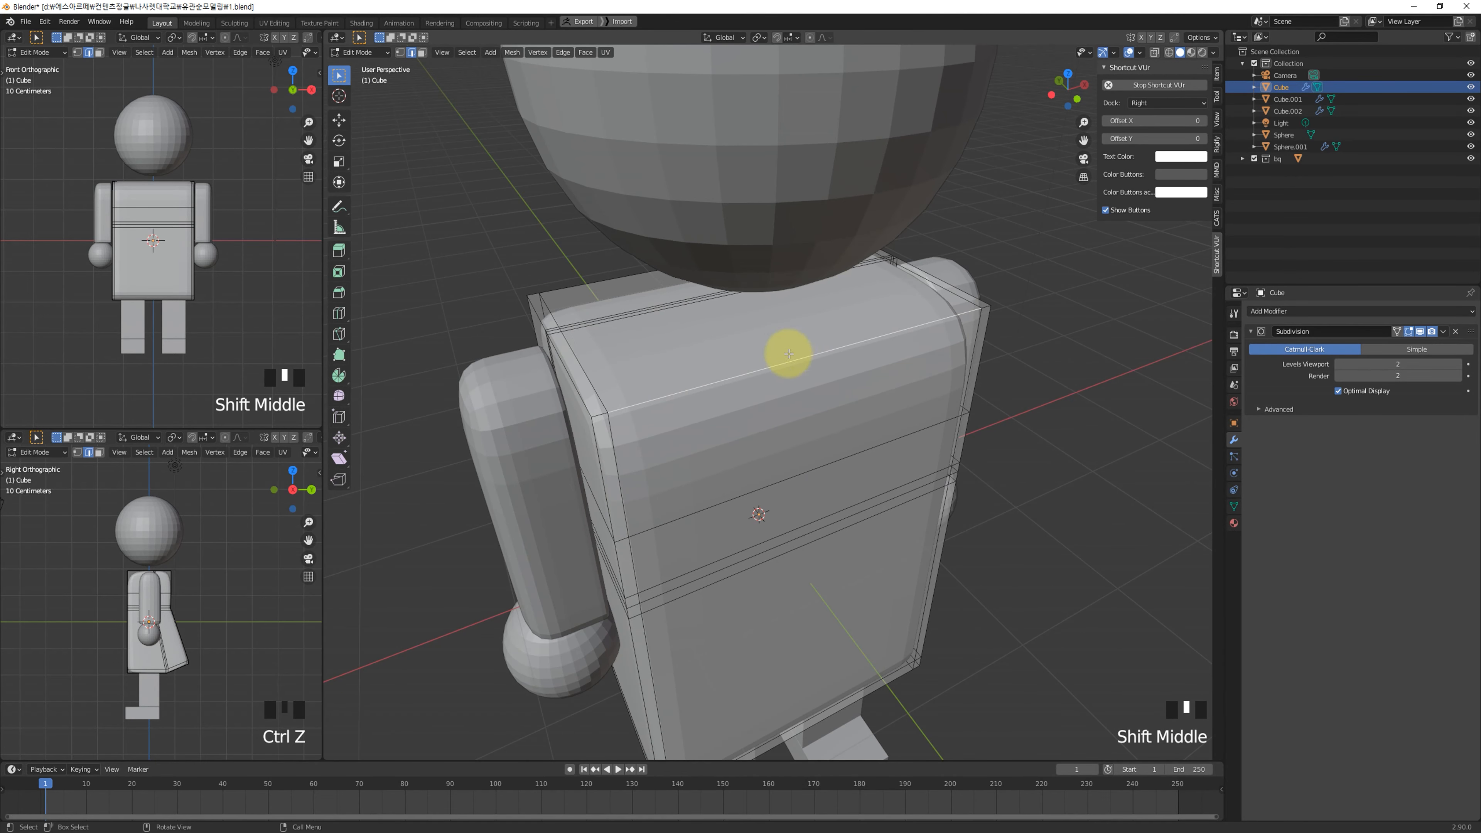
scroll(594, 371, up, 2)
scroll(595, 371, down, 1)
middle_drag(516, 422, 647, 397)
scroll(653, 379, up, 2)
scroll(647, 397, down, 2)
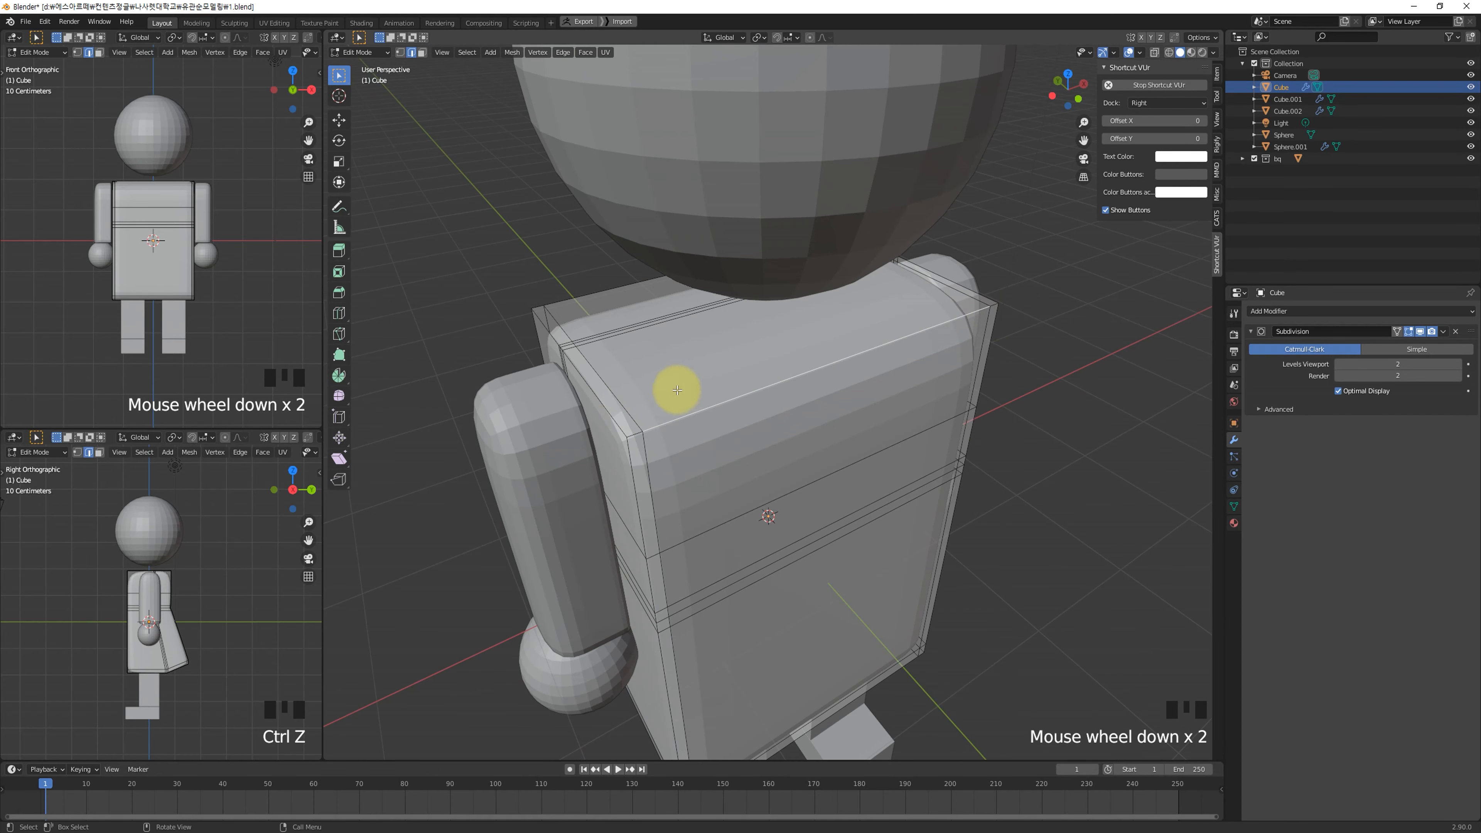
click(727, 398)
shift+click(814, 360)
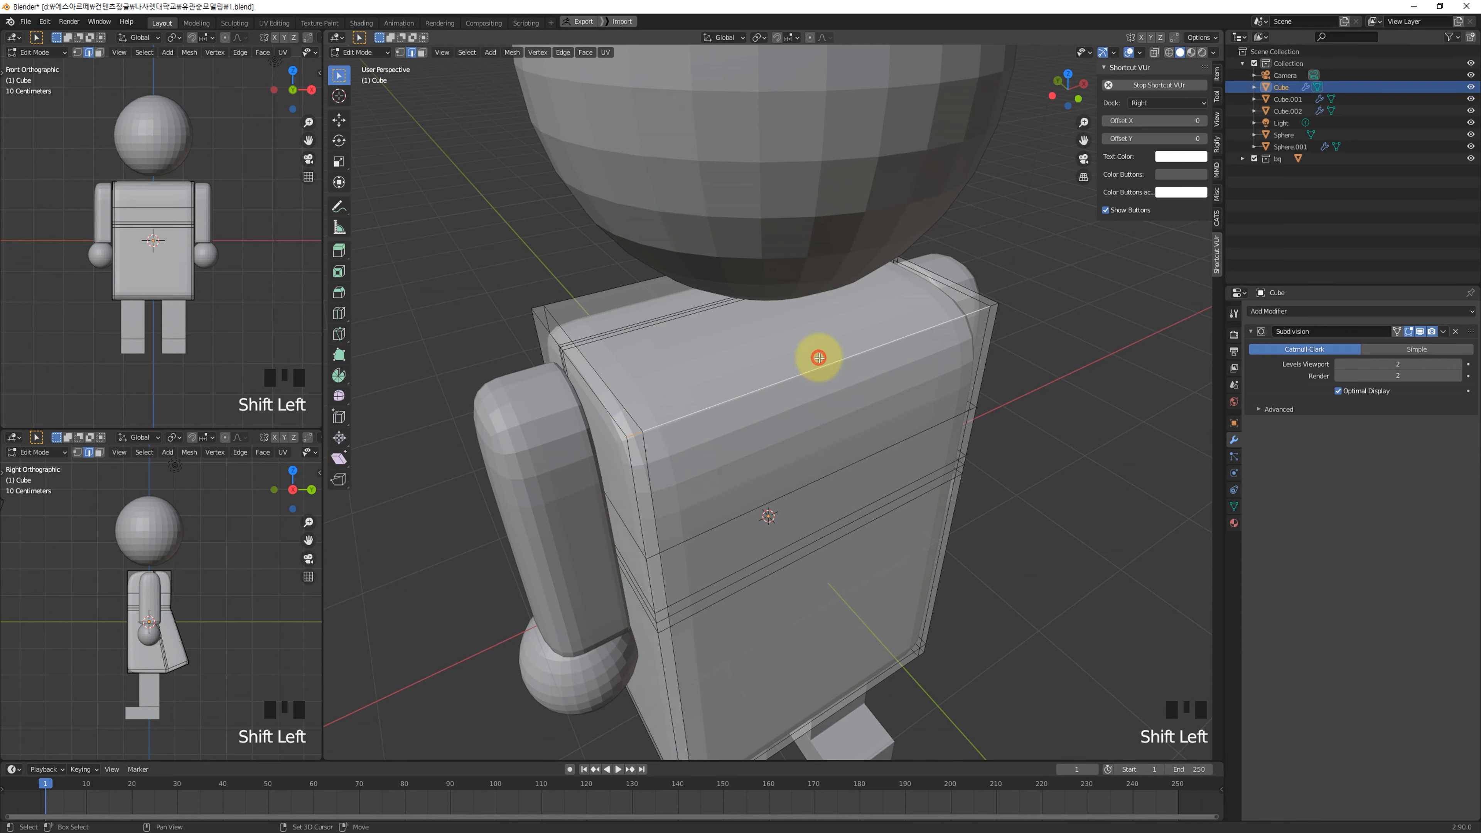
shift+click(991, 306)
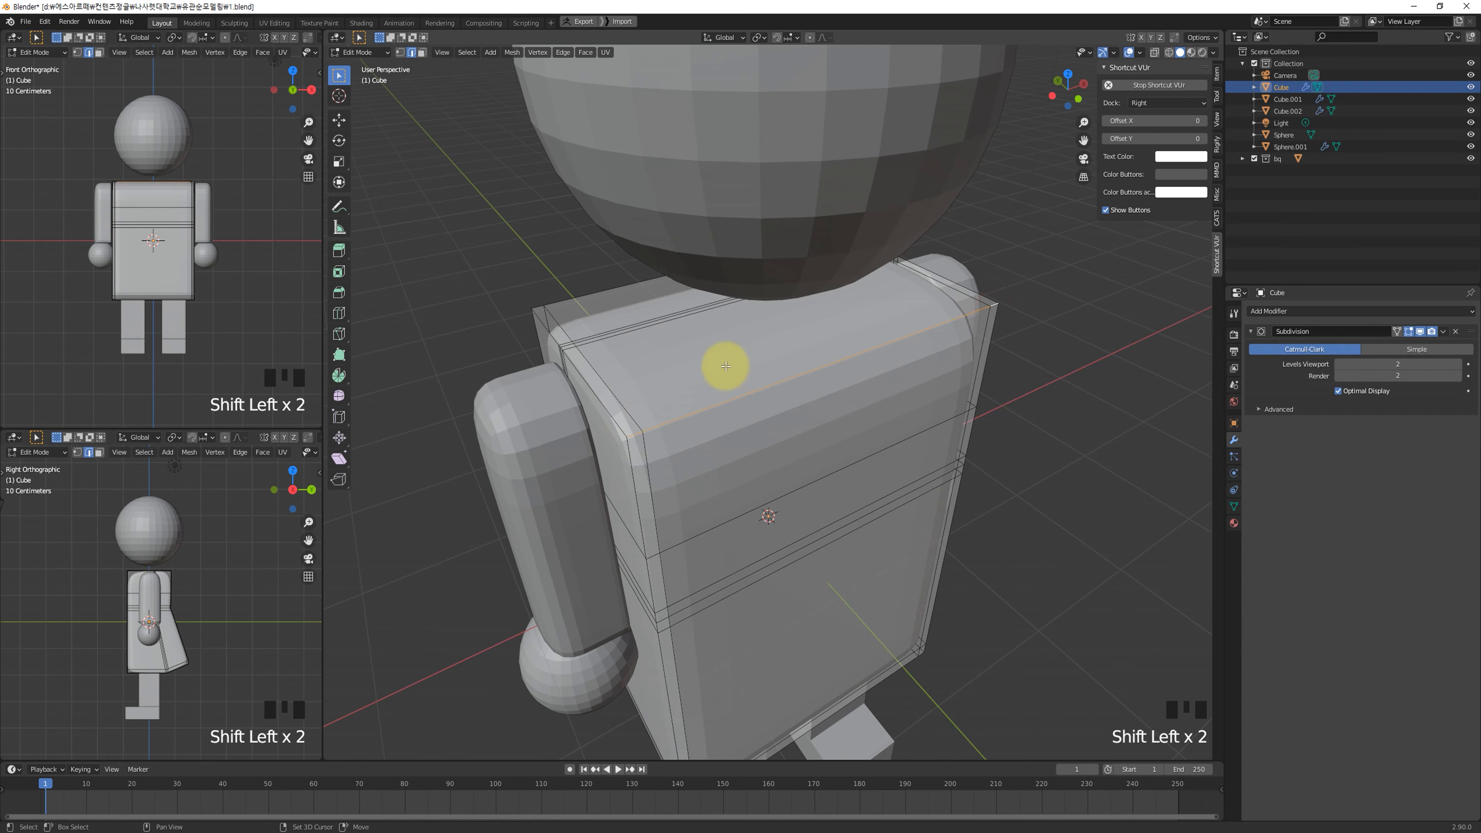
click(1073, 325)
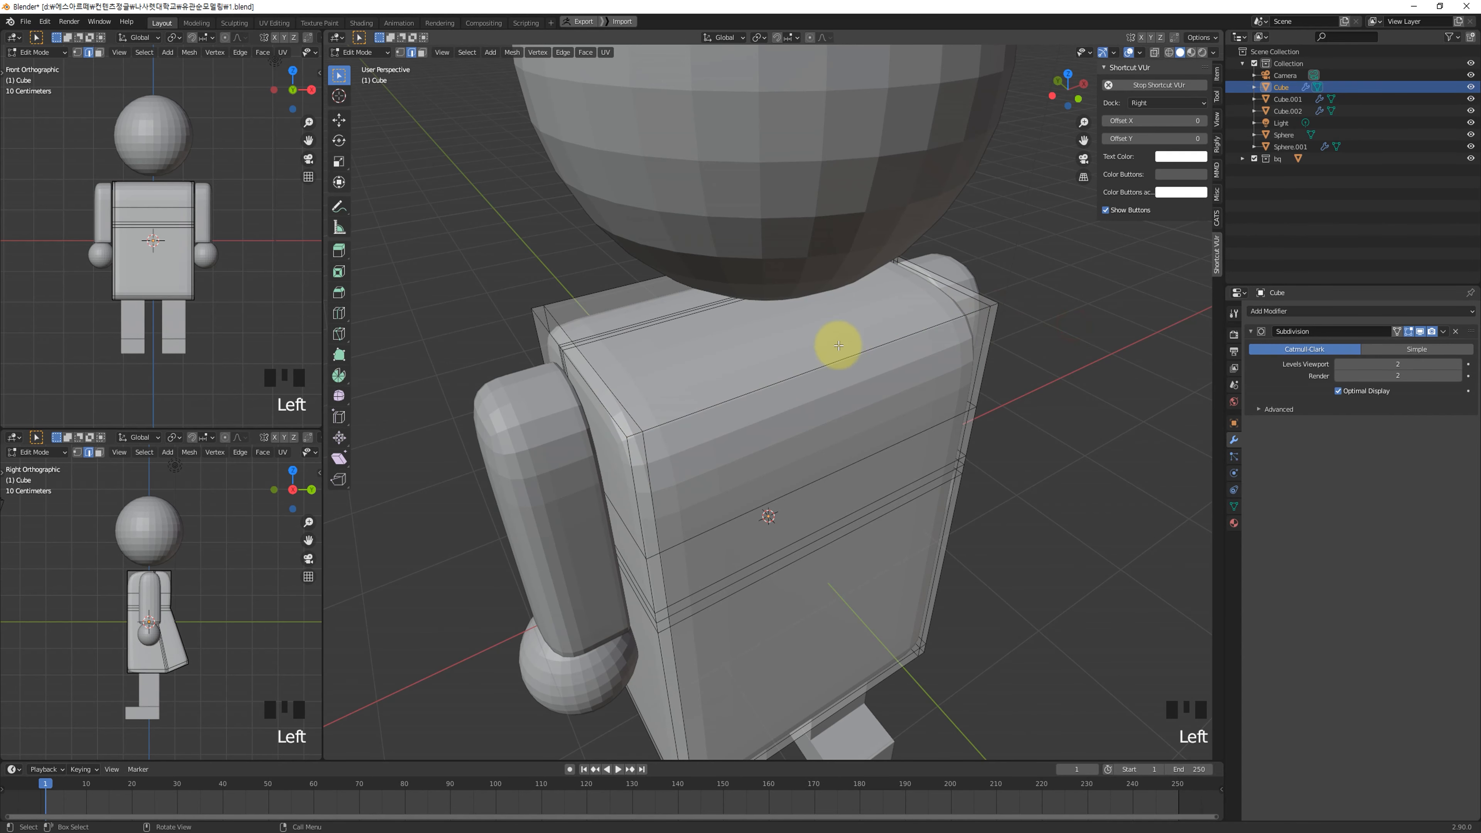
Step: Select the whole edge run along the torso's upper front and bevel it with one segment, about 0.23 m wide
triple_click(788, 381)
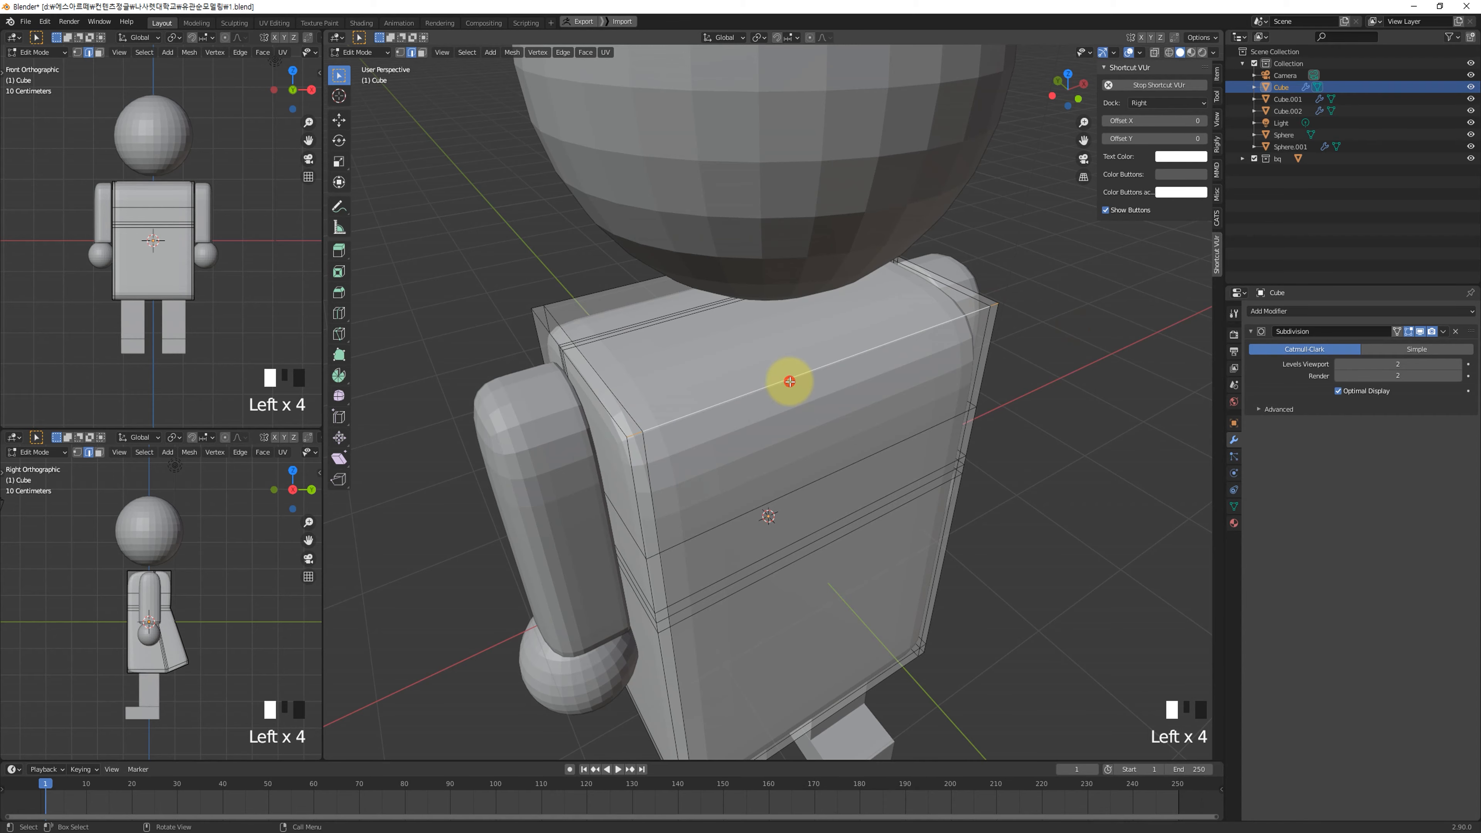
middle_drag(720, 423, 756, 418)
scroll(767, 410, up, 2)
scroll(781, 405, down, 3)
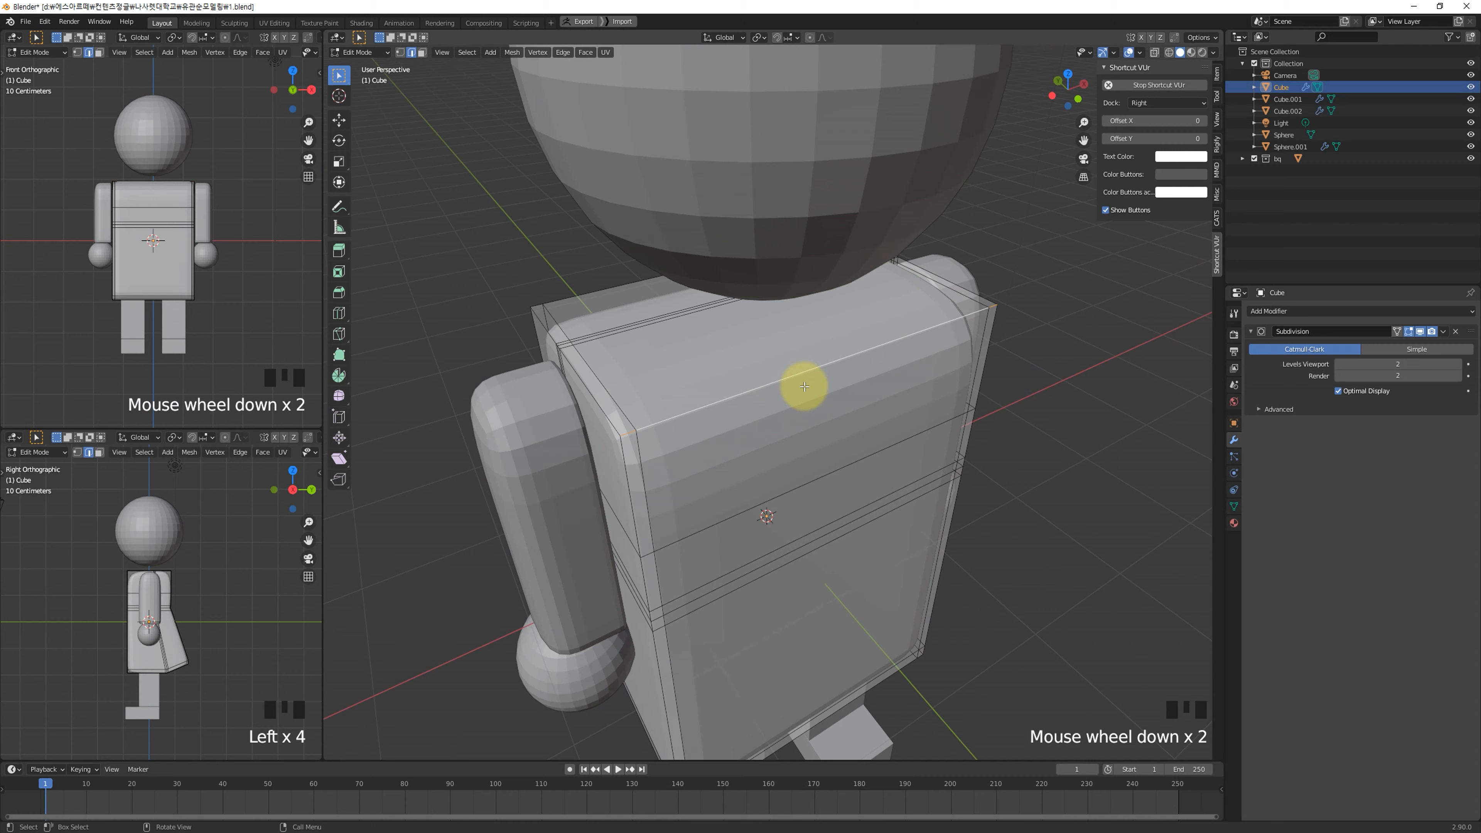
scroll(957, 380, up, 1)
scroll(957, 380, up, 1)
scroll(961, 376, down, 1)
key(ctrl+b)
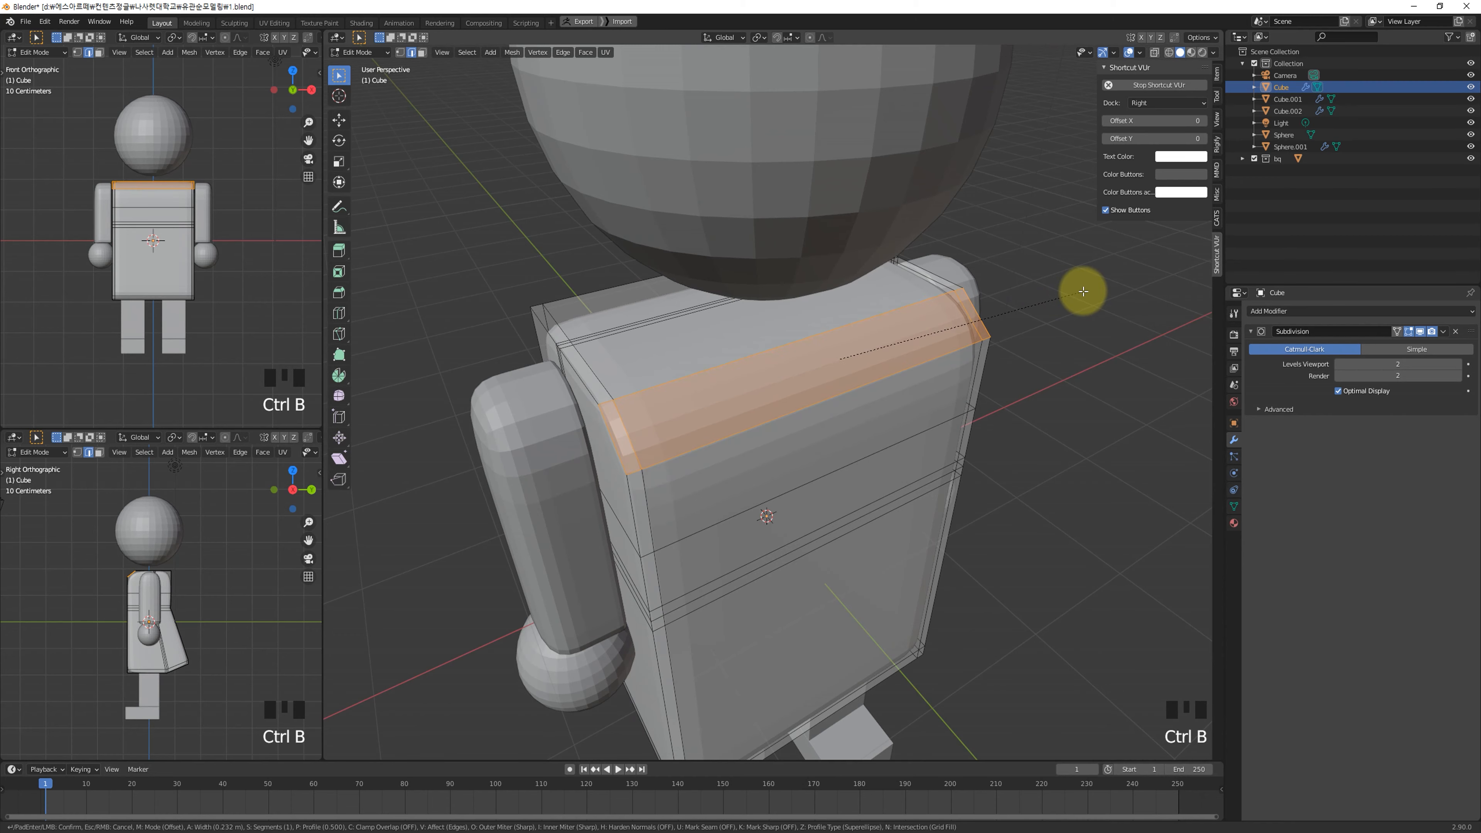
click(1087, 291)
Step: Return to Object Mode and examine the beveled upper front of the torso from several angles
middle_drag(1088, 291, 1427, 369)
key(Tab)
key(Tab)
scroll(869, 374, up, 2)
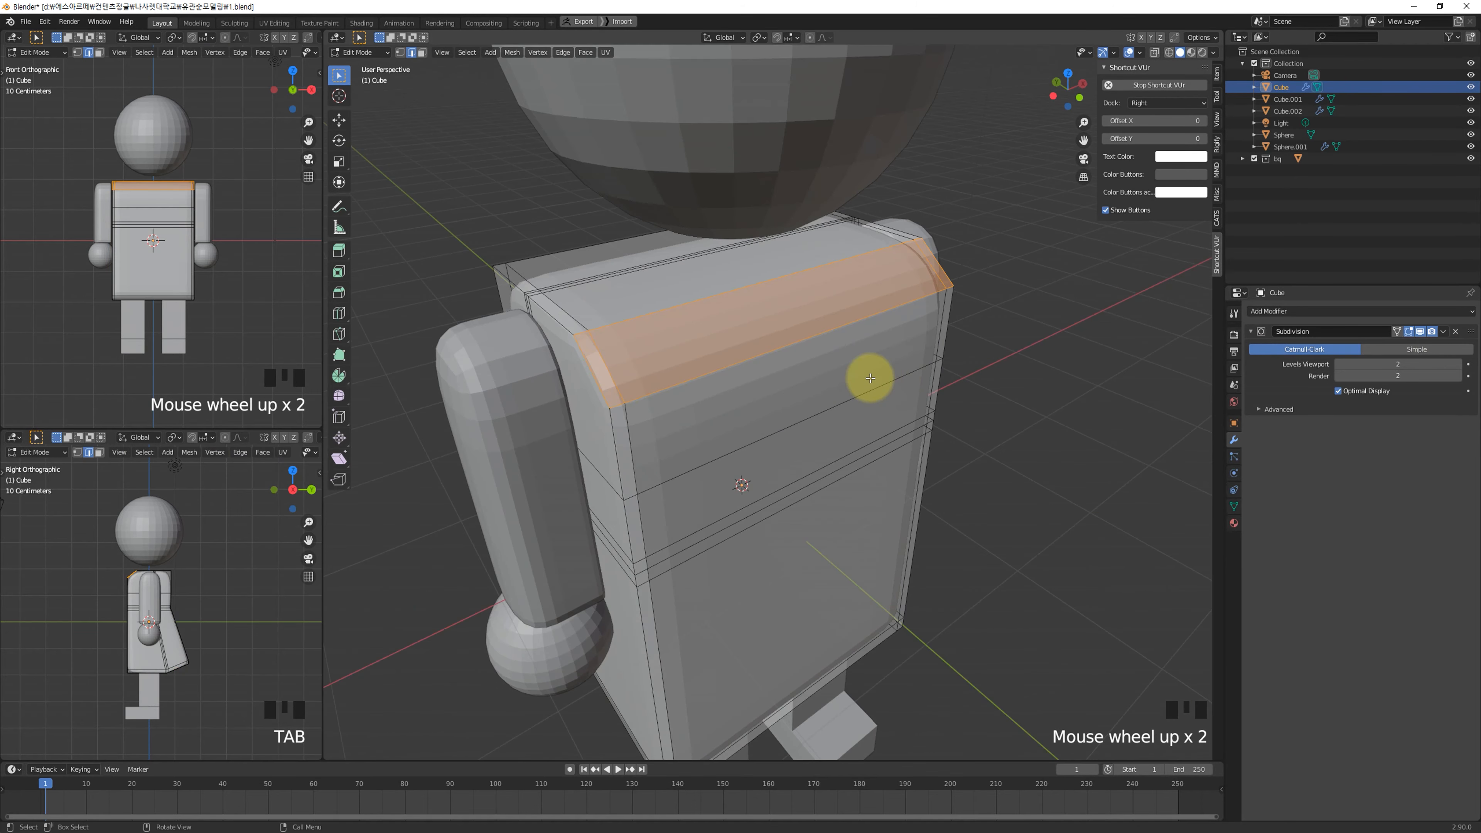
shift+middle_drag(794, 354, 813, 387)
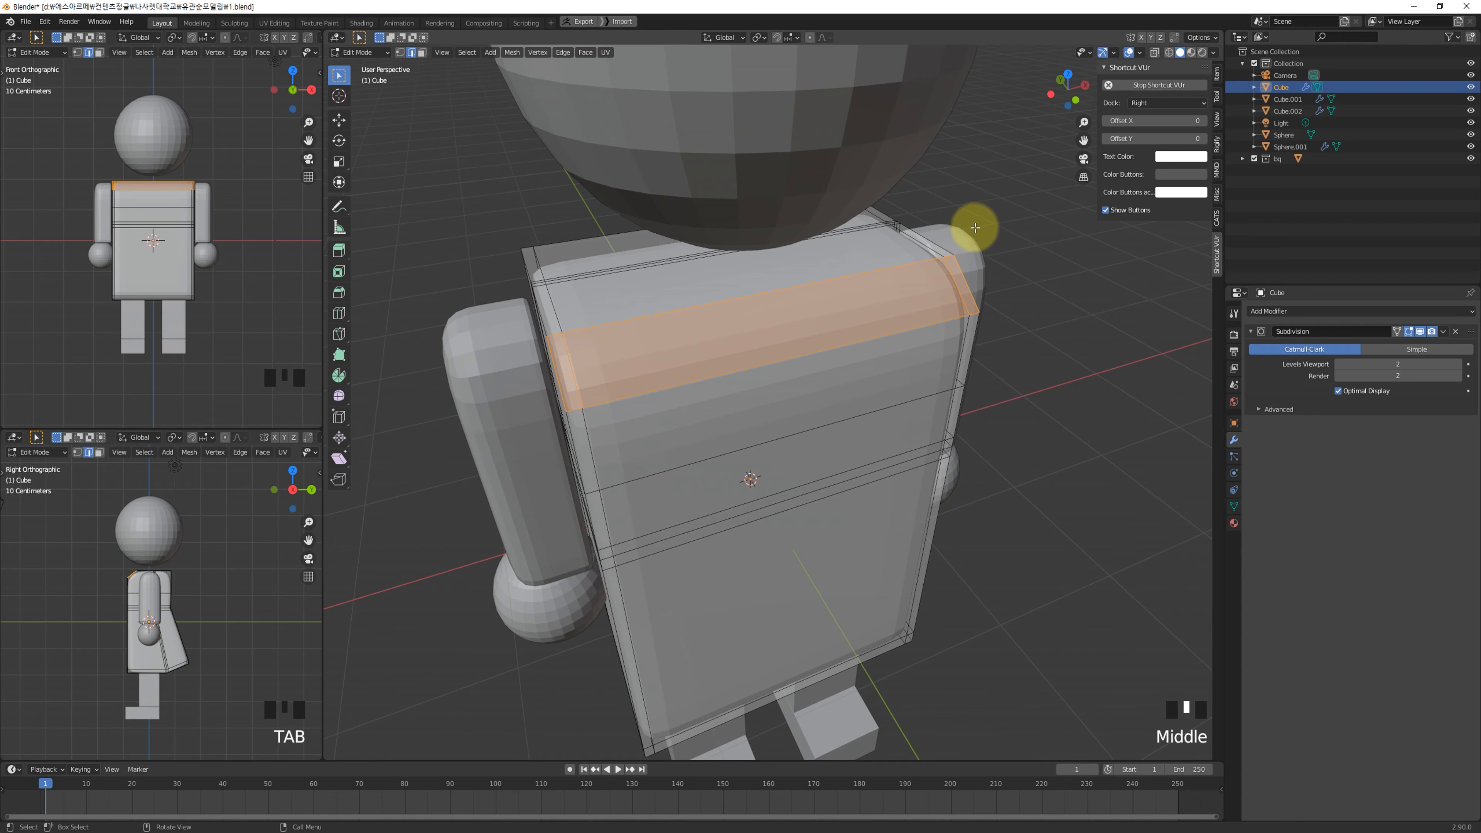
click(1103, 383)
key(Tab)
middle_drag(955, 373, 883, 381)
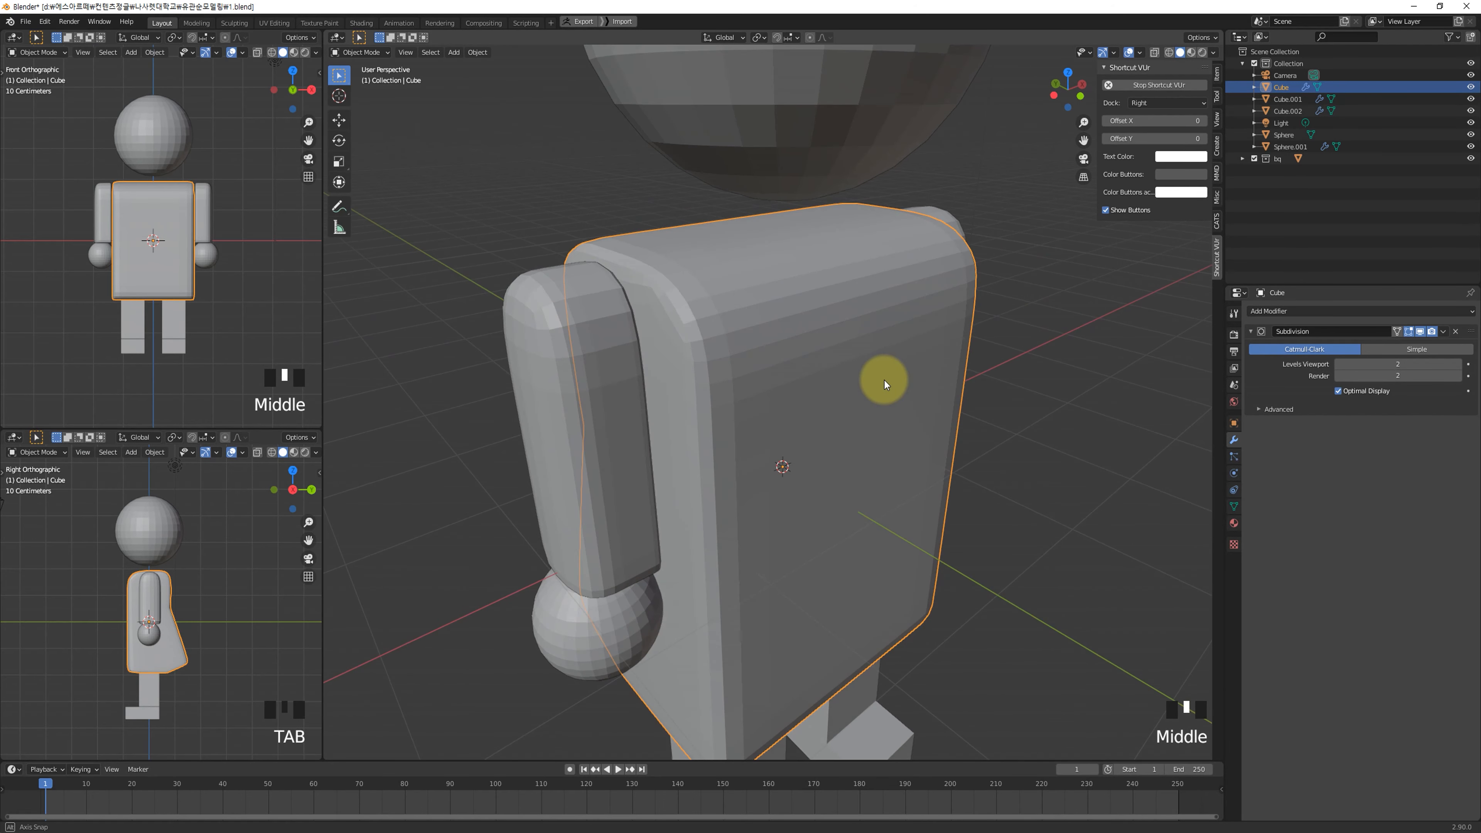
middle_drag(1006, 254, 996, 275)
scroll(936, 325, down, 2)
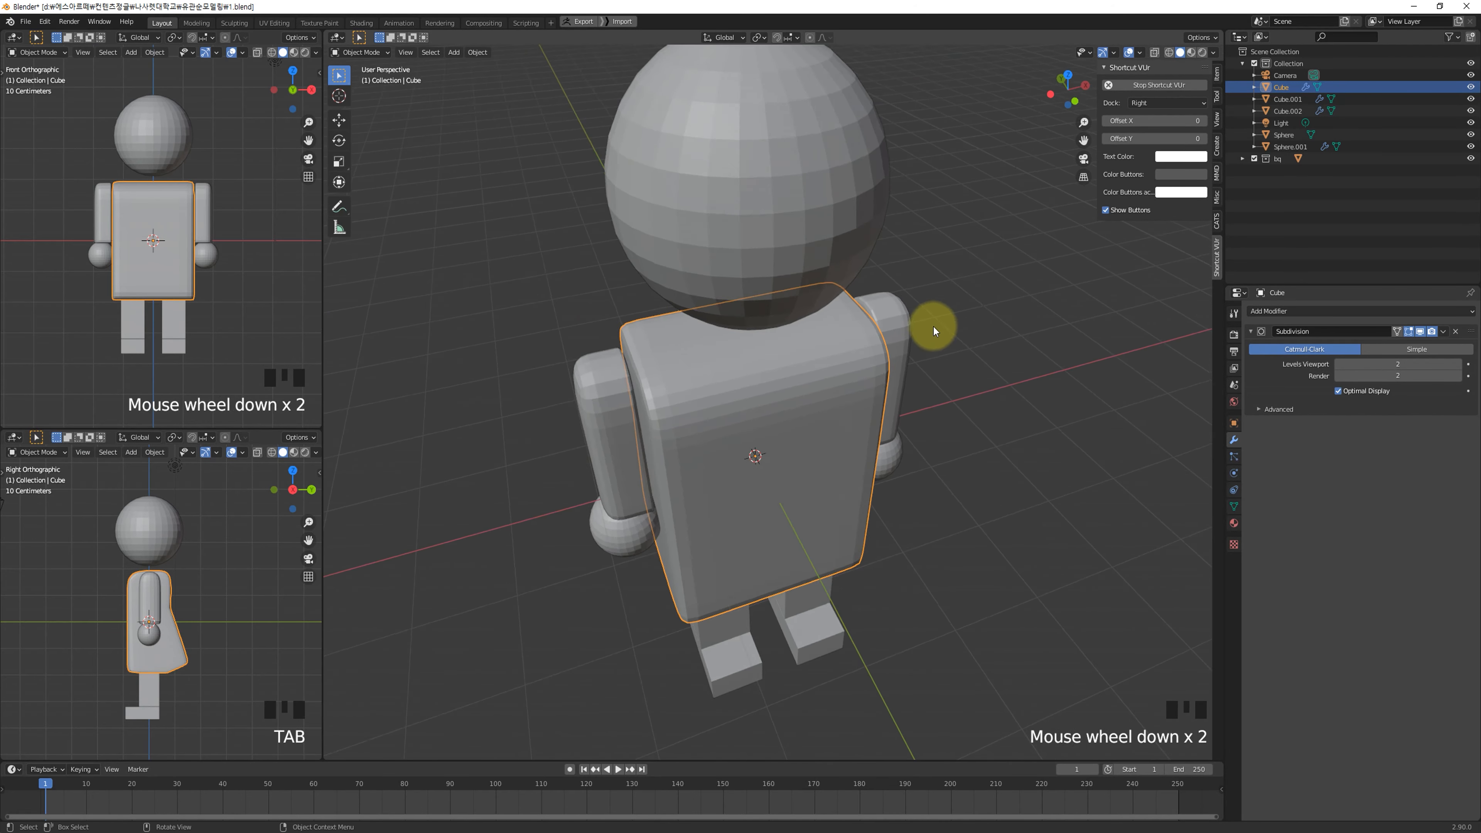
scroll(874, 327, up, 2)
middle_drag(749, 320, 778, 287)
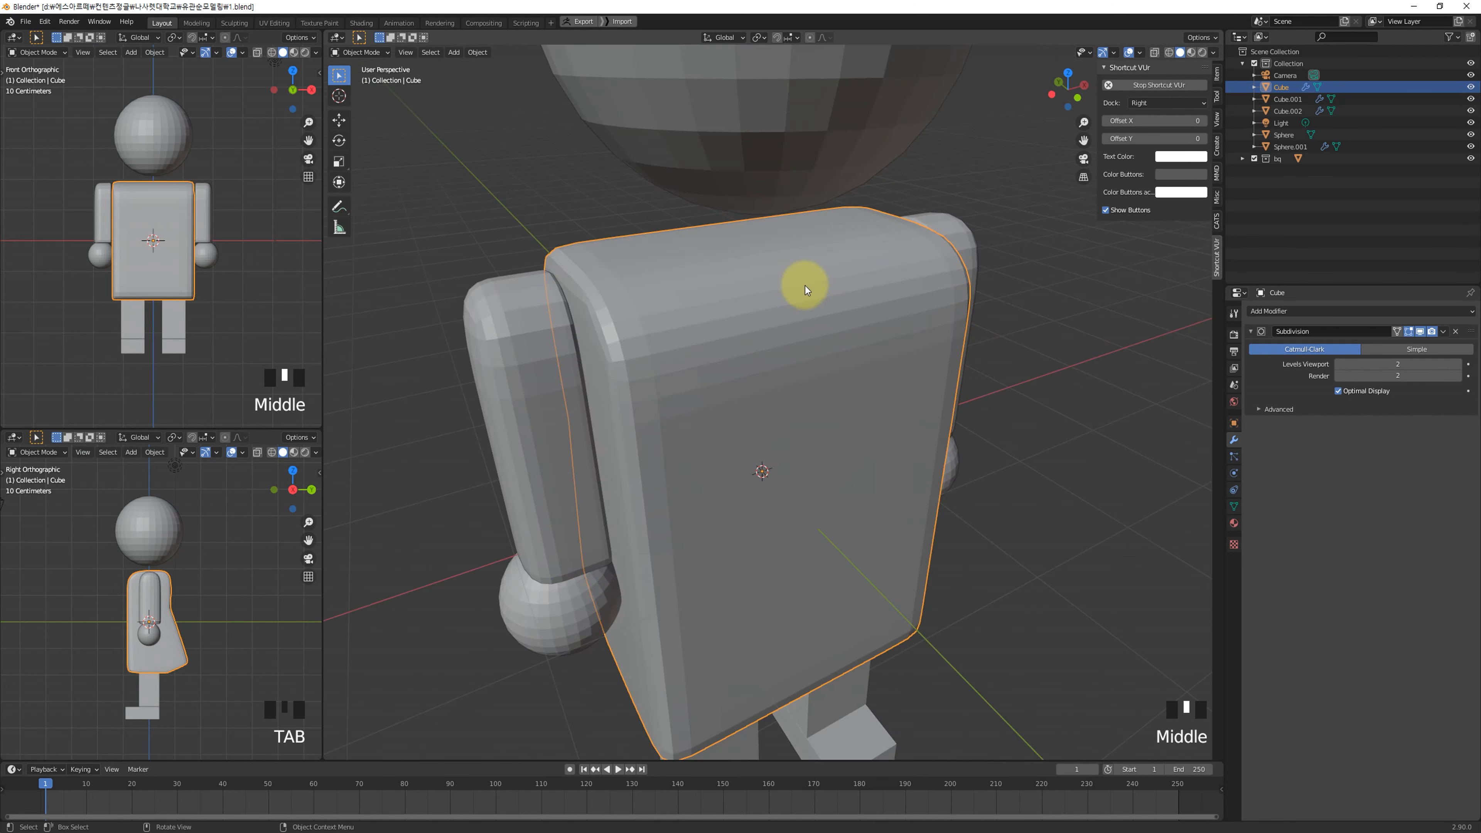
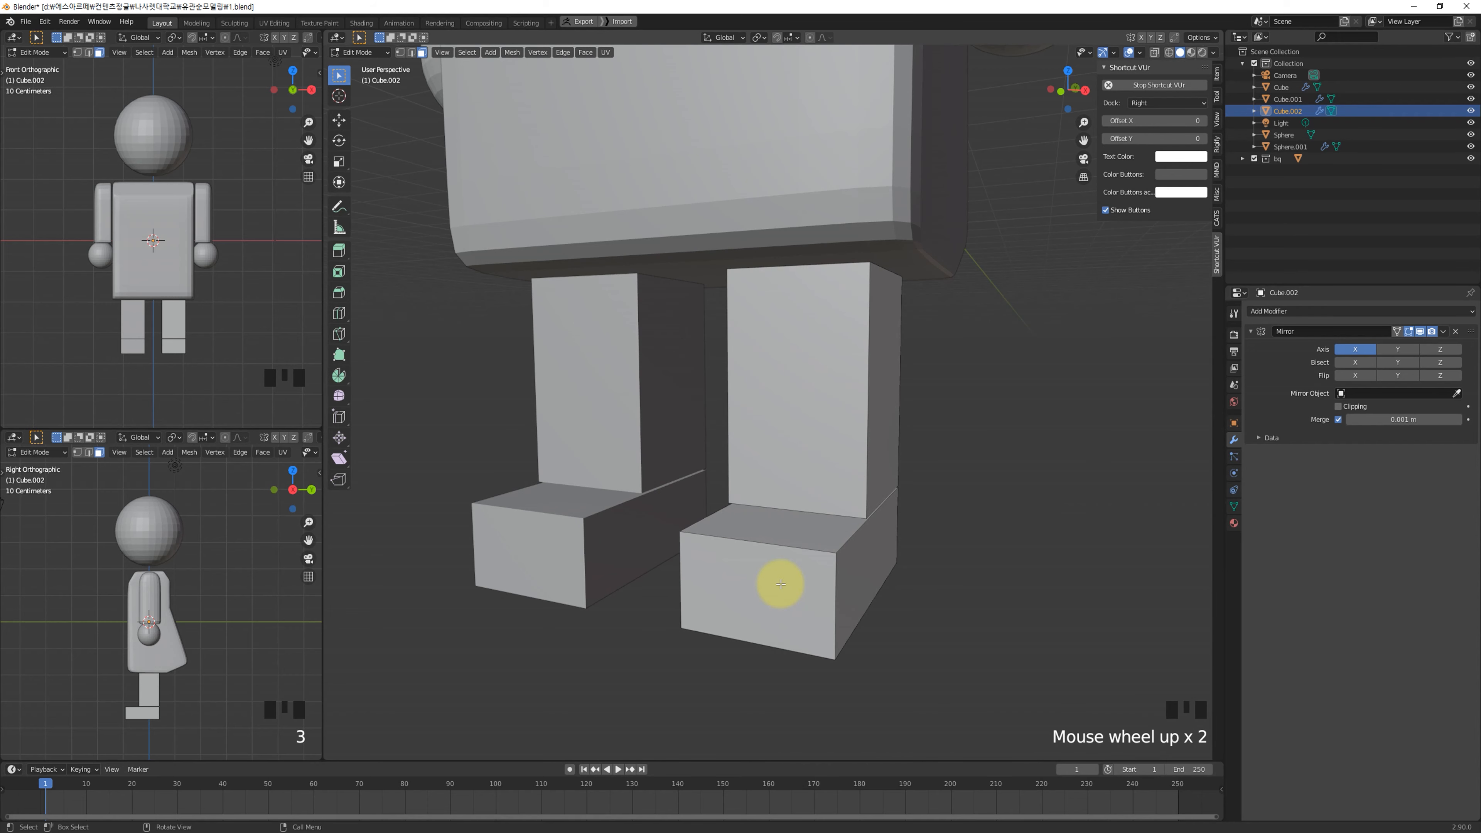
Step: Select the linked foot geometry, separate the selection into its own object and return to Object Mode
key(l)
scroll(783, 585, down, 3)
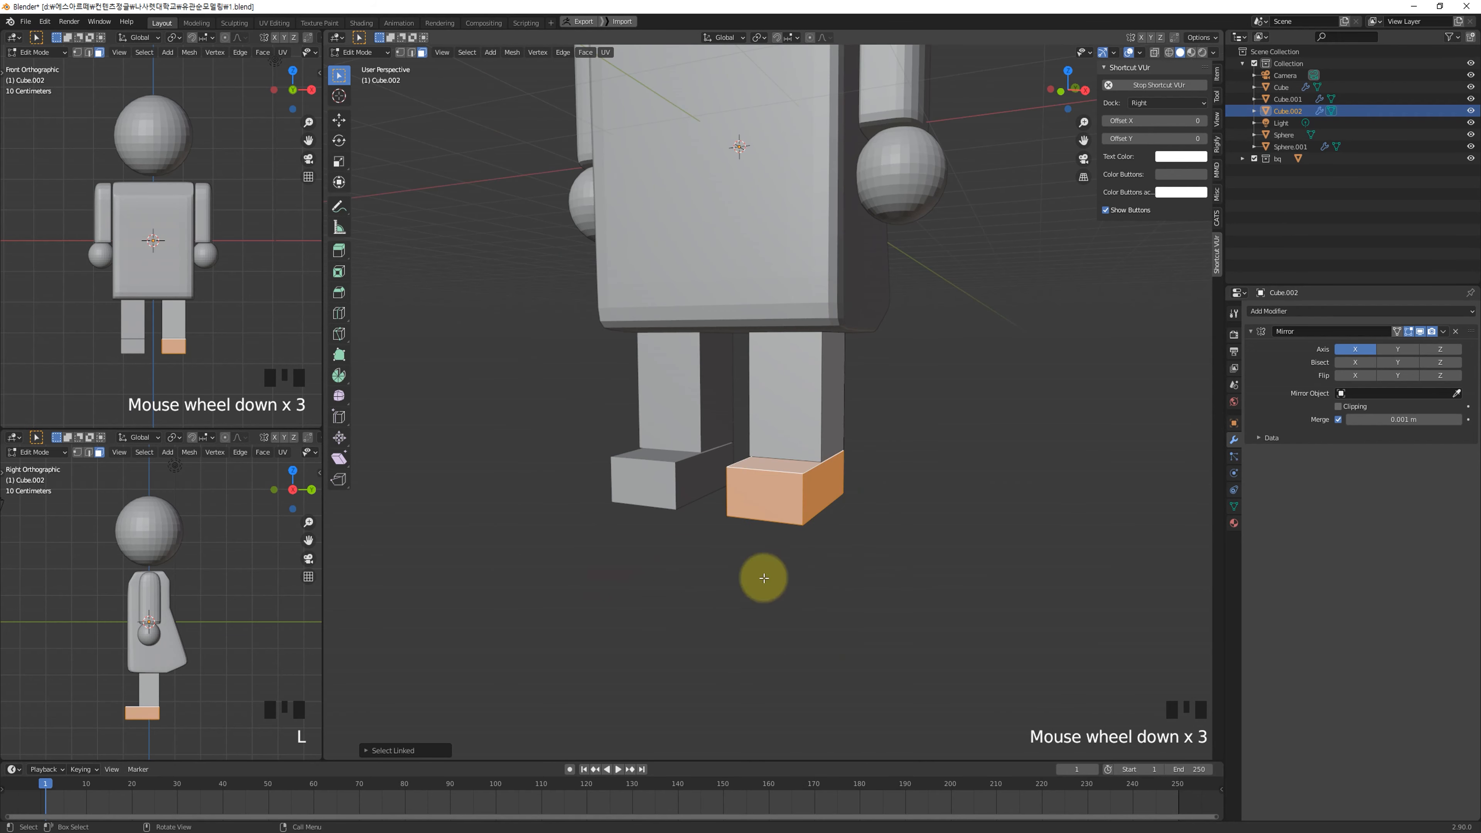
scroll(807, 490, up, 2)
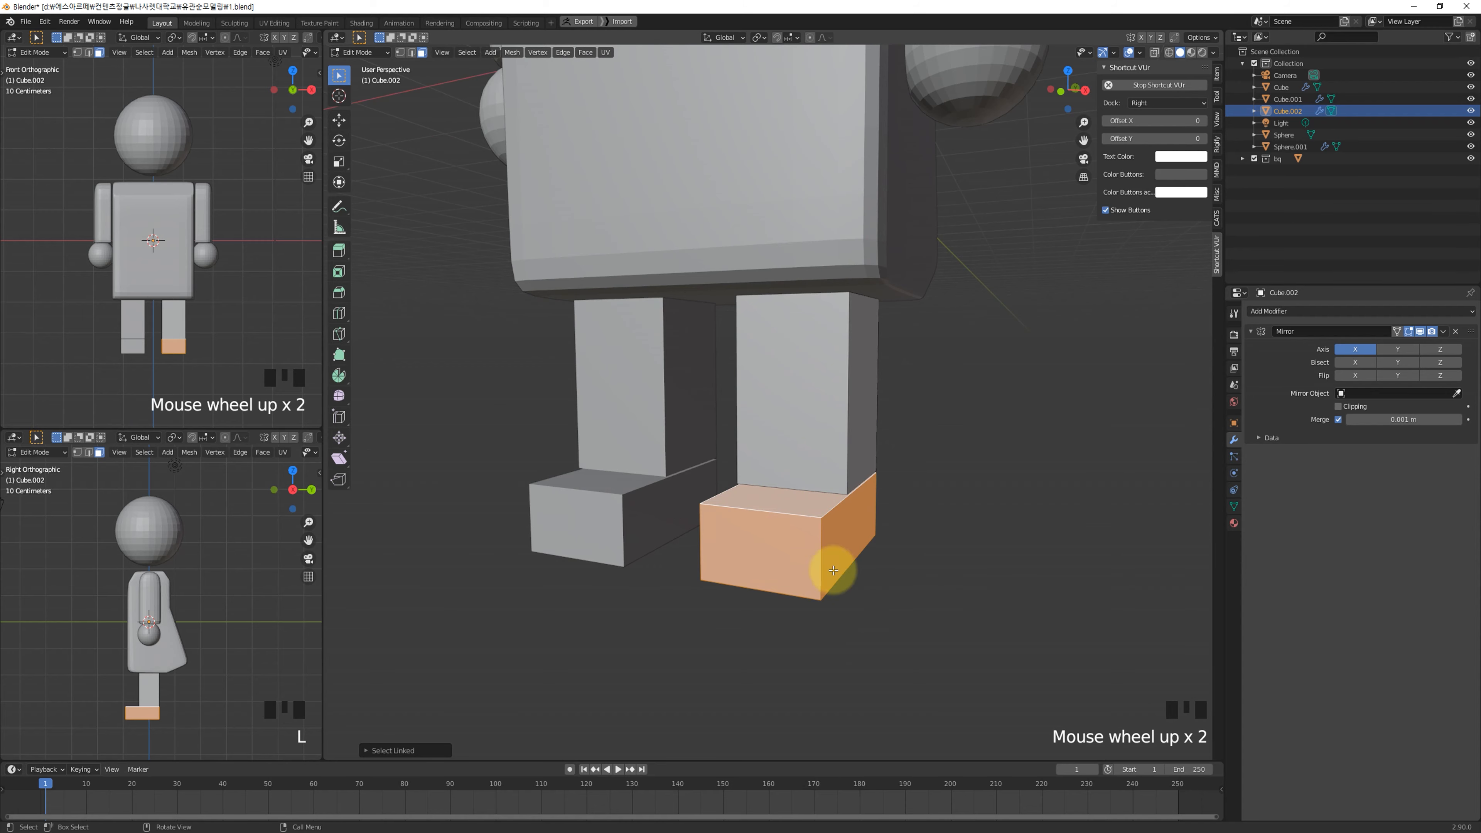
mouse_move(793, 507)
middle_down()
mouse_move(908, 514)
mouse_move(737, 489)
mouse_move(794, 513)
mouse_move(886, 503)
mouse_move(745, 500)
mouse_move(770, 519)
middle_up()
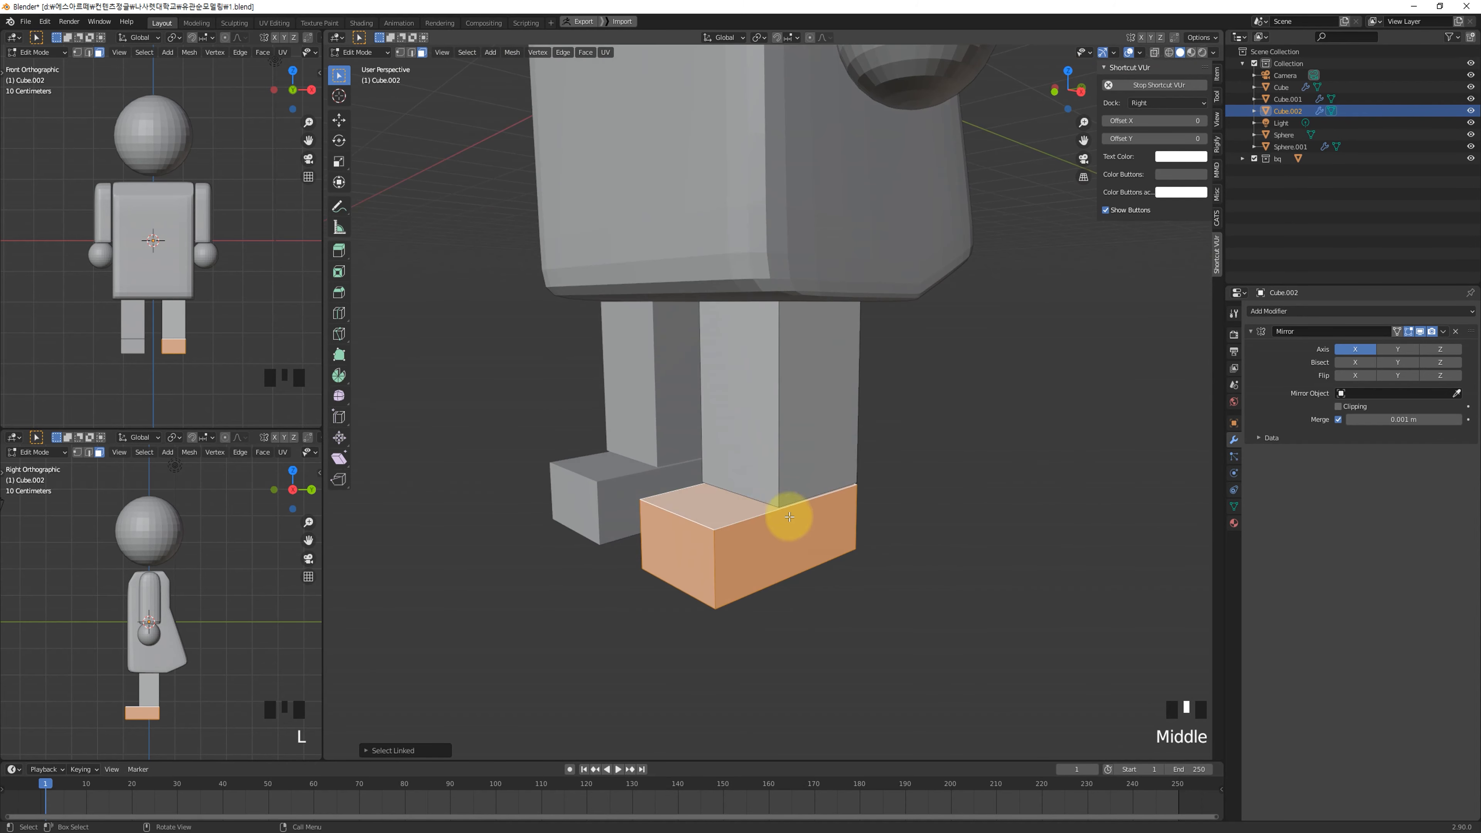
key(alt+z)
middle_drag(879, 539, 907, 481)
key(alt+z)
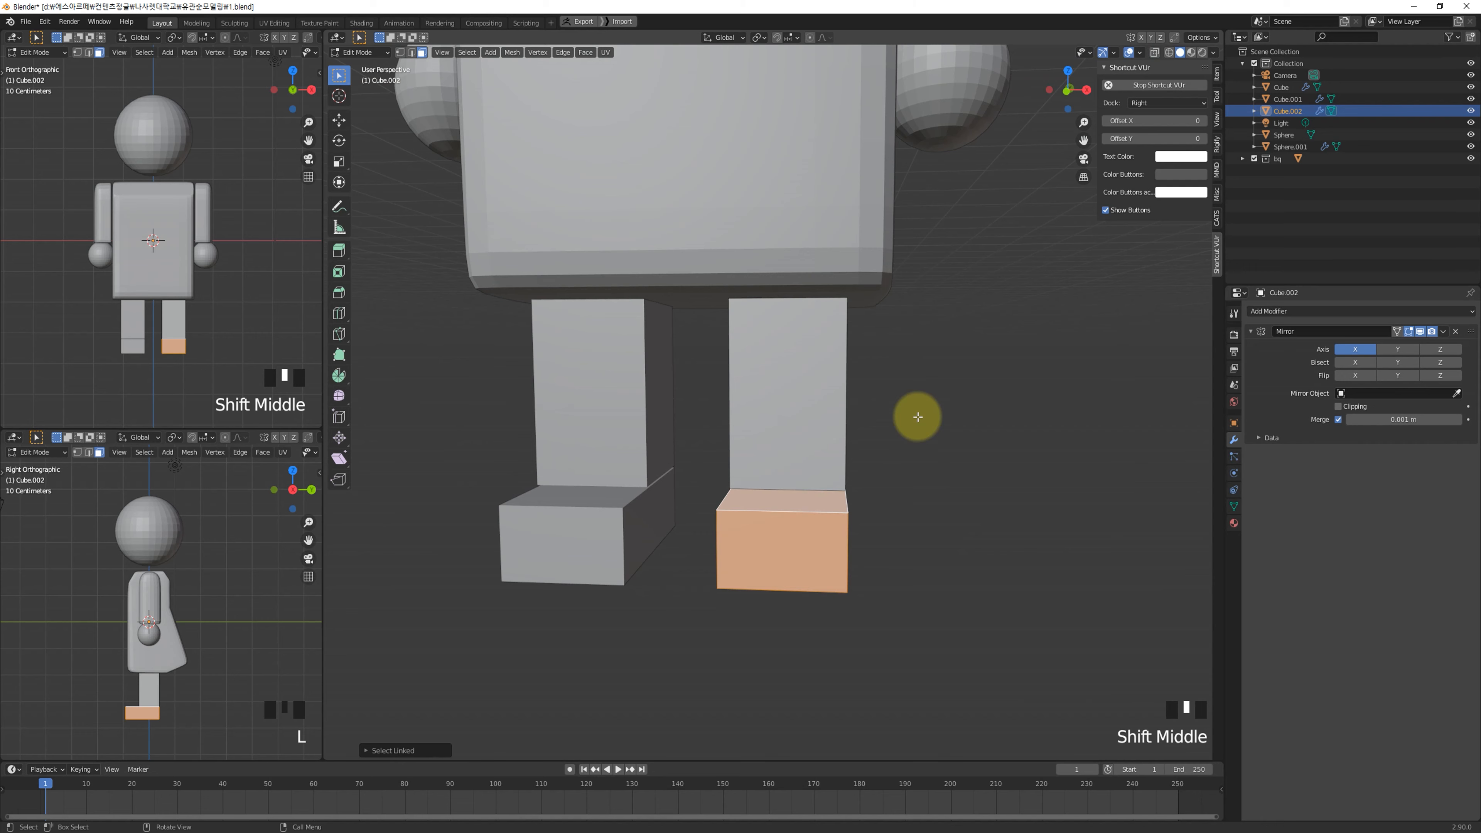
key(p)
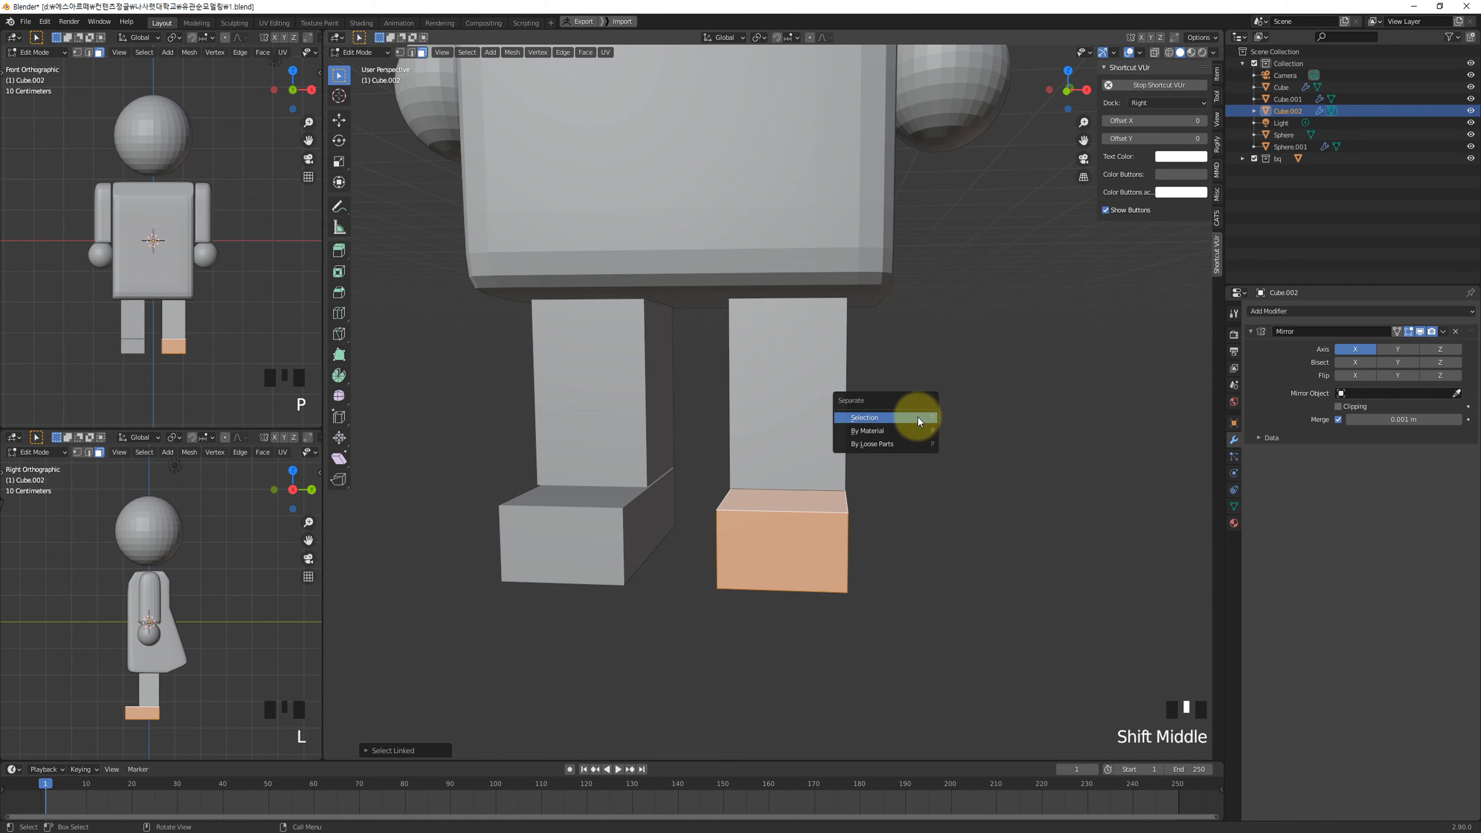
click(859, 418)
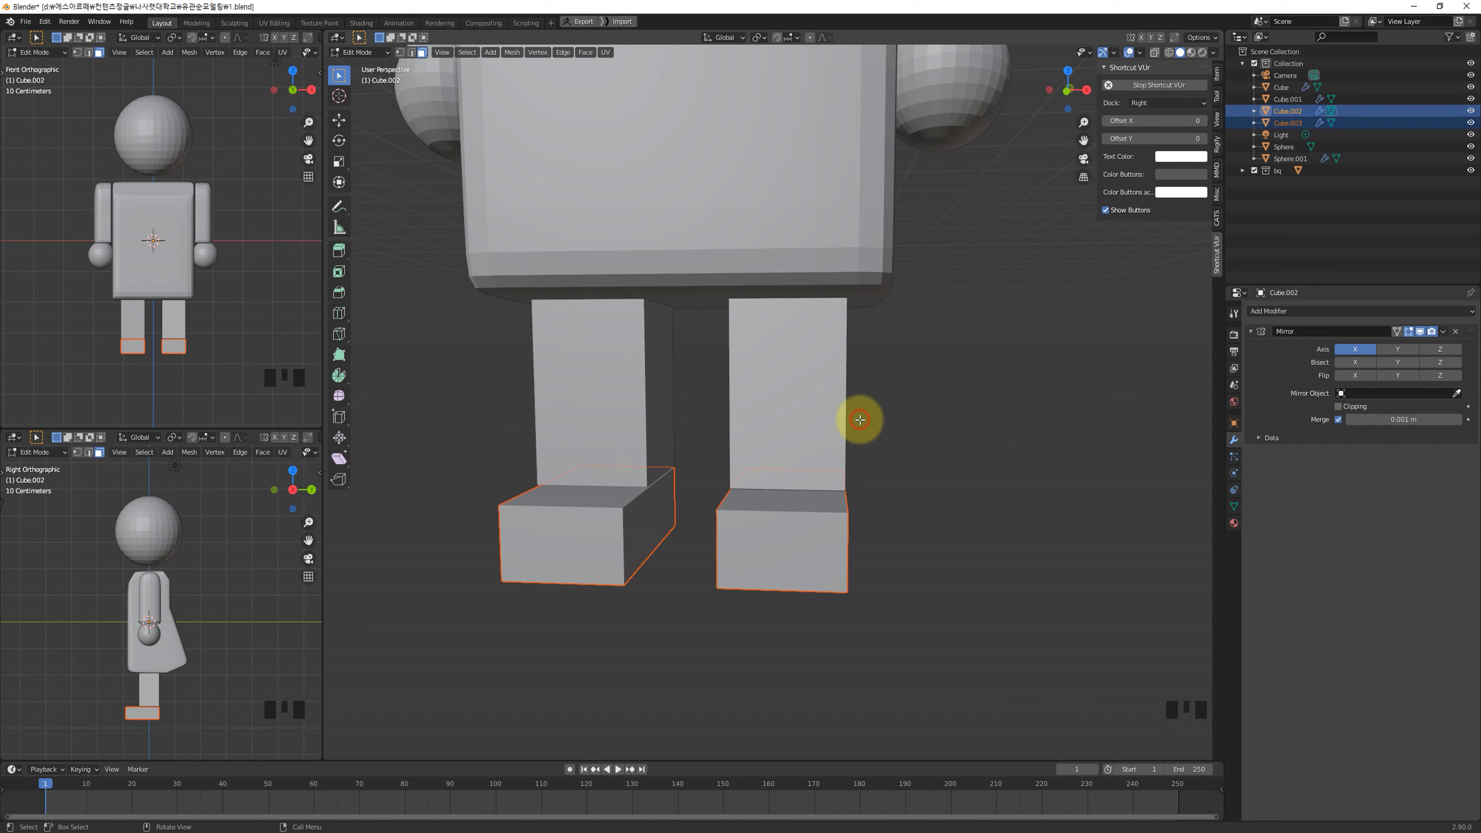
middle_drag(786, 506, 823, 479)
middle_drag(804, 535, 923, 490)
key(Tab)
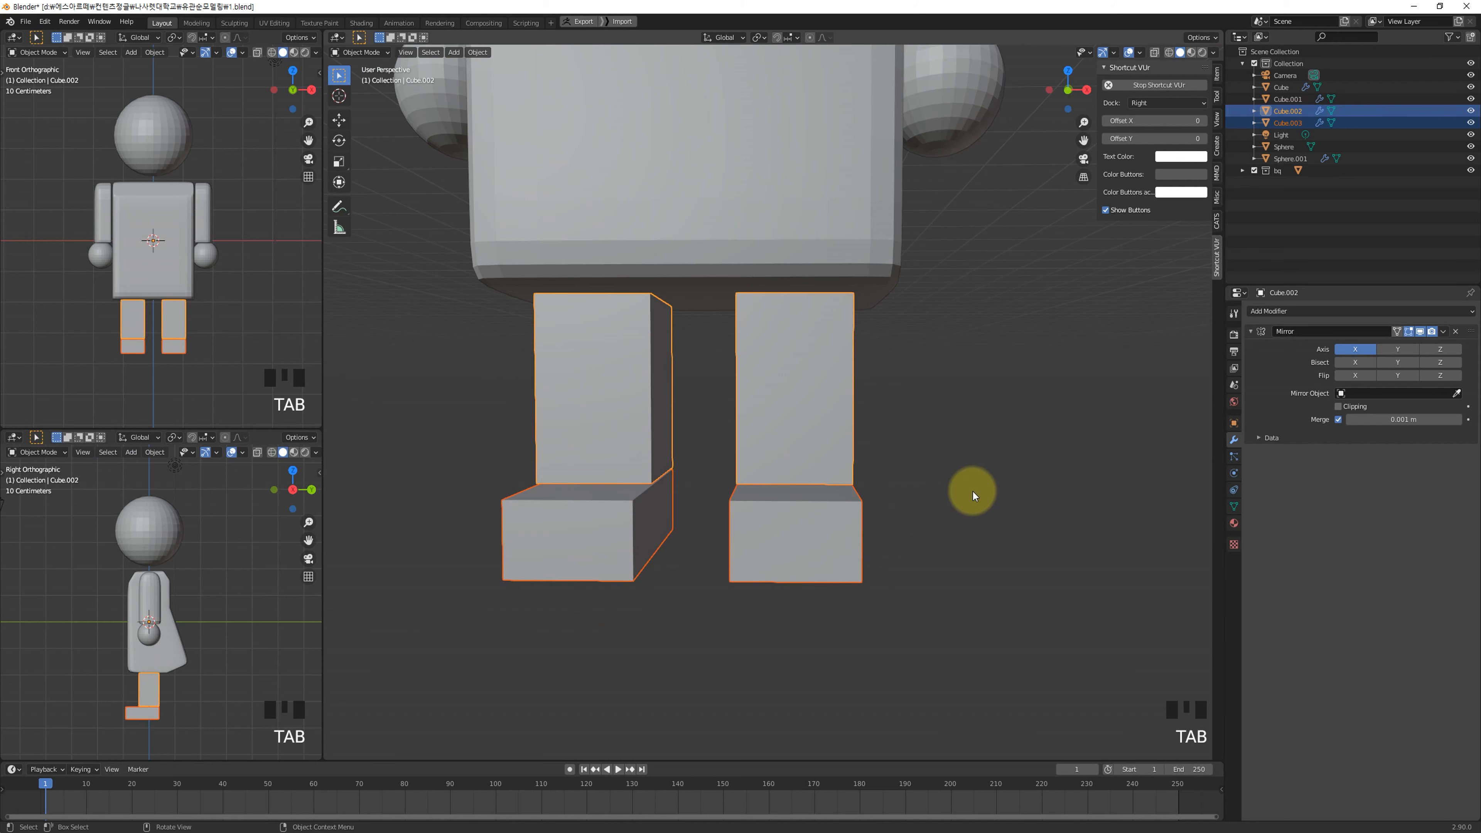
Step: Test-move the separated feet and the legs one after the other, undoing each move
click(965, 466)
click(781, 434)
click(813, 551)
middle_drag(813, 551, 912, 561)
key(g)
click(899, 529)
key(ctrl+z)
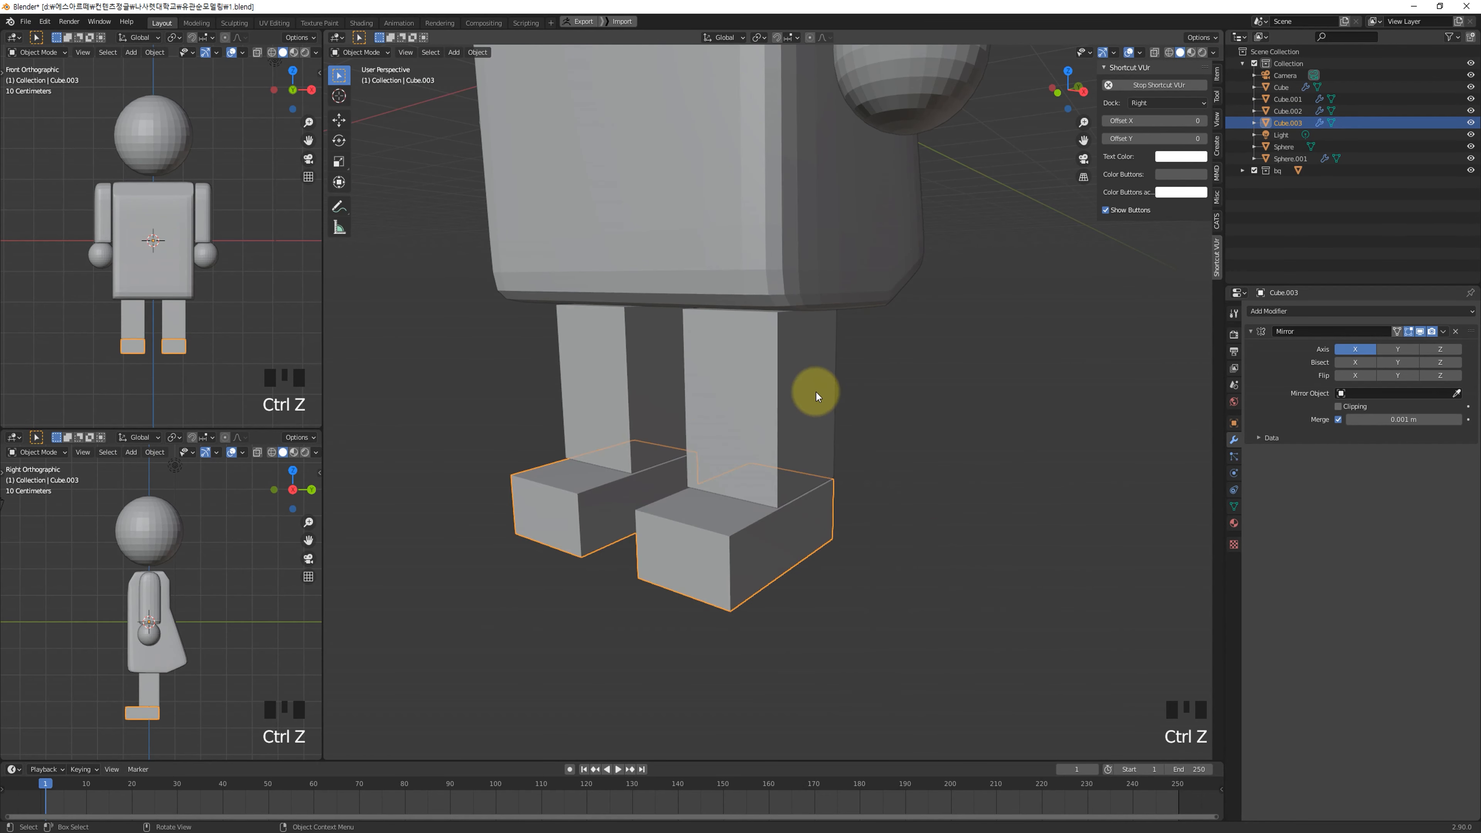
click(816, 392)
key(g)
click(950, 361)
key(ctrl+z)
Step: Add a level 2 Subdivision Surface modifier to the legs in front view
scroll(826, 385, down, 4)
shift+middle_drag(790, 441, 846, 452)
key(KP_1)
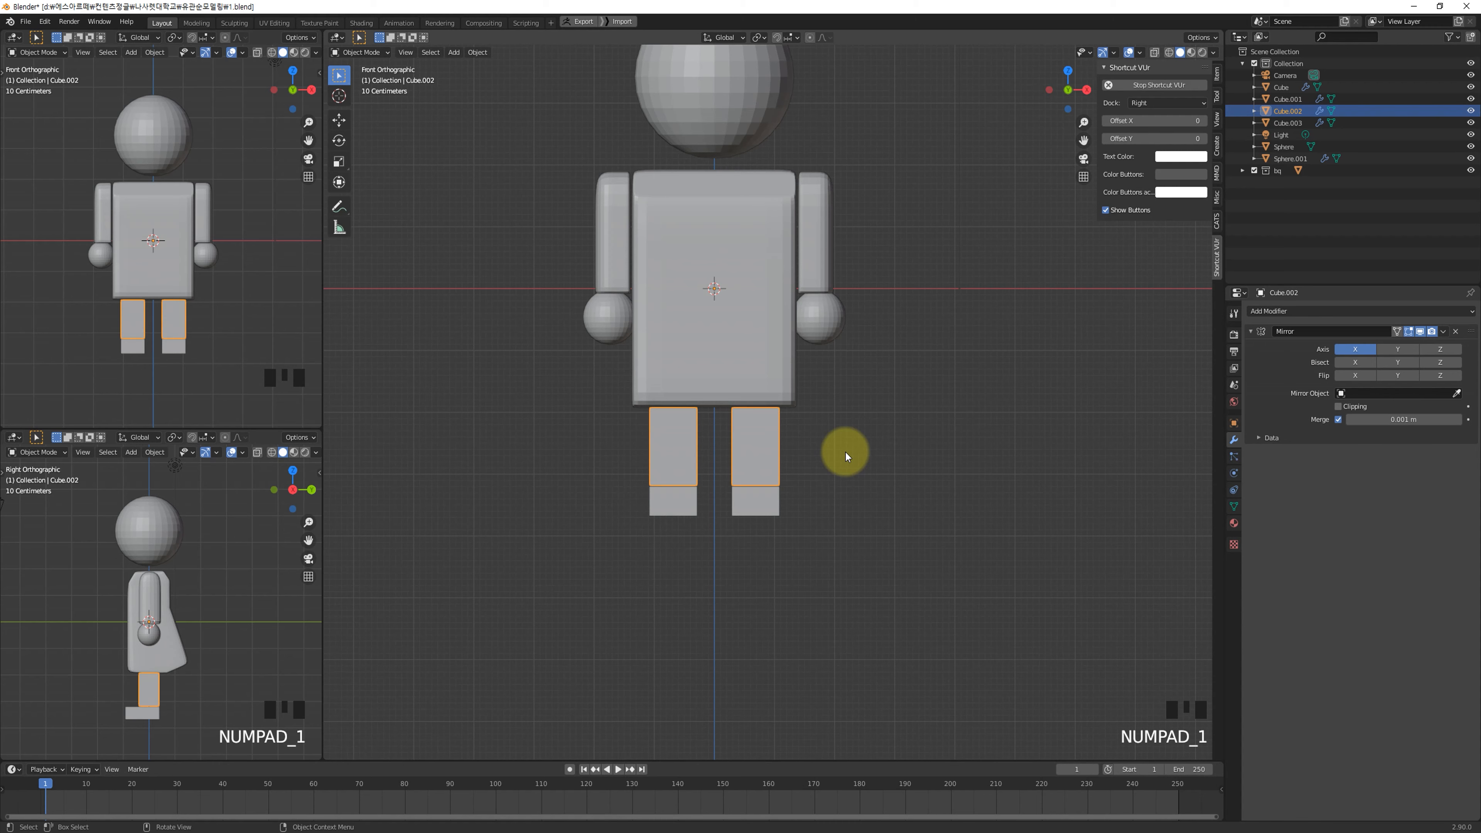
scroll(917, 193, up, 4)
shift+middle_drag(916, 194, 865, 398)
key(KP_1)
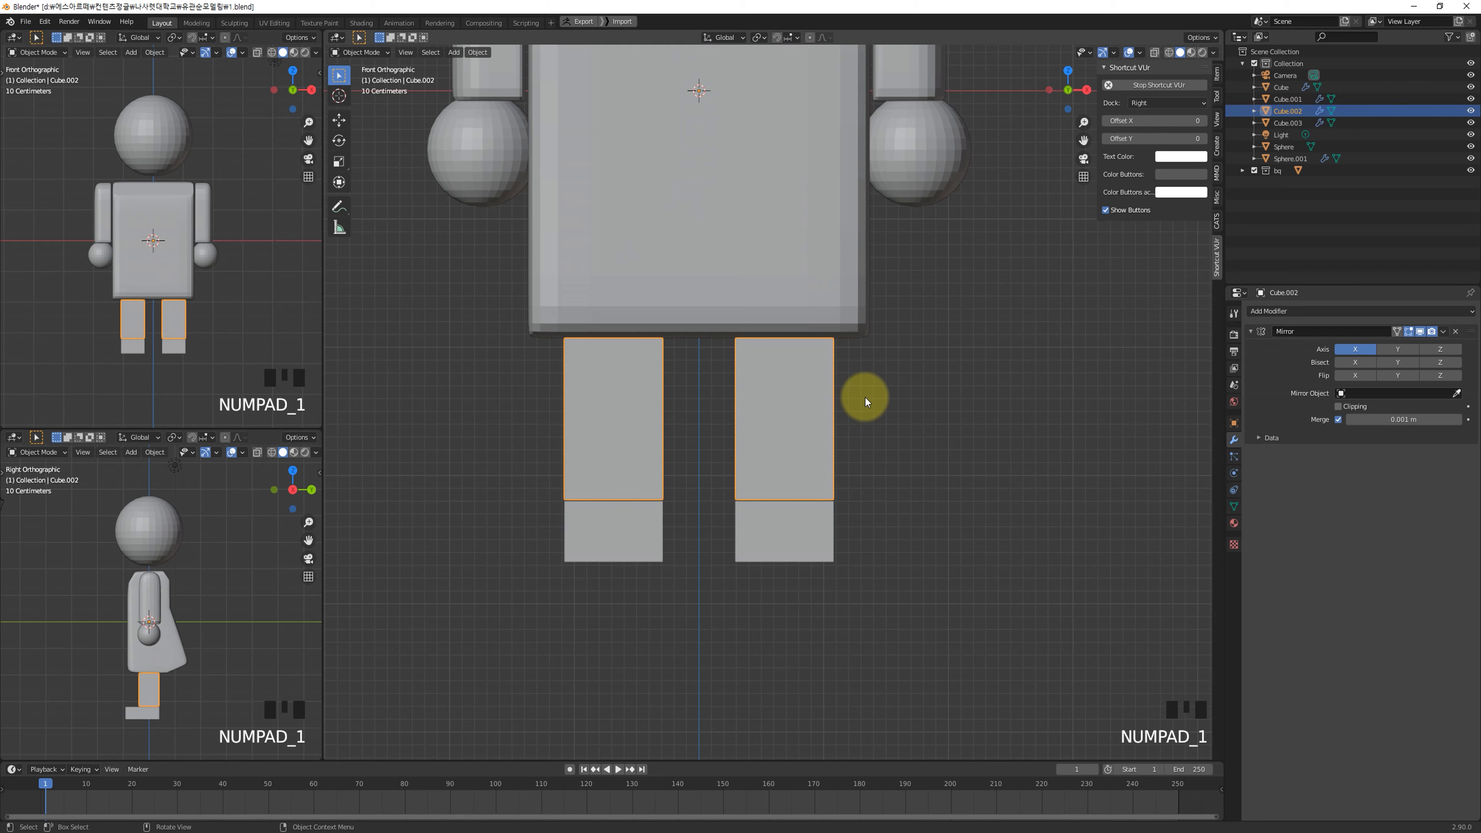
scroll(865, 397, up, 1)
shift+middle_drag(885, 386, 879, 423)
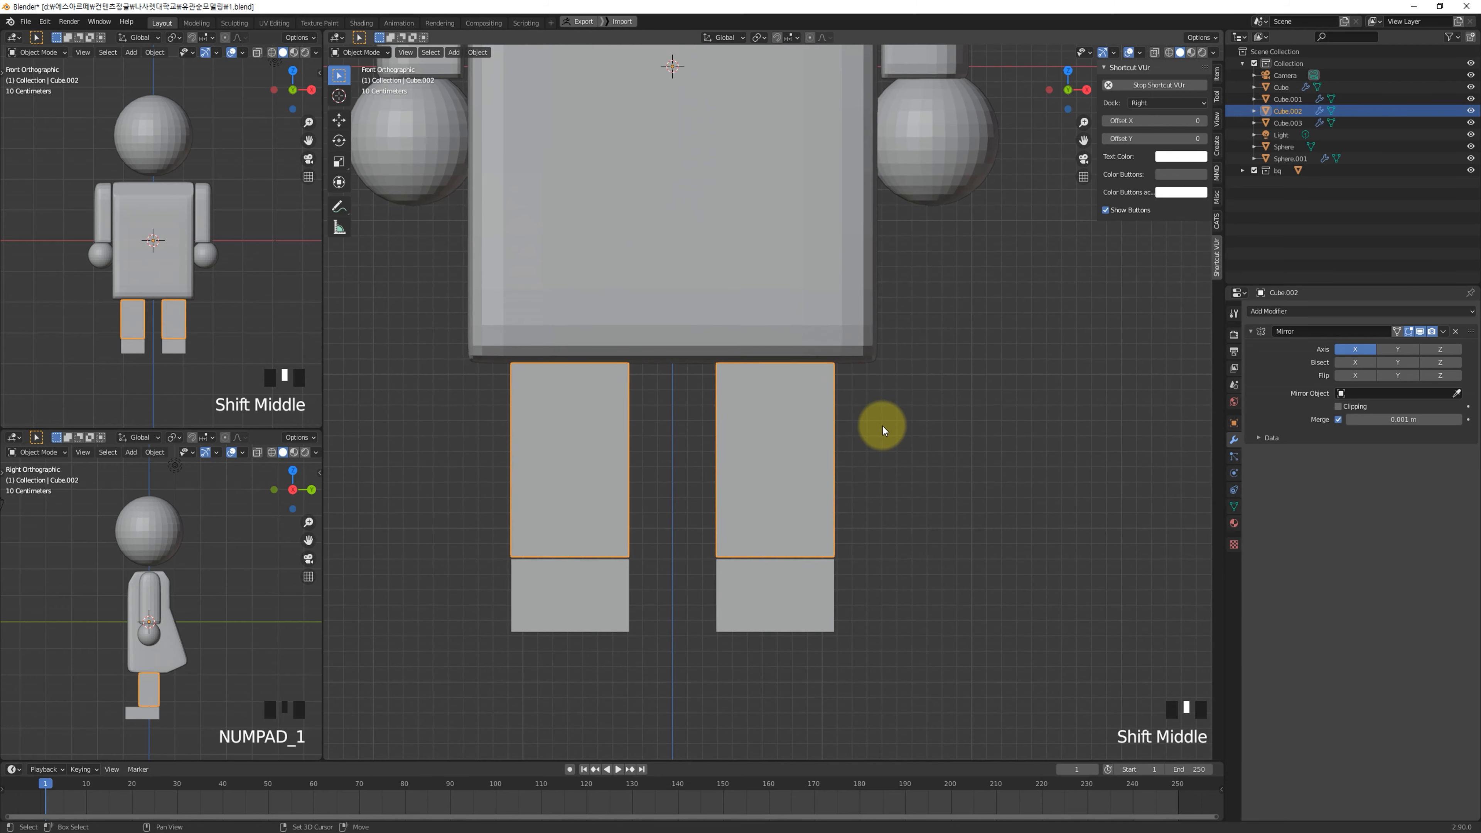
key(Tab)
key(Tab)
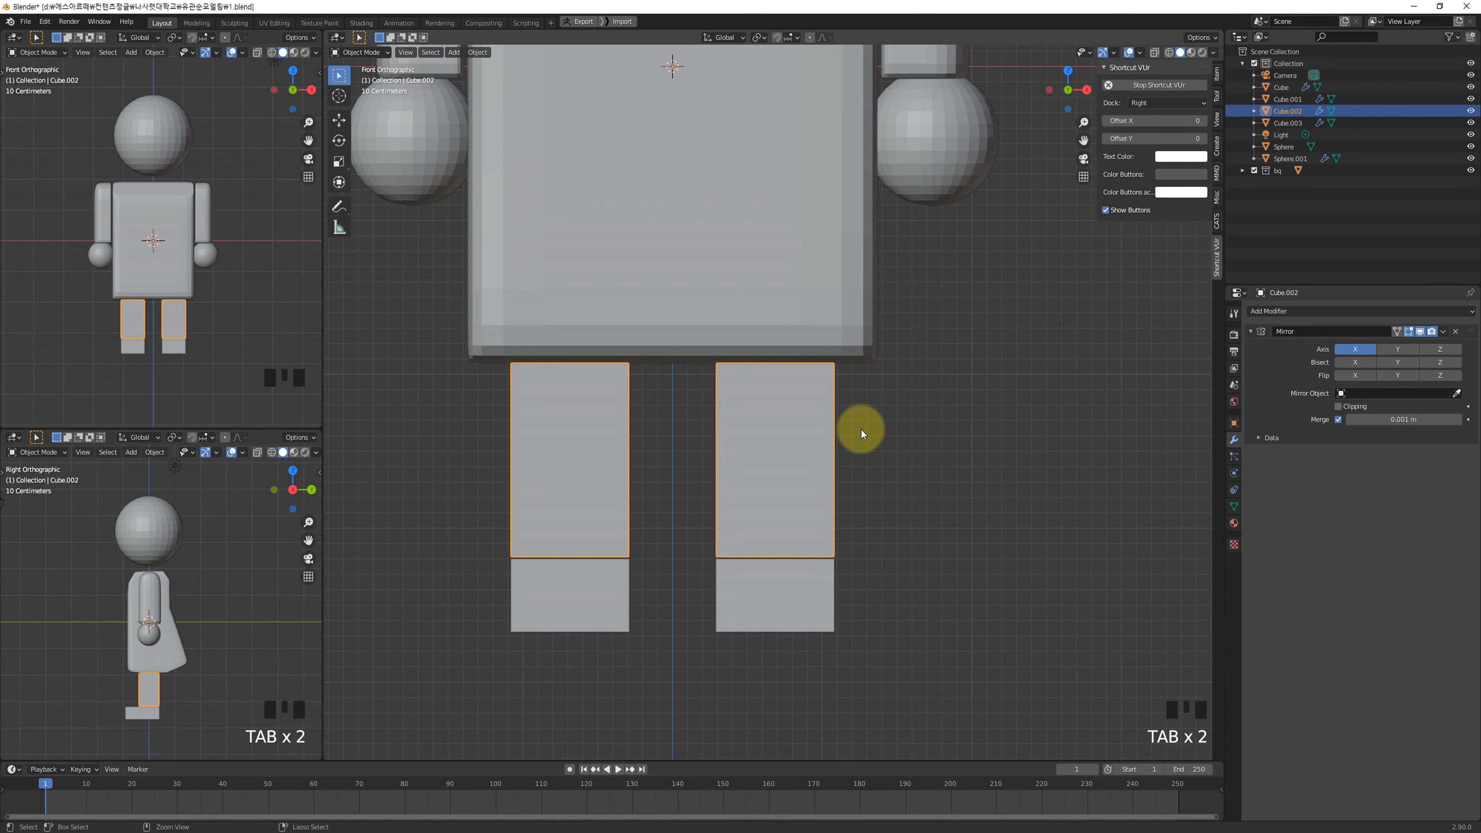
key(ctrl+2)
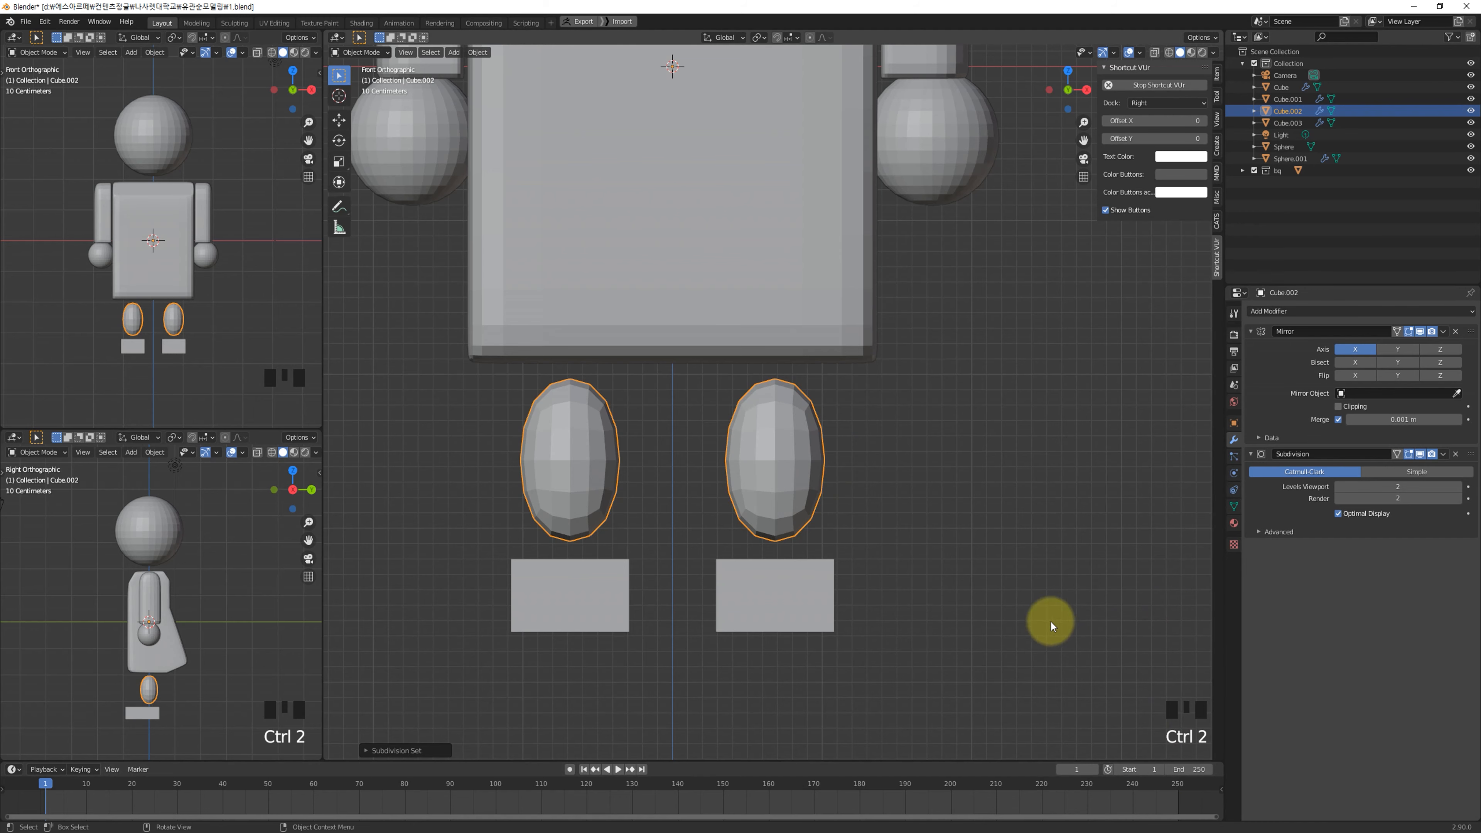
Step: Enter Edit Mode on the legs and add a horizontal loop cut close to the leg's bottom end
scroll(862, 460, up, 2)
scroll(862, 461, down, 2)
scroll(858, 463, up, 1)
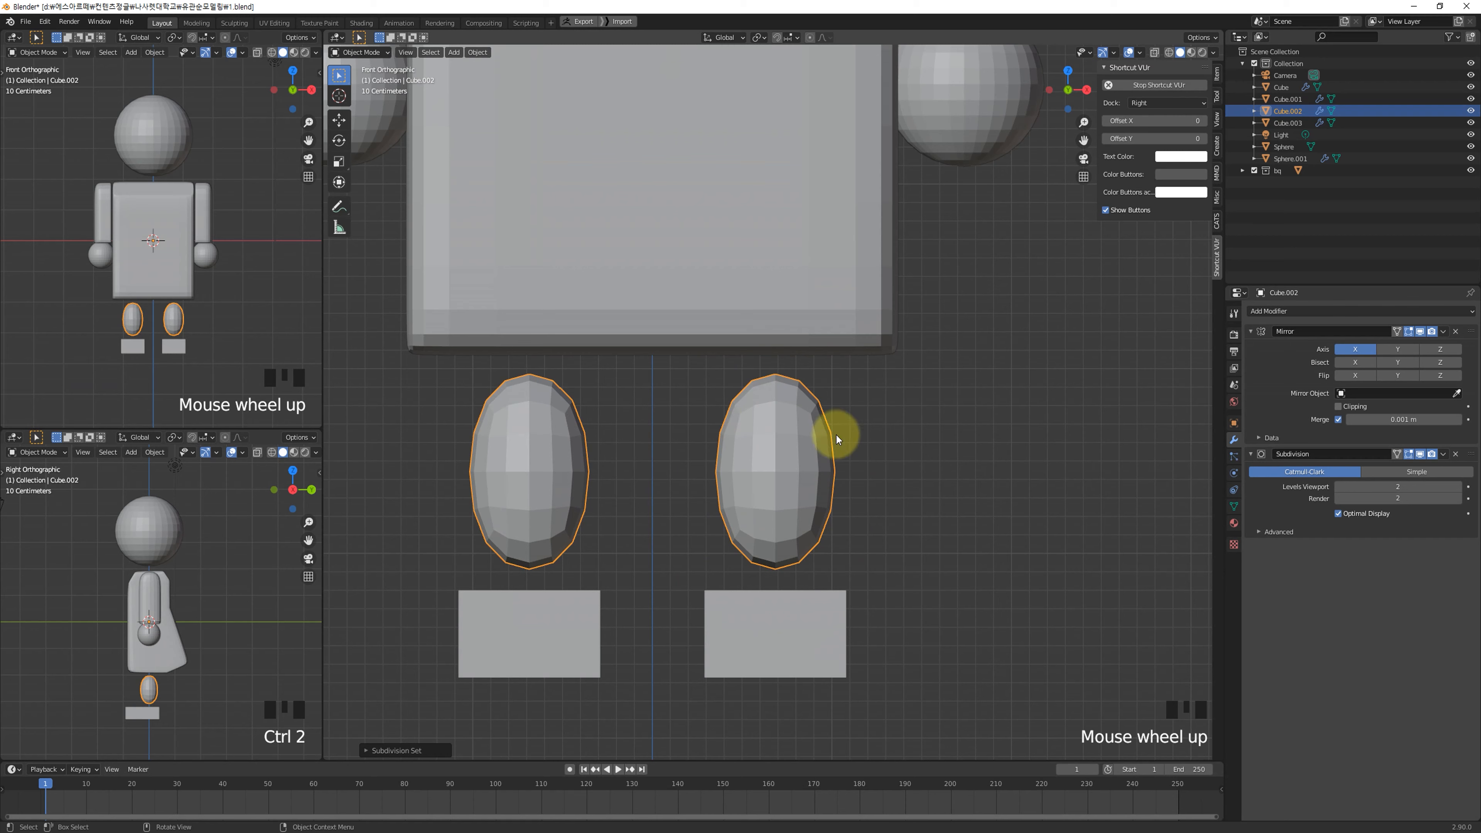
key(Tab)
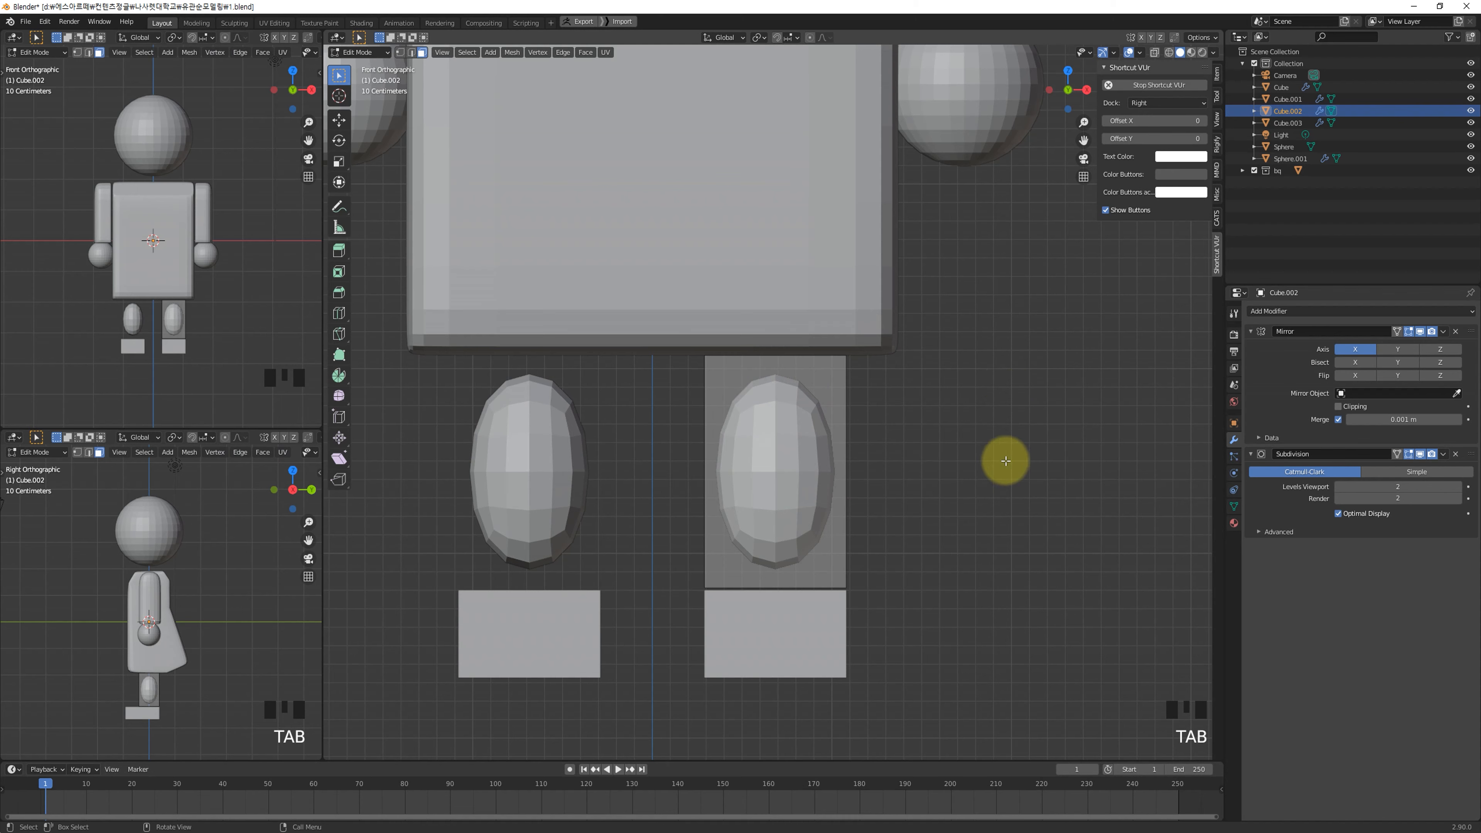
key(ctrl+r)
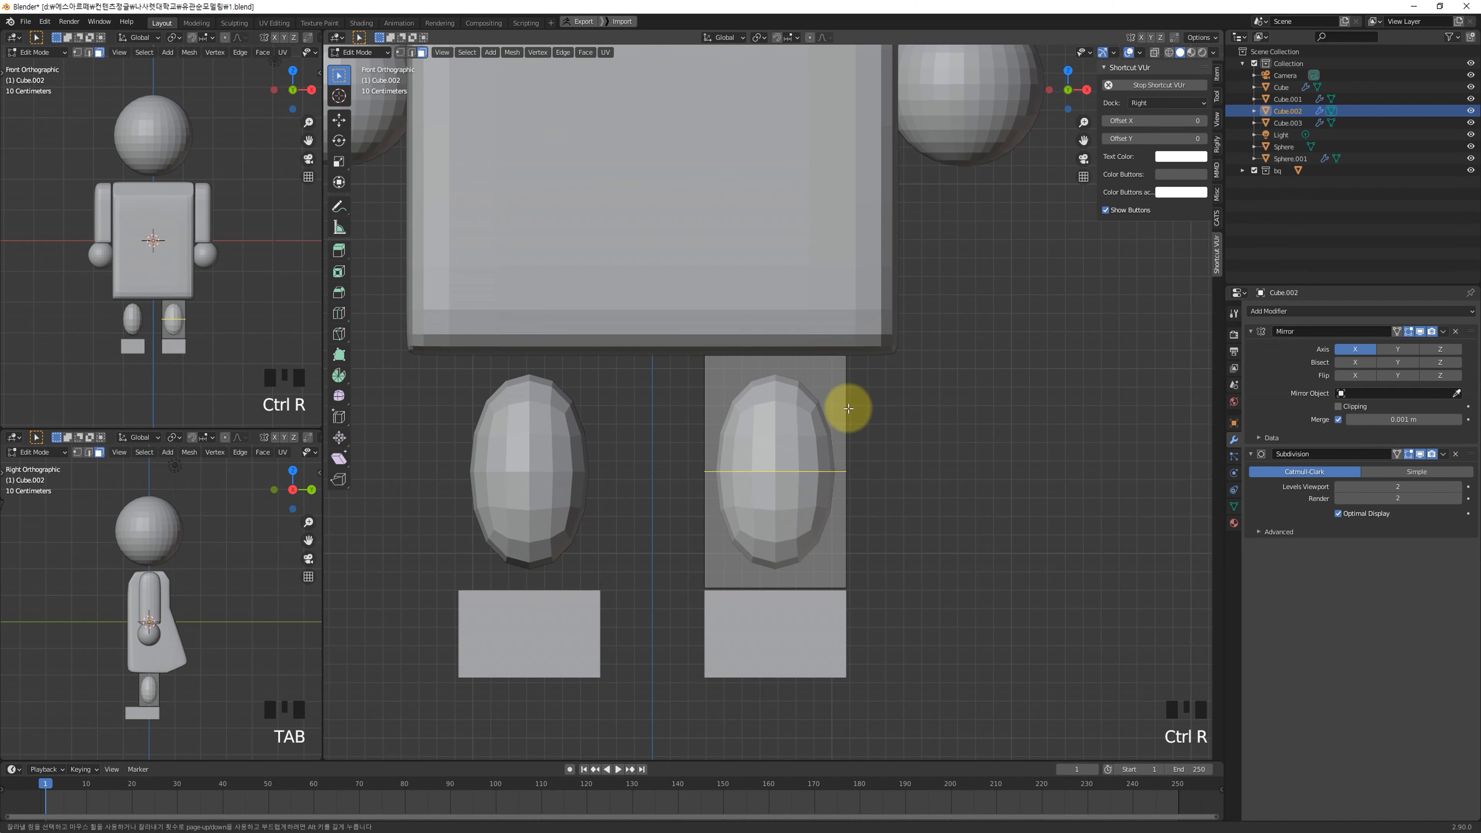
click(846, 408)
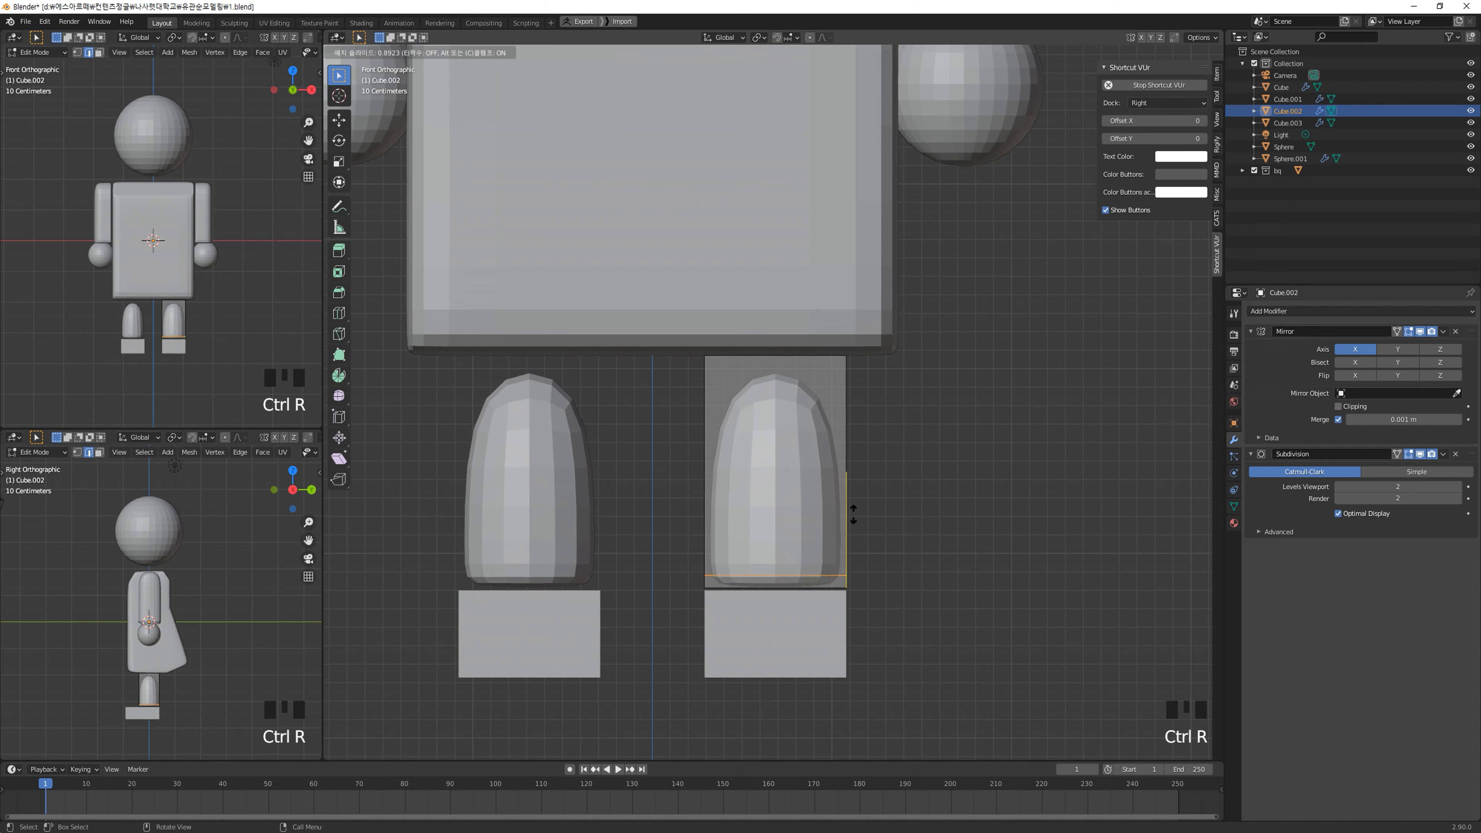
click(854, 518)
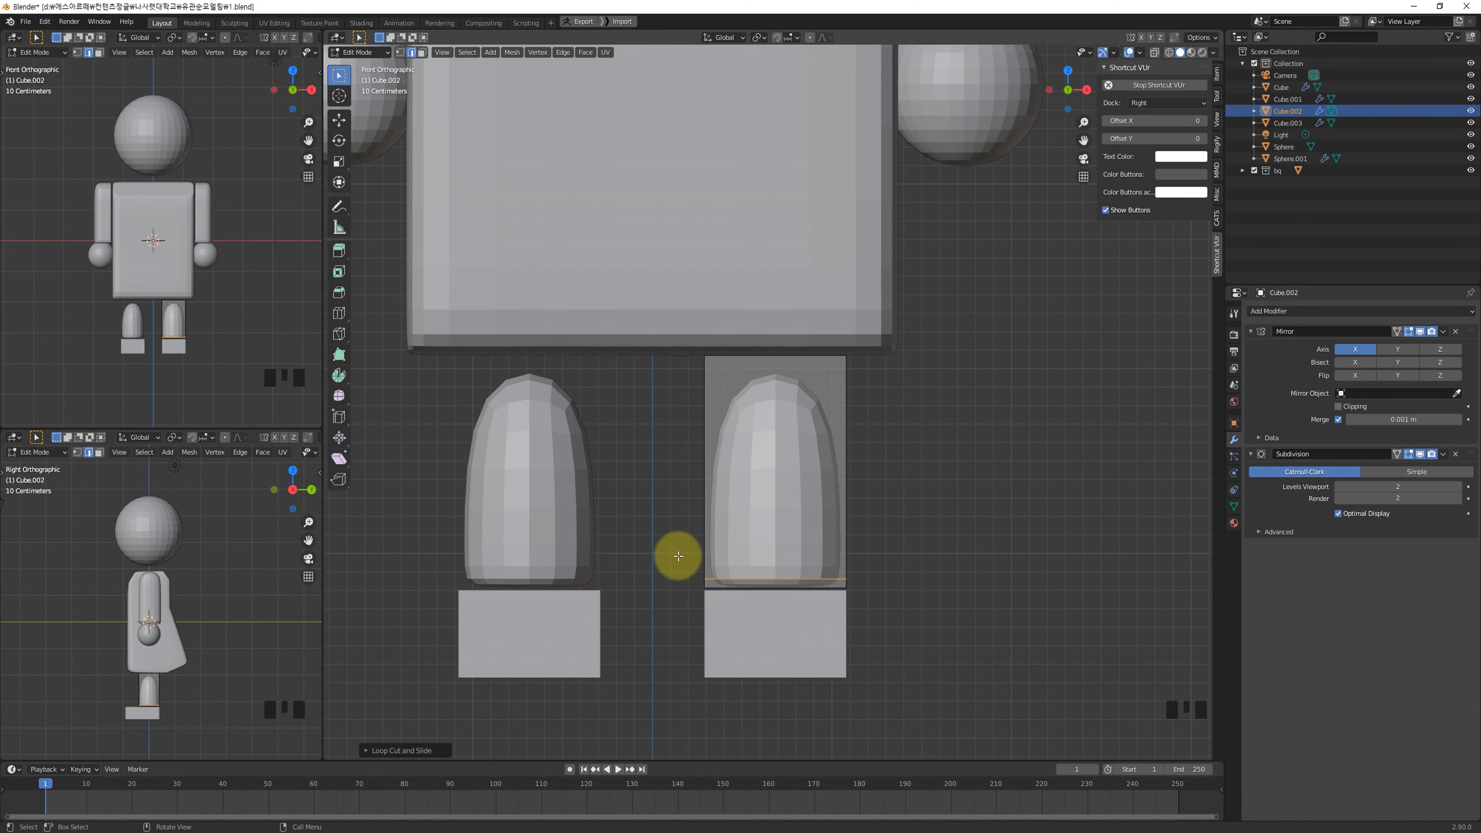
Step: Select all vertices at the leg's lower end through the mesh and scale them inward without changing their height, tapering the leg
middle_drag(697, 589, 899, 513)
key(1)
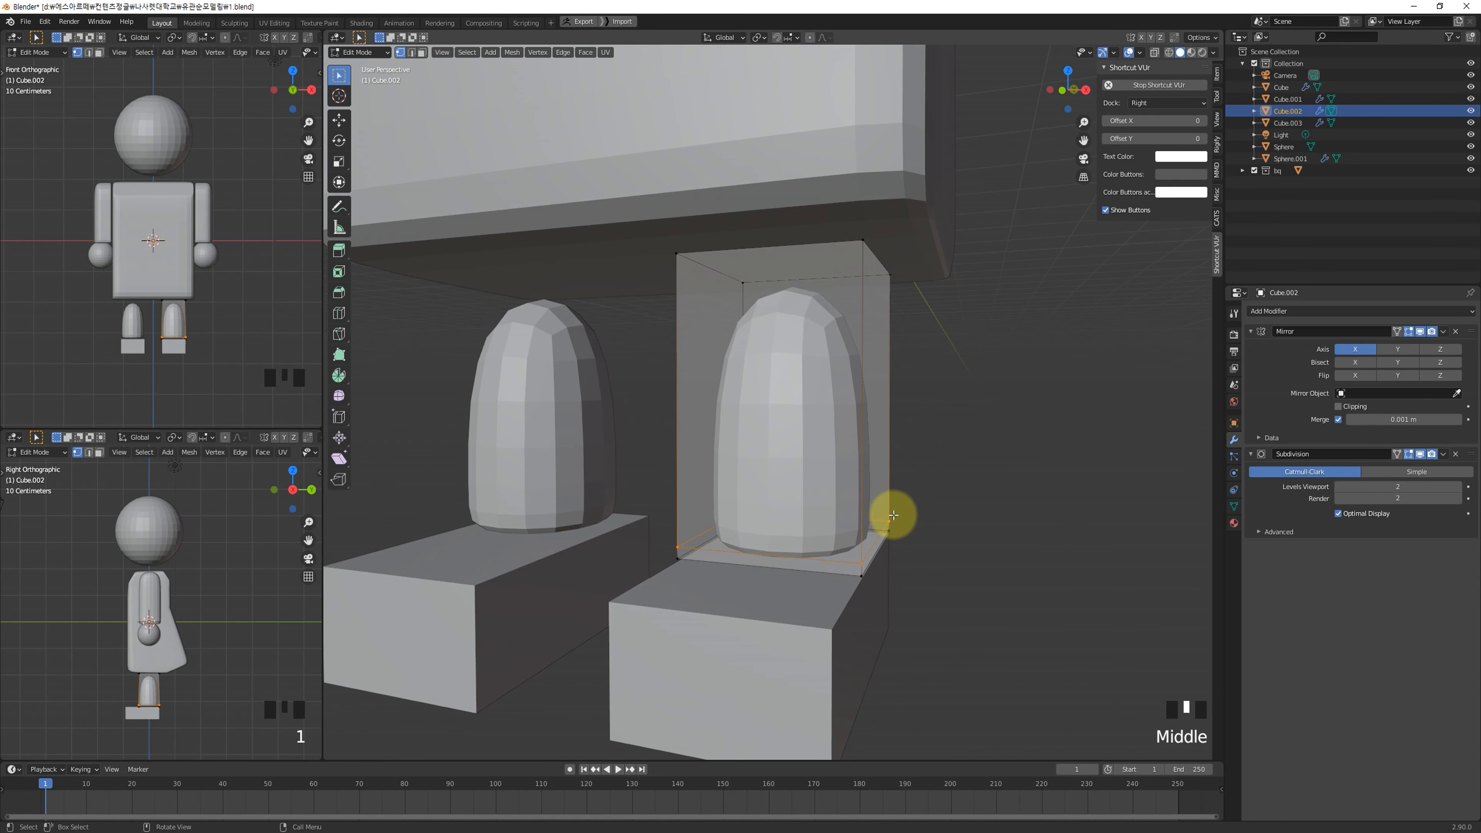
key(alt+z)
drag(603, 602, 1081, 496)
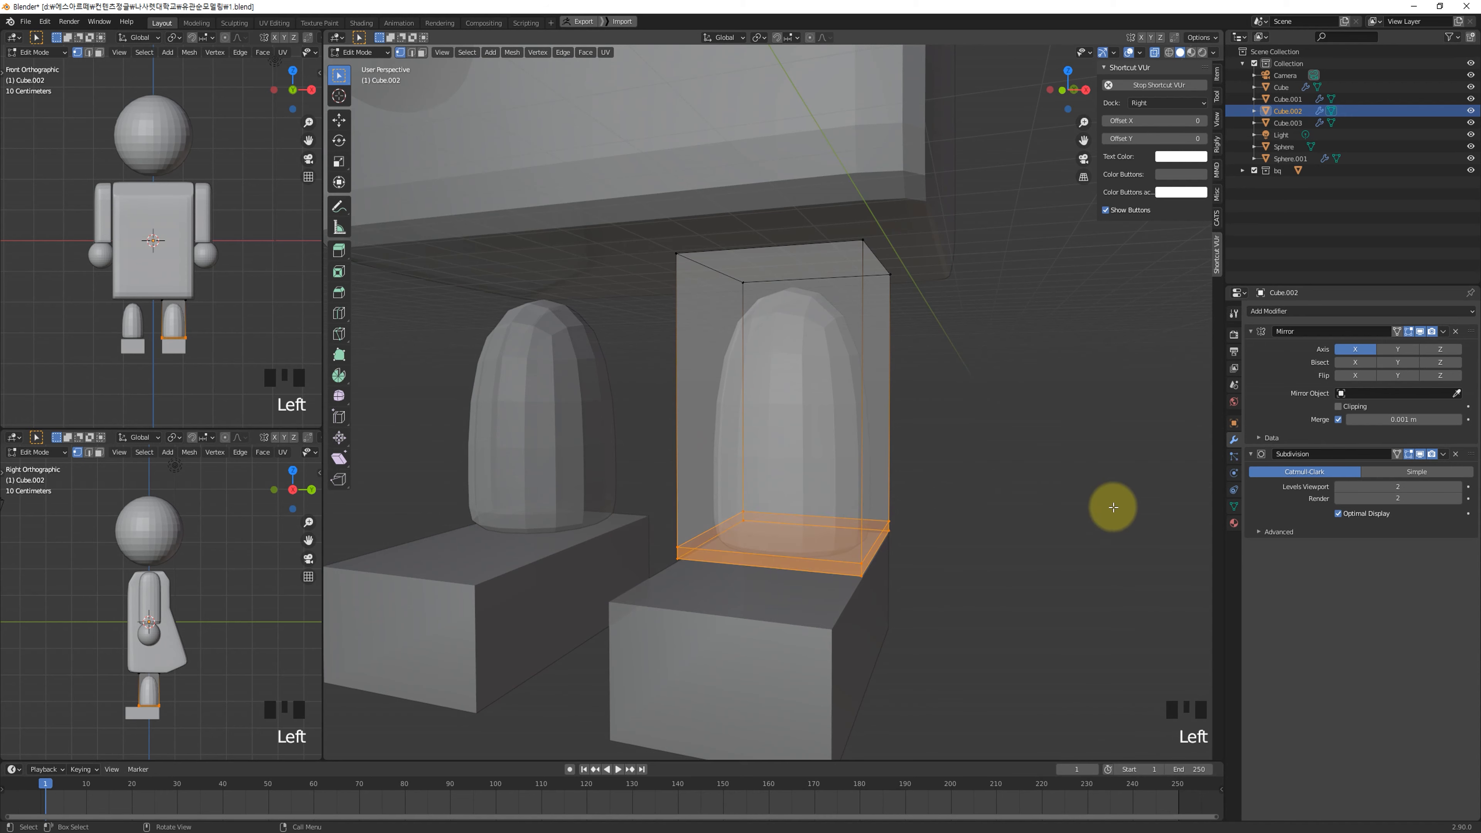
key(s)
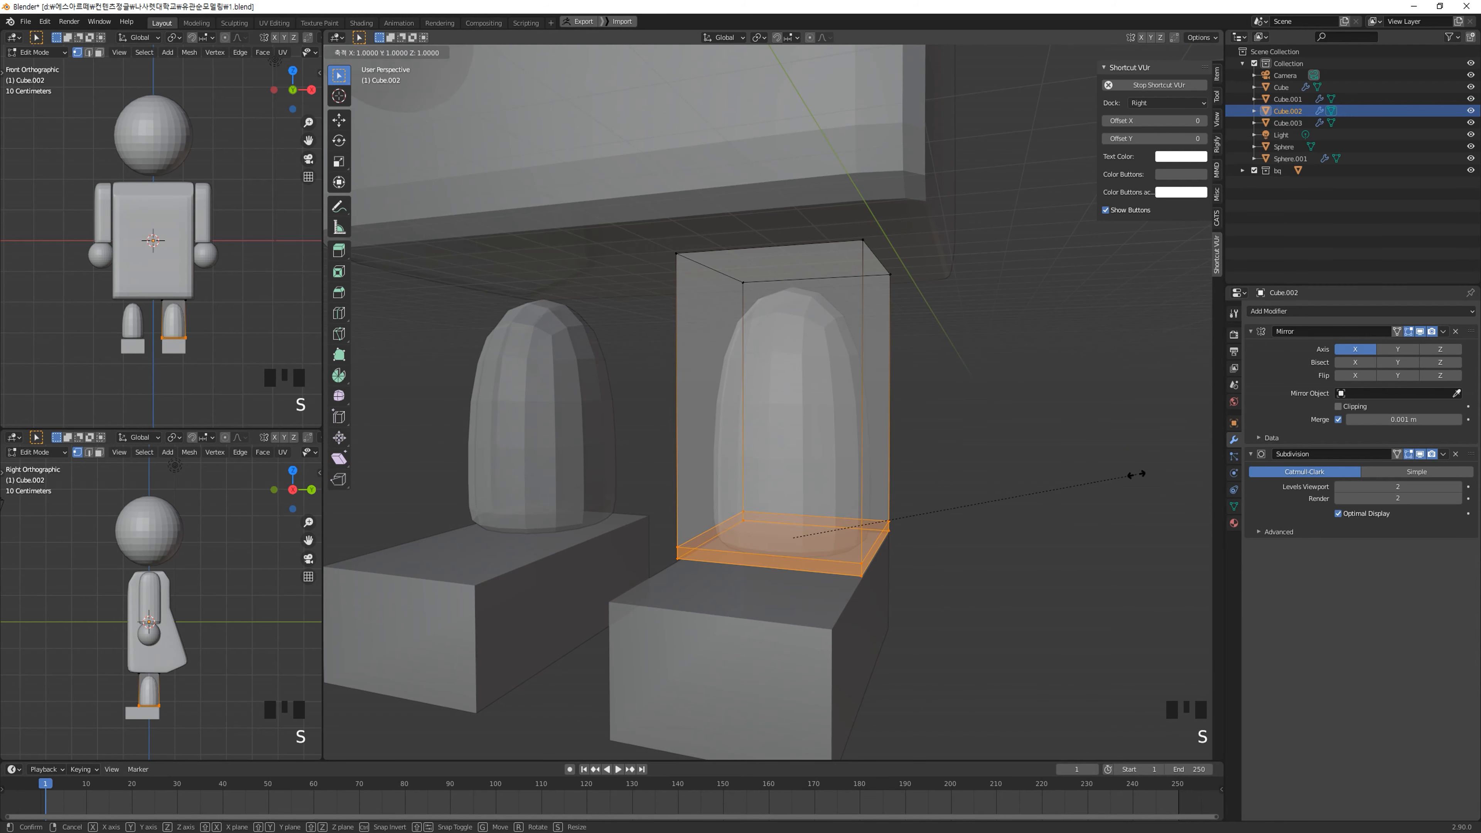
key(shift+z)
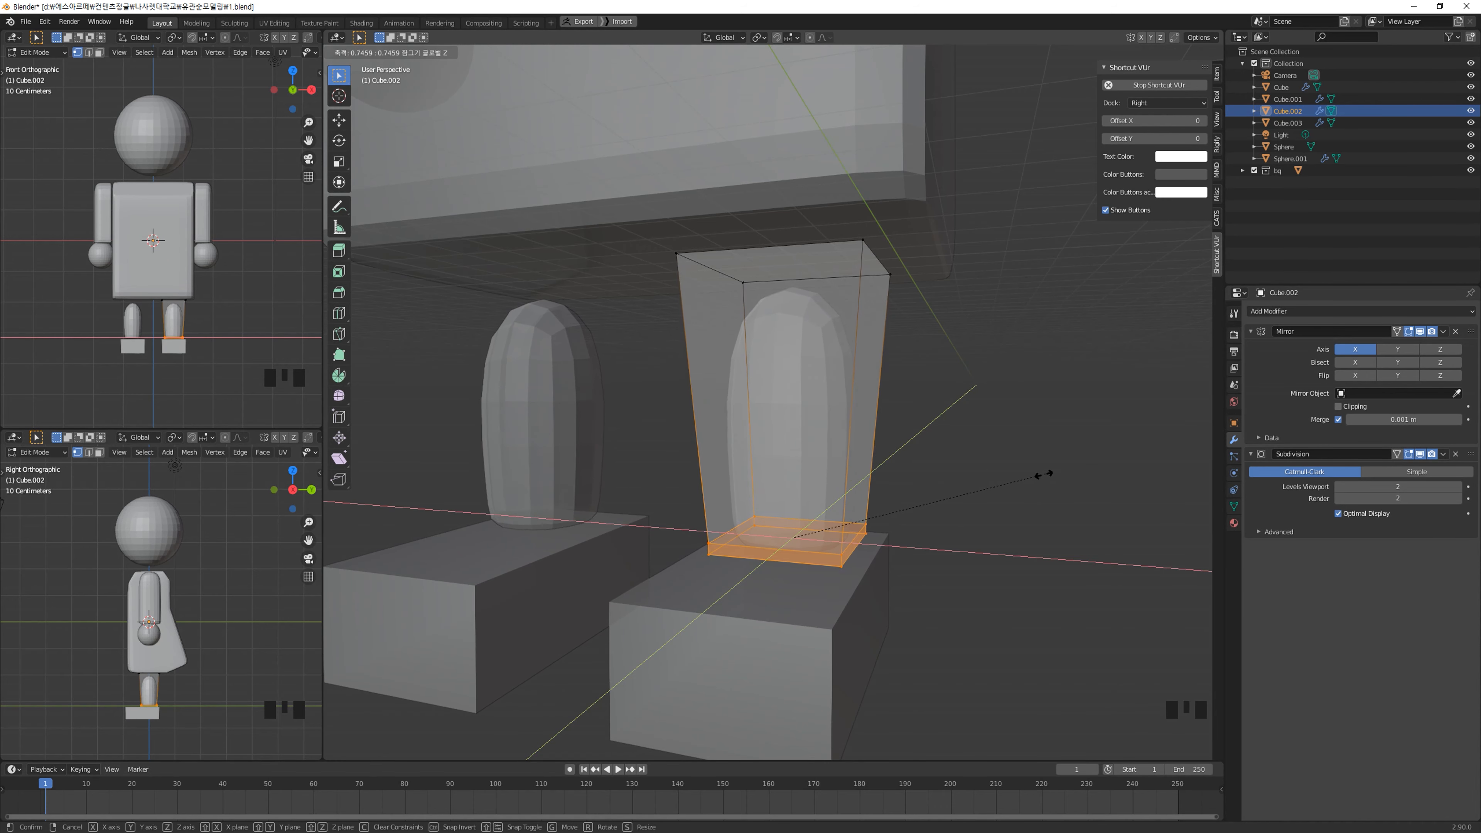
click(1031, 478)
middle_drag(929, 463, 982, 502)
key(s)
key(shift+z)
click(1016, 465)
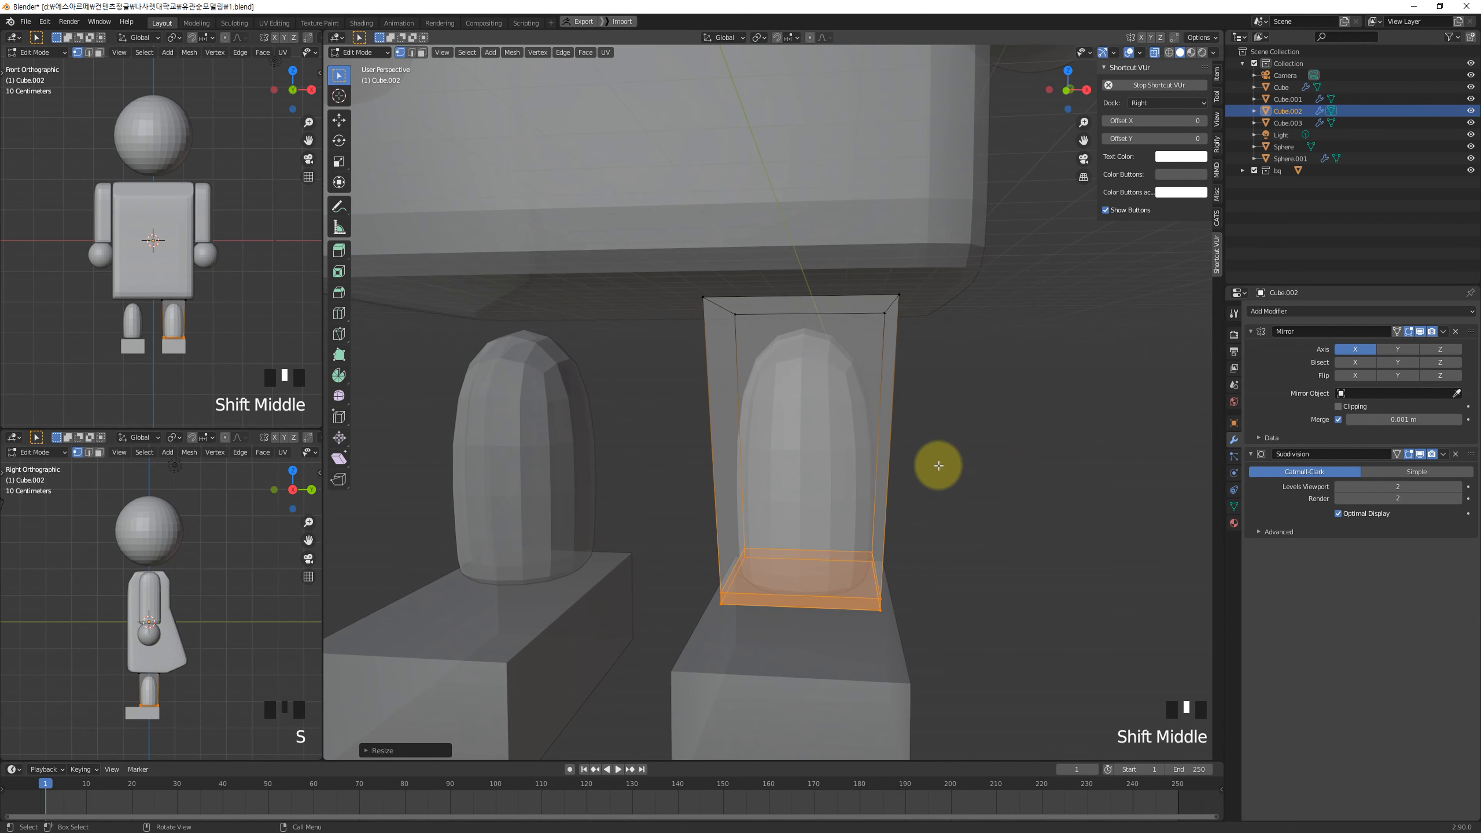
Step: Add a horizontal loop cut close to the leg's upper end
key(ctrl+r)
click(883, 487)
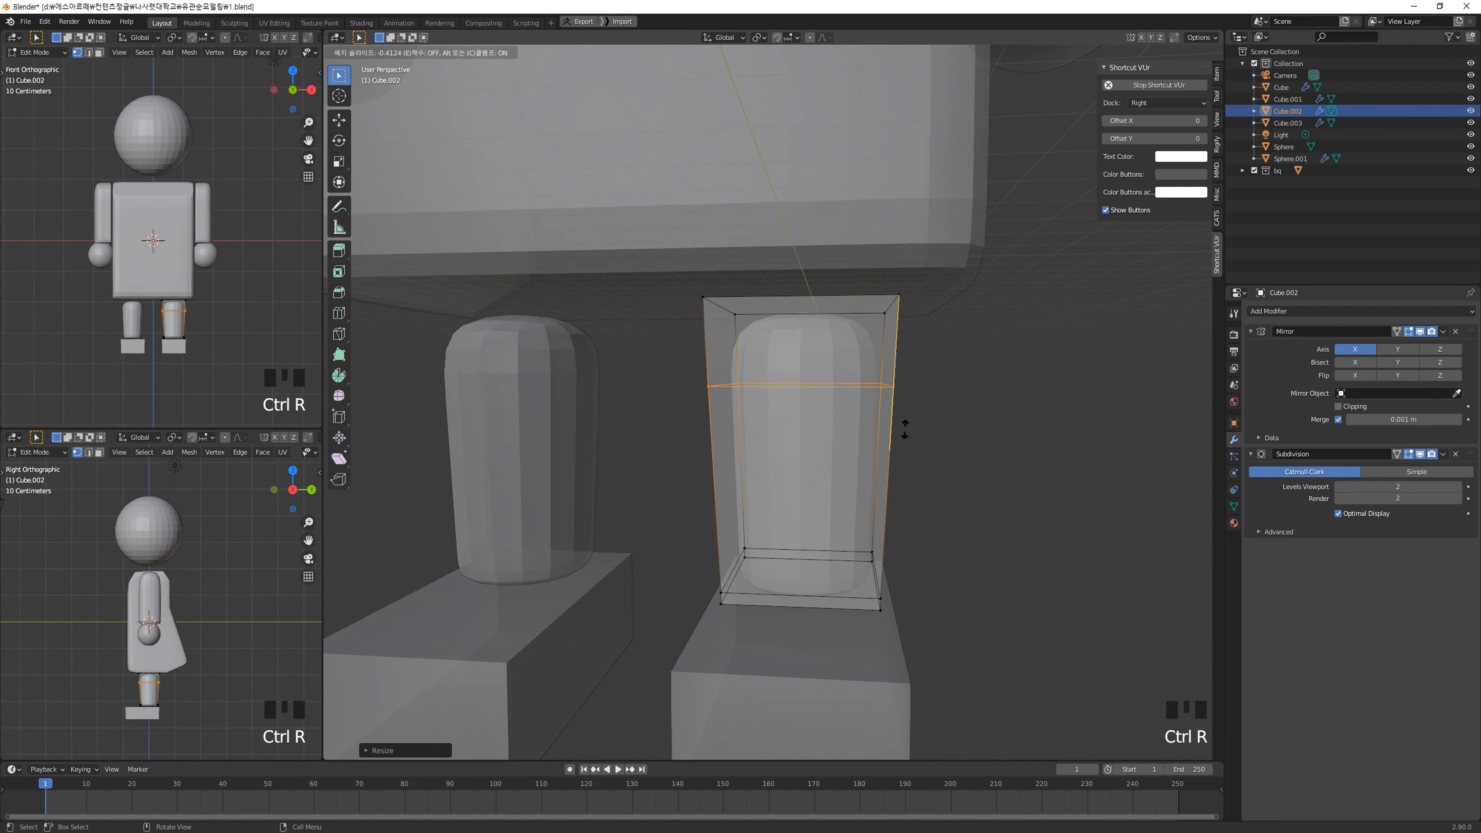
click(918, 356)
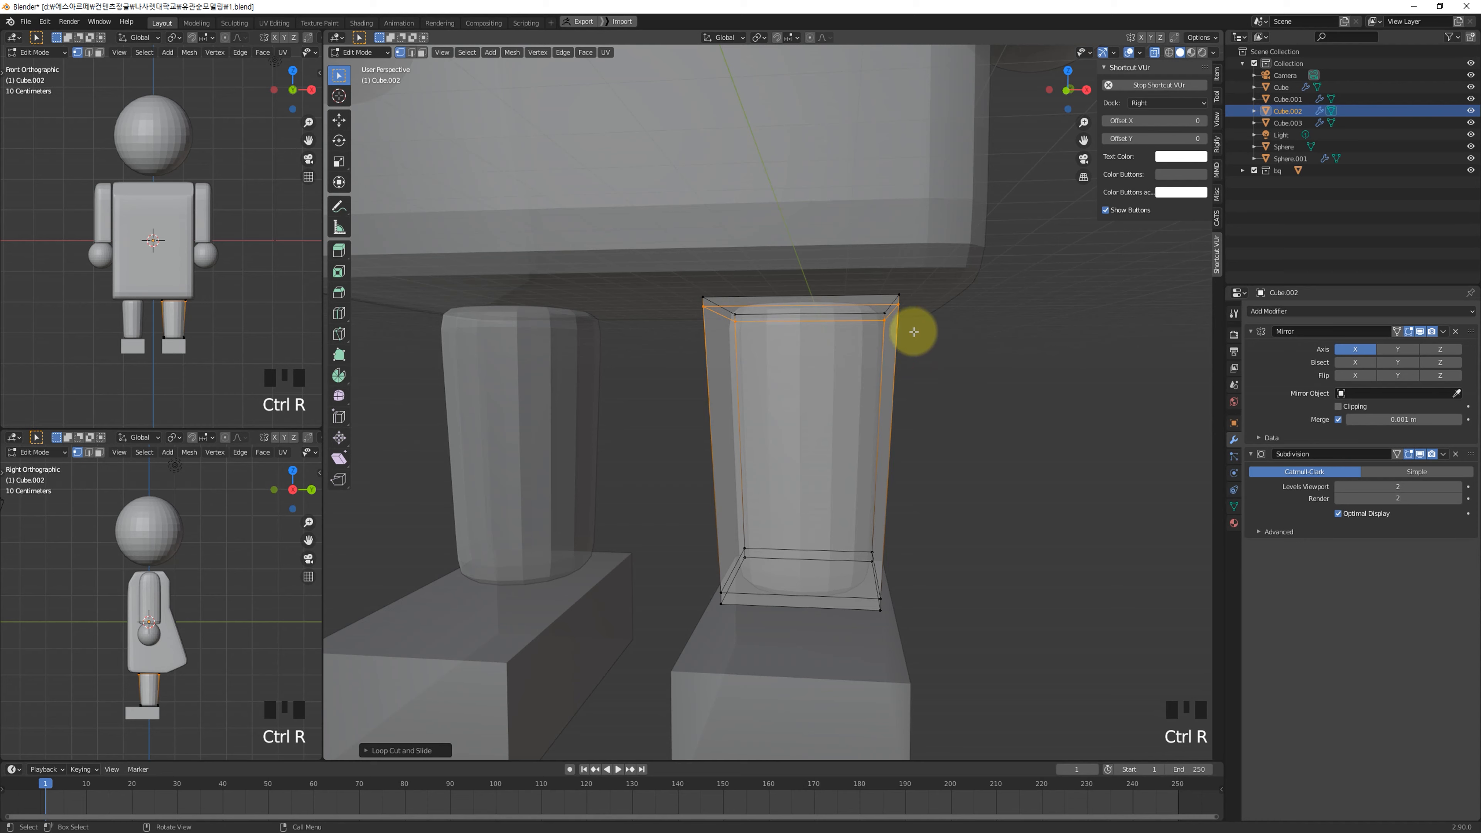
key(alt+z)
key(alt+z)
Step: Widen the leg's upper end by scaling its vertices to about 1.21 without changing height, and return to Object Mode in front view
drag(638, 350, 1015, 233)
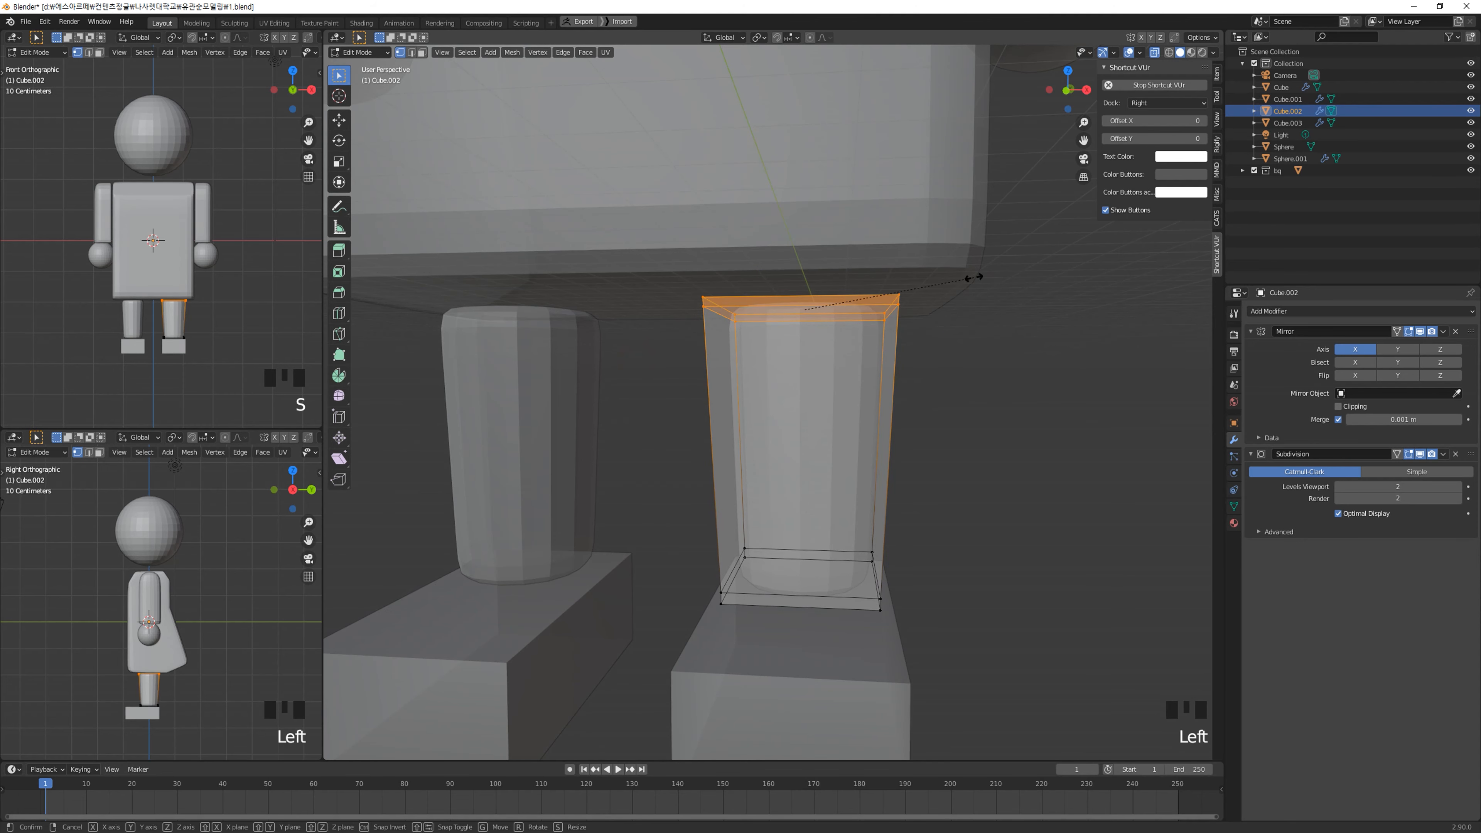
key(s)
key(x)
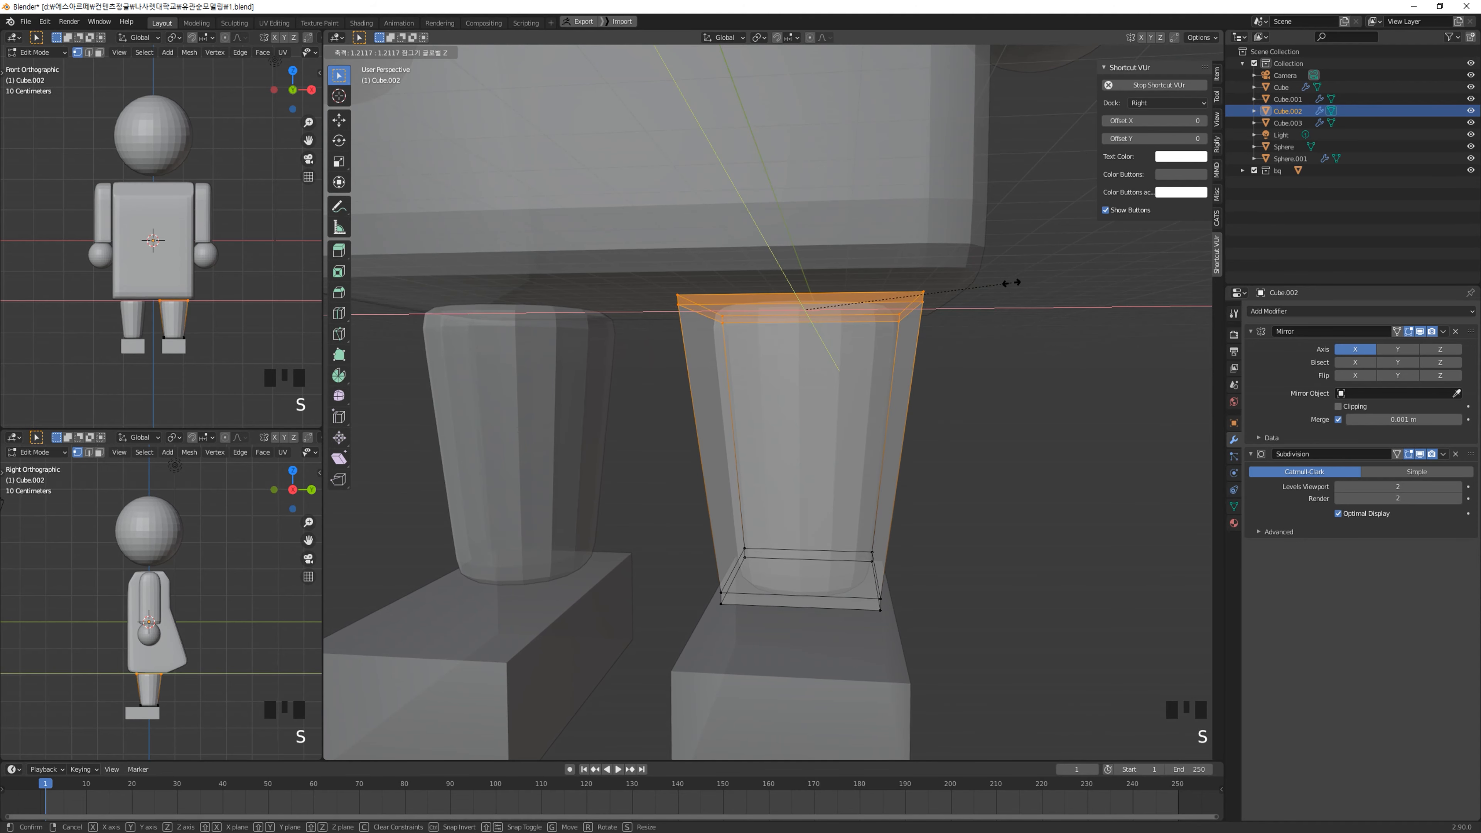
click(1011, 283)
key(alt+z)
key(KP_1)
key(Tab)
scroll(1011, 283, down, 3)
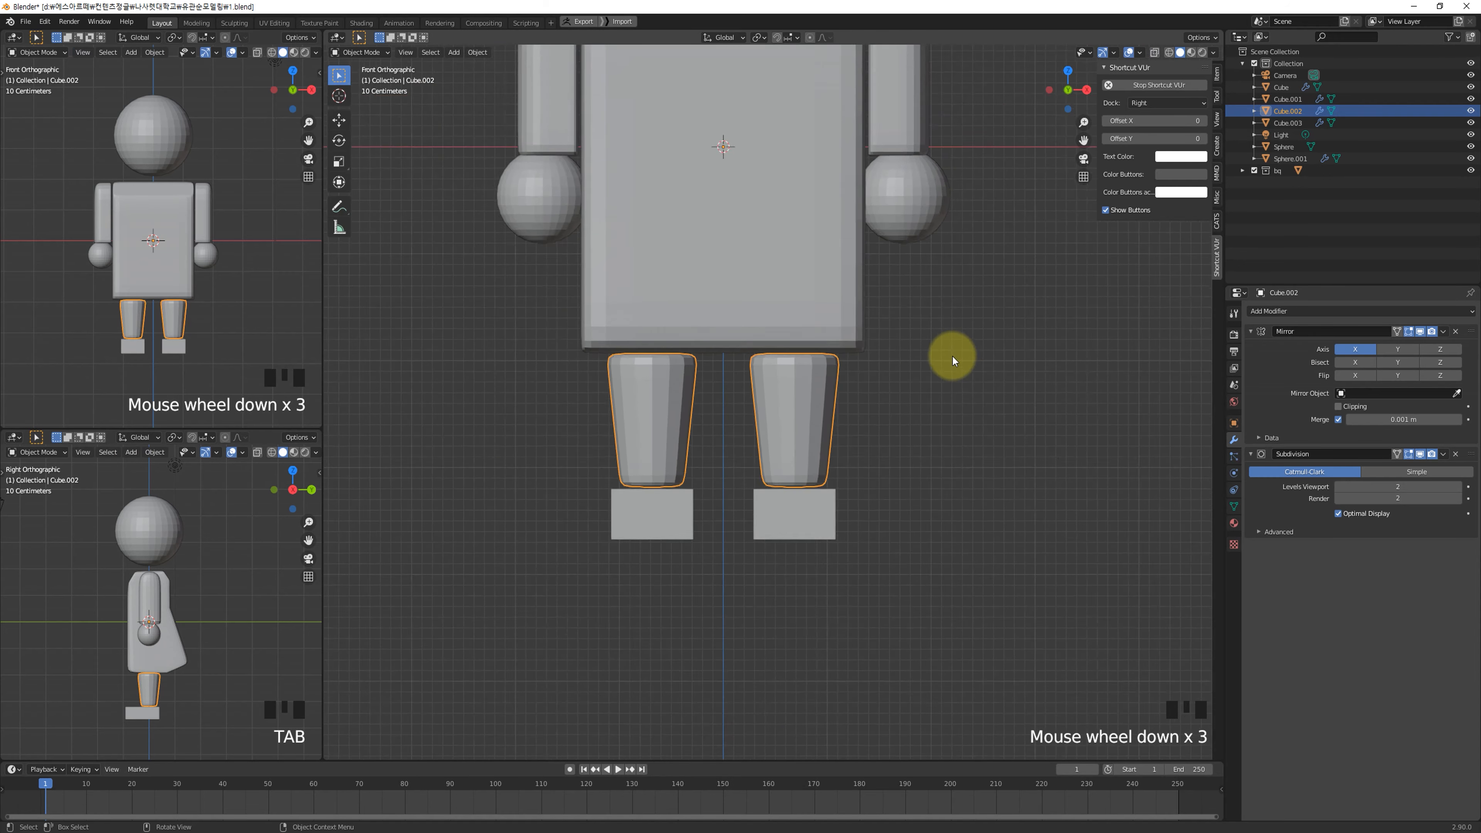
scroll(953, 368, up, 3)
shift+middle_drag(944, 388, 936, 418)
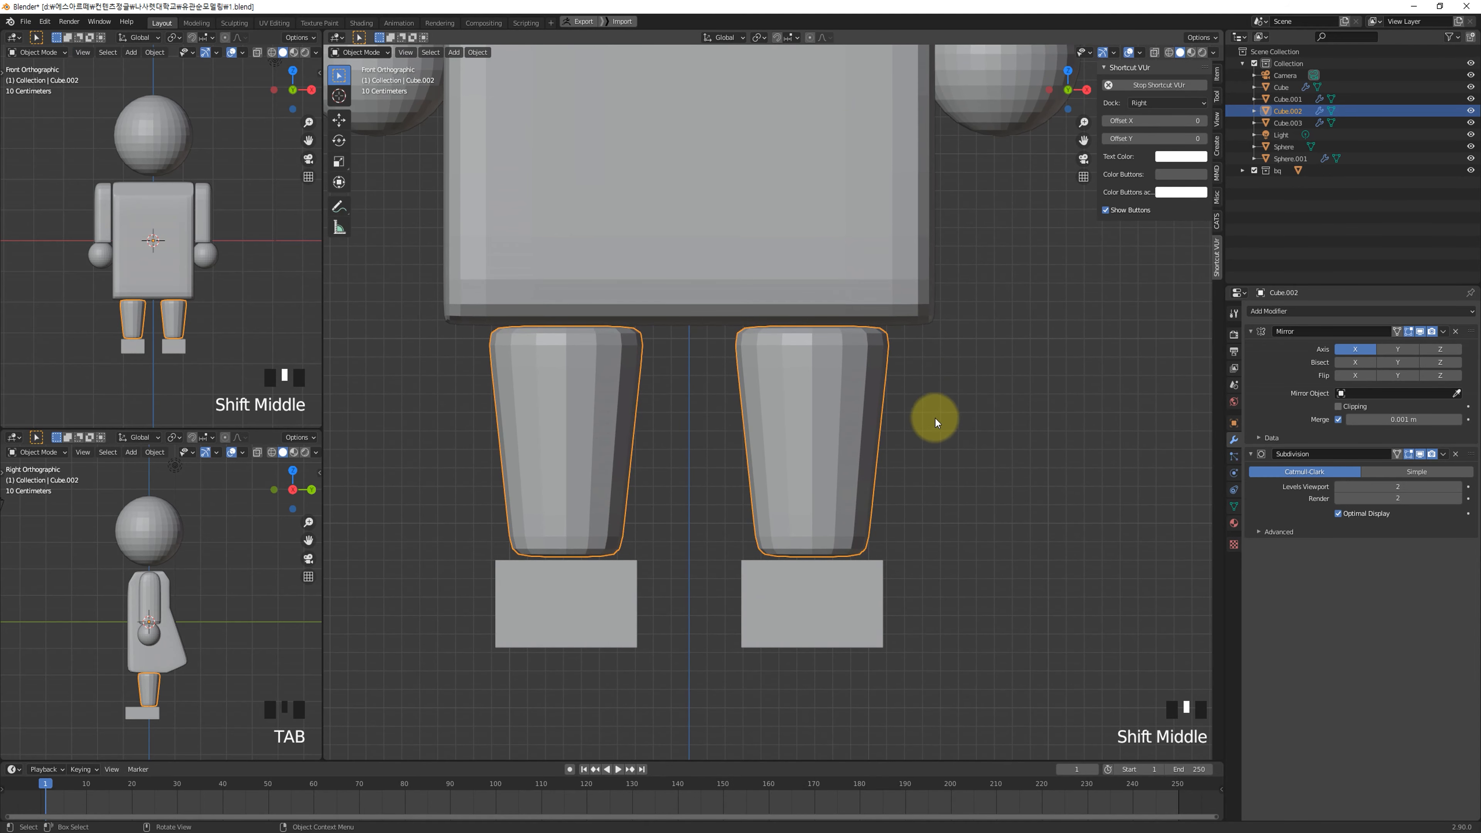
Step: Try moving the legs slightly up along Z towards the torso, and undo the move
key(g)
key(z)
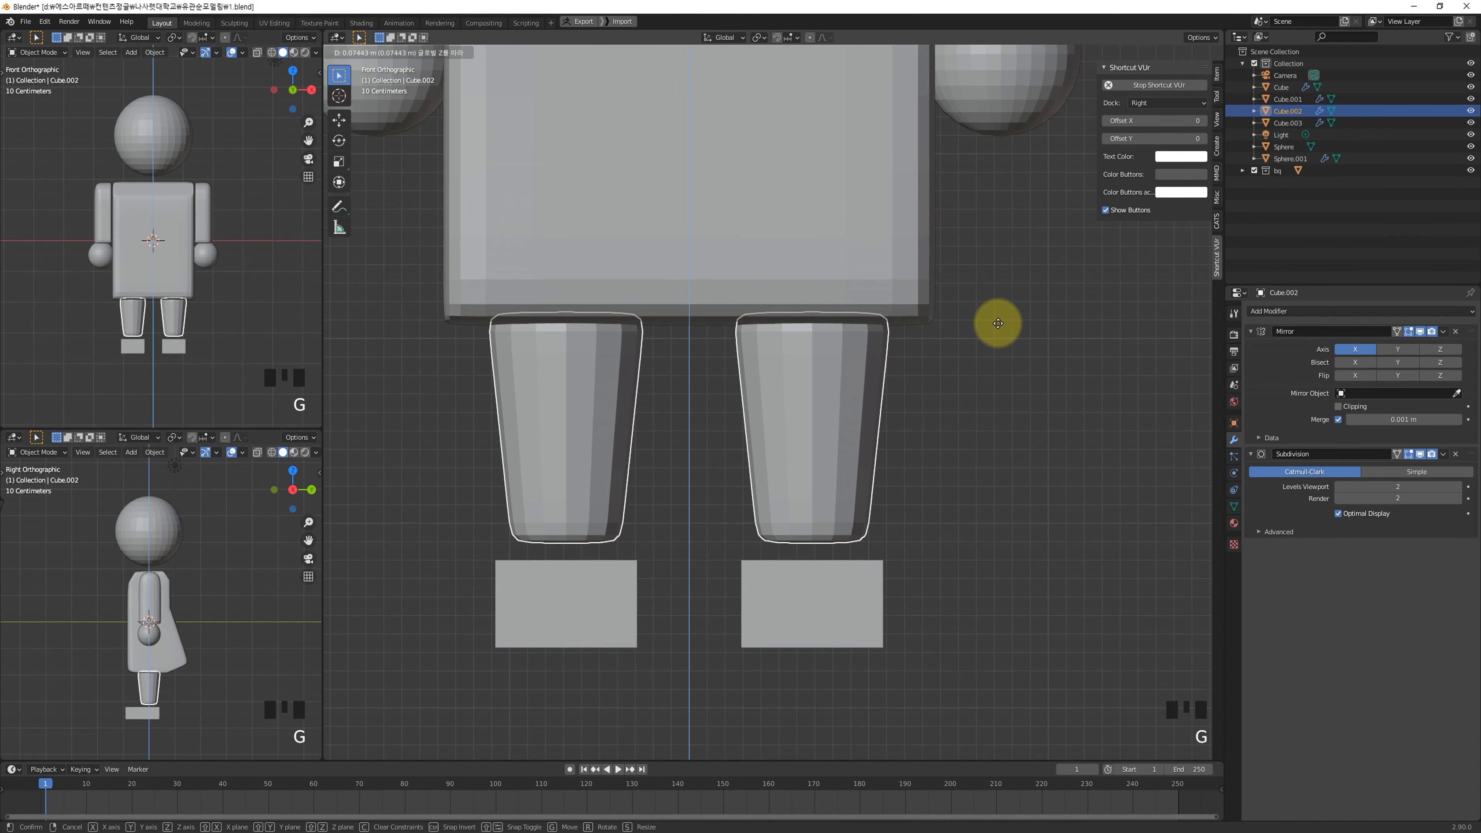
click(998, 336)
scroll(933, 408, down, 3)
scroll(926, 428, up, 3)
key(ctrl+z)
Step: Isolate the legs in local view and enter Edit Mode with nothing selected, looking onto the leg's top end
middle_drag(928, 420, 918, 429)
middle_drag(880, 355, 858, 419)
key(KP_Divide)
scroll(860, 433, up, 2)
key(Tab)
key(Tab)
key(Tab)
click(968, 440)
middle_drag(968, 440, 859, 383)
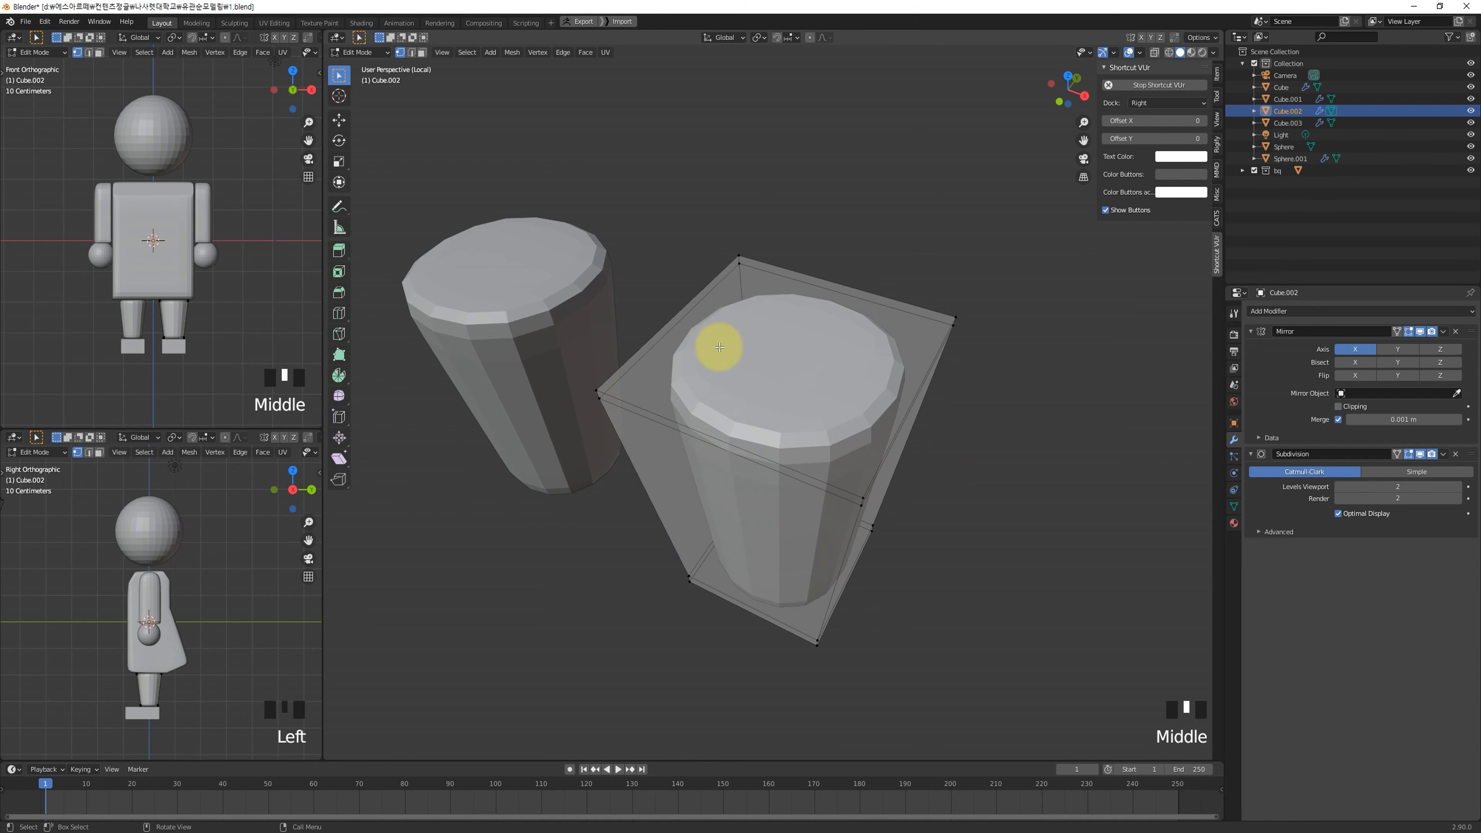
middle_drag(734, 374, 747, 380)
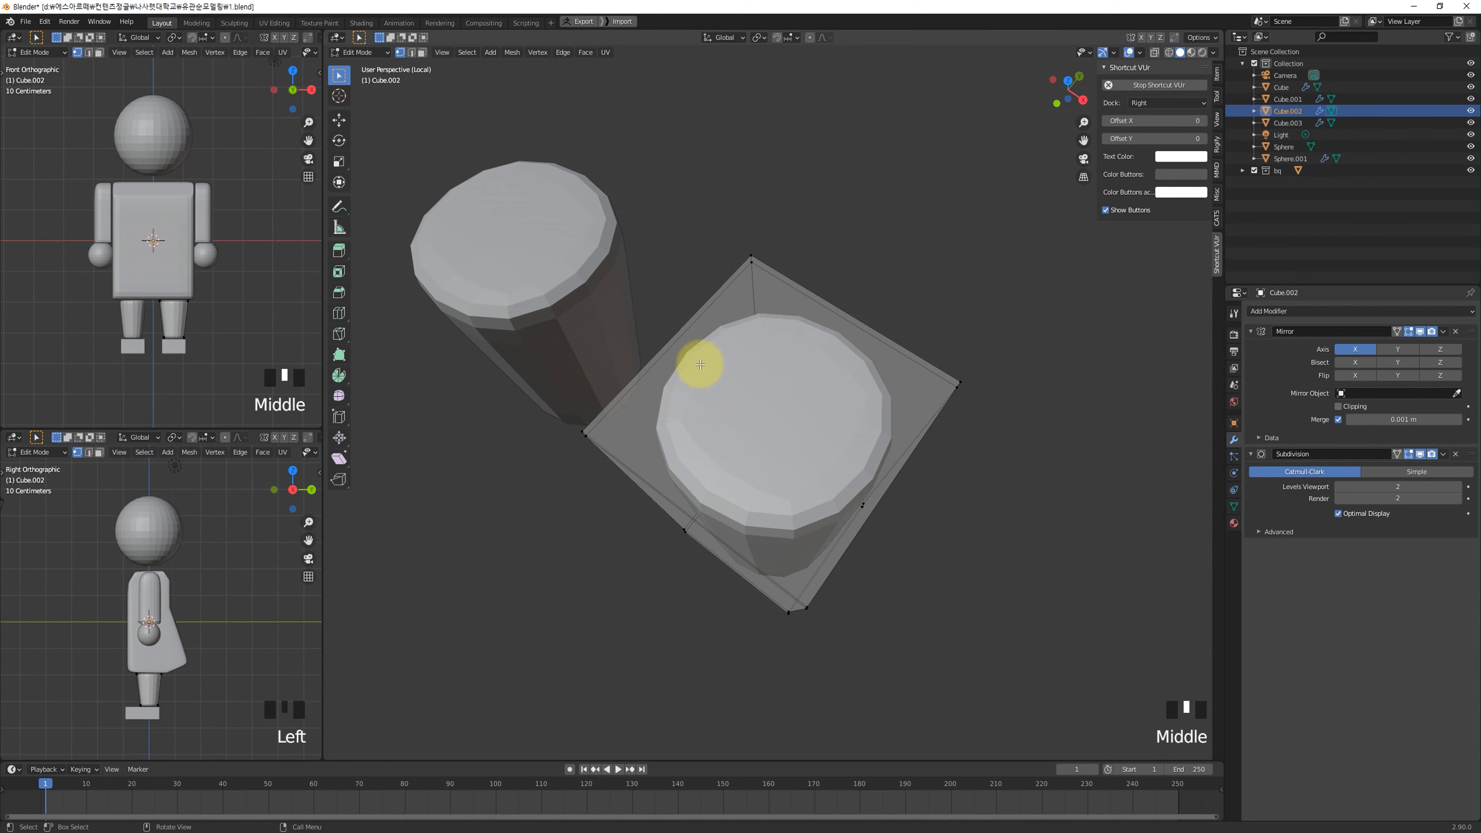
Step: Try adding lengthwise loop cuts beside two opposite sides of the leg
key(ctrl+r)
click(802, 285)
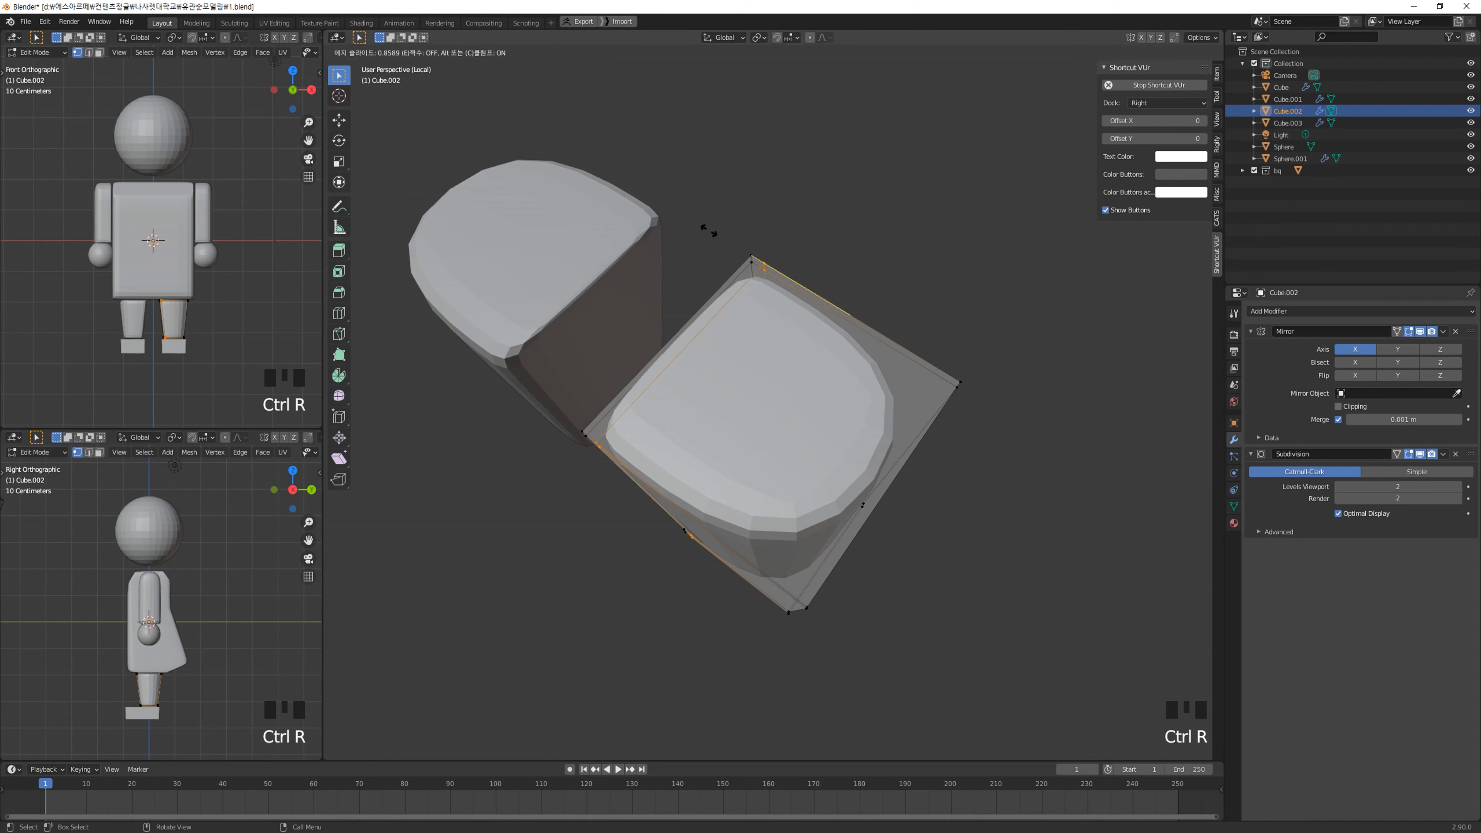
click(905, 371)
key(ctrl+r)
click(881, 326)
click(792, 263)
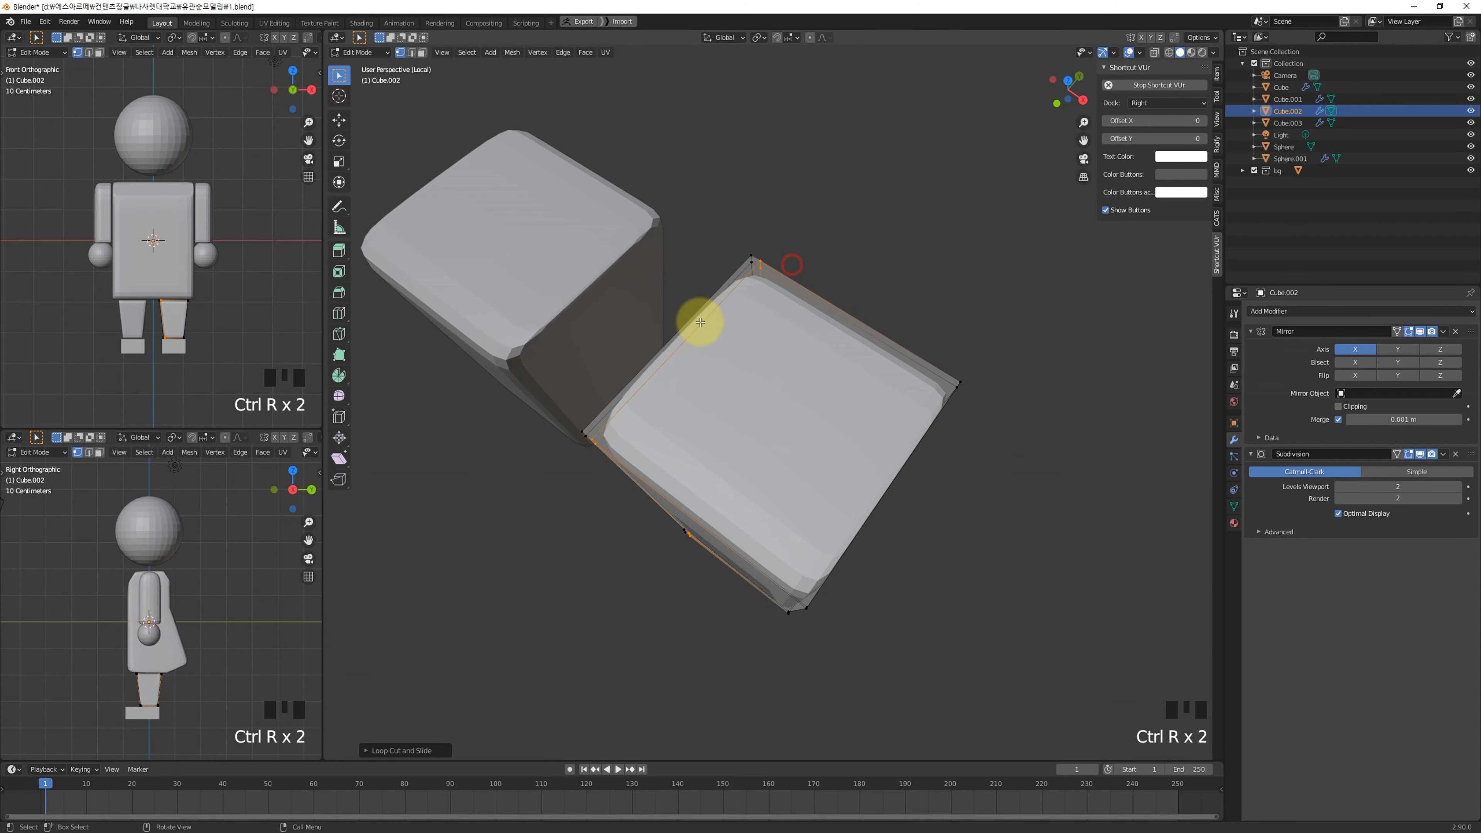
Step: Try adding further lengthwise loop cuts near the leg's remaining sides to square off its top end
key(ctrl+r)
click(692, 336)
click(631, 437)
key(ctrl+r)
click(694, 410)
key(ctrl+r)
click(716, 328)
click(794, 273)
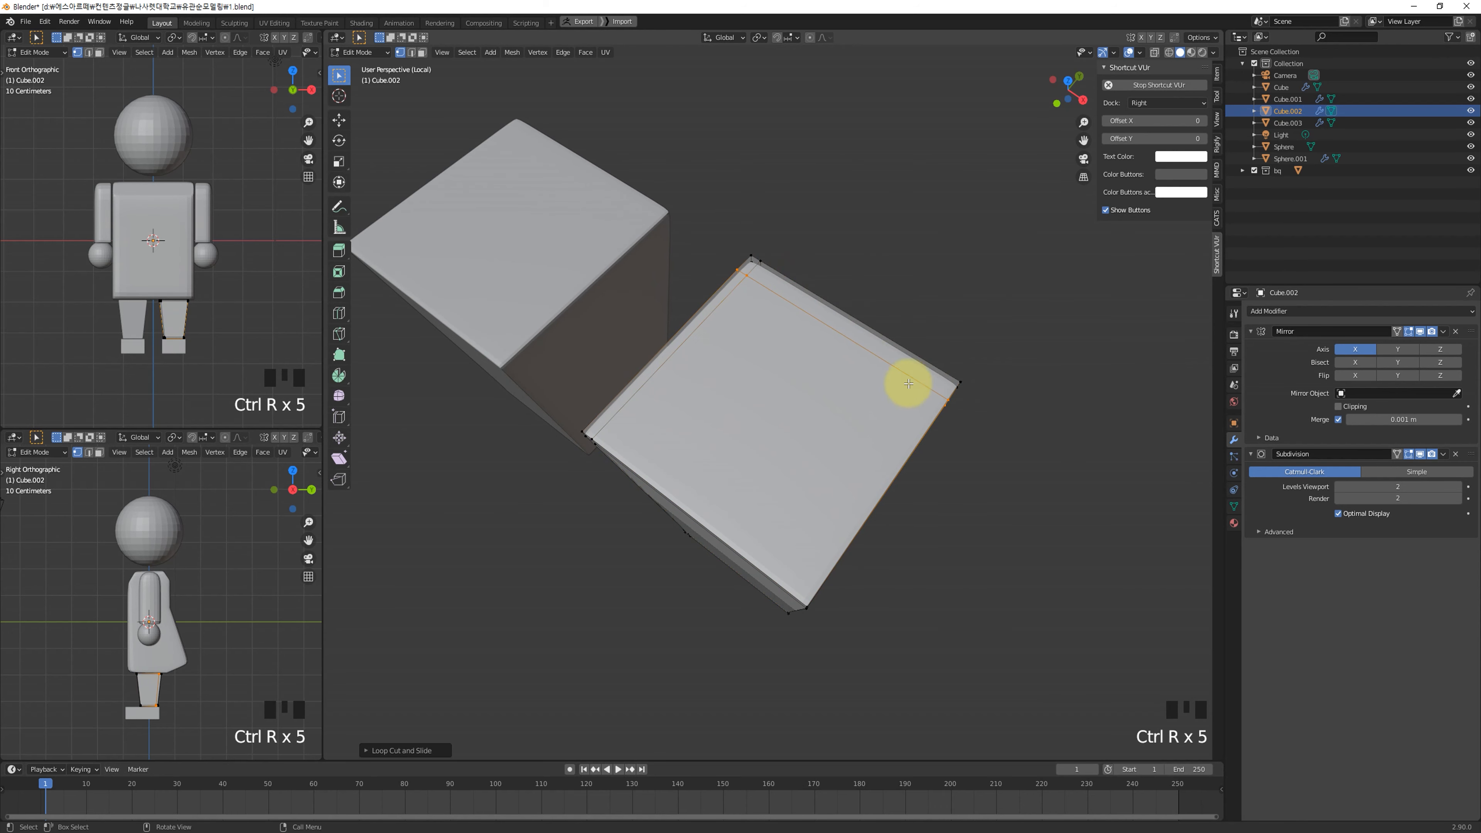
Step: Undo all the lengthwise loop cuts on the leg
key(ctrl+z)
key(ctrl+z)
key(ctrl+z)
key(ctrl+z)
key(ctrl+z)
key(ctrl+z)
key(ctrl+z)
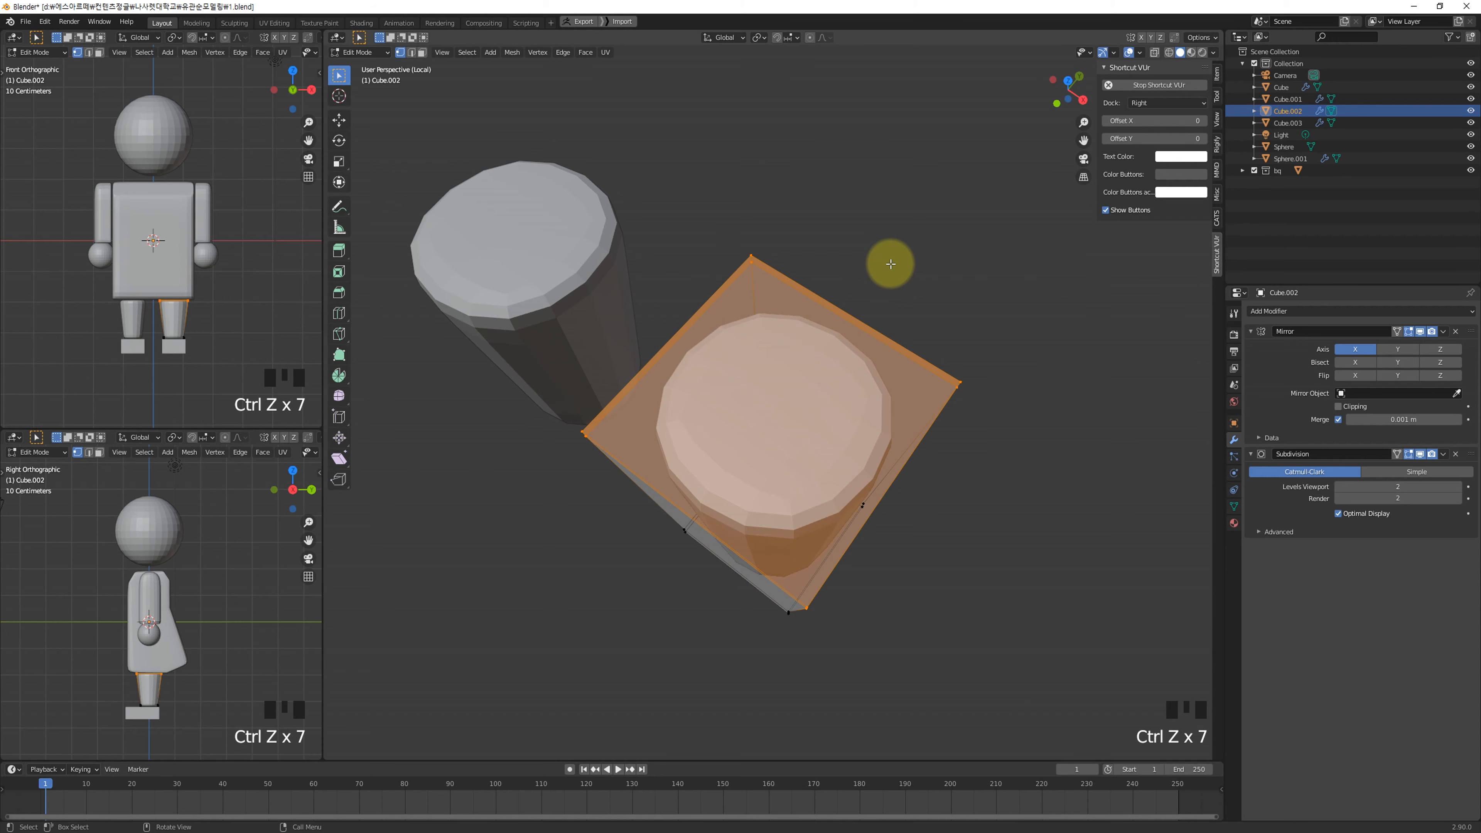
Step: Select the leg's top face in face selection mode and inset it by a narrow margin
scroll(890, 264, up, 2)
mouse_move(887, 261)
middle_down()
mouse_move(902, 219)
mouse_move(874, 249)
middle_up()
ctrl+scroll(887, 241, up, 1)
click(780, 346)
key(3)
click(756, 352)
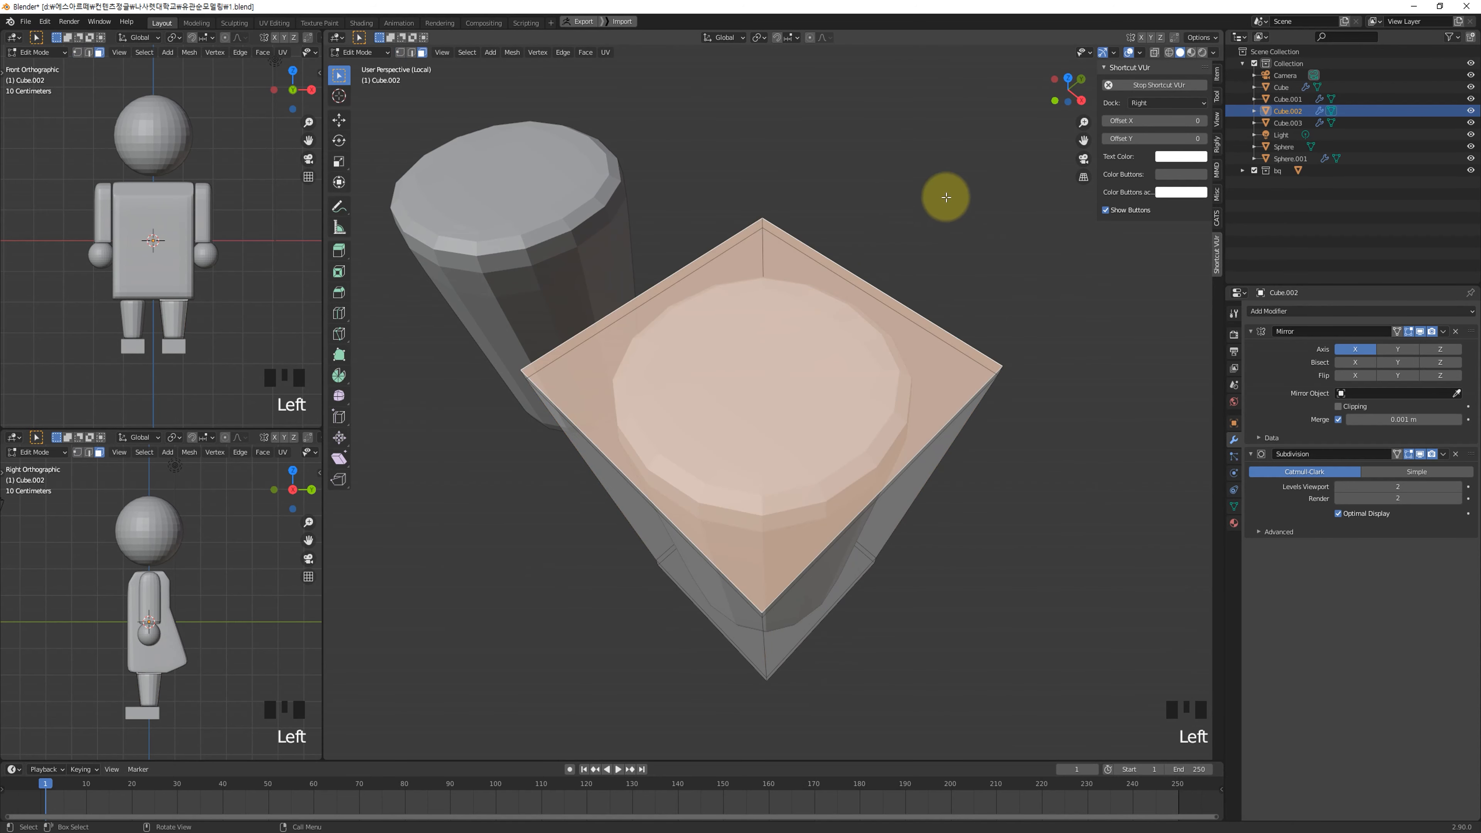
key(i)
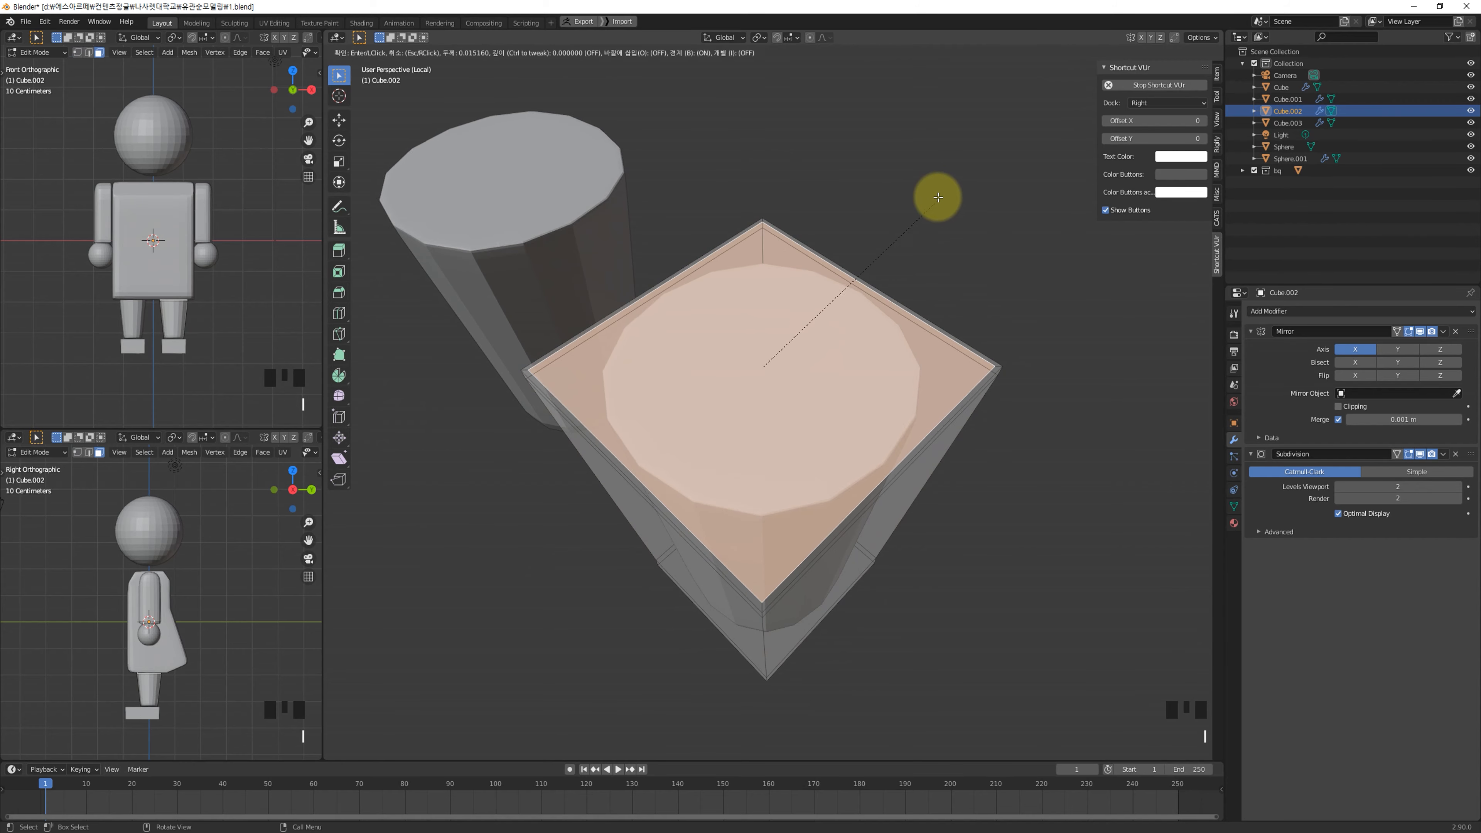
click(930, 200)
Step: Examine the inset legs in Object Mode from several angles and return to Edit Mode facing the leg's underside
key(Tab)
middle_drag(914, 338, 976, 151)
middle_drag(978, 218, 952, 328)
key(Tab)
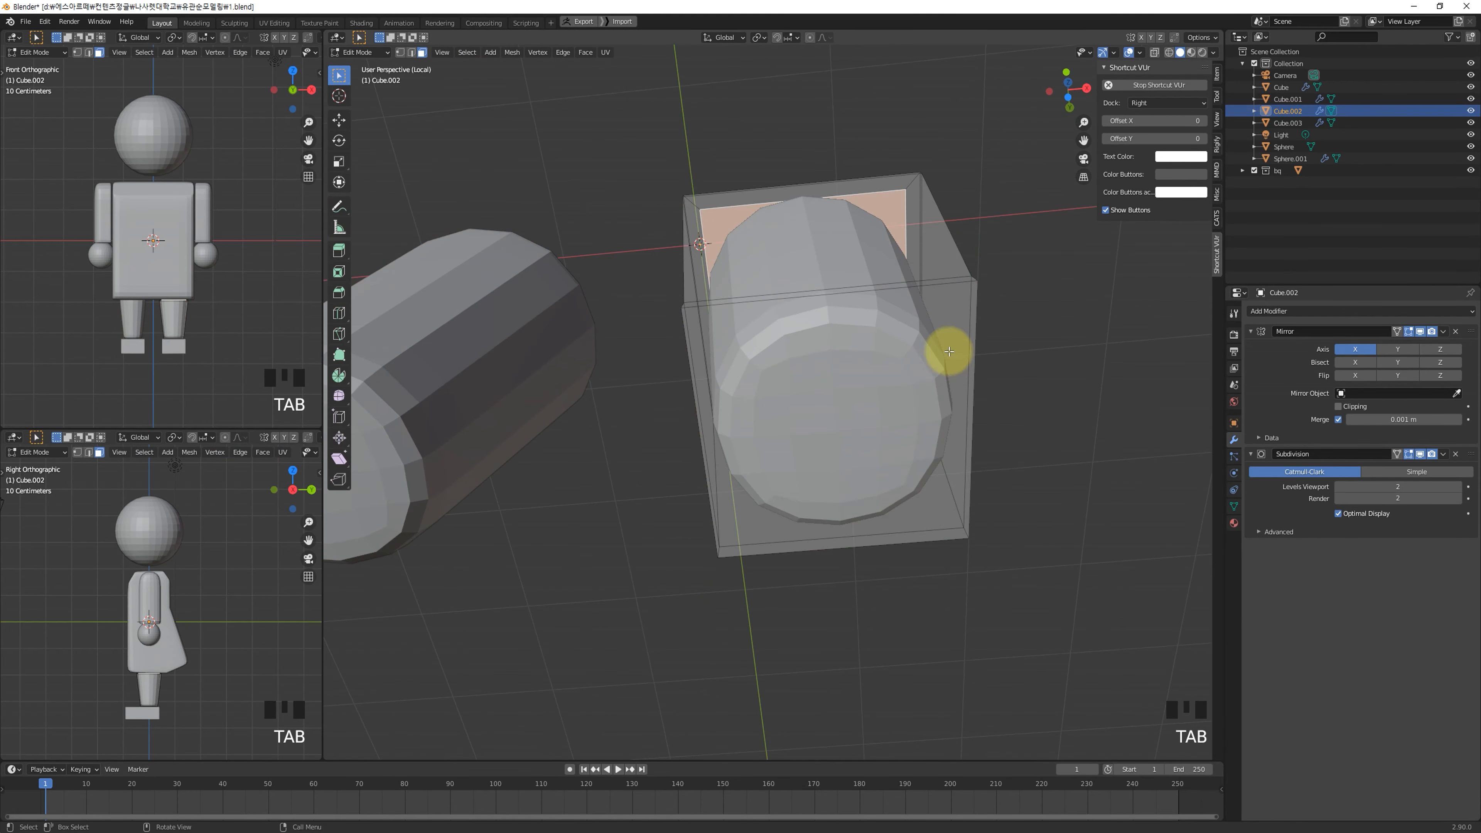
click(1042, 366)
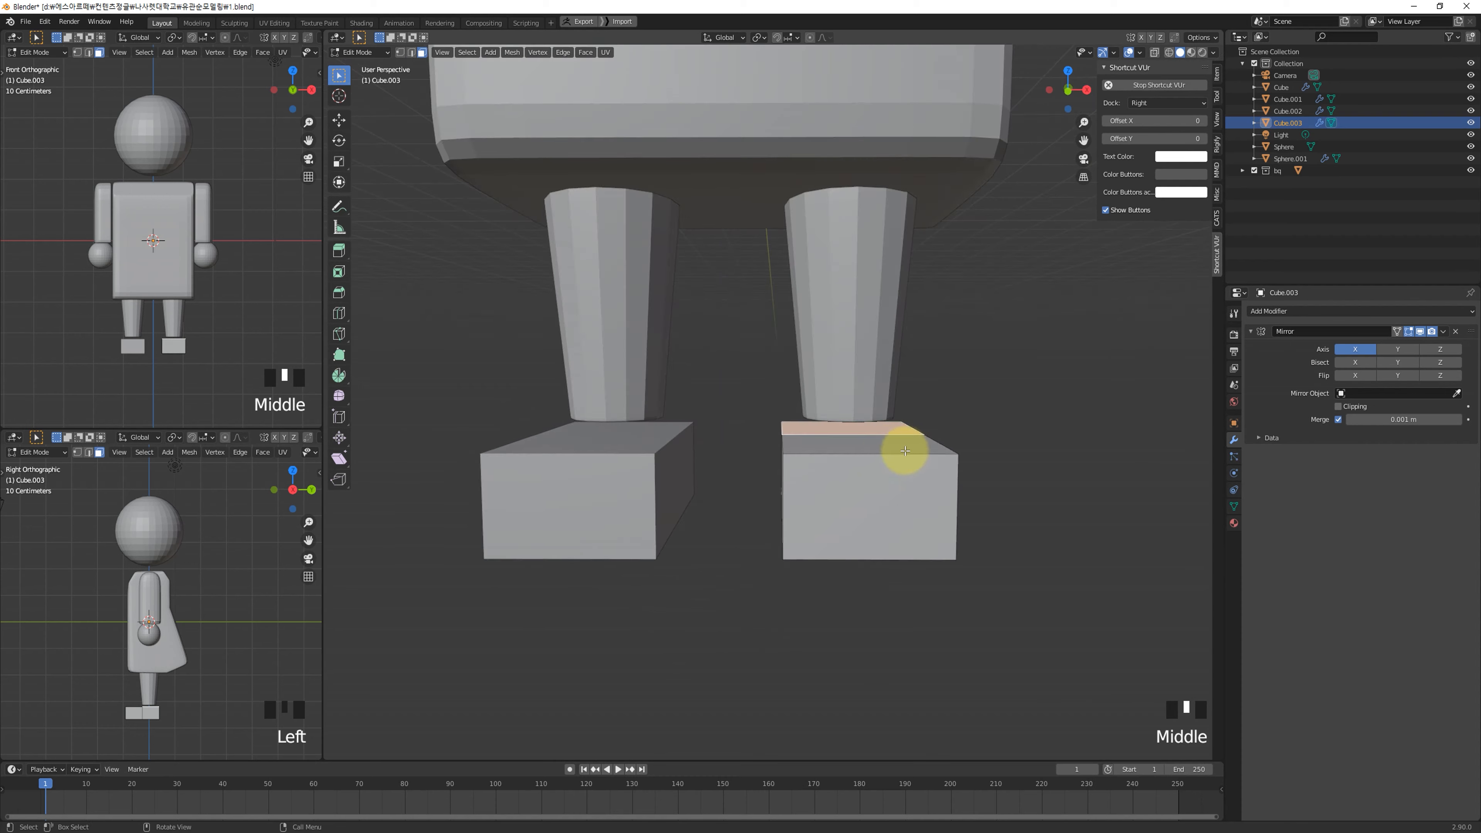
Step: Try raising the rear top face of the foot along Z, undo the move and view the foot up close
key(g)
key(z)
click(940, 378)
middle_drag(935, 380, 896, 422)
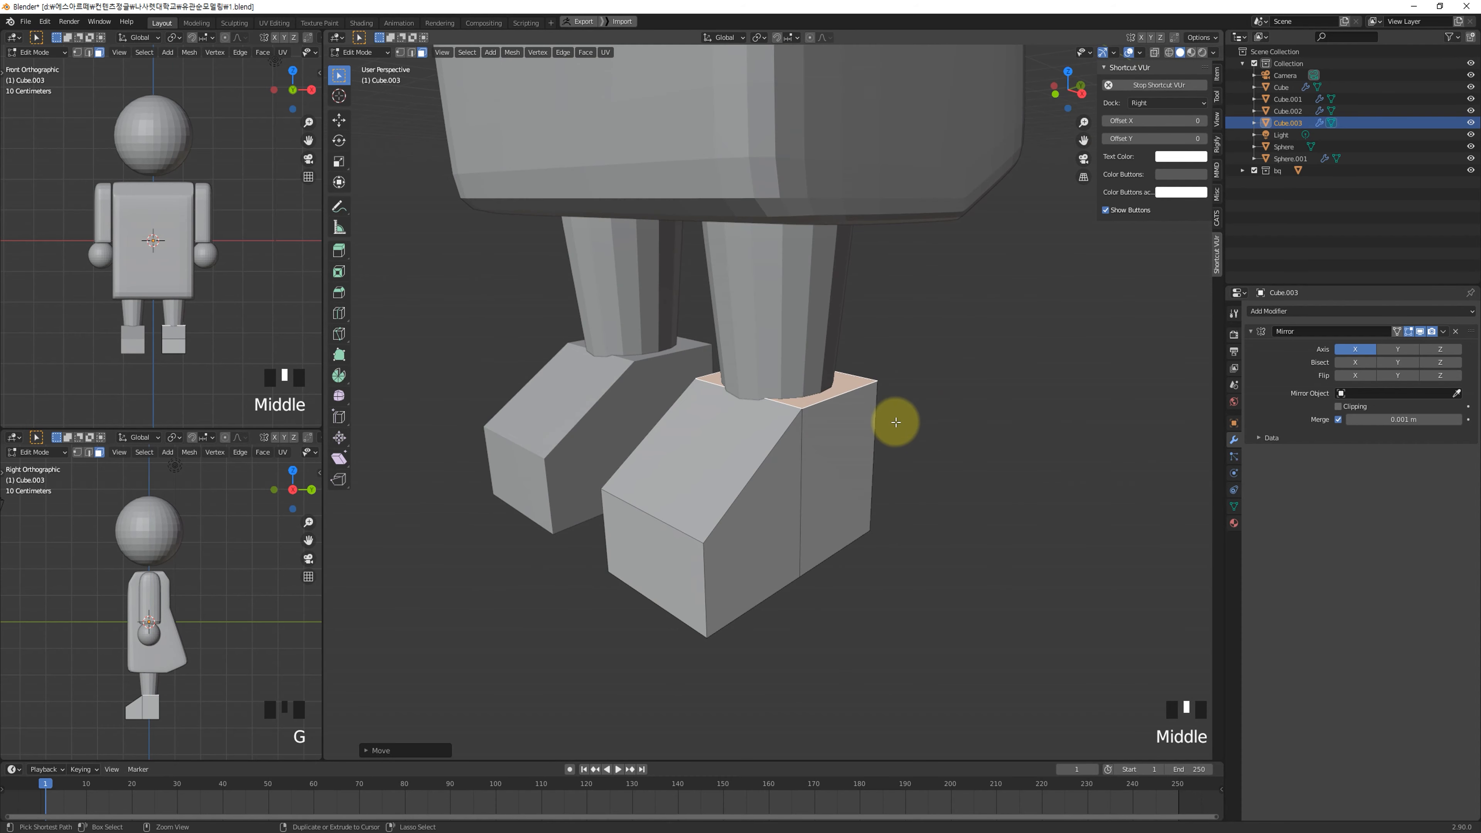
key(ctrl+z)
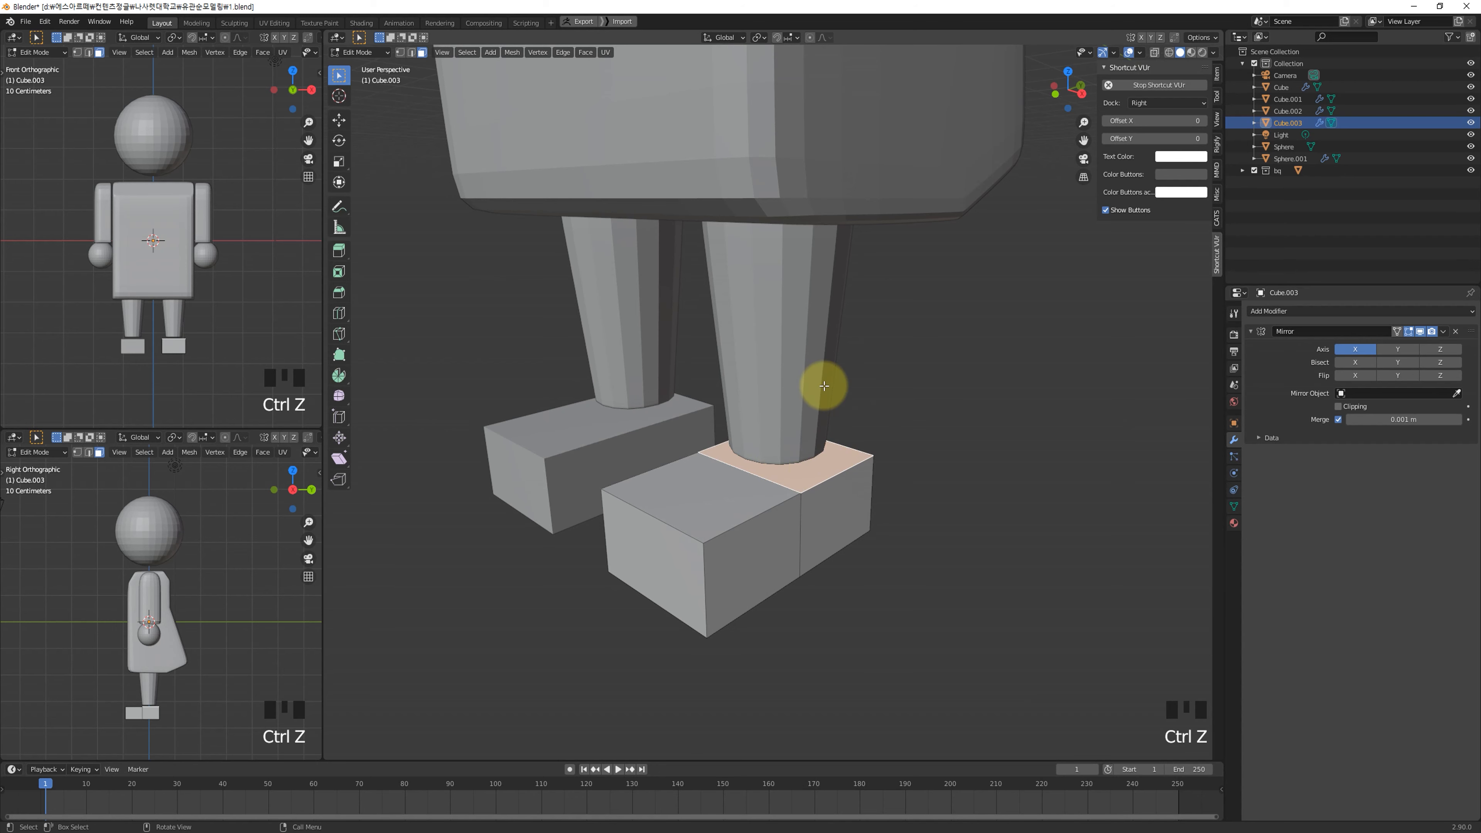
scroll(828, 387, up, 2)
mouse_move(828, 387)
middle_down()
mouse_move(883, 400)
mouse_move(810, 398)
middle_up()
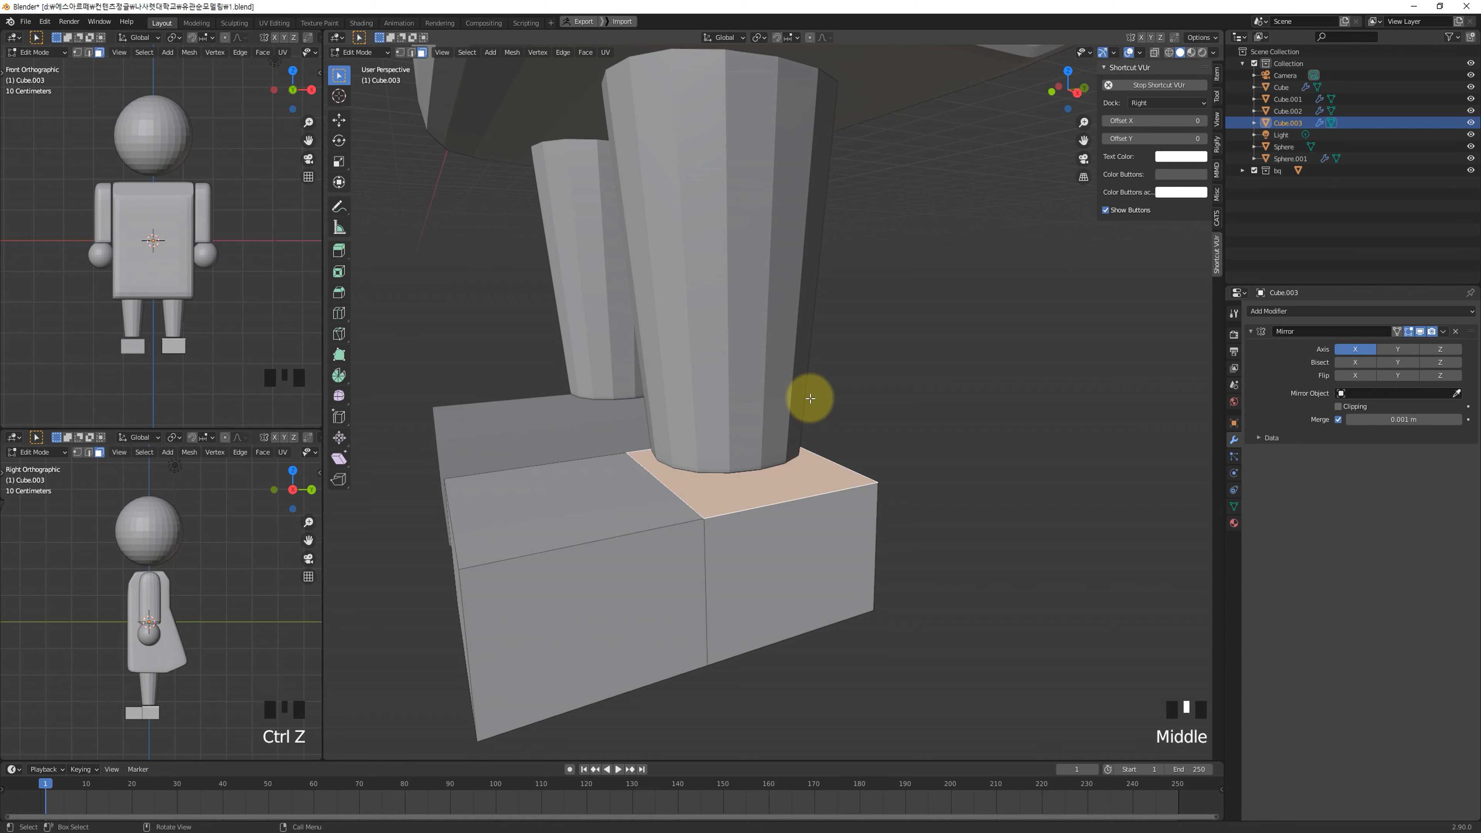
Step: Try extruding the foot's rear top face in place and moving it along Z, and undo the attempt
scroll(810, 399, up, 2)
scroll(813, 398, down, 2)
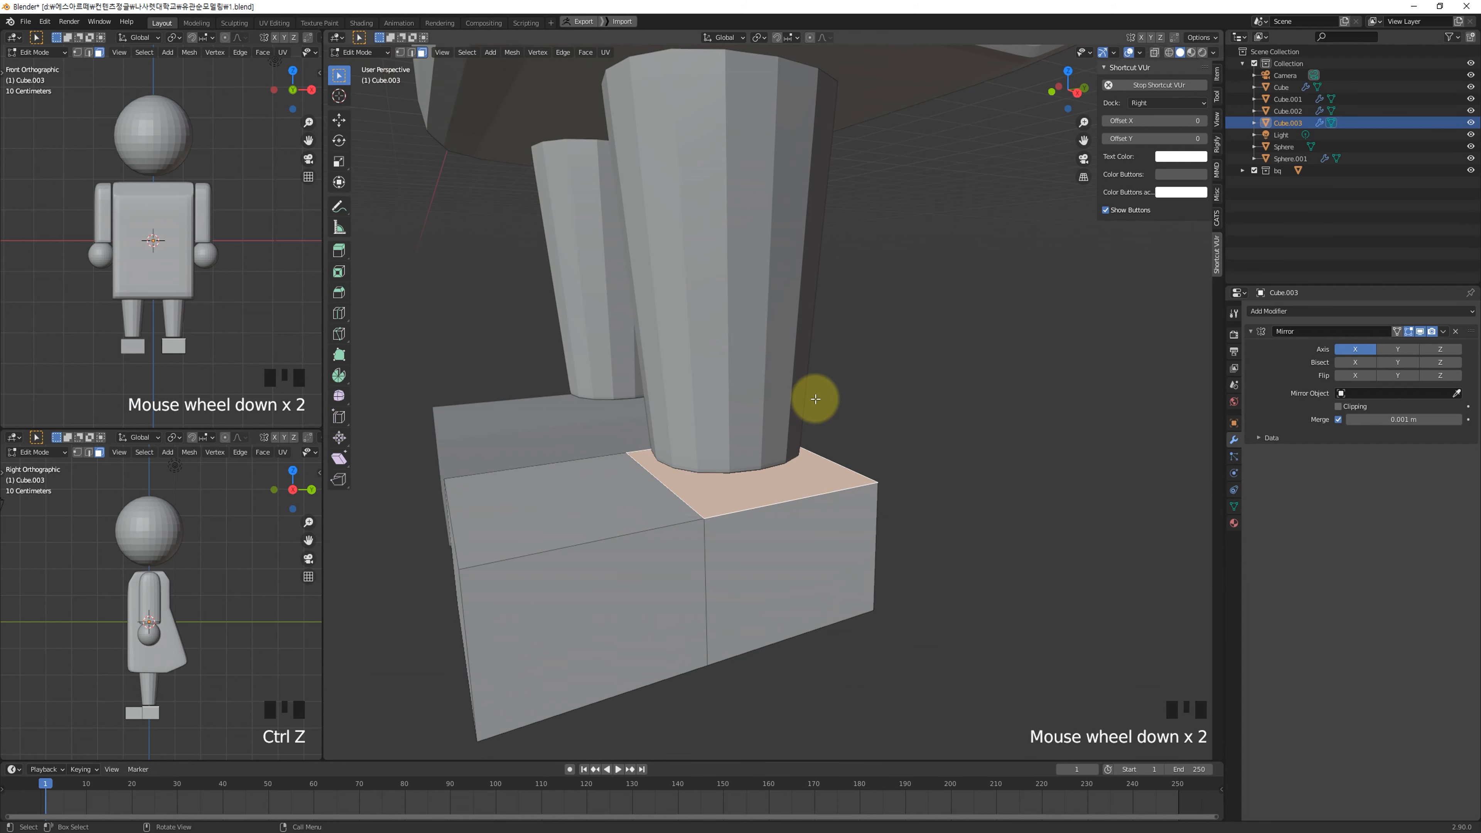
scroll(818, 400, down, 2)
shift+middle_drag(836, 413, 830, 443)
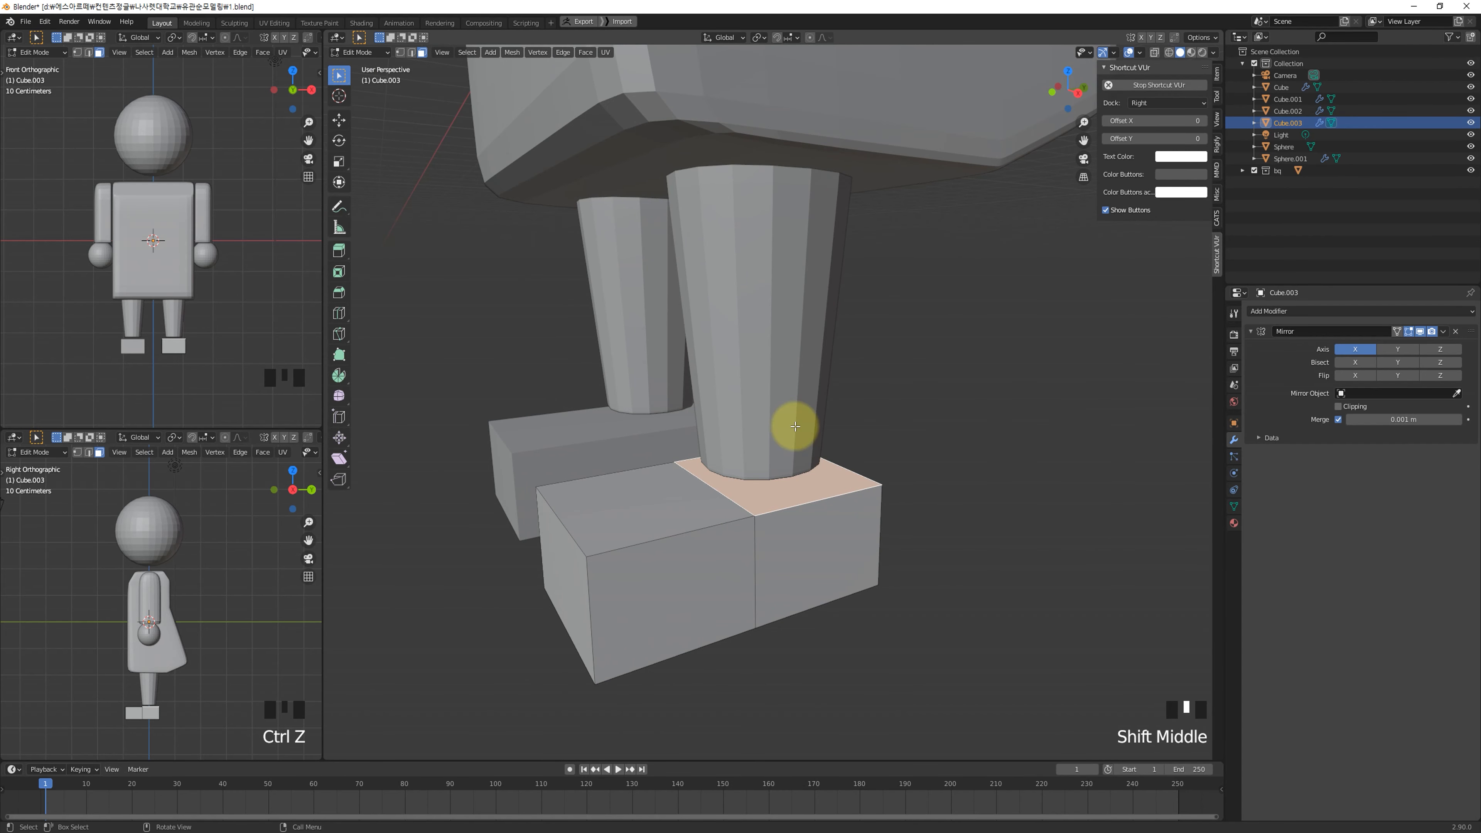
scroll(852, 557, up, 1)
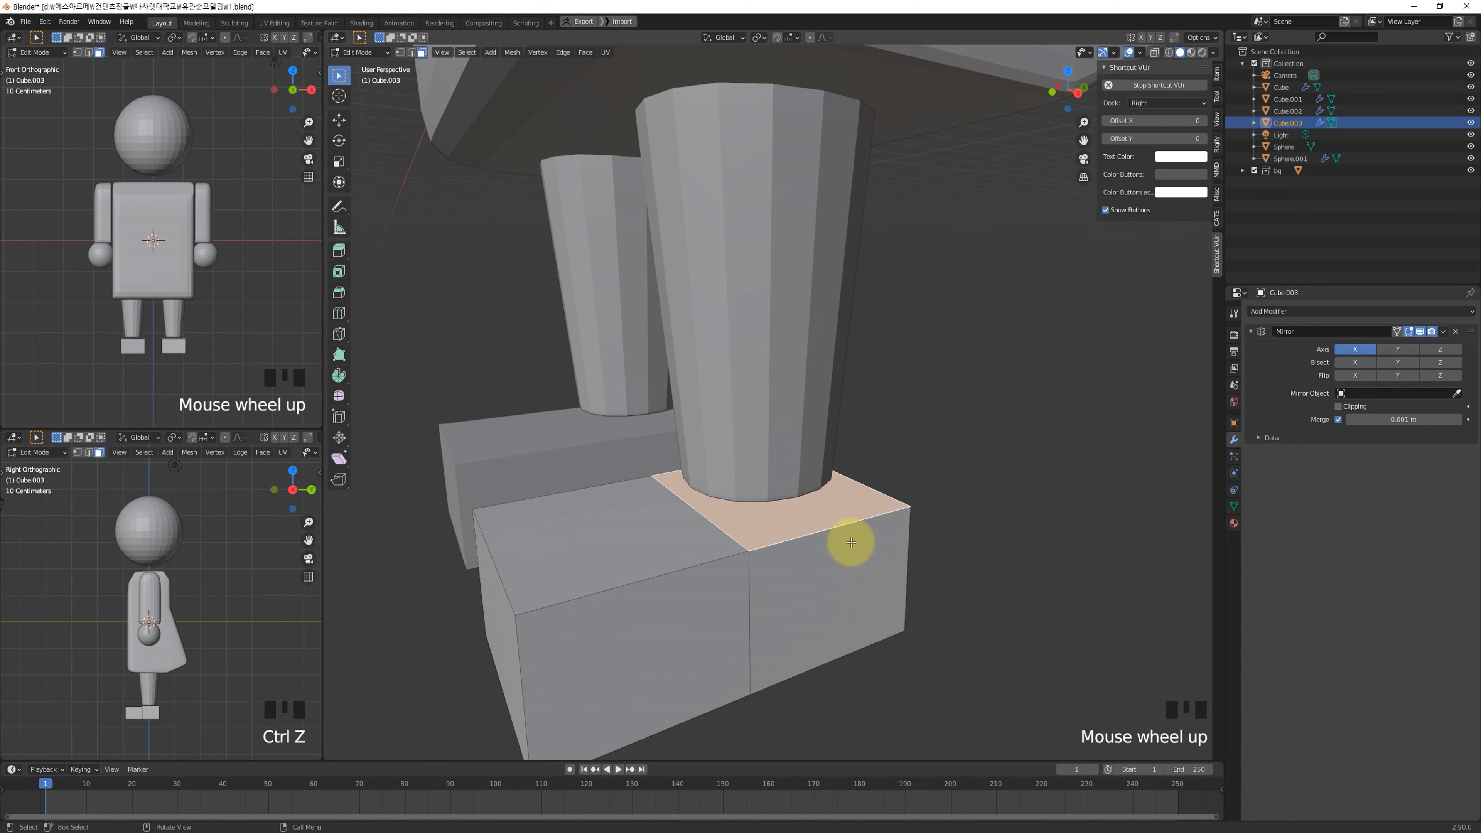
key(e)
right_click(852, 507)
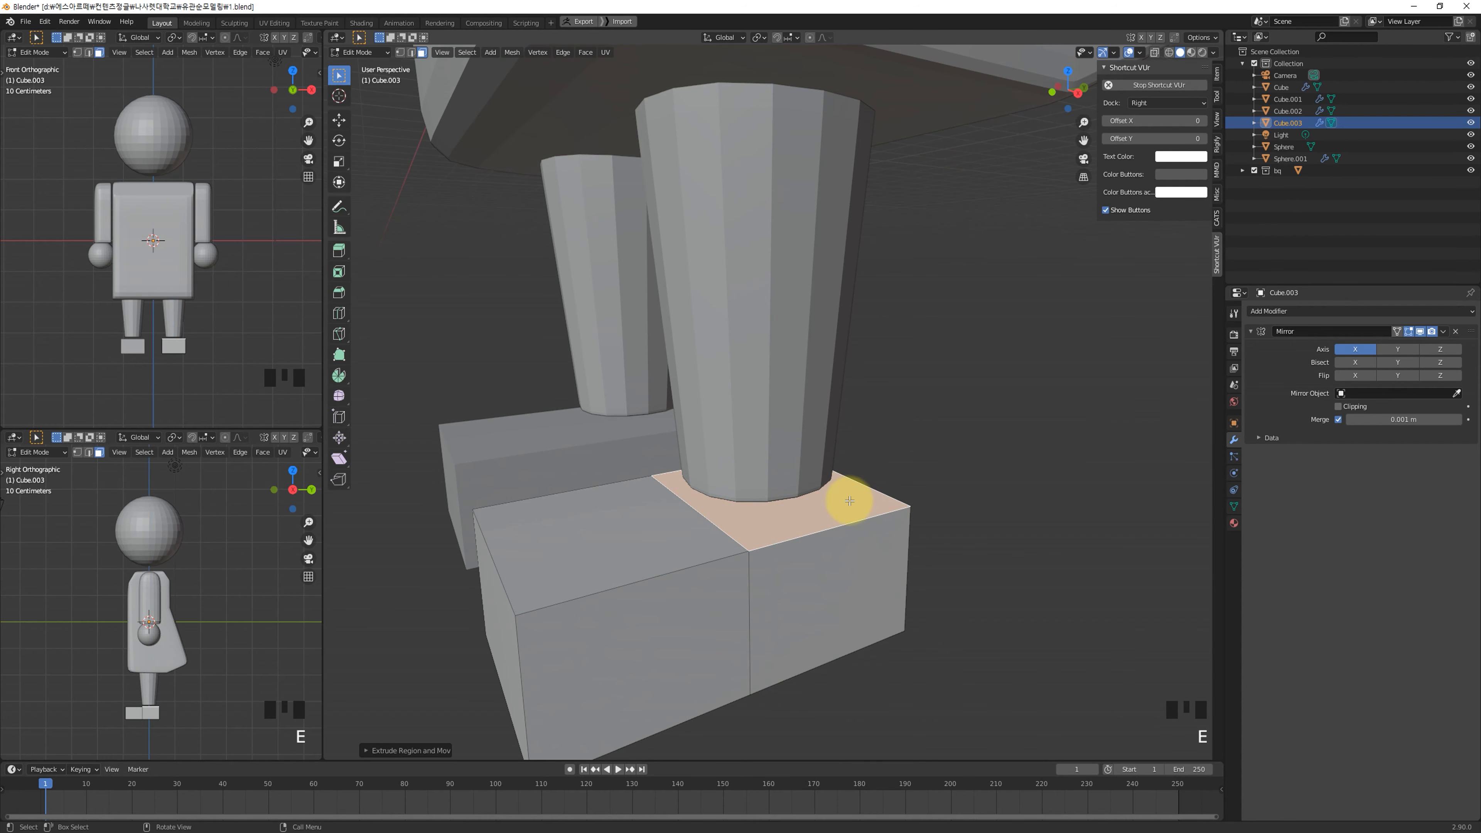
key(g)
key(z)
right_click(882, 316)
key(ctrl+z)
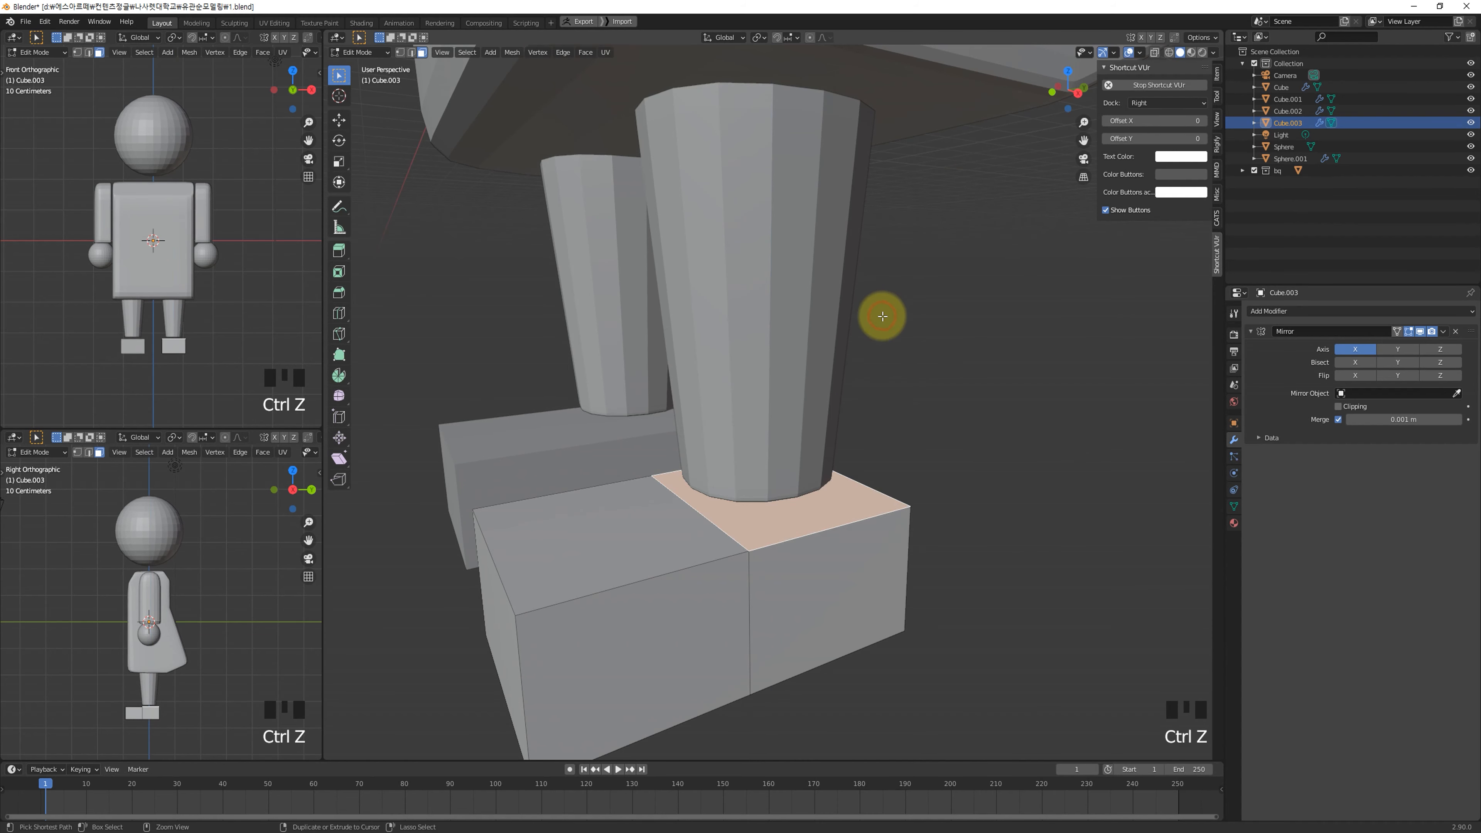
key(ctrl+z)
key(ctrl+z)
key(ctrl+z)
Step: Try raising the rear top face of the foot along Z without extruding and undo the move
key(g)
key(z)
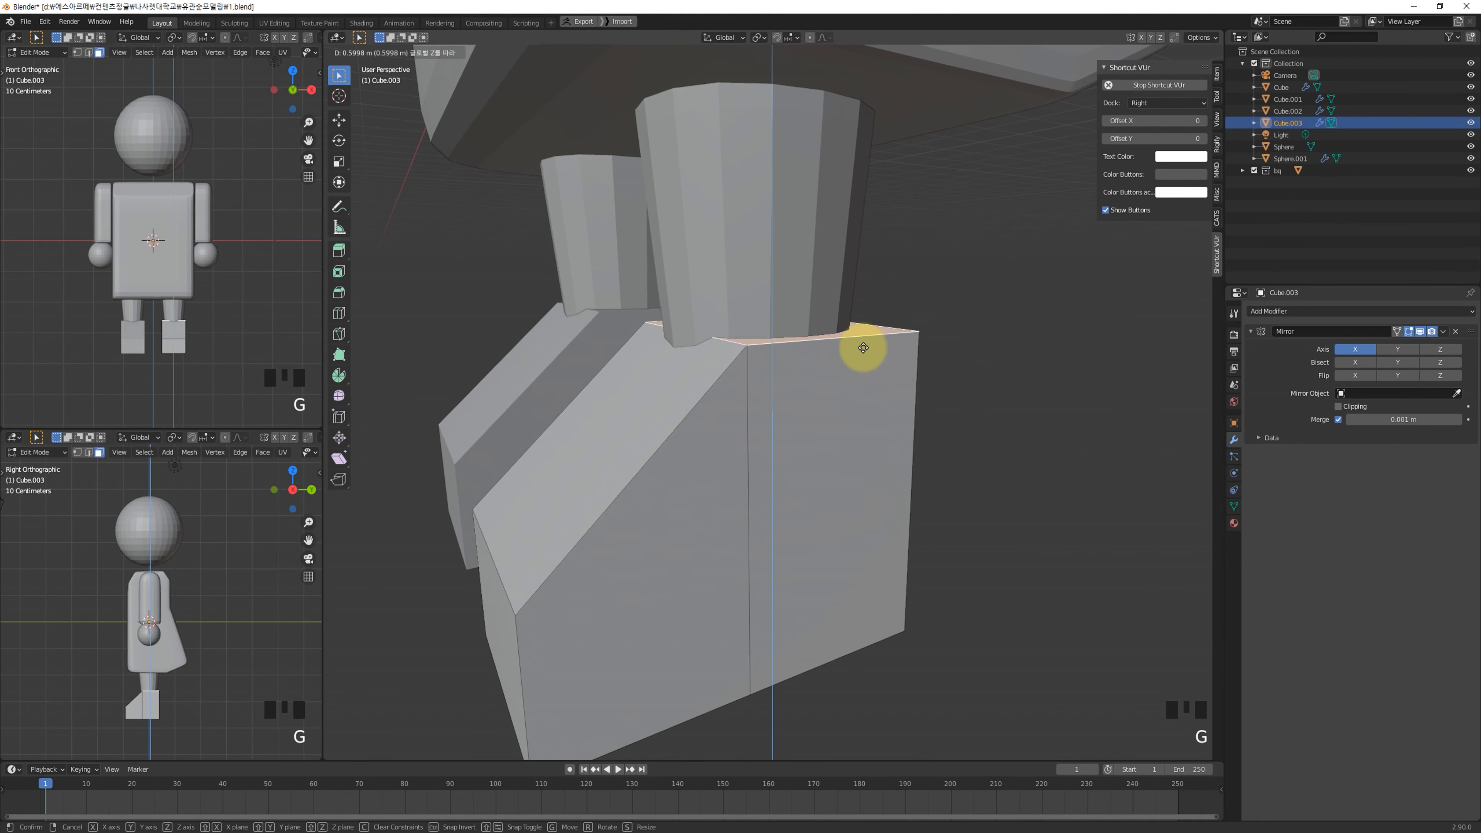
click(873, 378)
key(ctrl+z)
Step: Extrude the foot's rear top face upward into an ankle block and check the shape in Object Mode
key(e)
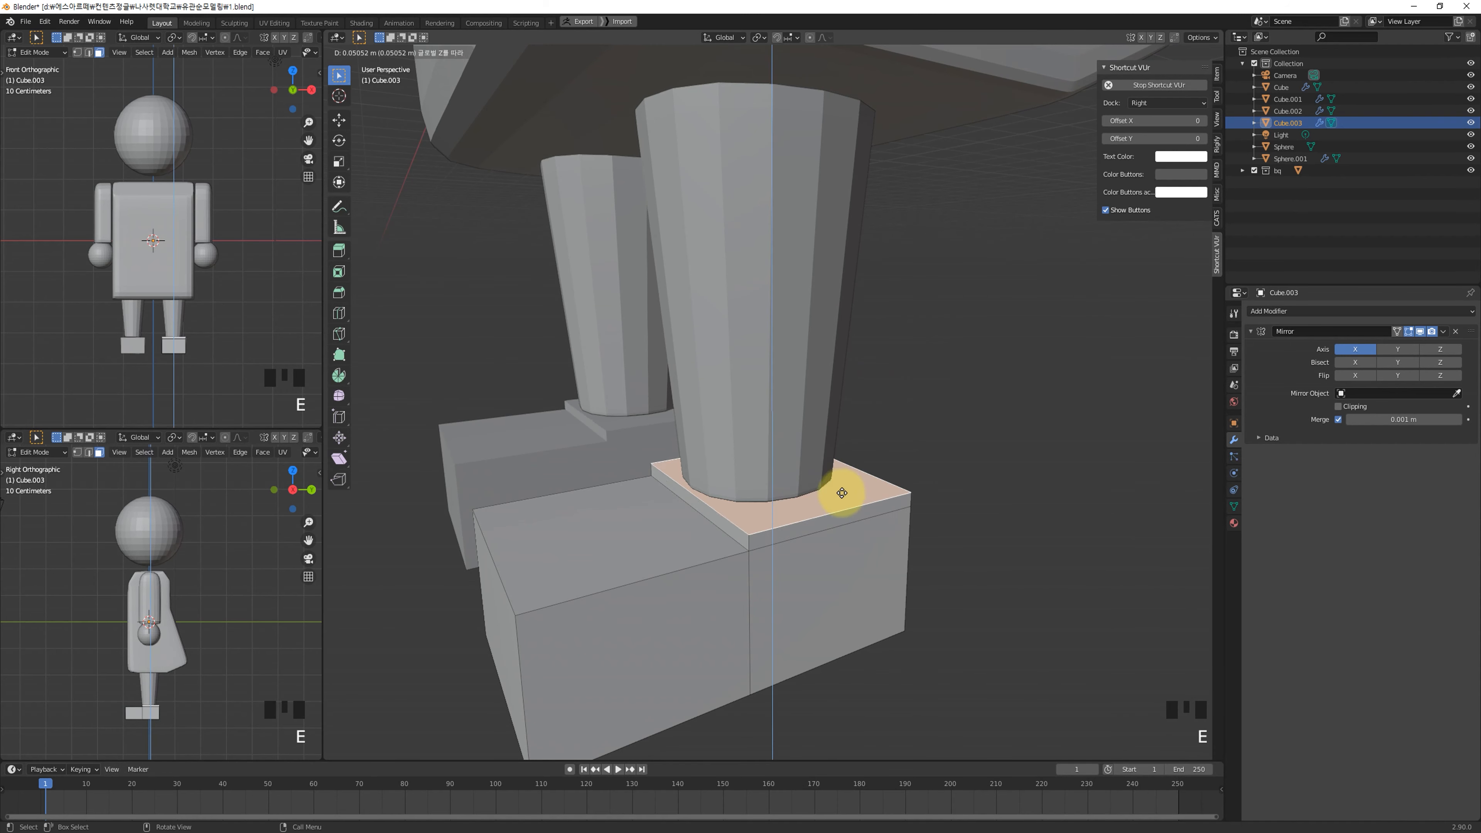
click(872, 368)
key(Tab)
middle_drag(628, 594, 820, 483)
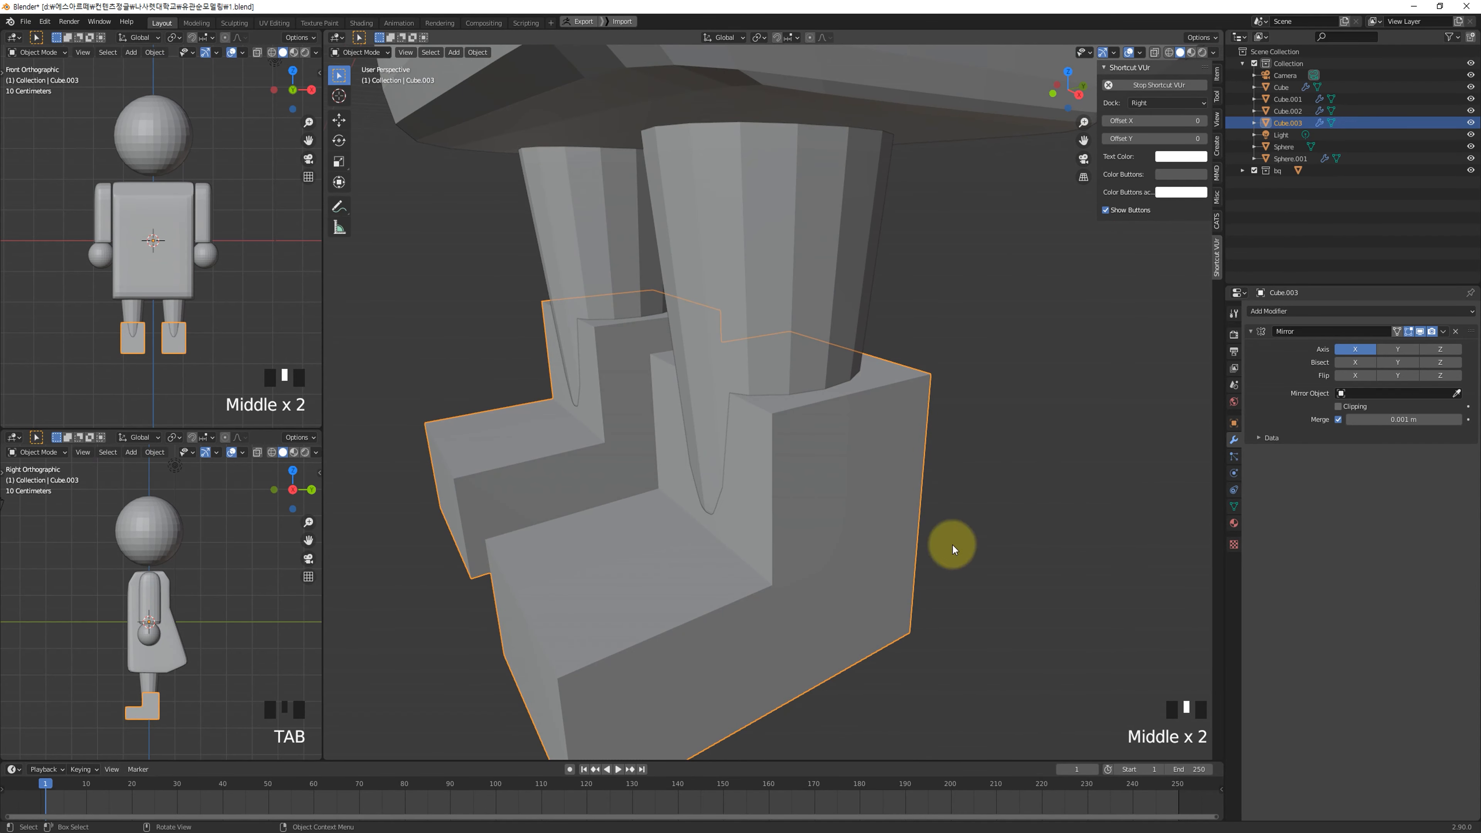
middle_drag(638, 486, 771, 509)
Step: Move the feet object slightly forward along Y so the legs sit inside the ankle blocks
scroll(779, 516, down, 3)
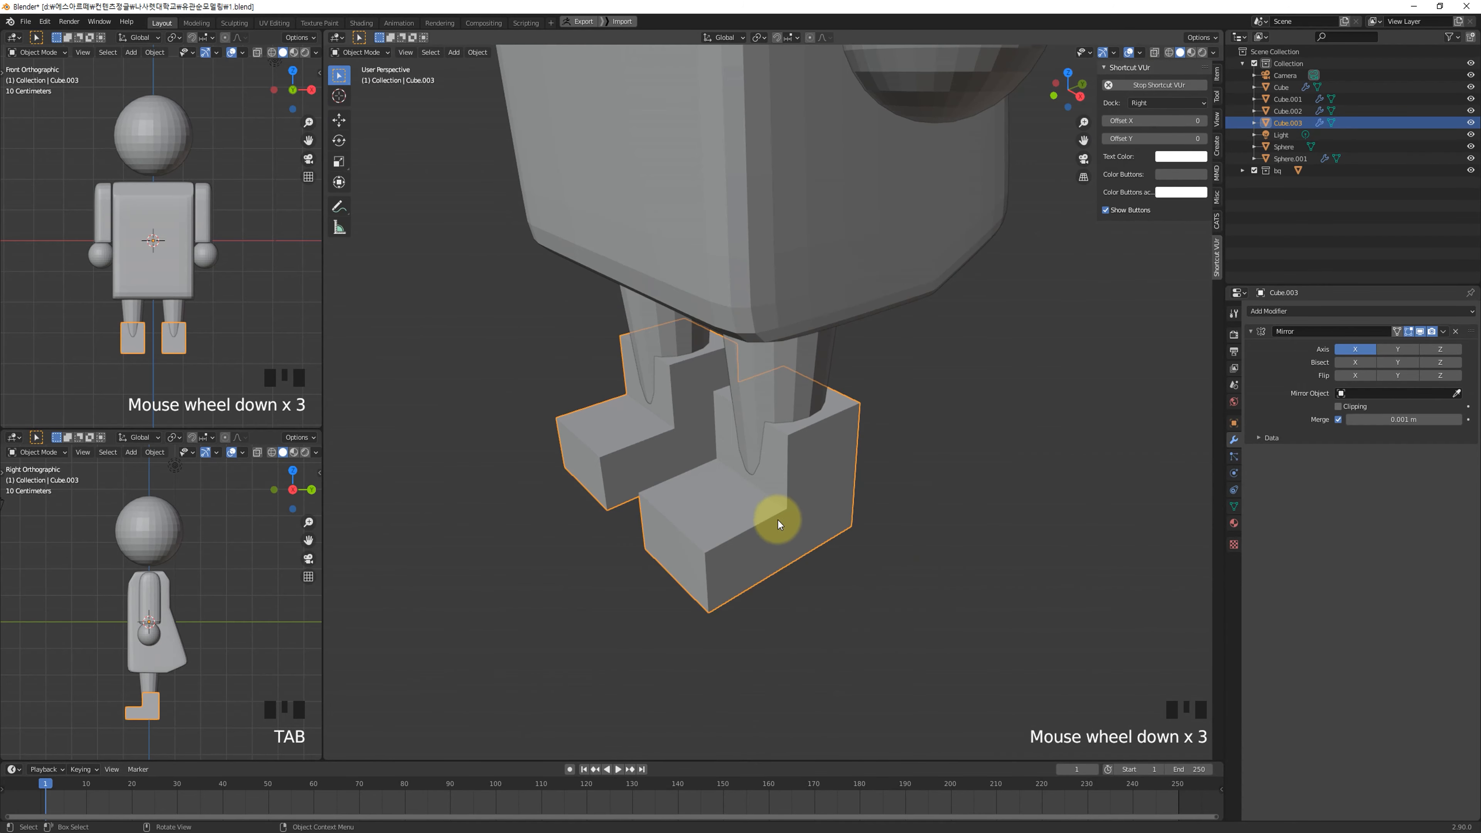
key(g)
key(y)
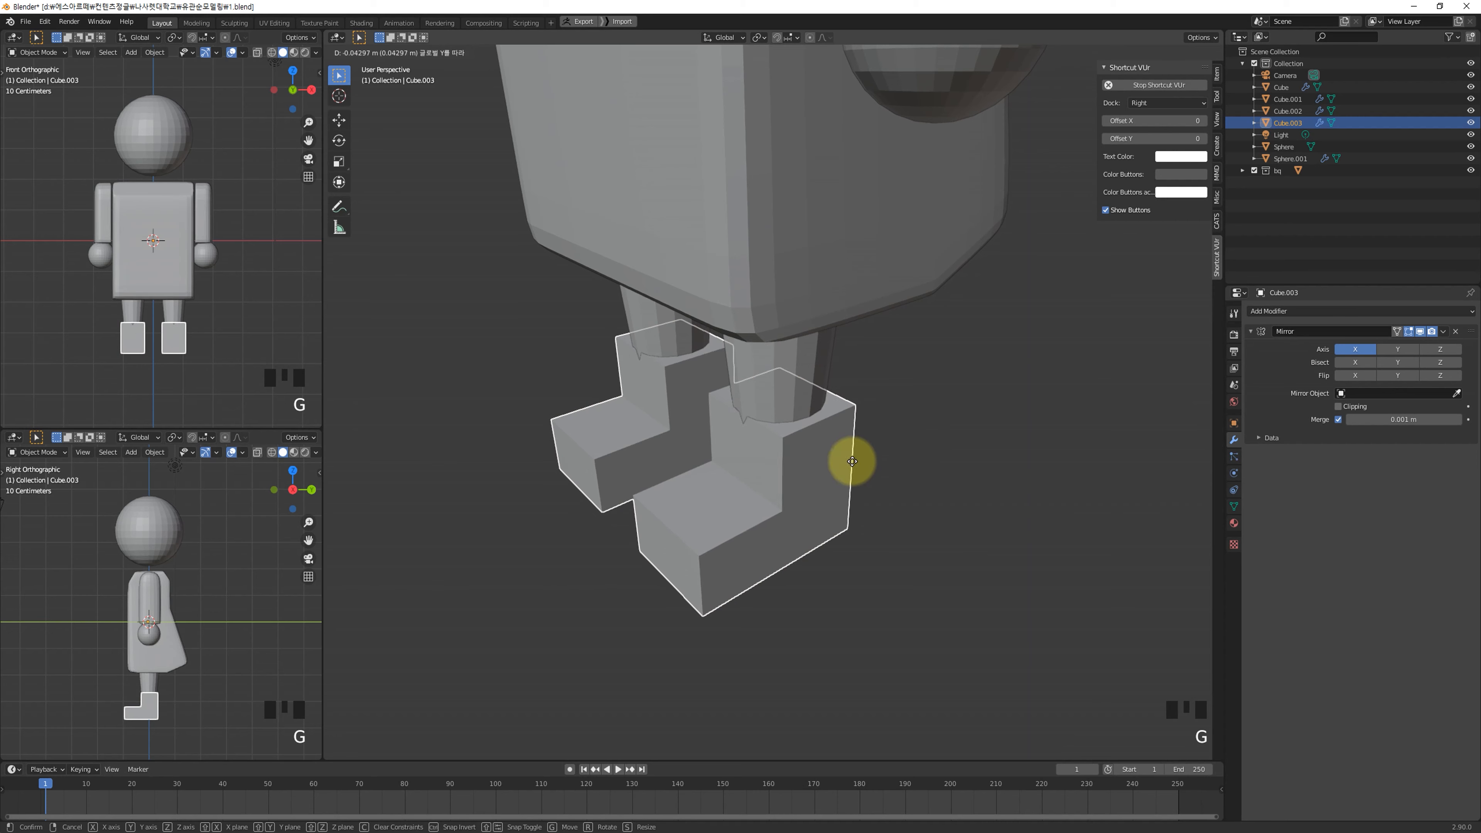
click(813, 466)
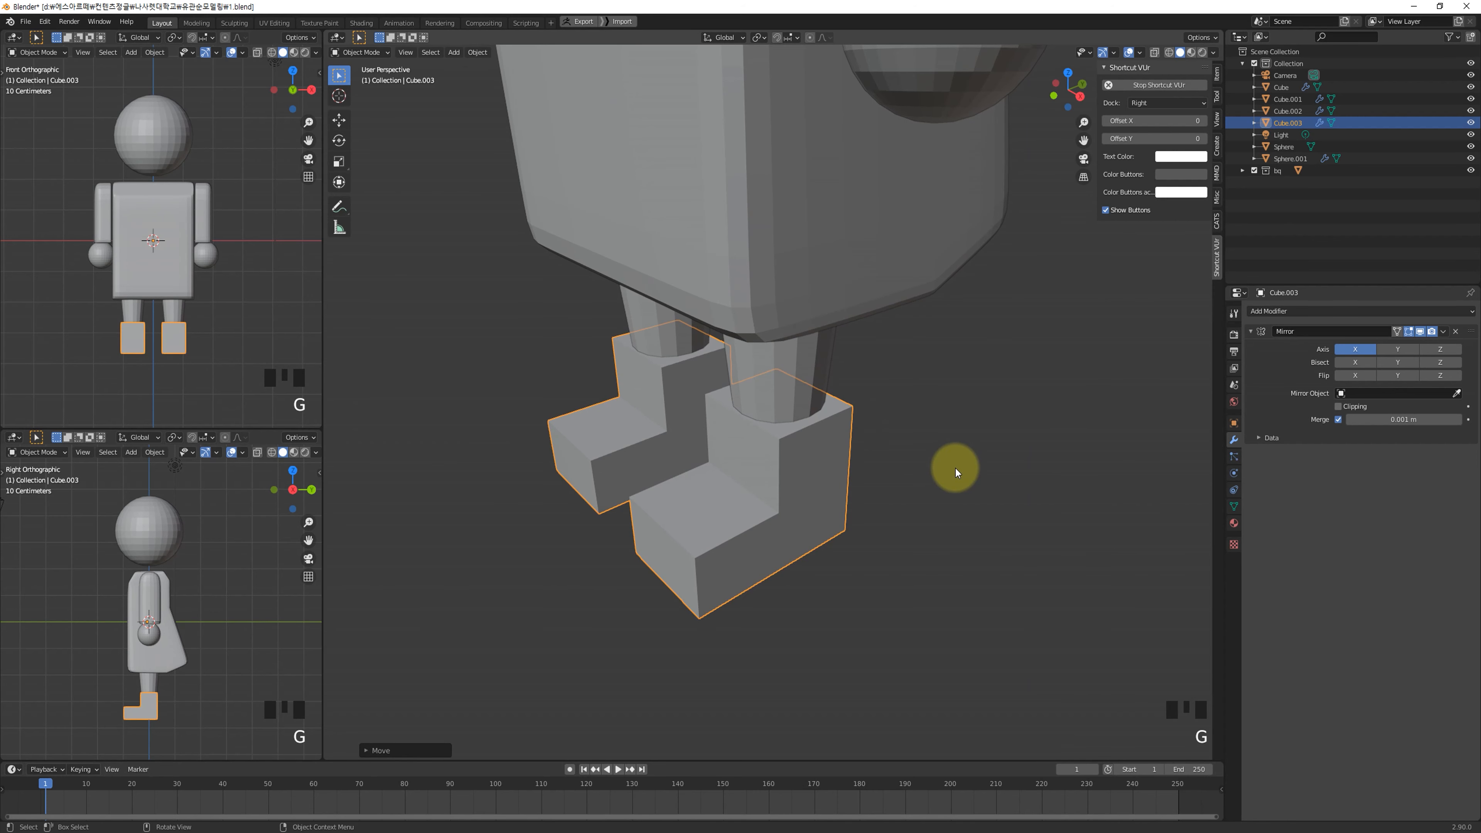
Step: In the front view, raise the feet object along Z so the ankle blocks overlap the lower legs
key(KP_1)
click(932, 420)
shift+middle_drag(943, 408, 939, 423)
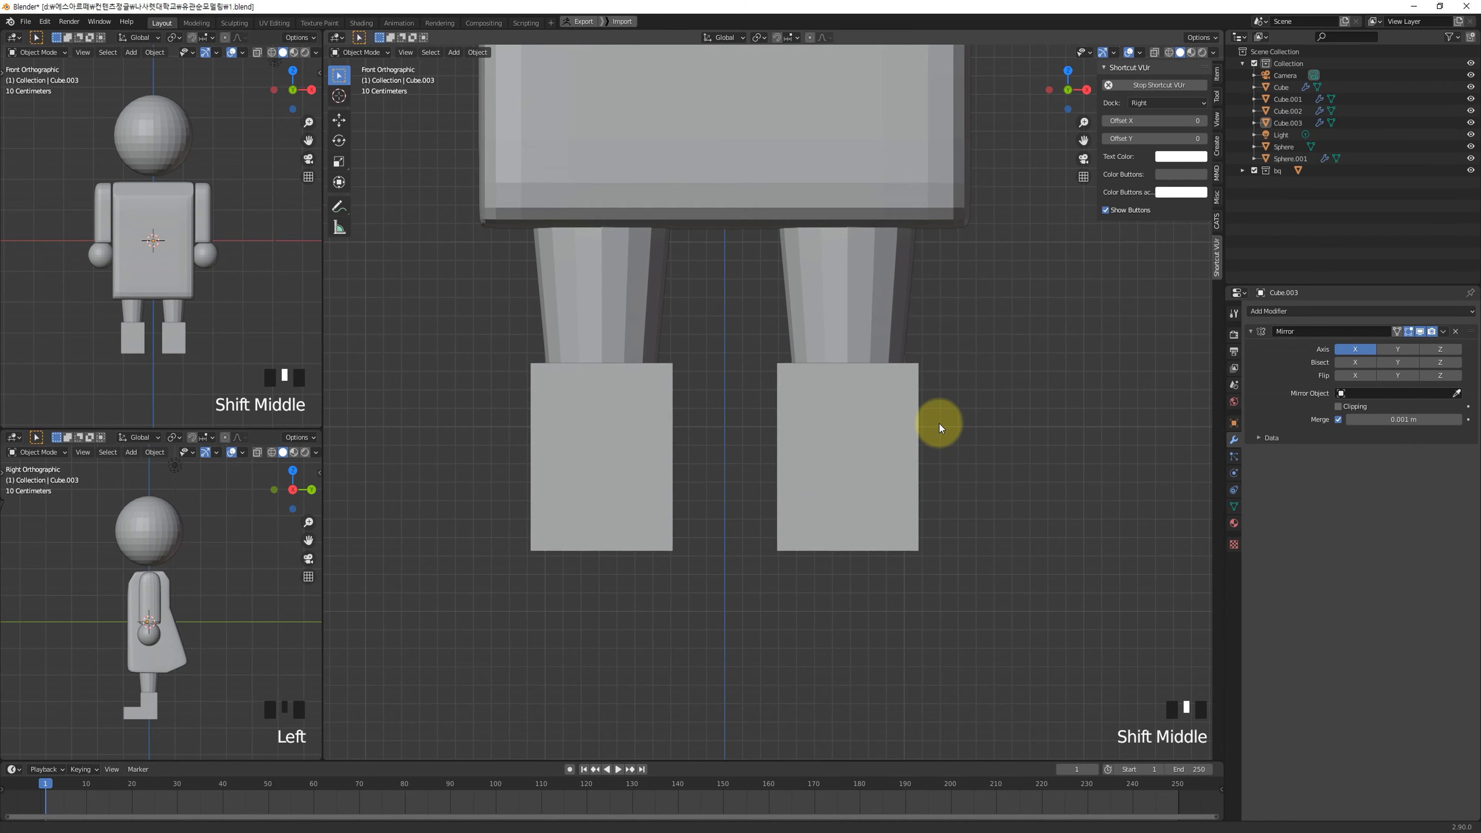
click(918, 438)
key(g)
key(z)
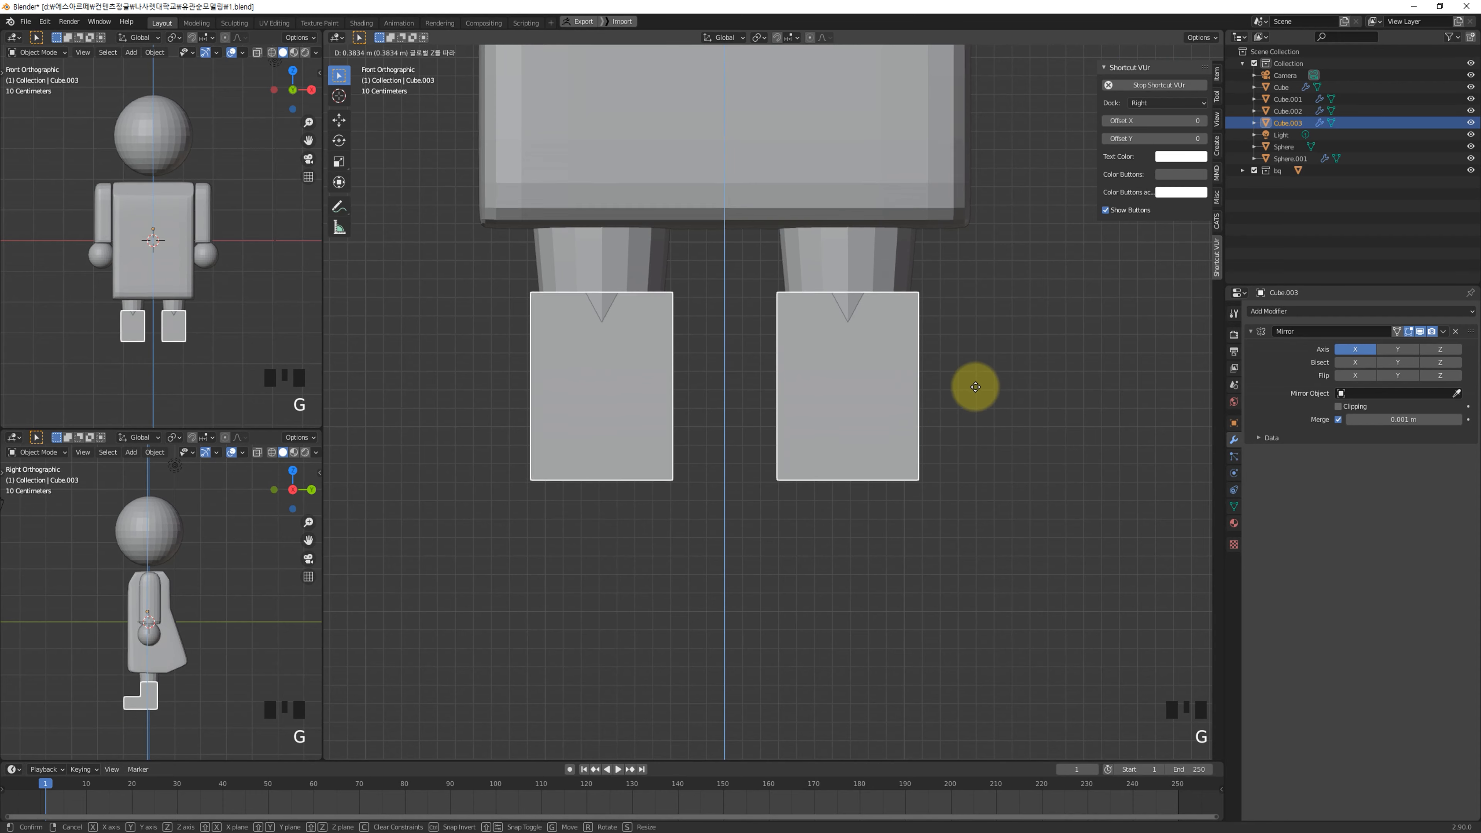
click(973, 422)
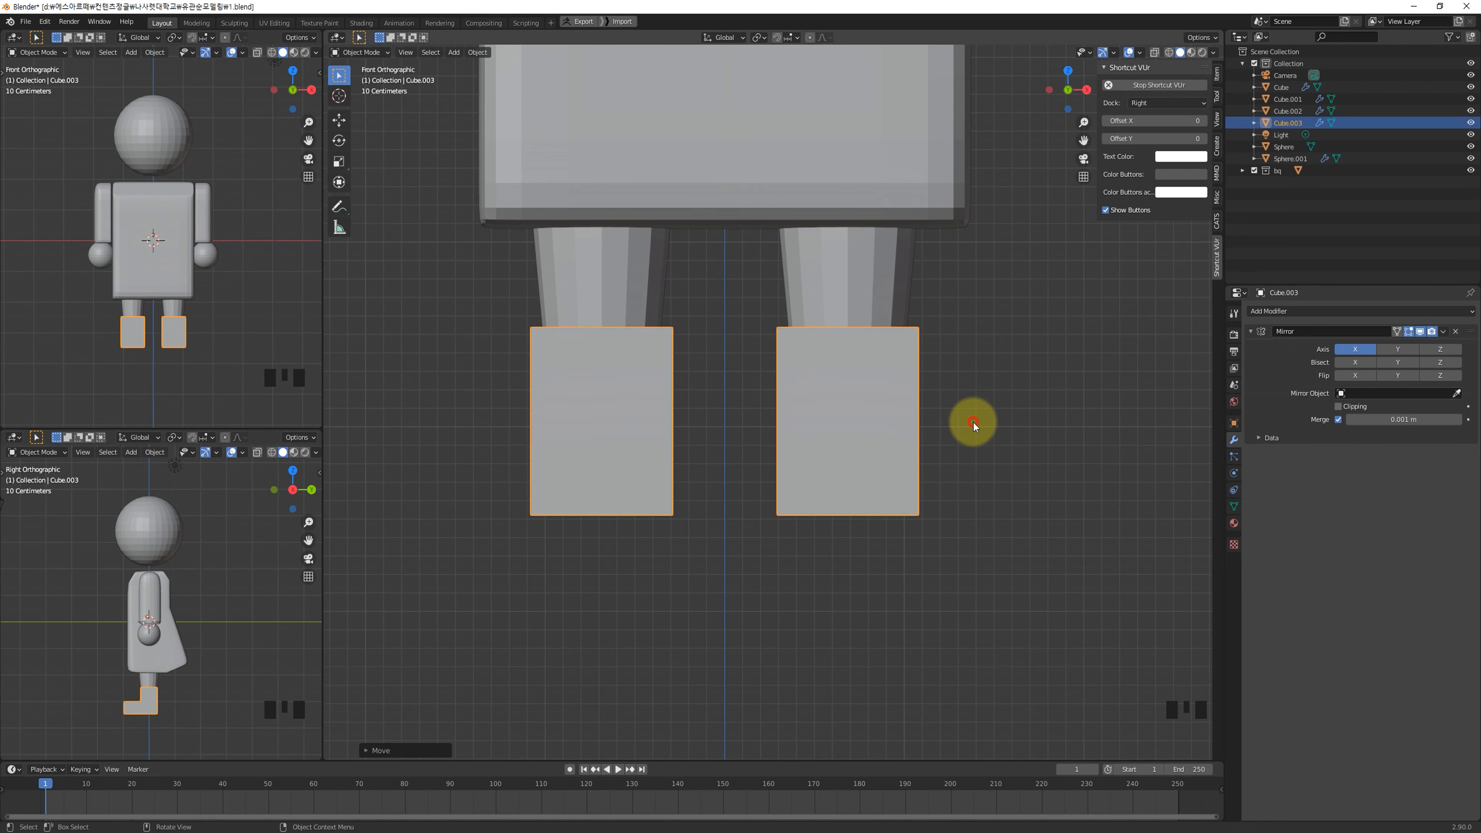
scroll(970, 421, down, 7)
scroll(958, 384, up, 7)
Step: Add a level 2 Subdivision modifier to the feet in Object Mode and view the rounded result
key(Tab)
middle_drag(960, 389, 904, 436)
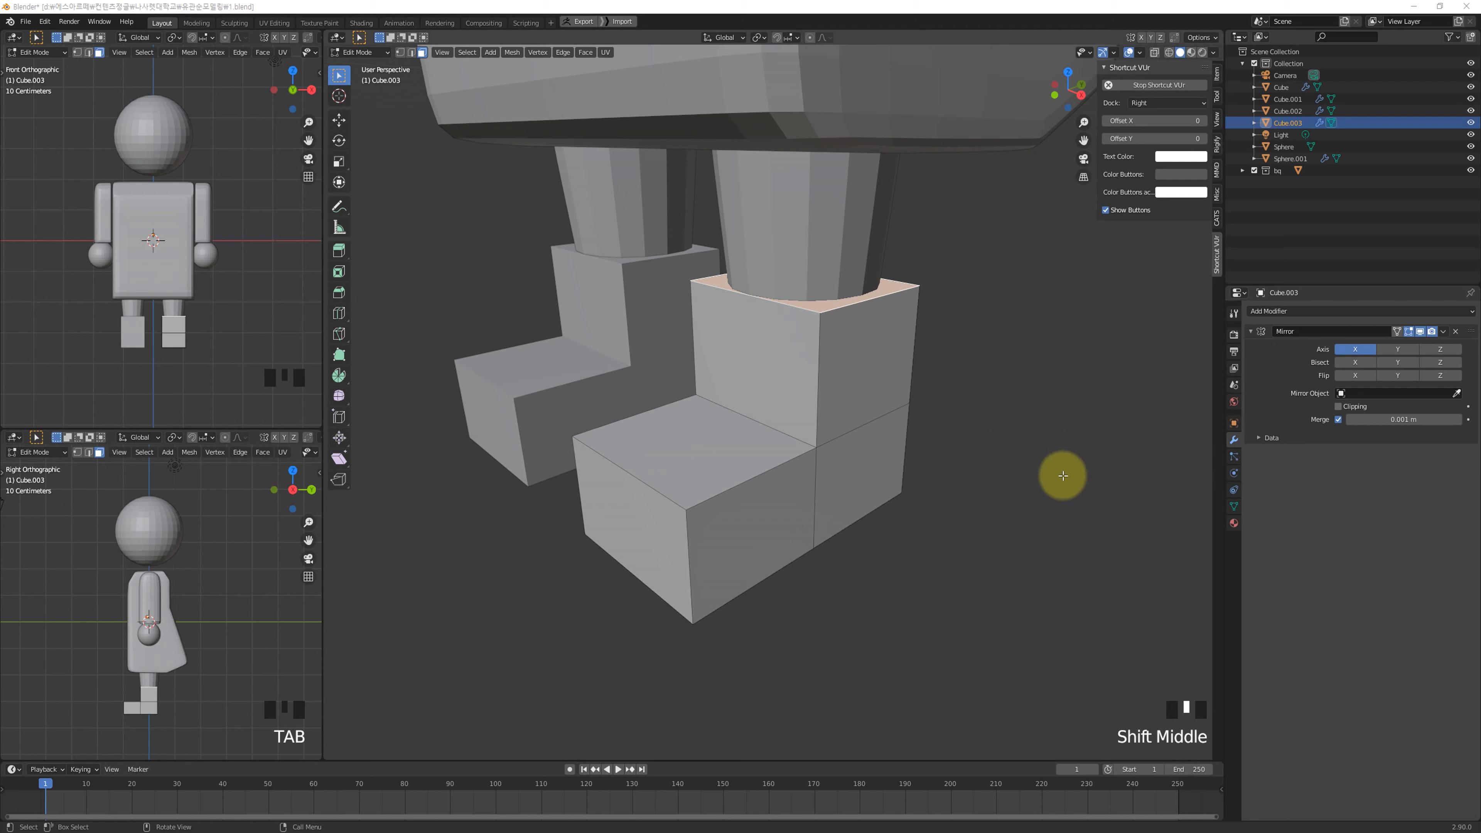
middle_drag(1057, 474, 948, 463)
key(Tab)
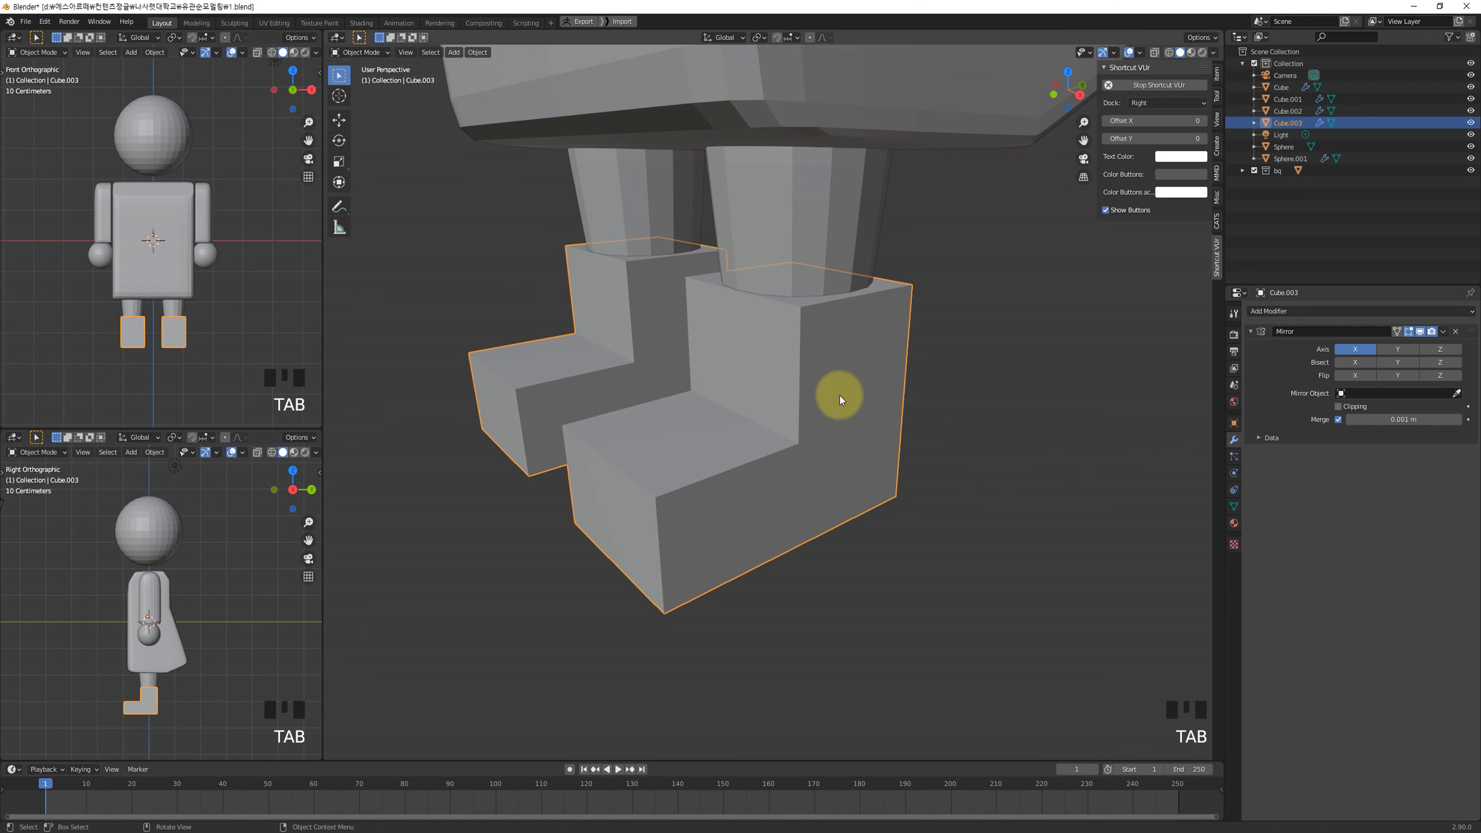
key(ctrl+2)
middle_drag(908, 357, 823, 446)
scroll(894, 445, down, 7)
scroll(836, 436, up, 4)
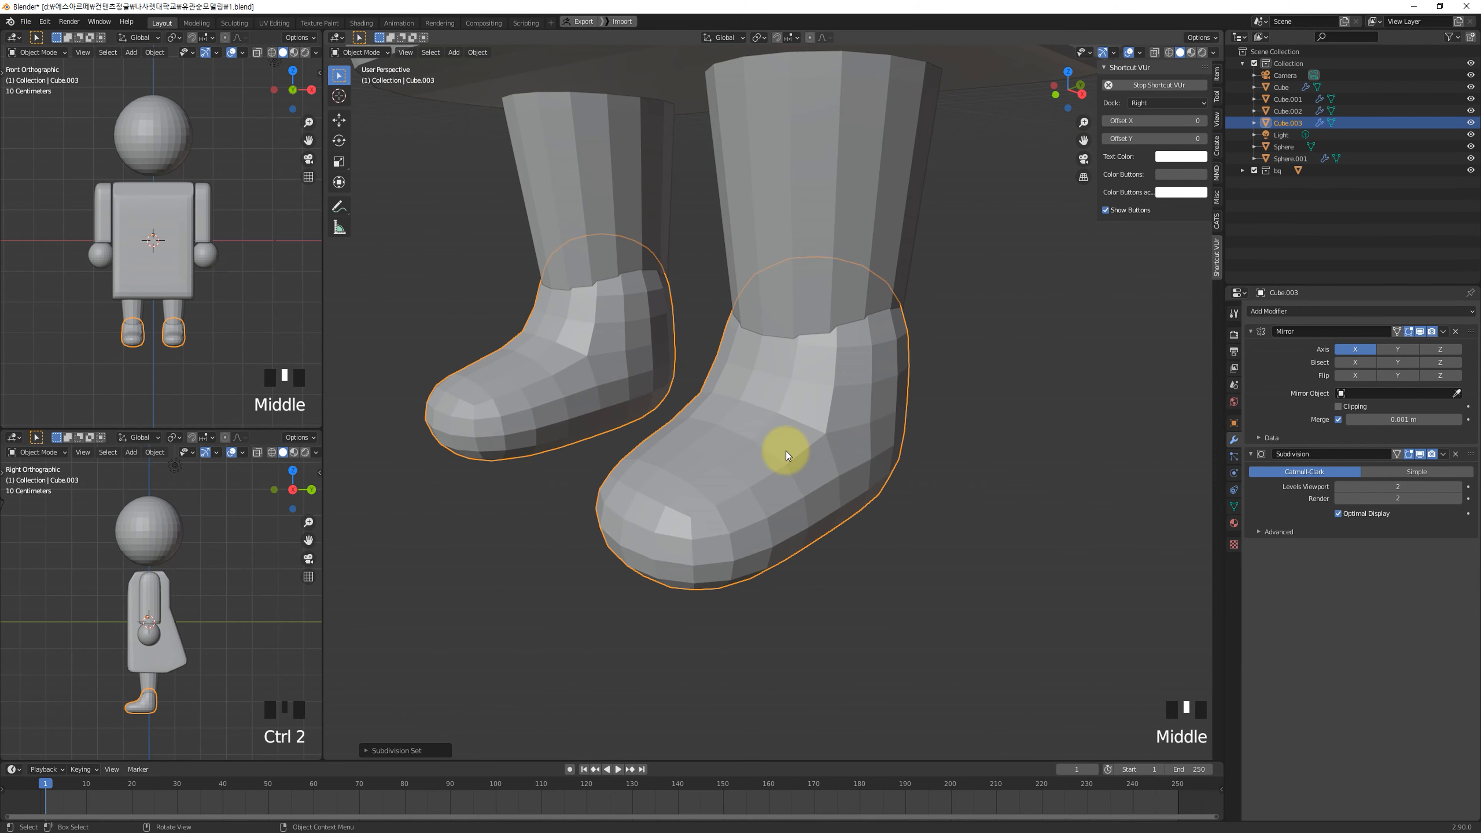
Step: Try adding a loop cut across the forefoot and rotating it about X, undo both and return to Object Mode
key(Tab)
key(ctrl+r)
click(794, 476)
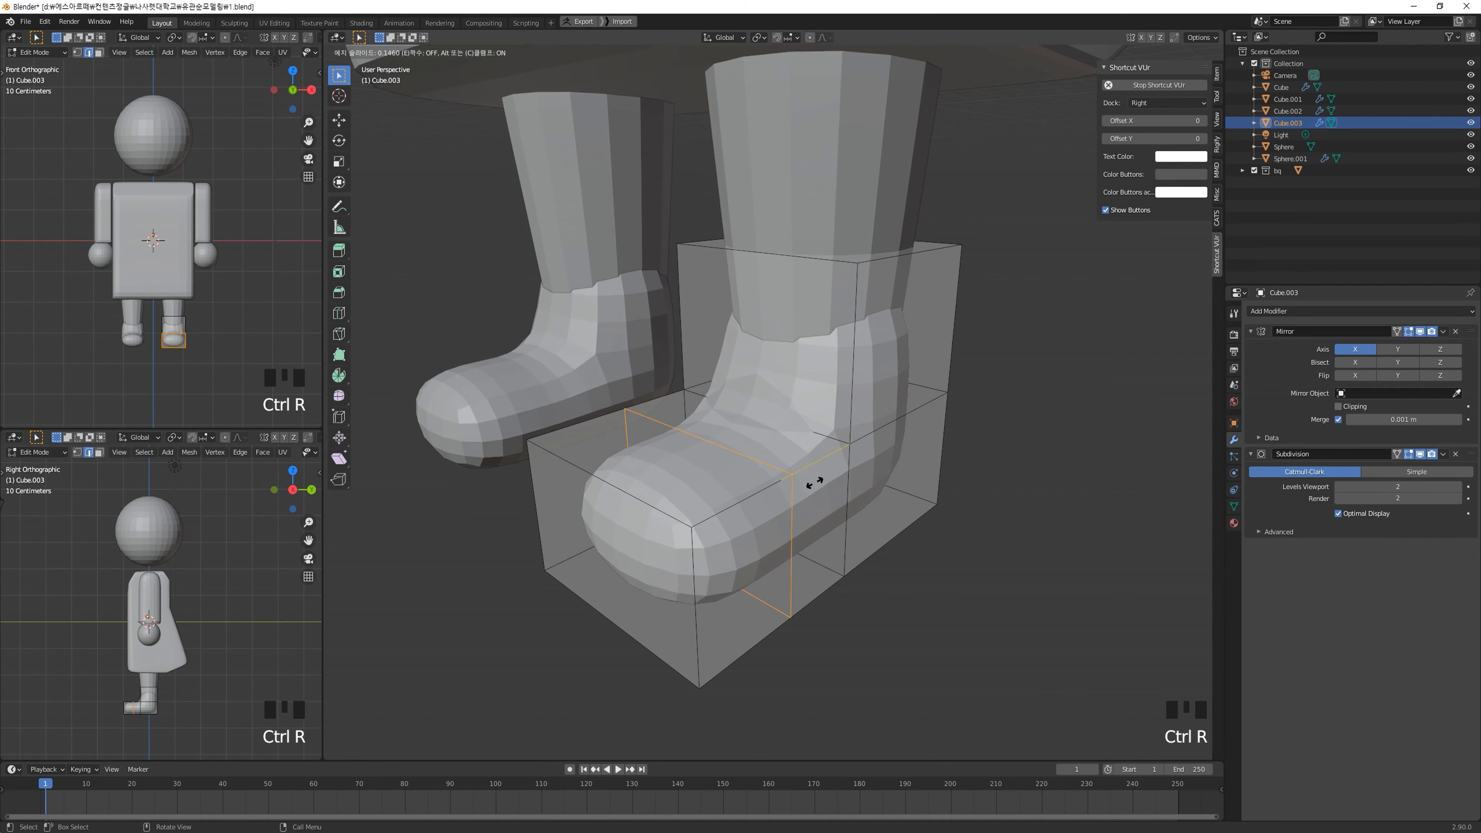
click(786, 485)
key(r)
key(x)
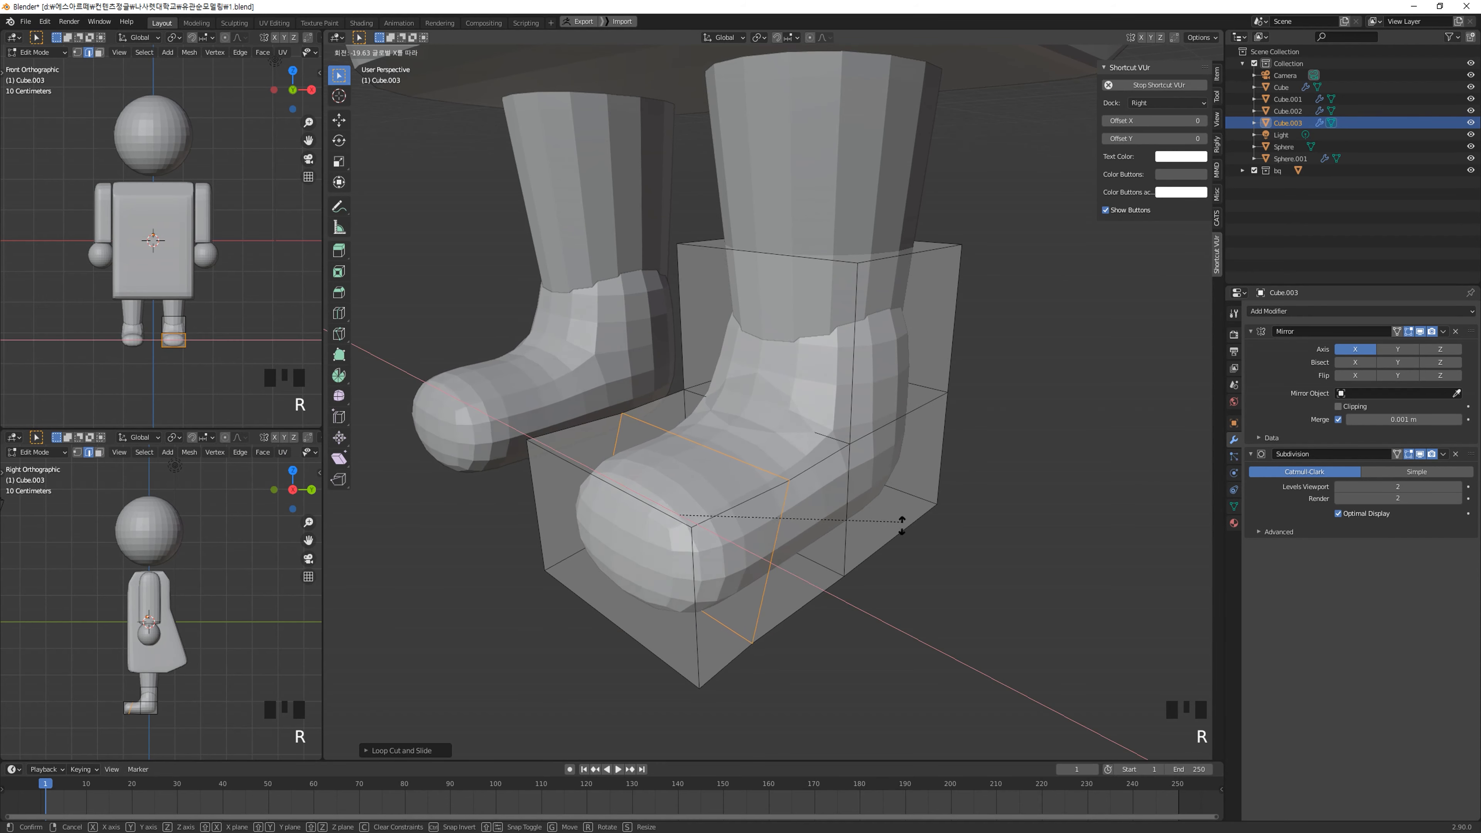
click(884, 588)
key(ctrl+z)
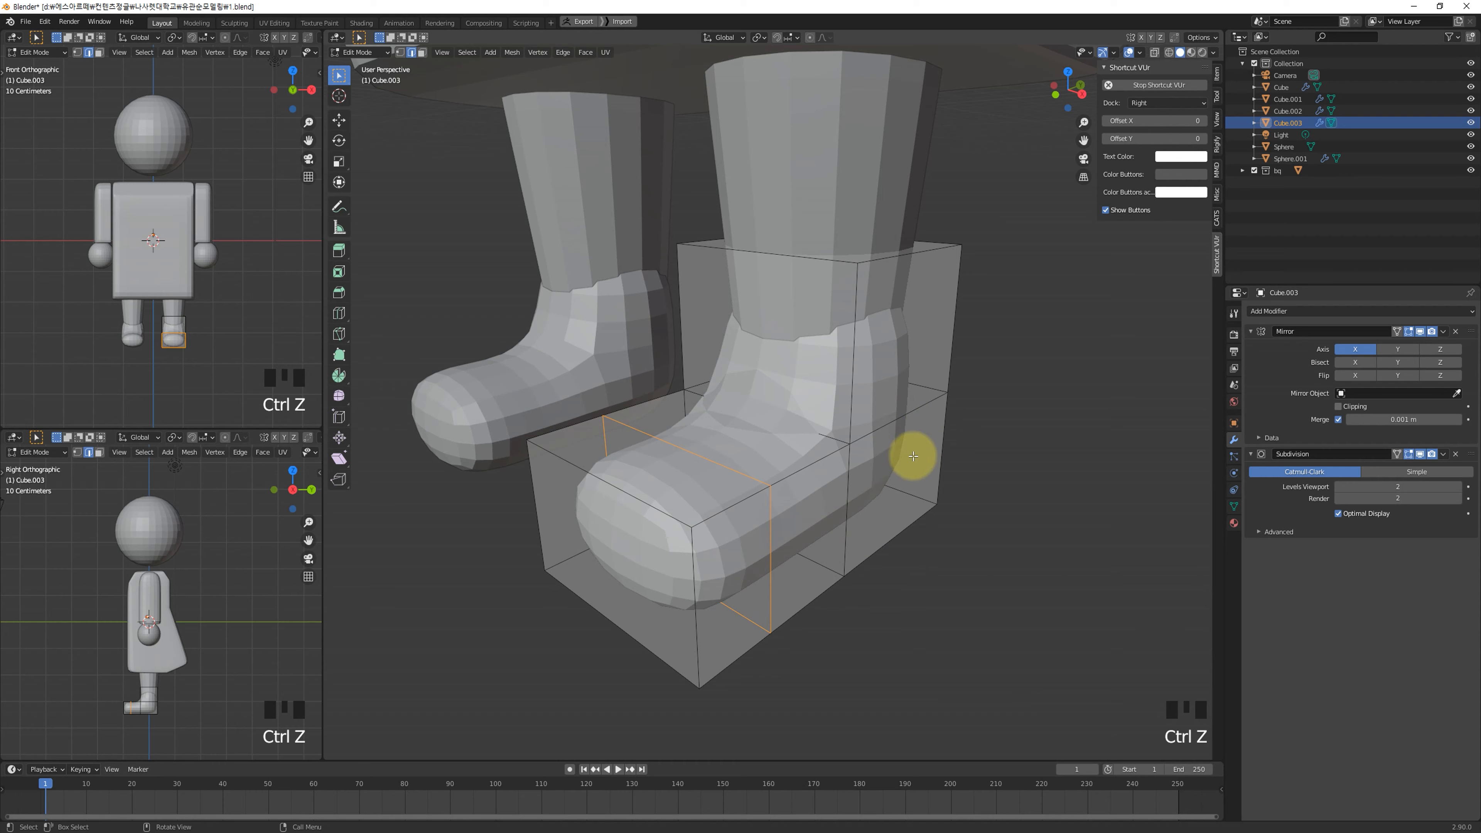
key(ctrl+z)
key(Tab)
Step: Add a loop cut across the forefoot in Edit Mode, slide it toward the toe and adjust it along Y
middle_drag(796, 473, 852, 448)
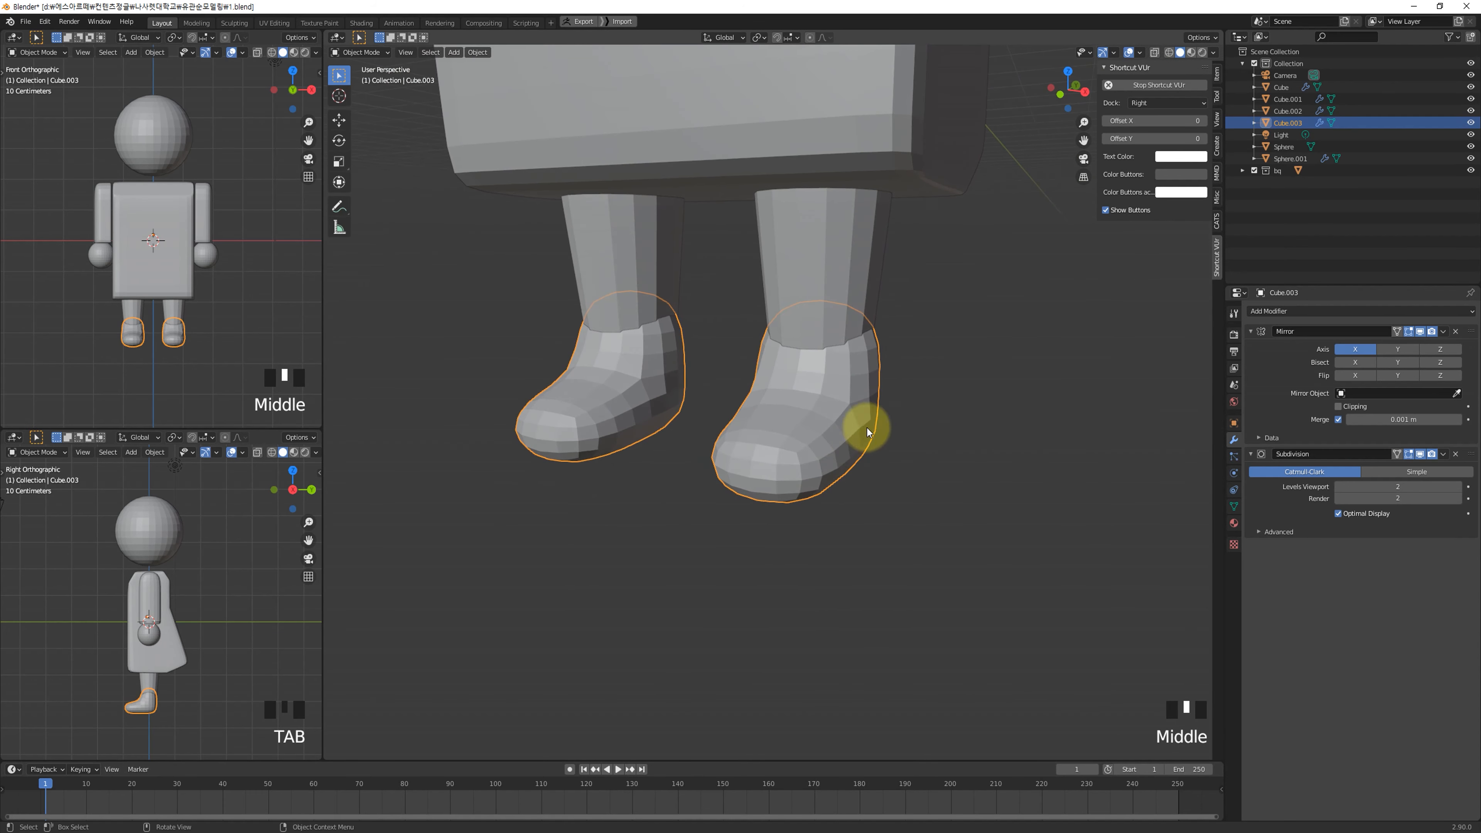
scroll(843, 377, down, 2)
scroll(845, 373, up, 2)
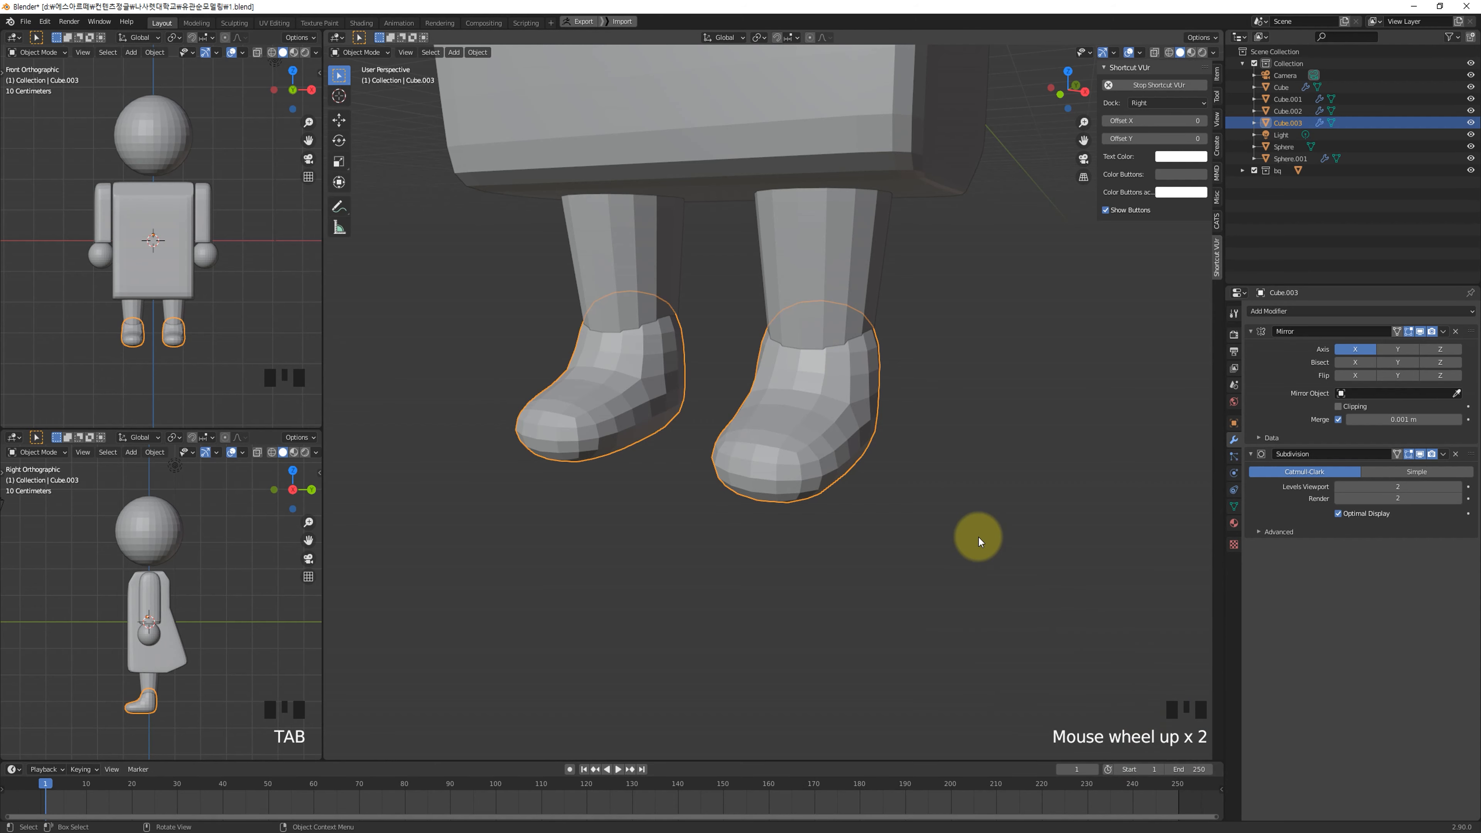
shift+middle_drag(968, 533, 886, 498)
scroll(885, 496, up, 2)
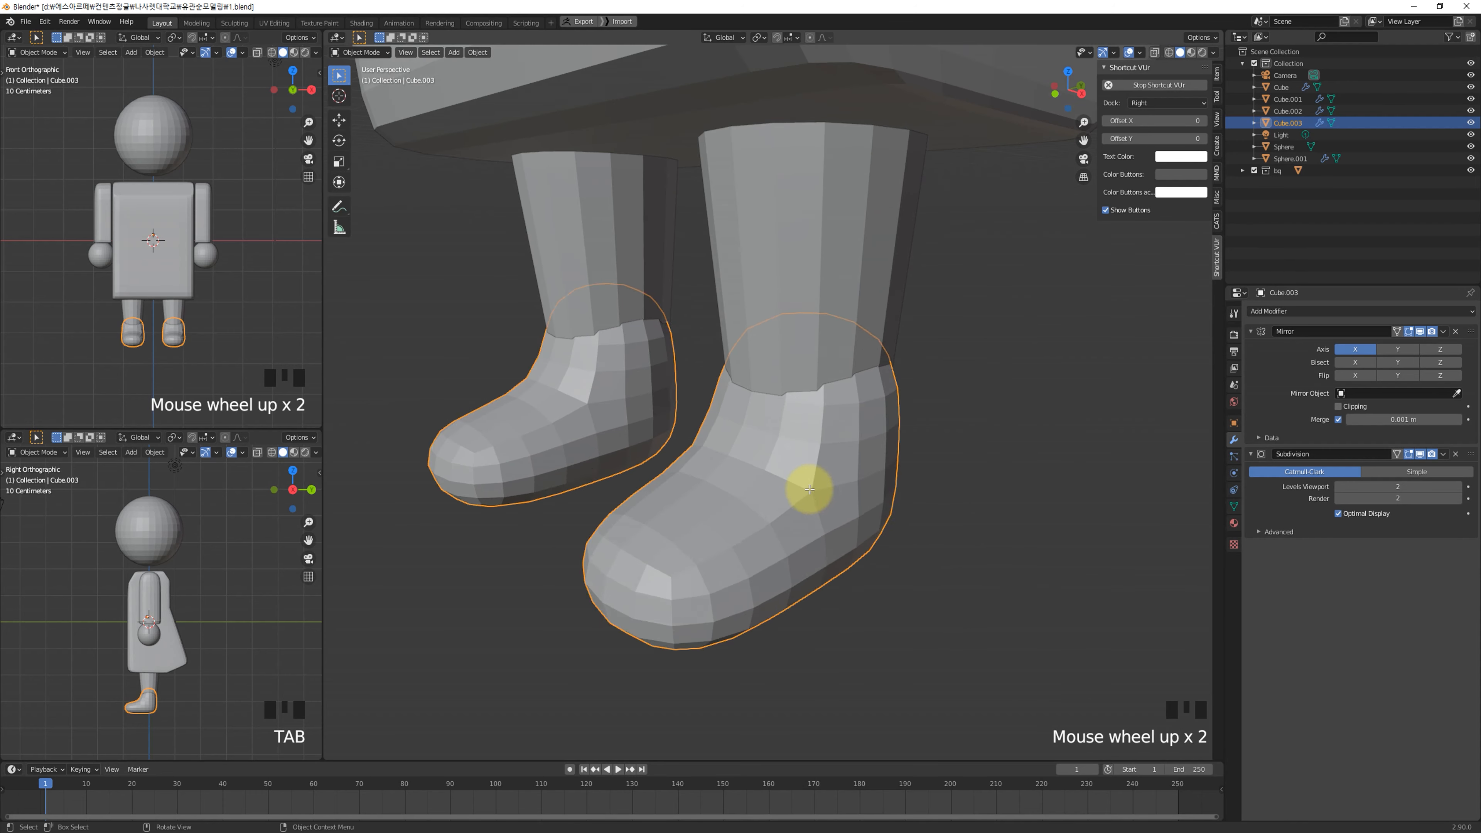
key(Tab)
key(ctrl+r)
click(736, 557)
click(710, 577)
key(g)
key(y)
click(771, 529)
Step: Add a horizontal loop cut close to the sole and bevel the toe's upper front edge
key(ctrl+r)
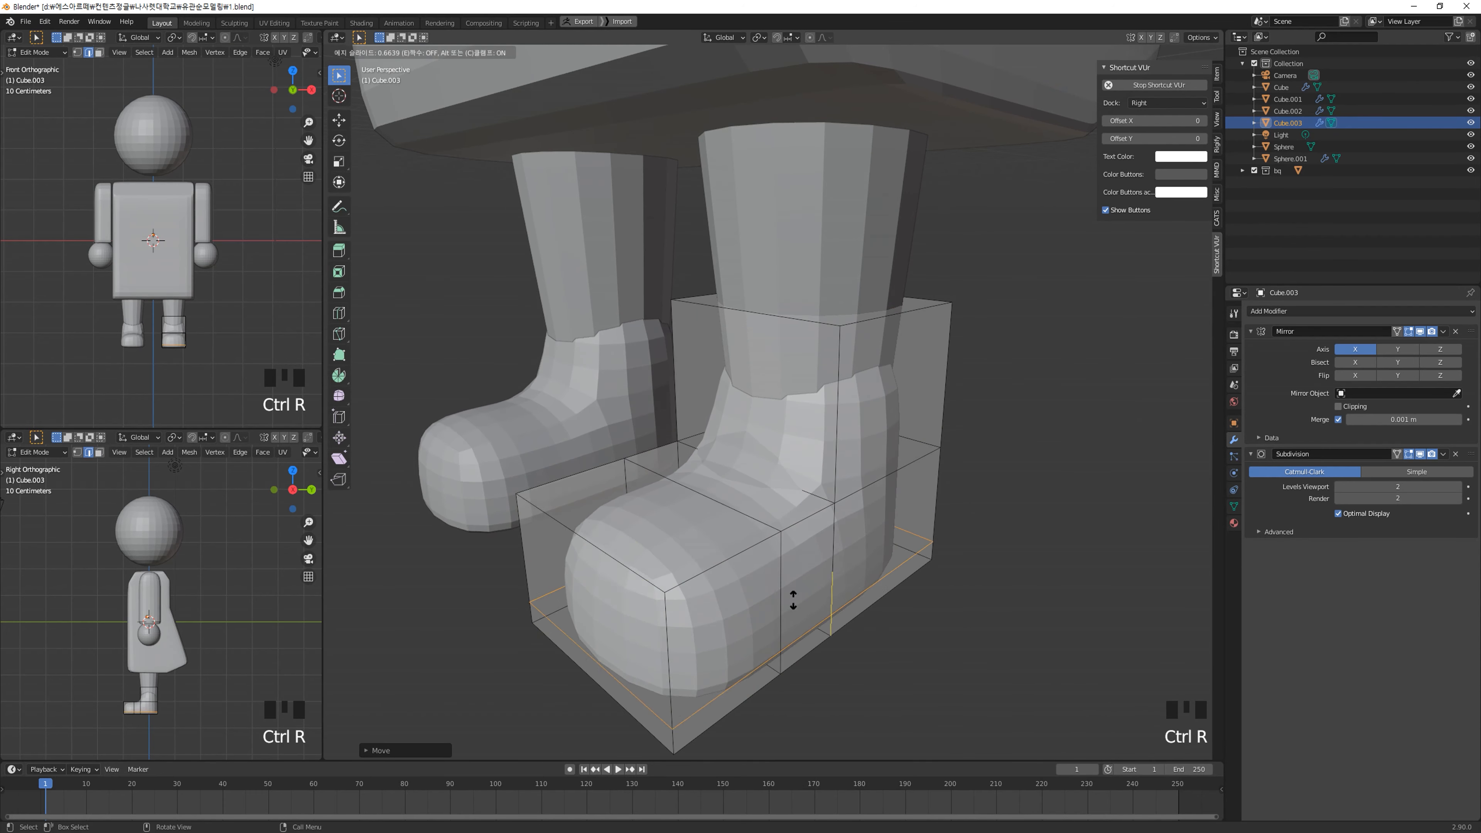
click(591, 543)
key(ctrl+b)
click(839, 436)
key(Tab)
Step: Try beveling another edge of the foot and undo the attempt
key(Tab)
middle_drag(839, 487, 746, 477)
click(740, 490)
key(ctrl+b)
key(ctrl+z)
key(ctrl+z)
key(ctrl+z)
key(Tab)
Step: Add a horizontal loop cut near the top of the ankle block
middle_drag(787, 410, 804, 412)
key(ctrl+r)
click(799, 396)
click(748, 316)
Step: Select the ankle's top edges, move them along Z, scale them and check the feet from the front
shift+click(776, 328)
middle_drag(749, 316, 909, 344)
key(g)
key(z)
click(915, 357)
key(s)
click(1002, 327)
key(Tab)
key(KP_1)
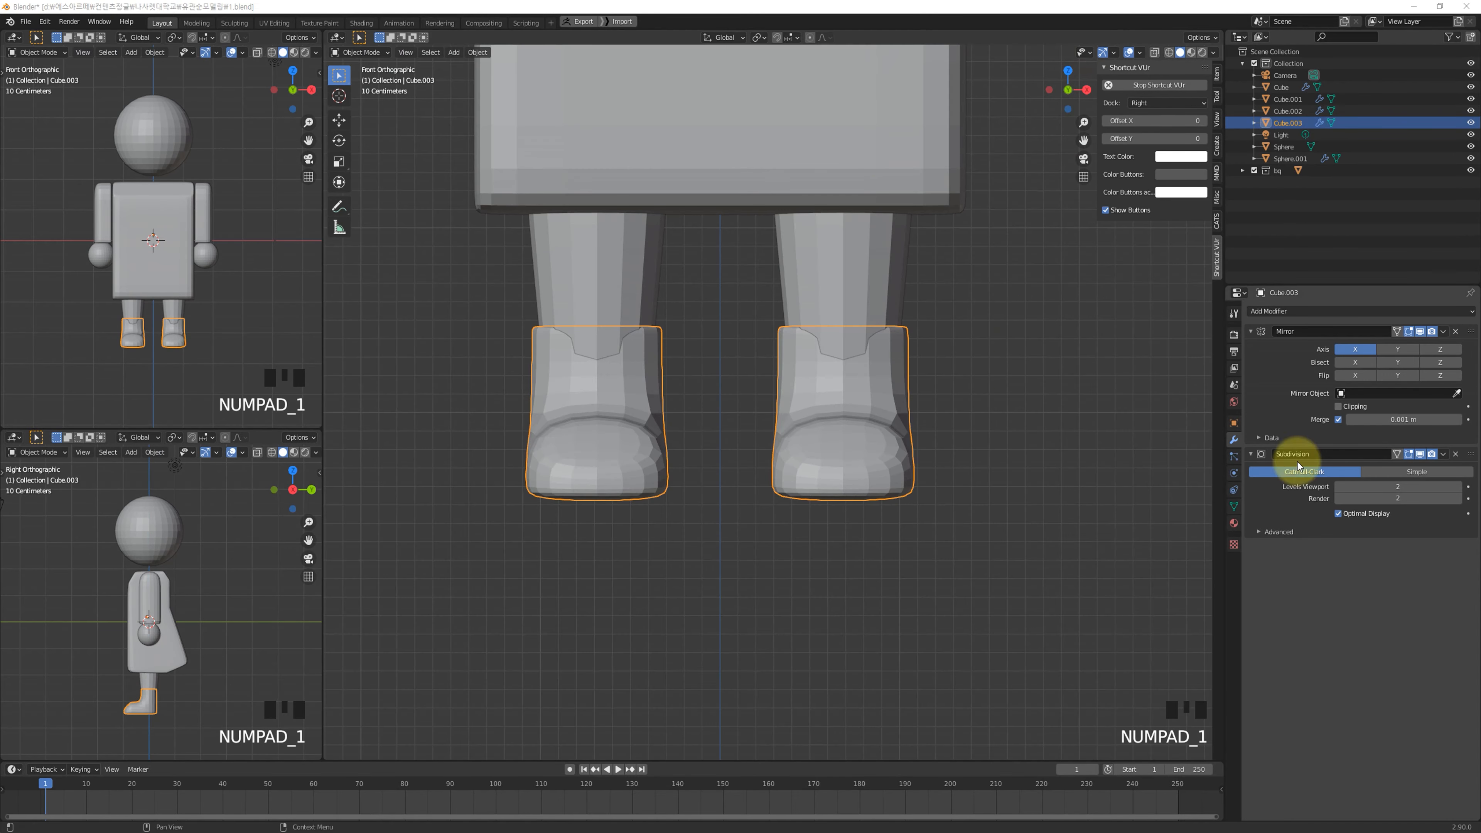
Step: Adjust the height of the selected ankle edges along Z and check the feet in Object Mode
key(Tab)
scroll(1031, 367, up, 2)
scroll(1031, 366, down, 2)
key(g)
key(z)
click(988, 315)
key(Tab)
middle_drag(992, 331, 942, 415)
Step: Scale the ankle's vertices with X-ray enabled and check the result in Object Mode
key(Tab)
key(a)
key(ctrl+z)
key(Tab)
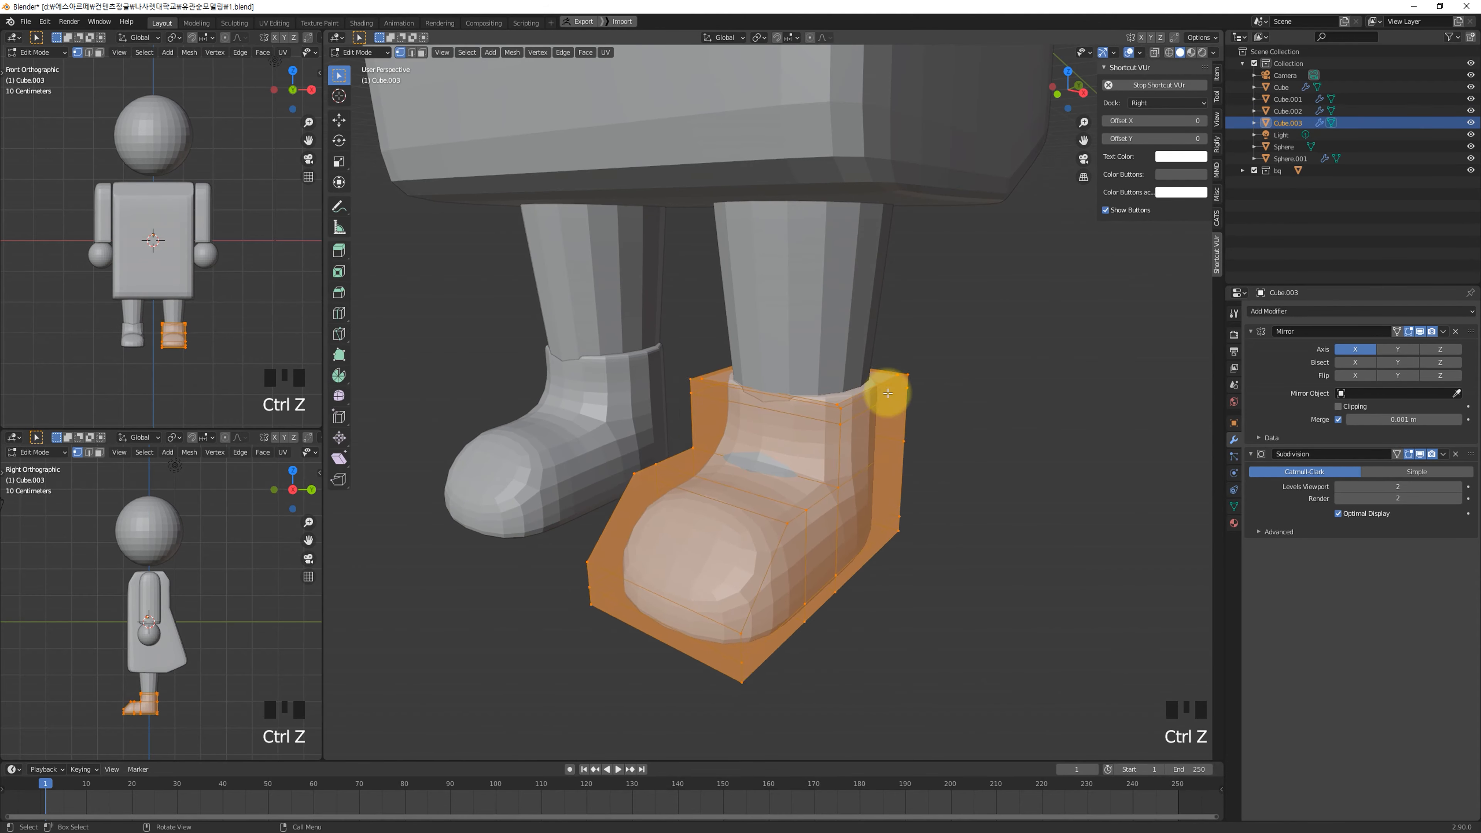
click(798, 303)
key(Tab)
key(alt+z)
key(s)
click(1057, 417)
key(alt+z)
key(Tab)
click(817, 455)
middle_drag(898, 496, 804, 503)
Step: In the front view, select all vertices of the ankle opening through X-ray and scale them
key(KP_1)
key(Tab)
key(alt+z)
drag(967, 330, 803, 377)
key(alt+z)
key(alt+z)
key(s)
click(1057, 344)
key(alt+z)
Step: Examine the reshaped ankles in Object Mode from several angles and return to Edit Mode with nothing selected
key(Tab)
middle_drag(986, 373, 1089, 404)
click(956, 466)
middle_drag(1043, 496, 967, 453)
key(Tab)
click(816, 417)
key(ctrl+z)
click(1084, 453)
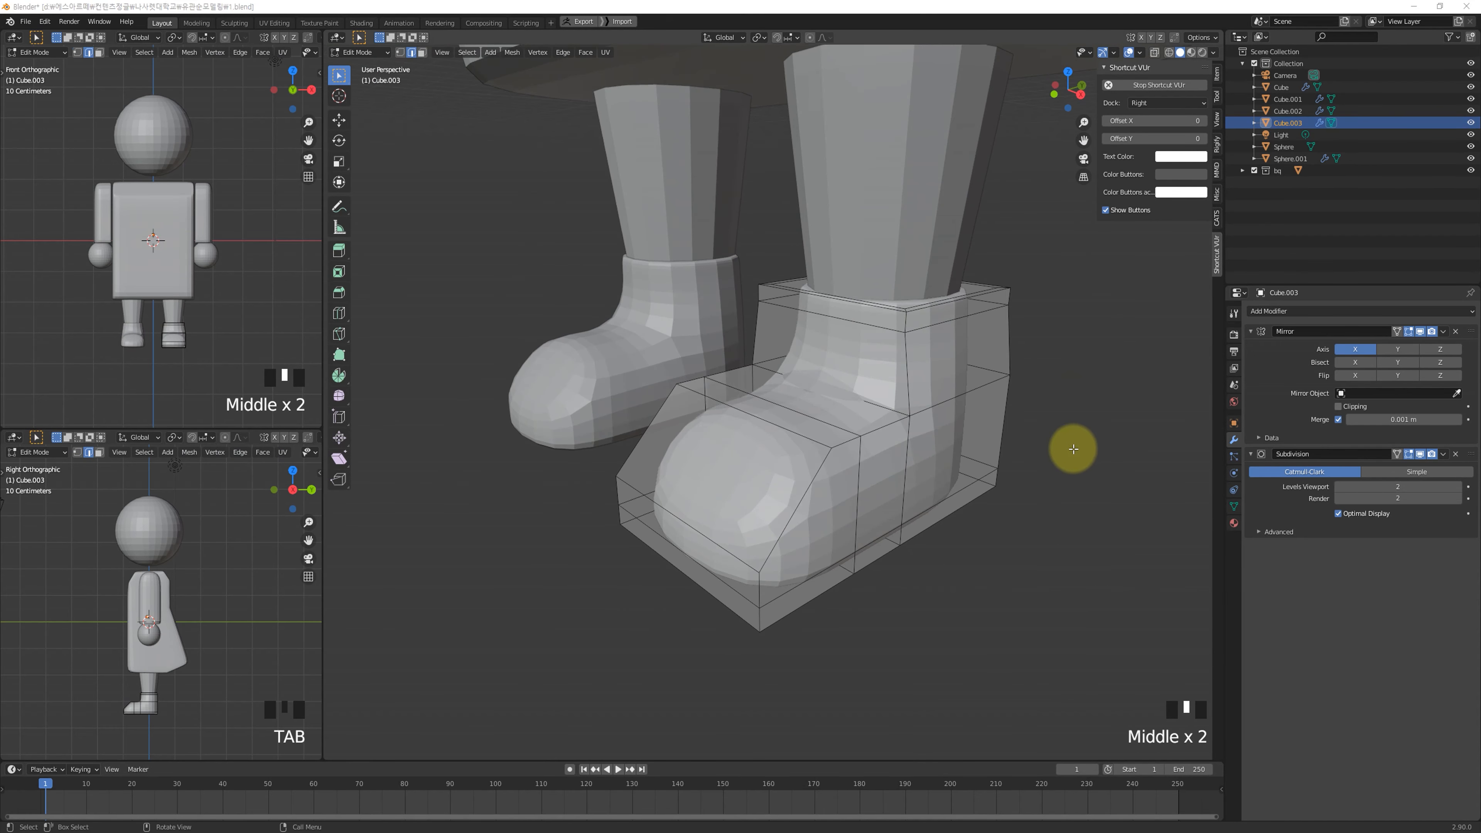
Step: Try beveling a path of edges along the foot and undo the bevel
middle_drag(1166, 456, 1161, 490)
click(770, 649)
ctrl+click(892, 483)
ctrl+click(964, 426)
key(ctrl+b)
click(1052, 459)
key(ctrl+z)
Step: Try scaling the selected foot edges and undo the changes
middle_drag(729, 460, 824, 459)
key(s)
click(1057, 456)
key(ctrl+z)
key(ctrl+z)
Step: Try selecting the upper forefoot vertices in vertex mode and scaling them along X, and undo the scaling
middle_drag(1131, 460, 1049, 487)
key(Tab)
key(Tab)
middle_drag(953, 463, 933, 474)
shift+click(940, 446)
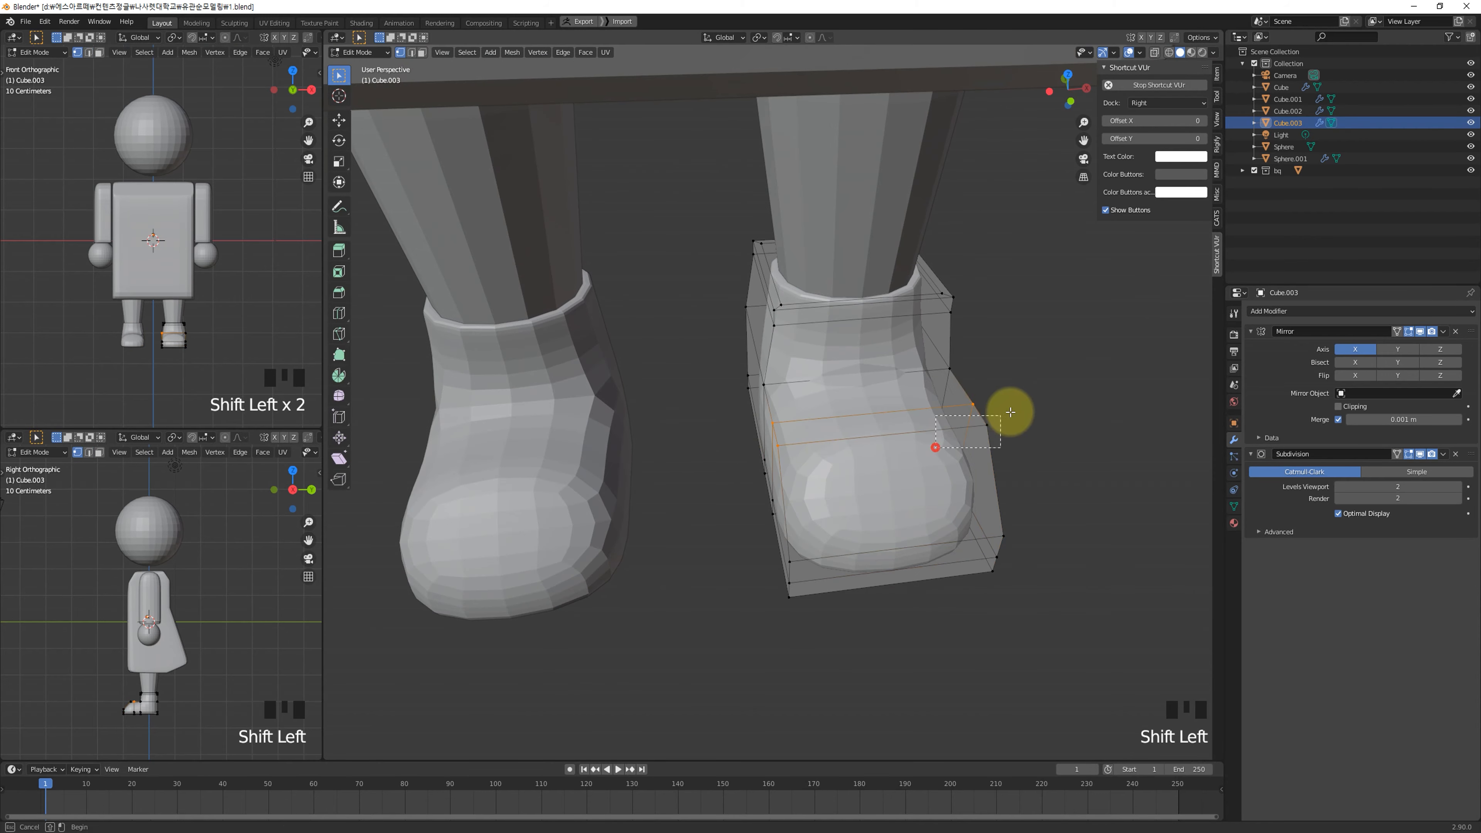
key(s)
key(x)
key(ctrl+z)
Step: Adjust the vertex selection on the forefoot and scale it along X
shift+click(877, 524)
key(s)
key(x)
Step: Try moving an edge on the upper forefoot and undo the move
key(Tab)
middle_drag(1024, 493, 903, 473)
click(621, 357)
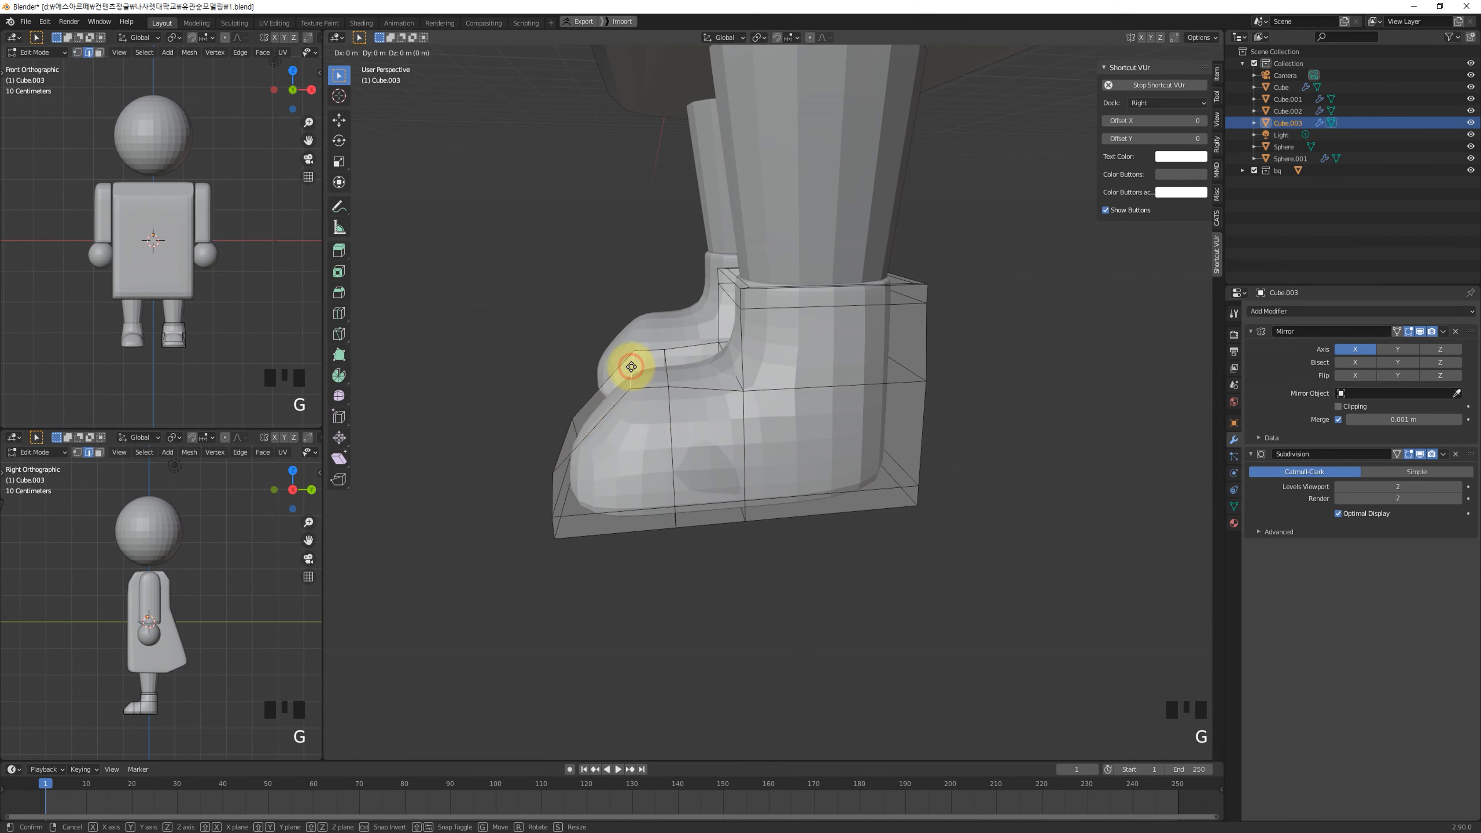
key(KP_1)
scroll(826, 397, down, 5)
scroll(863, 414, down, 1)
scroll(893, 430, up, 5)
key(ctrl+z)
Step: Select the entire foot mesh in front view and scale it
middle_drag(956, 408, 880, 434)
key(KP_1)
scroll(933, 414, down, 1)
key(Tab)
key(a)
key(s)
click(1020, 365)
key(Tab)
Step: Select the toe vertices through the mesh in side view and move them along Y
key(KP_3)
scroll(636, 507, up, 1)
key(Tab)
drag(577, 513, 697, 367)
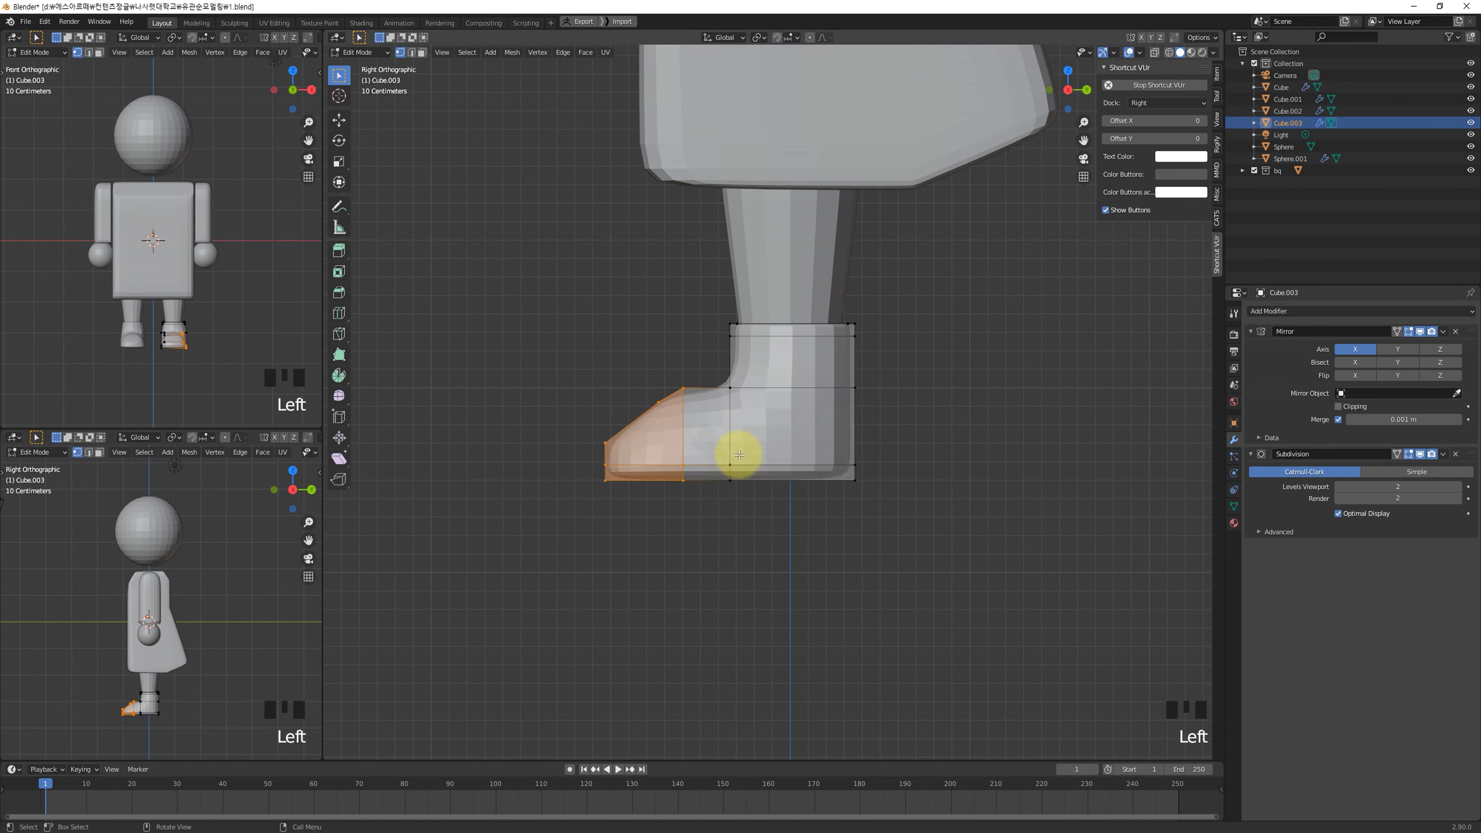
key(alt+z)
key(g)
key(y)
click(680, 334)
key(alt+z)
Step: Fill between the selected vertices on both upper sides of the forefoot
key(Tab)
key(Tab)
middle_drag(709, 555, 783, 592)
click(783, 592)
key(ctrl+r)
shift+click(681, 424)
click(702, 415)
shift+click(702, 415)
key(f)
middle_drag(725, 521, 889, 523)
scroll(889, 523, up, 3)
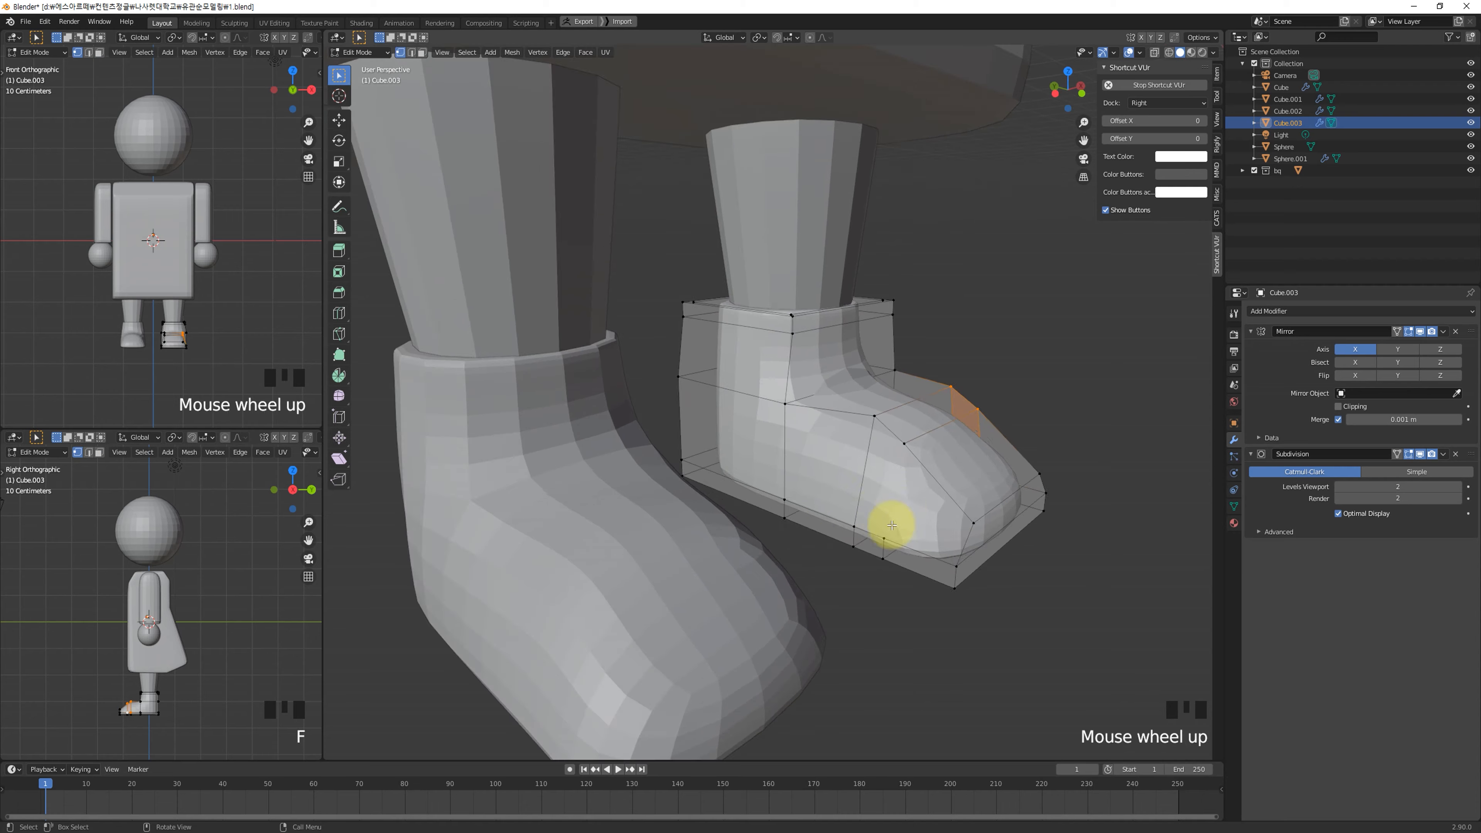
shift+click(869, 413)
shift+click(968, 507)
key(f)
Step: Select the foot's lower vertices through the mesh and scale them along X
key(KP_1)
middle_drag(776, 495, 764, 636)
drag(726, 604, 909, 557)
key(s)
key(x)
key(alt+z)
key(Tab)
Step: Dissolve the selected edge loop across the forefoot
middle_drag(974, 585, 911, 477)
key(Tab)
key(KP_3)
key(alt+z)
key(3)
key(2)
alt+click(711, 440)
key(ctrl+x)
key(alt+z)
key(Tab)
Step: Reposition the vertical edge loop behind the toes in side view
key(KP_3)
key(Tab)
alt+click(693, 453)
key(g)
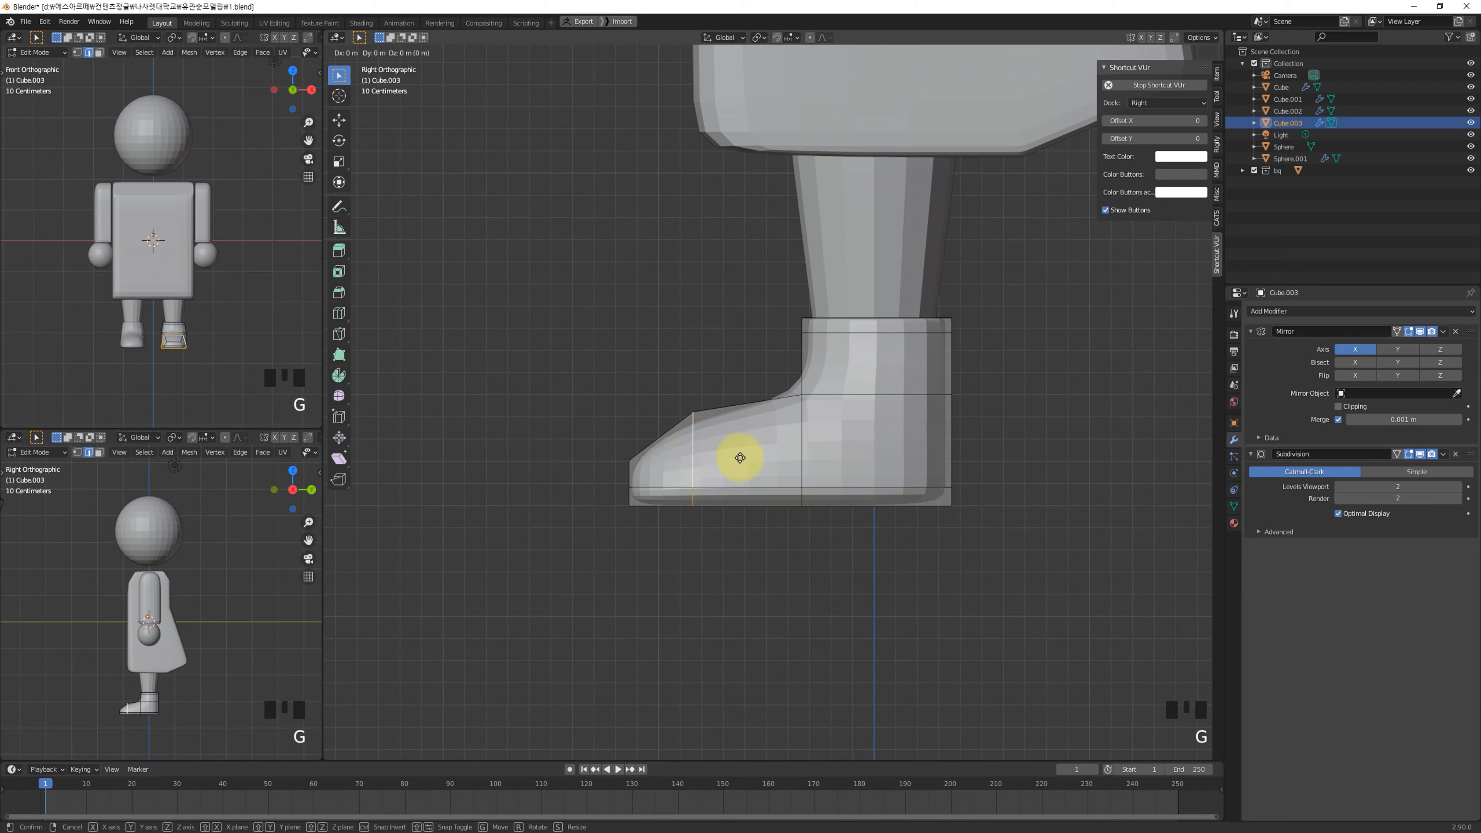
click(743, 459)
key(Tab)
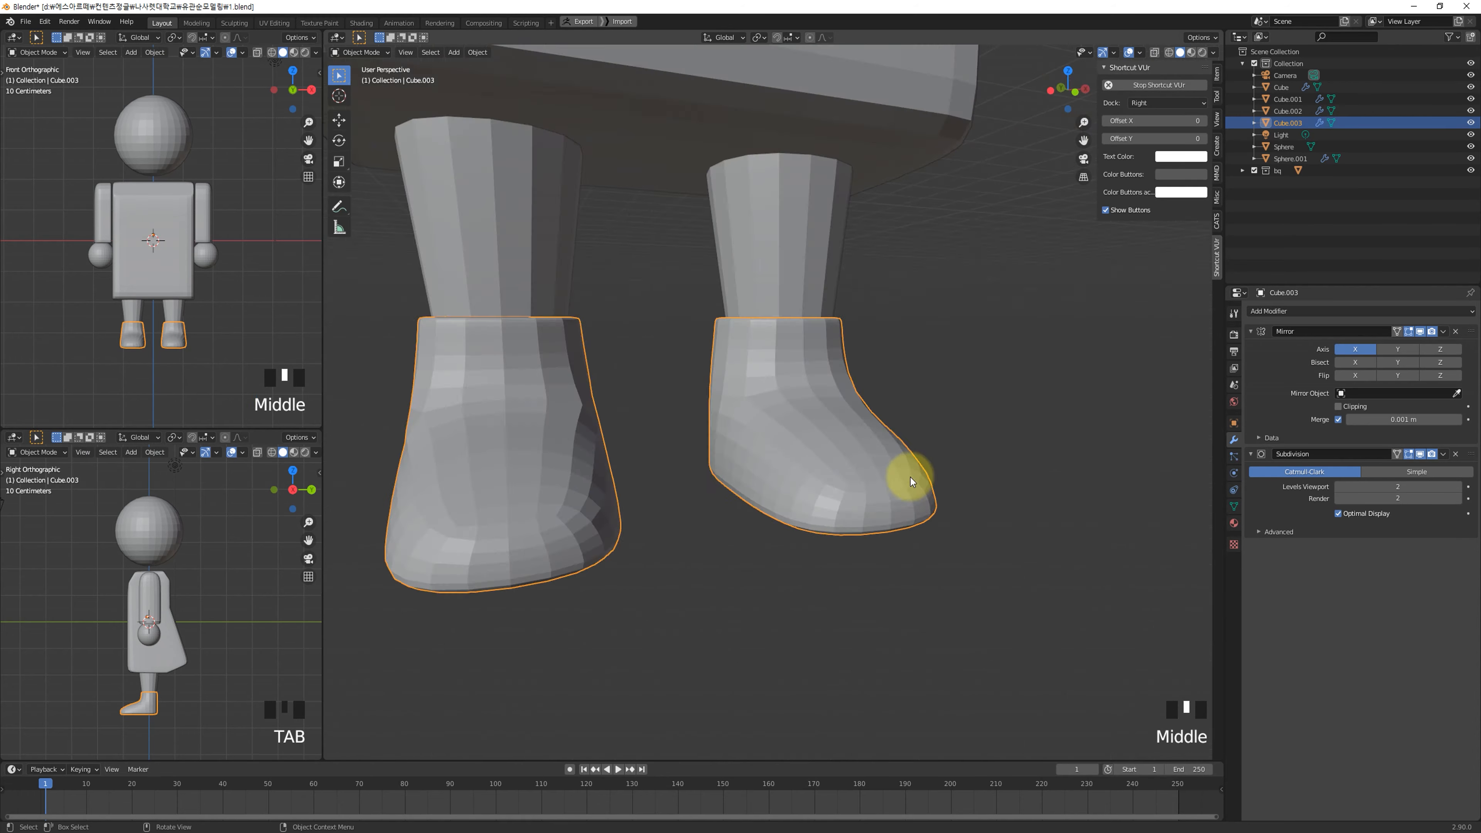
Step: Select the boot's upper vertices through the mesh in front view and move them along Z
key(KP_1)
key(Tab)
key(1)
key(alt+z)
drag(736, 475, 877, 425)
key(g)
key(z)
click(886, 425)
key(Tab)
key(alt+z)
Step: Raise the pair of feet along Z toward the body
key(g)
key(z)
click(903, 468)
Step: Select all geometry of the legs object and move it along Z
click(810, 397)
key(Tab)
key(a)
key(g)
key(z)
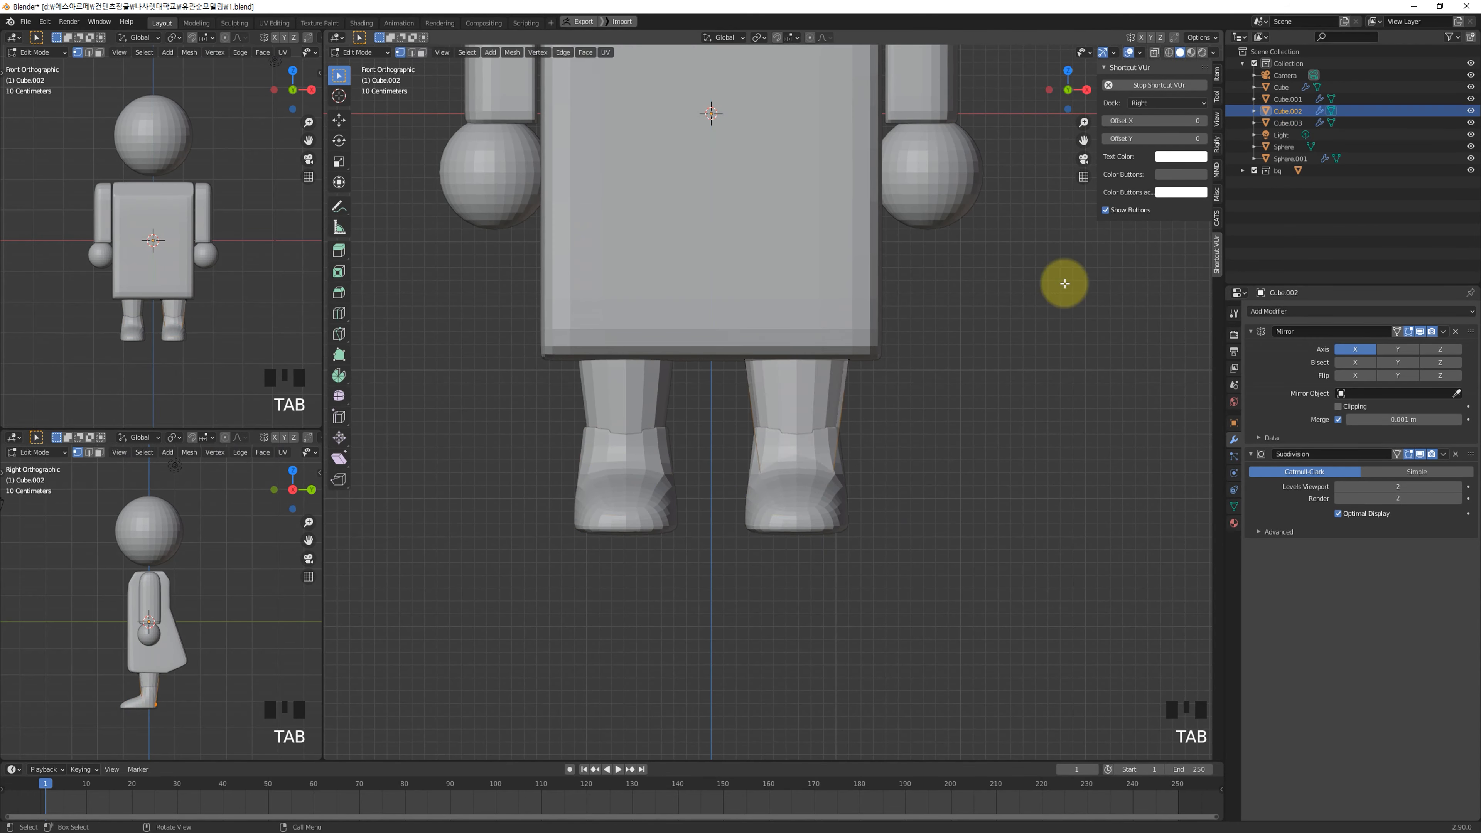
key(Tab)
scroll(991, 391, down, 3)
Step: Examine the proportions of the feet, legs and body from several angles
click(784, 458)
click(787, 350)
shift+middle_drag(881, 338, 854, 483)
click(975, 347)
click(764, 611)
scroll(796, 602, up, 2)
shift+middle_drag(800, 601, 878, 479)
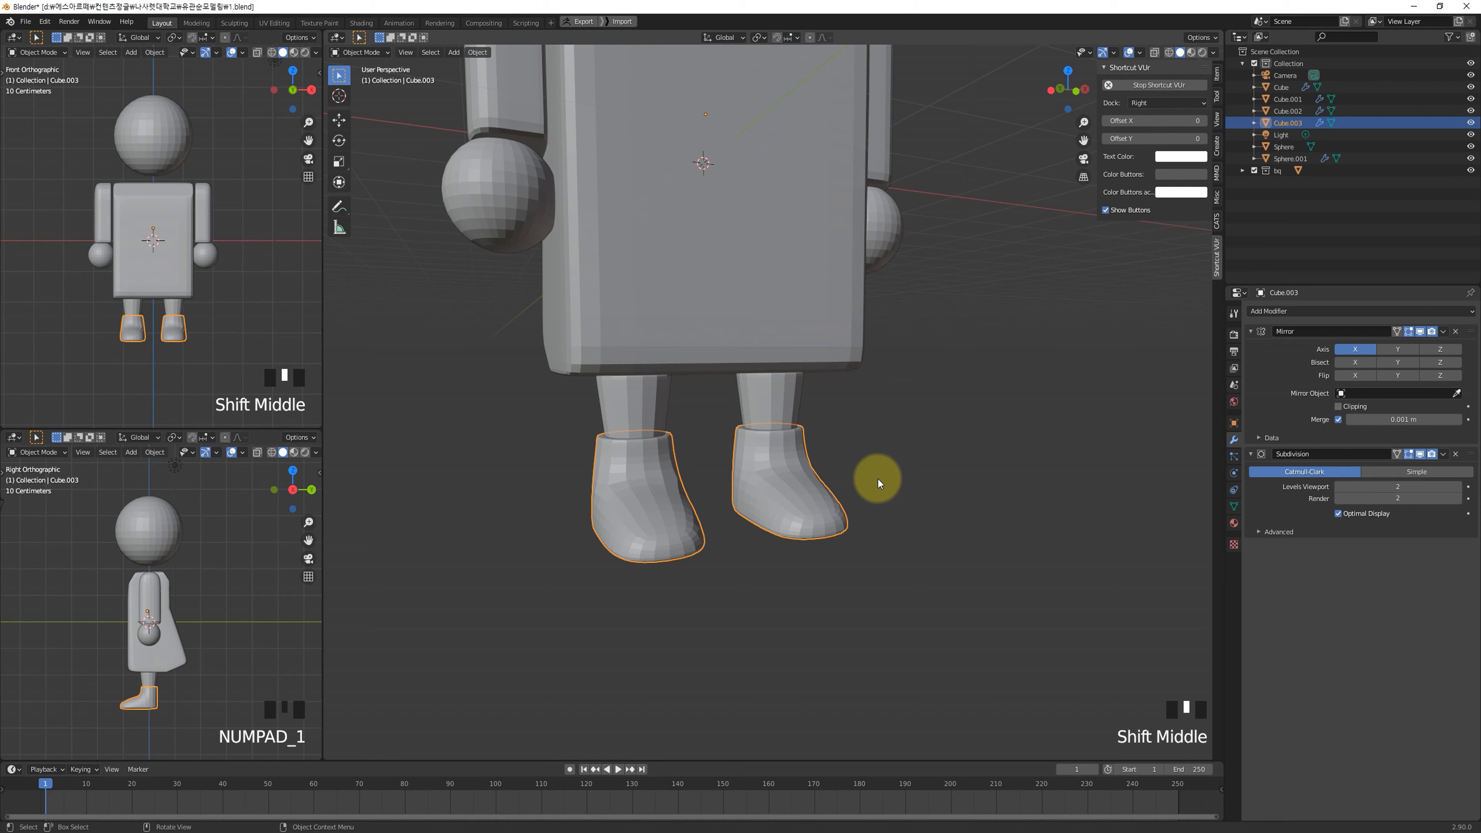
scroll(883, 443, up, 2)
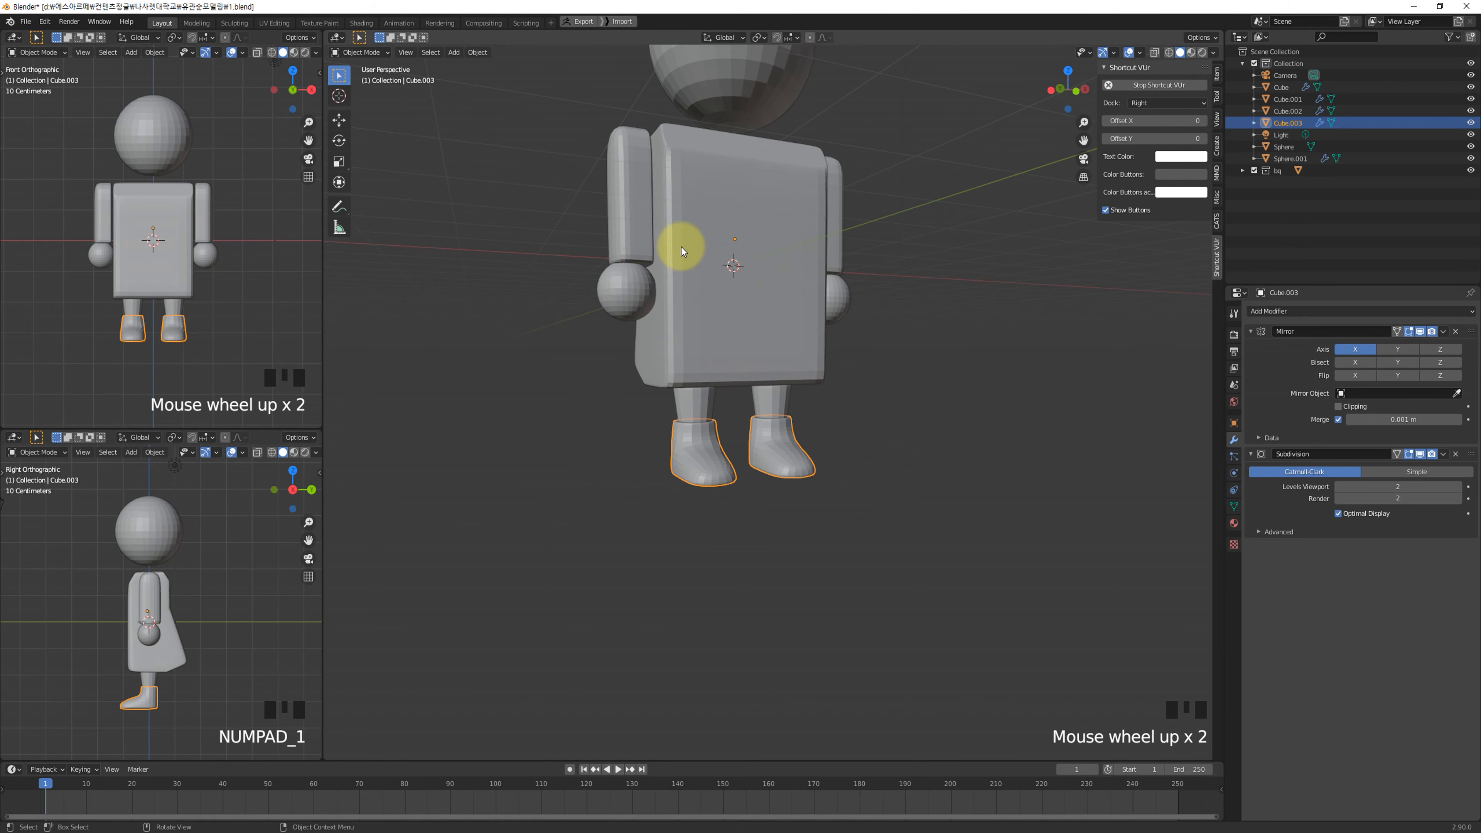
middle_drag(770, 175, 898, 447)
scroll(898, 447, up, 5)
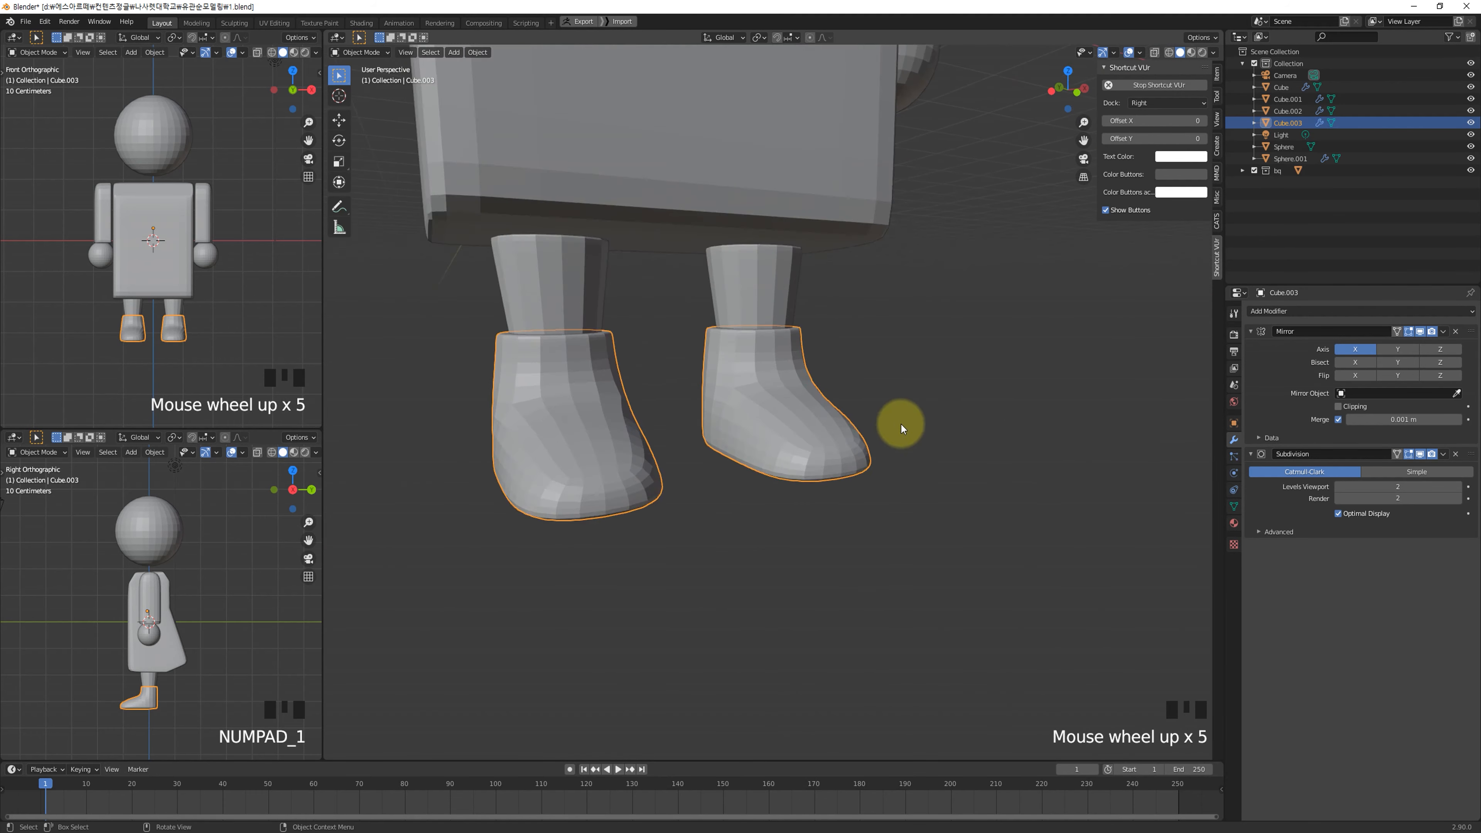